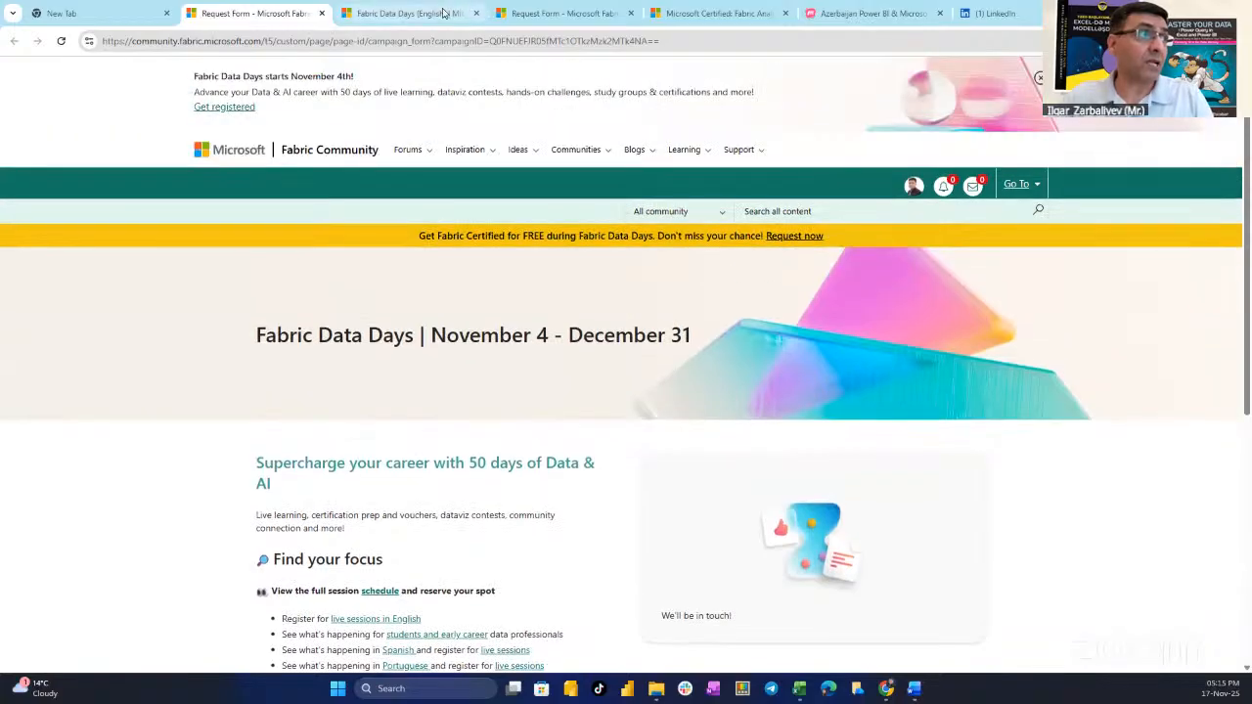
Step: View the Fabric Data Days (English) series page, the voucher request form and the Fabric Analytics Engineer certification page
{"action": "left_click", "coordinate": [446, 14]}
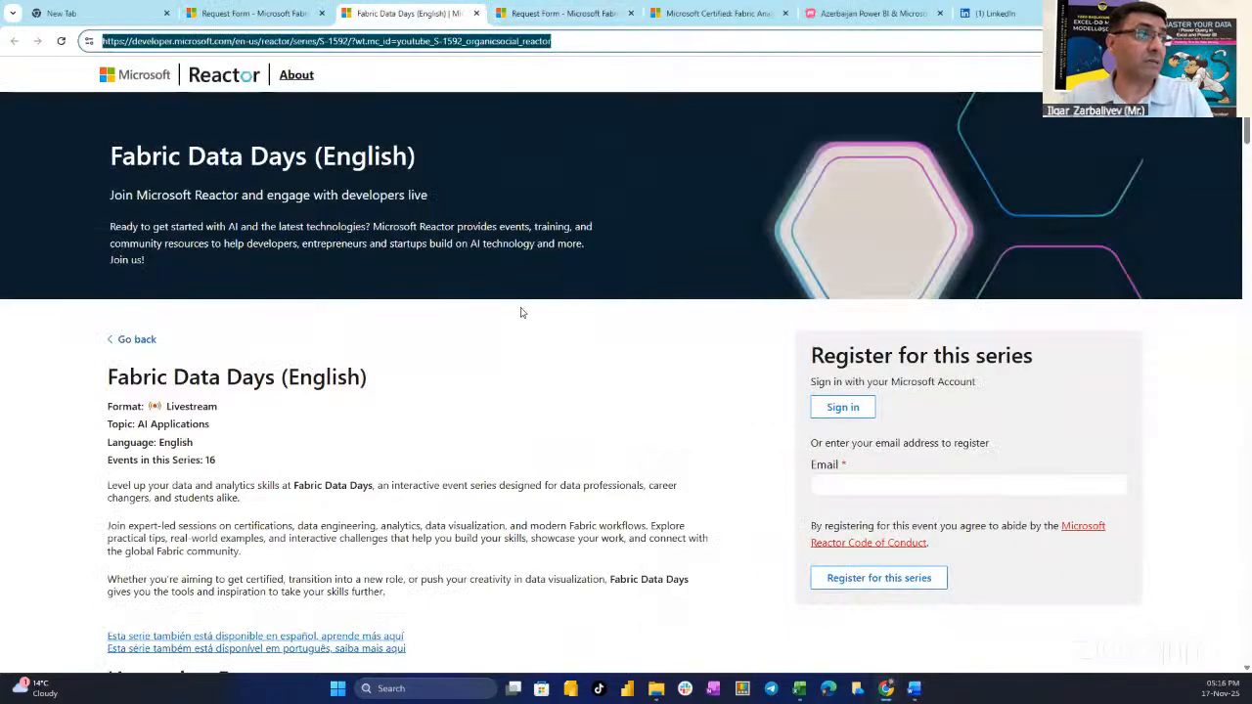
{"action": "scroll", "coordinate": [520, 310], "scroll_direction": "down", "scroll_amount": 2}
{"action": "scroll", "coordinate": [519, 310], "scroll_direction": "up", "scroll_amount": 2}
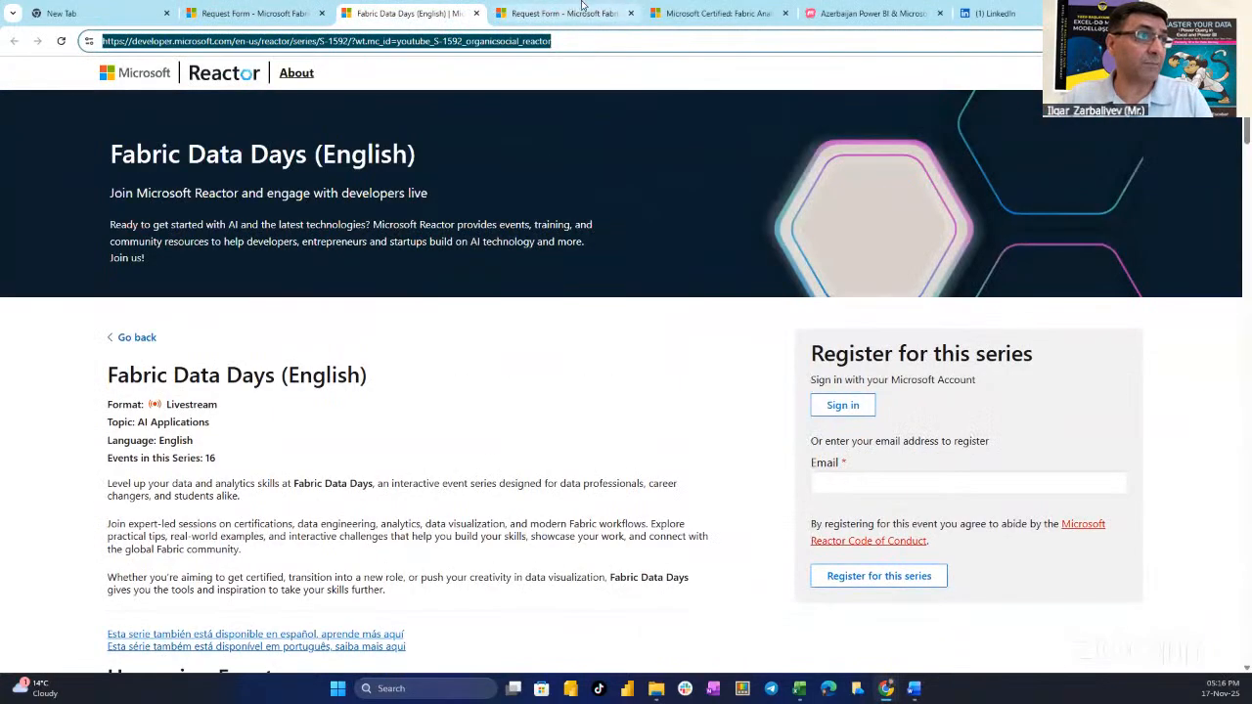
{"action": "left_click", "coordinate": [577, 10]}
{"action": "left_click", "coordinate": [742, 13]}
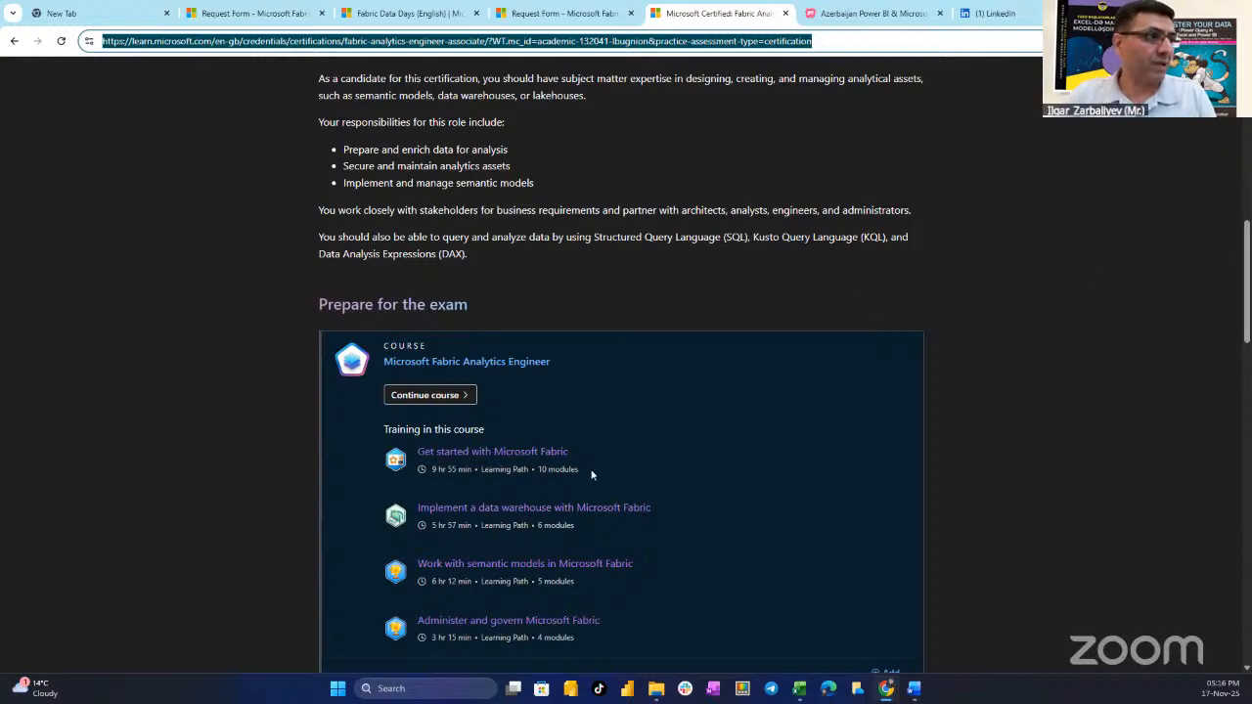
Step: Open the "Get started with Microsoft Fabric" learning path and expand the overview of the "Orchestrate processes and data movement with Microsoft Fabric" module
{"action": "left_click", "coordinate": [550, 452]}
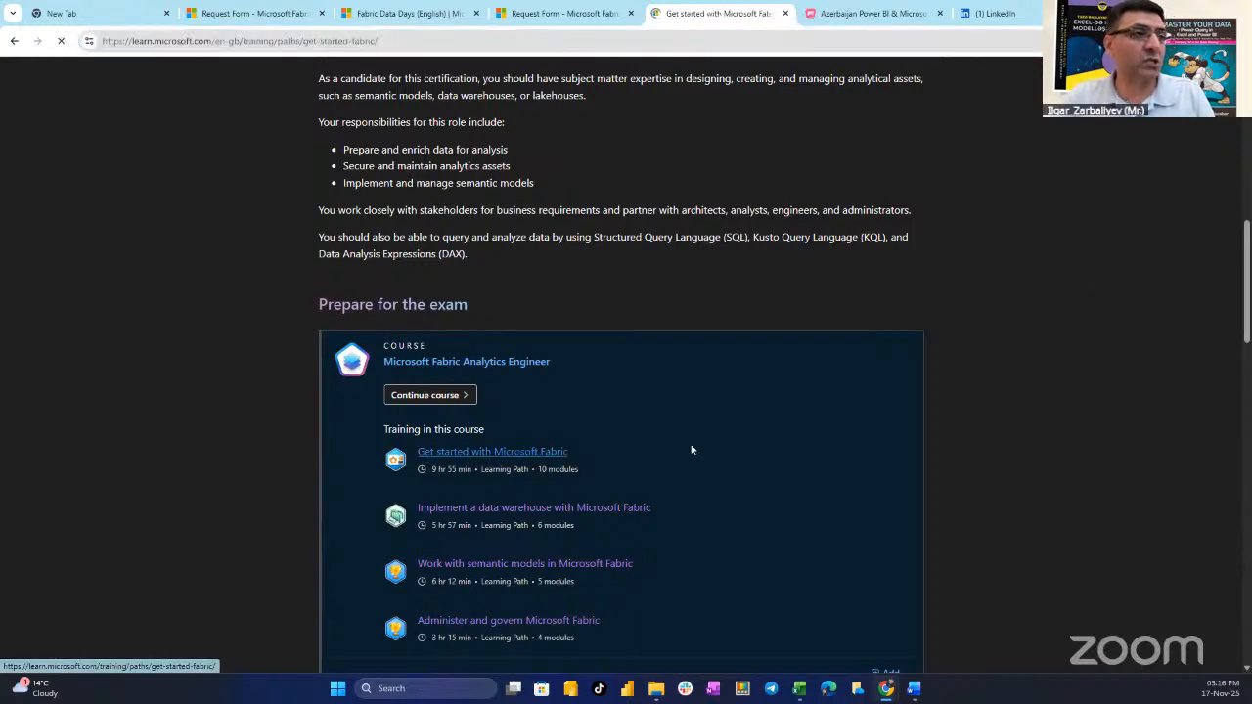
{"action": "scroll", "coordinate": [691, 450], "scroll_direction": "down", "scroll_amount": 6}
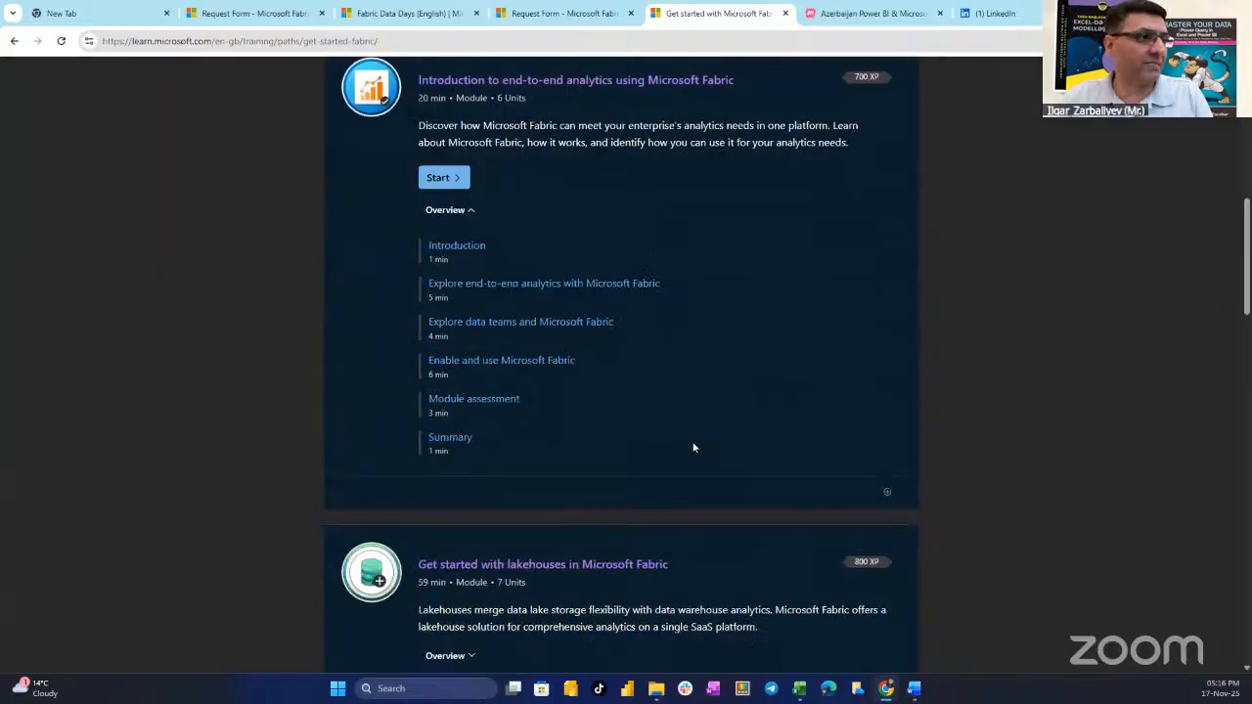
{"action": "scroll", "coordinate": [694, 447], "scroll_direction": "down", "scroll_amount": 6}
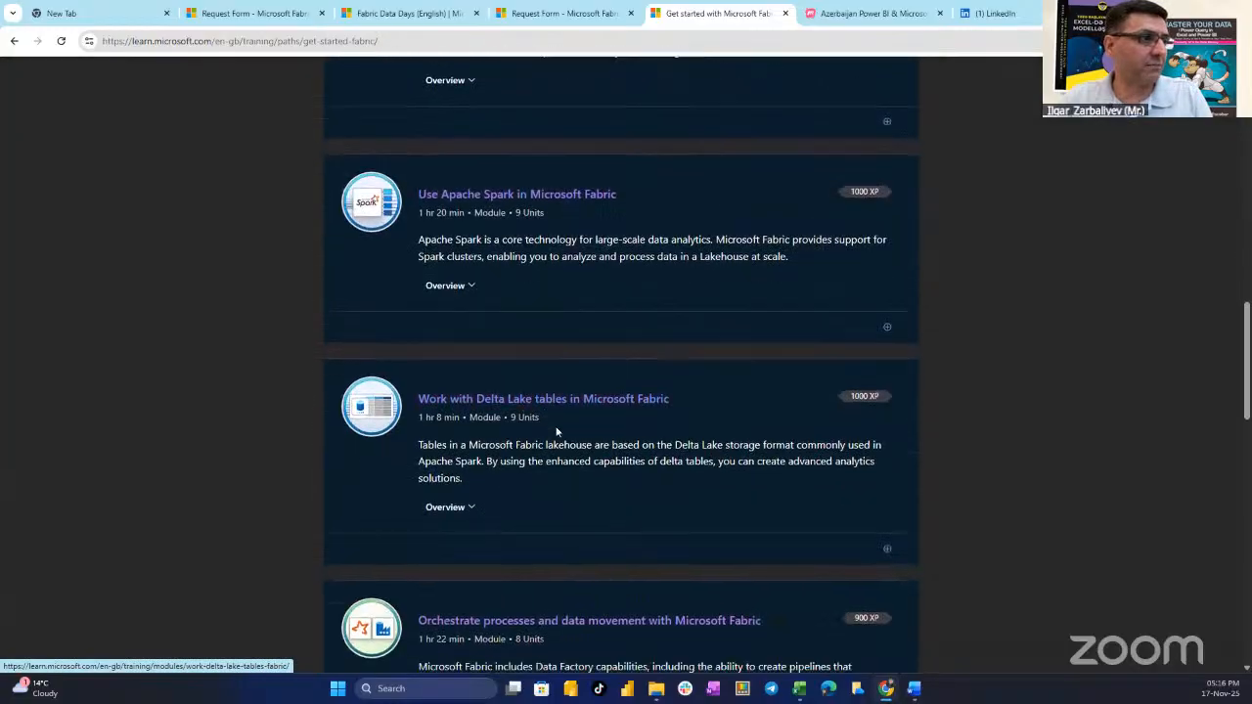
{"action": "scroll", "coordinate": [557, 432], "scroll_direction": "down", "scroll_amount": 3}
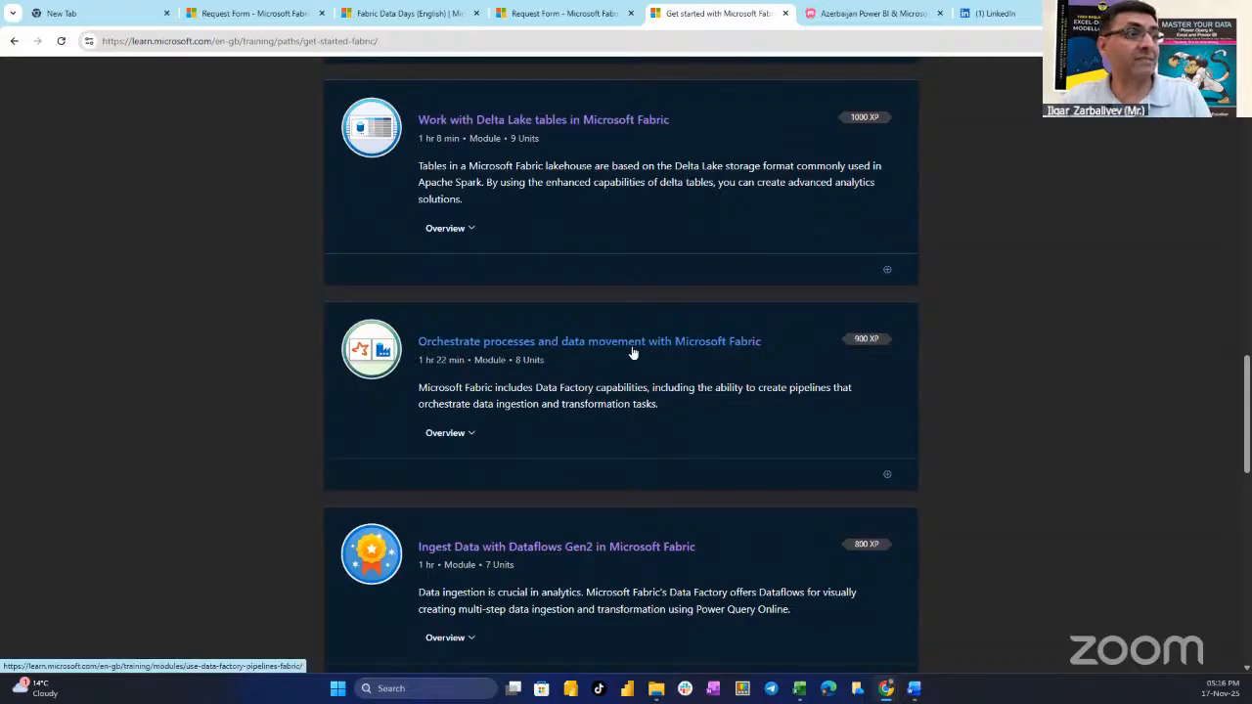
{"action": "left_click", "coordinate": [471, 438]}
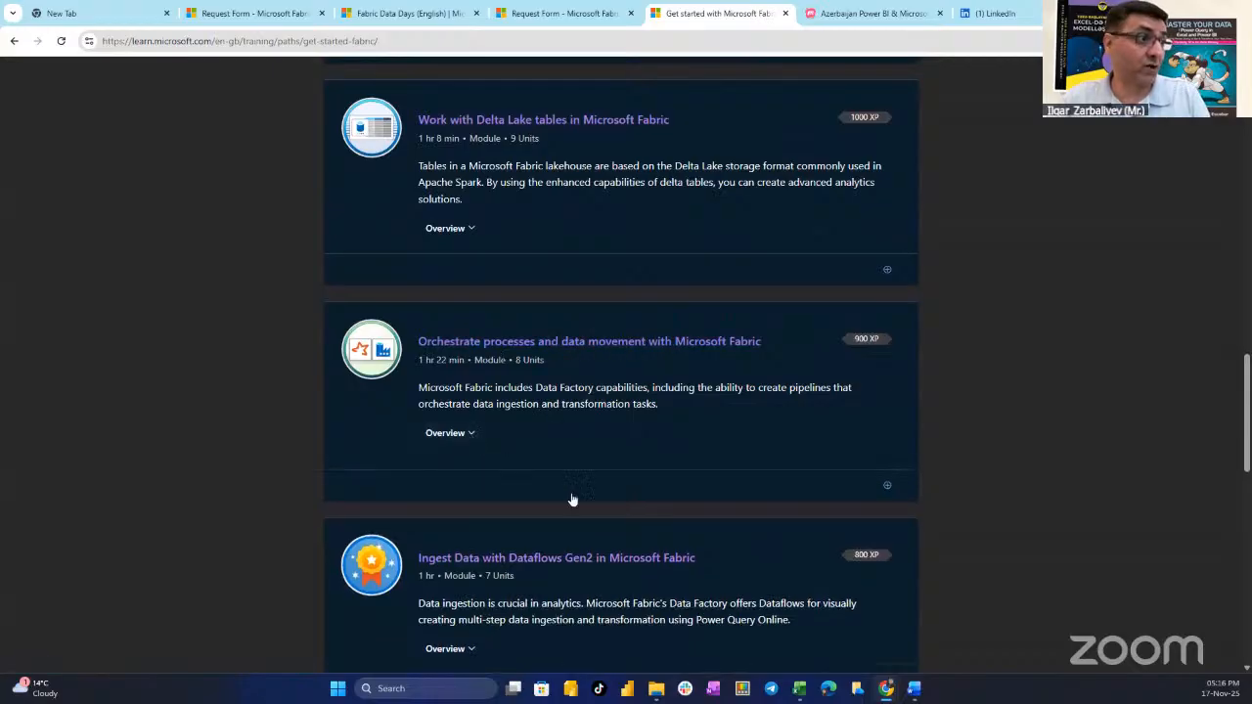
{"action": "scroll", "coordinate": [573, 523], "scroll_direction": "down", "scroll_amount": 2}
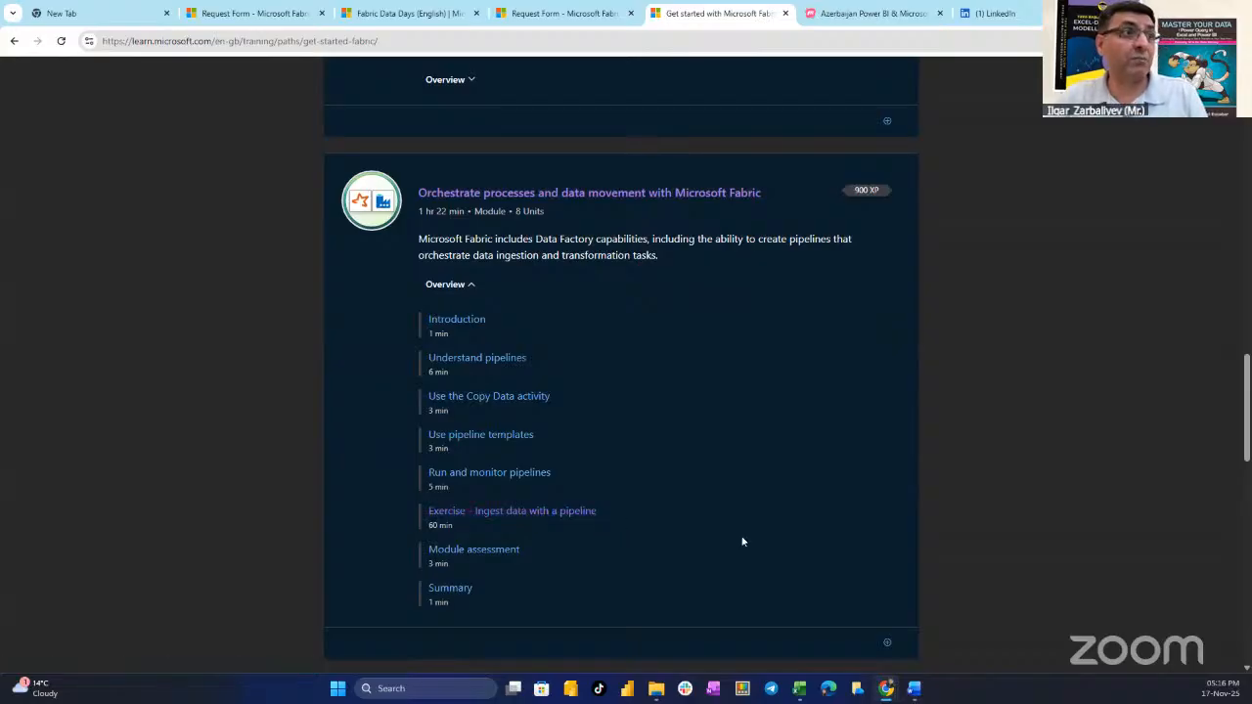
Step: View the Azerbaijan Power BI & Microsoft Fabric Community page on Meetup and the Data & AI Horizons newsletter on LinkedIn
{"action": "left_click", "coordinate": [882, 14]}
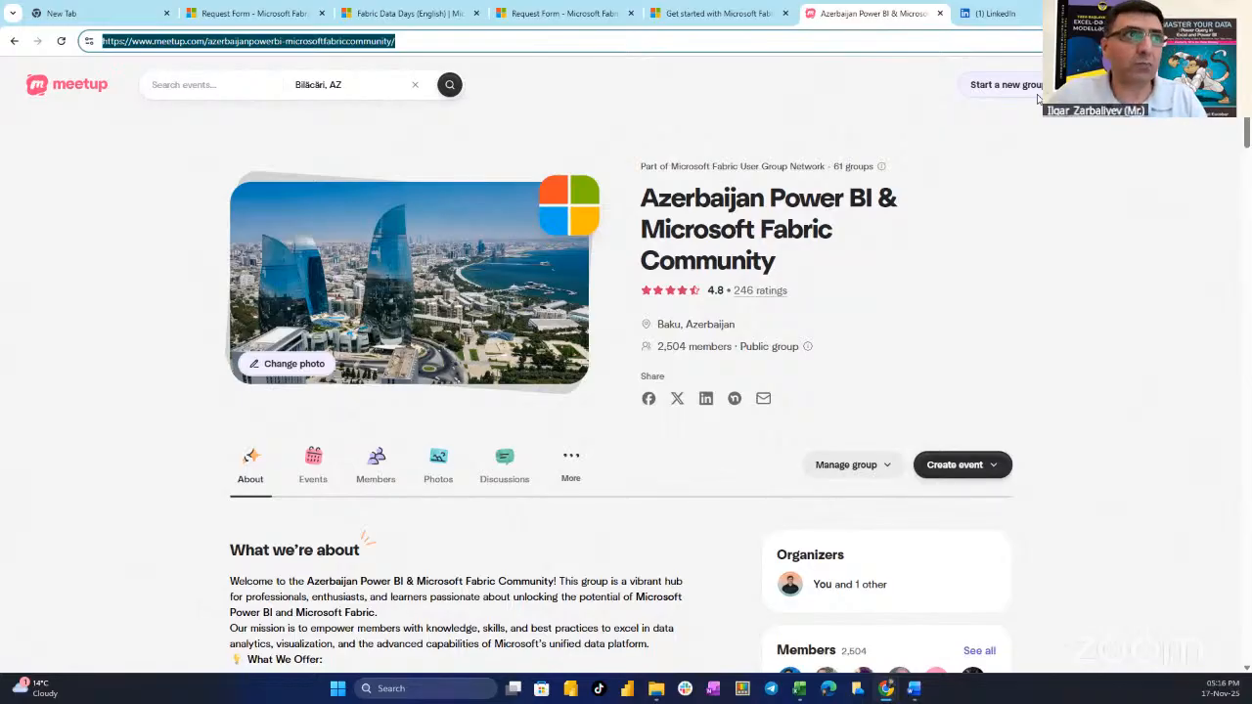
{"action": "left_click", "coordinate": [990, 13]}
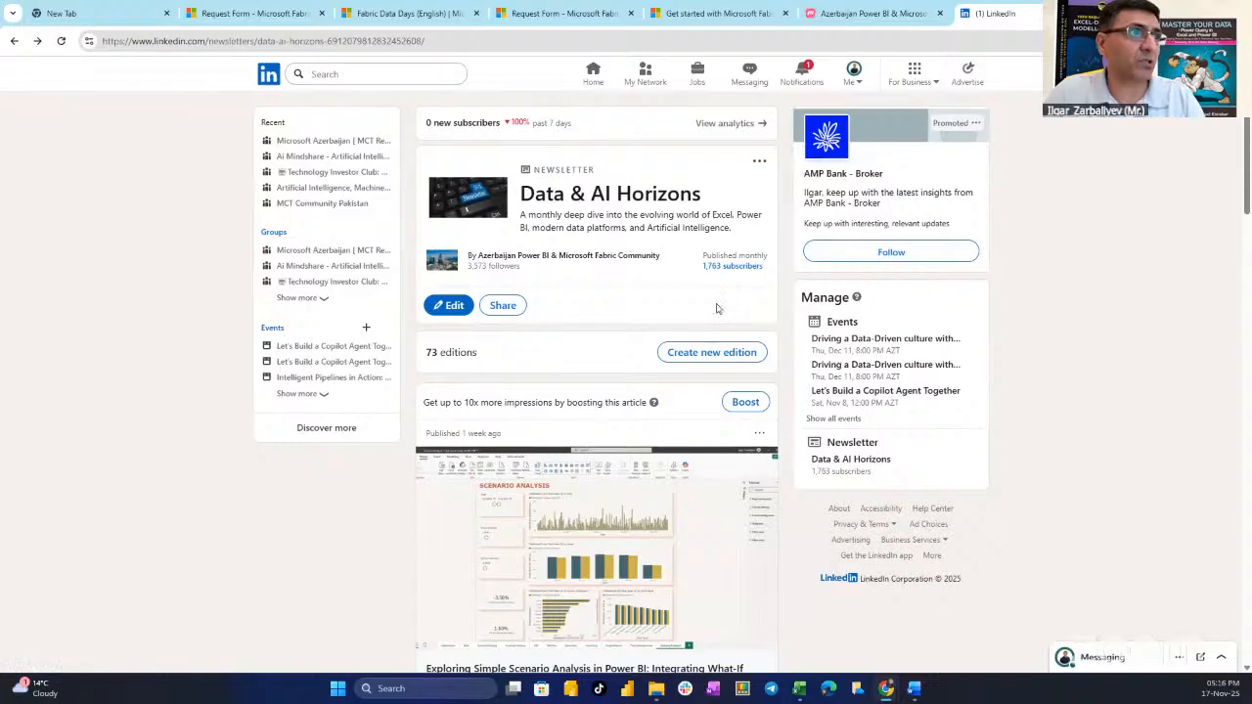
{"action": "left_click", "coordinate": [438, 41]}
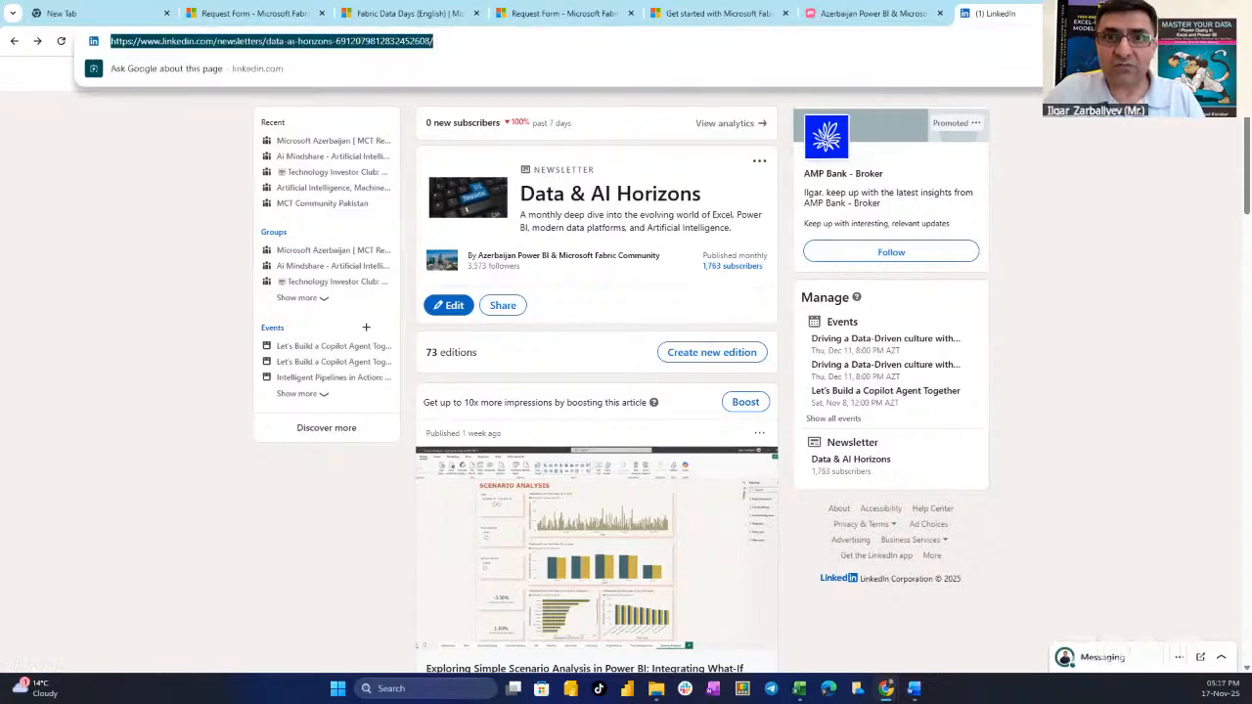
{"action": "key", "text": "alt+Tab"}
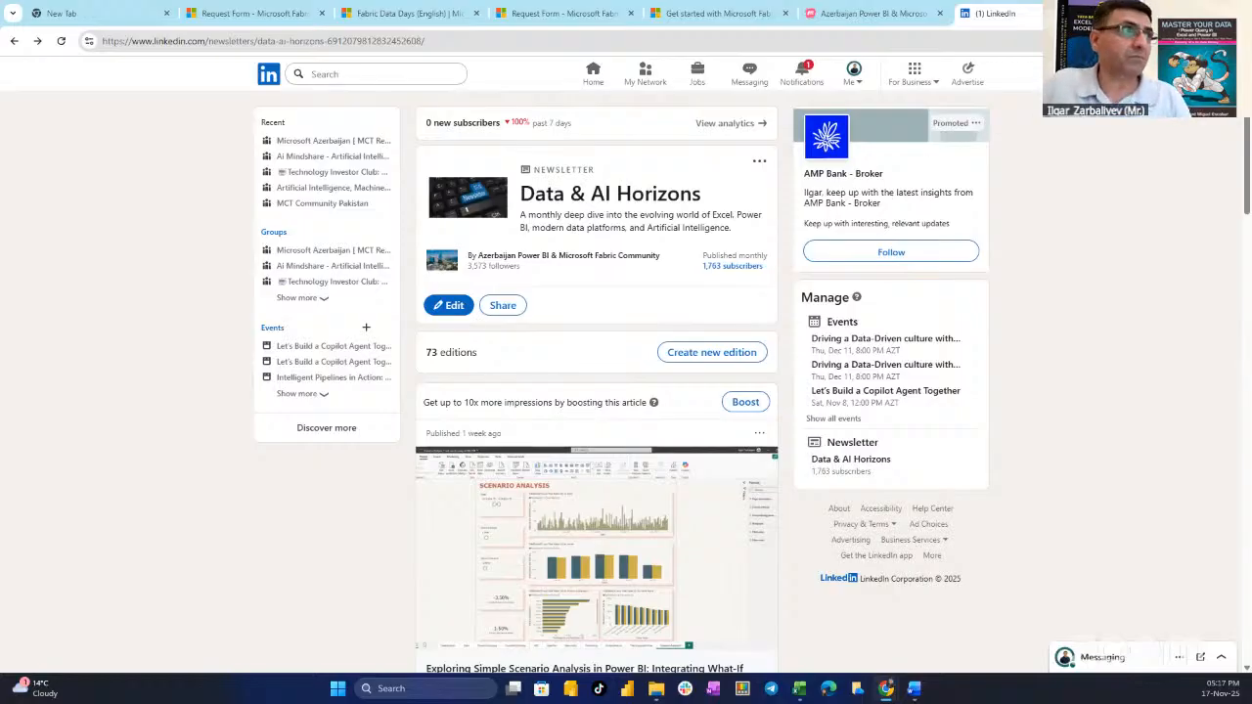
Step: Open the Fabric portal at app.fabric.microsoft.com in the empty browser tab
{"action": "left_click", "coordinate": [98, 13]}
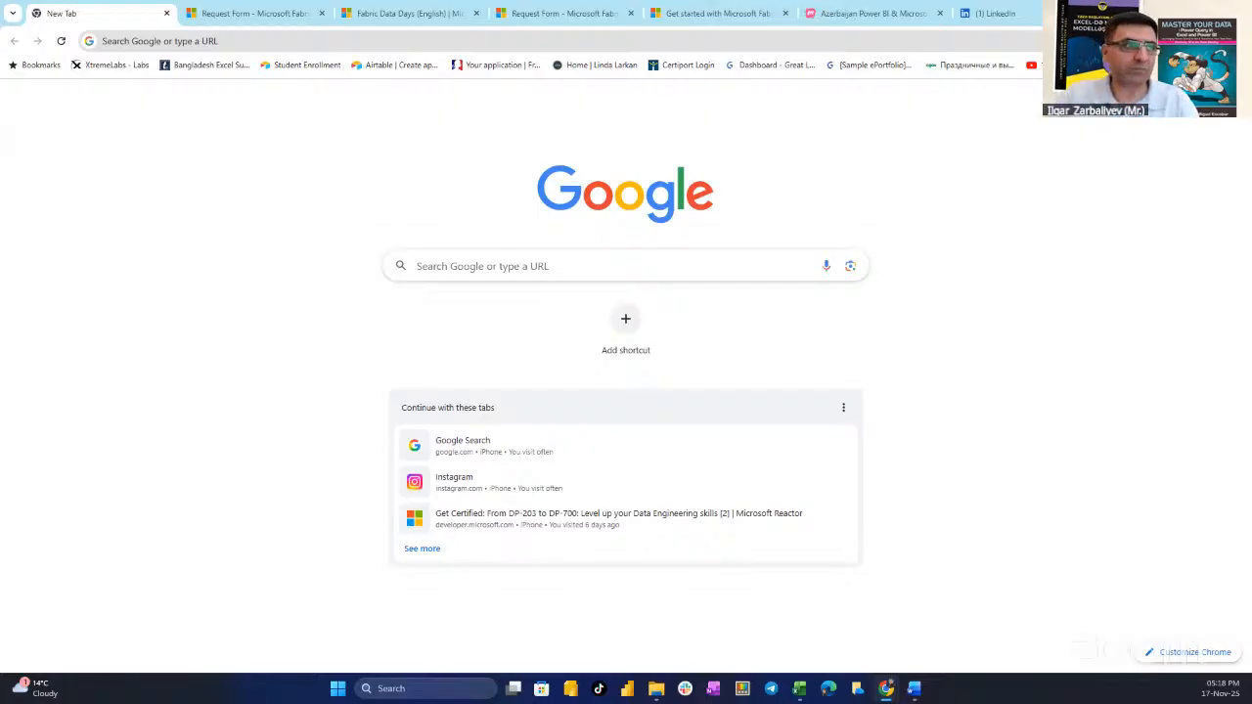
{"action": "left_click", "coordinate": [229, 40]}
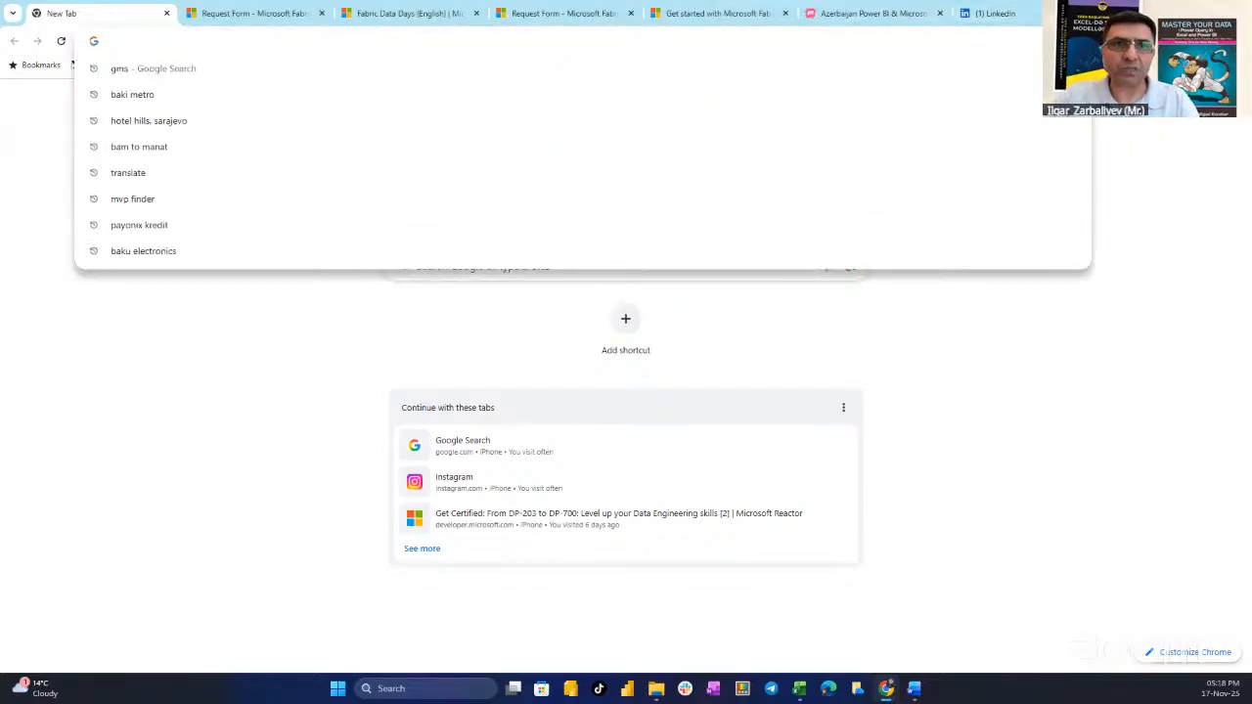
{"action": "key", "text": "Escape"}
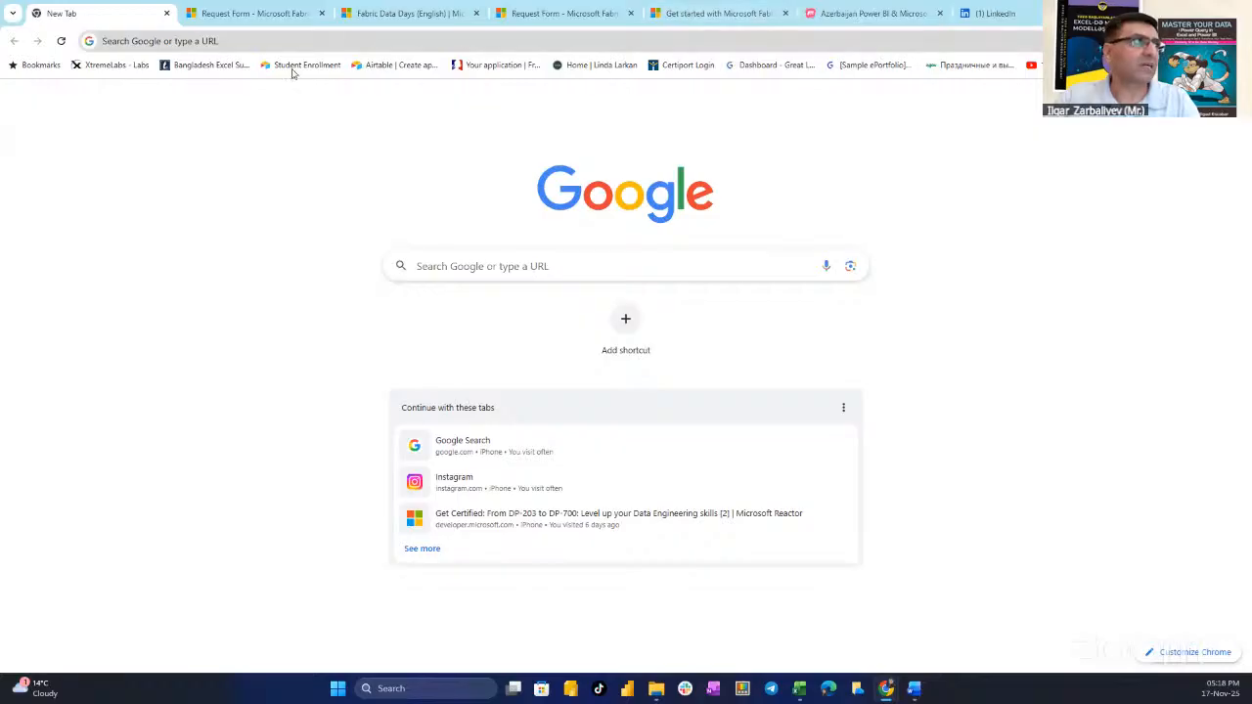
{"action": "left_click", "coordinate": [282, 41]}
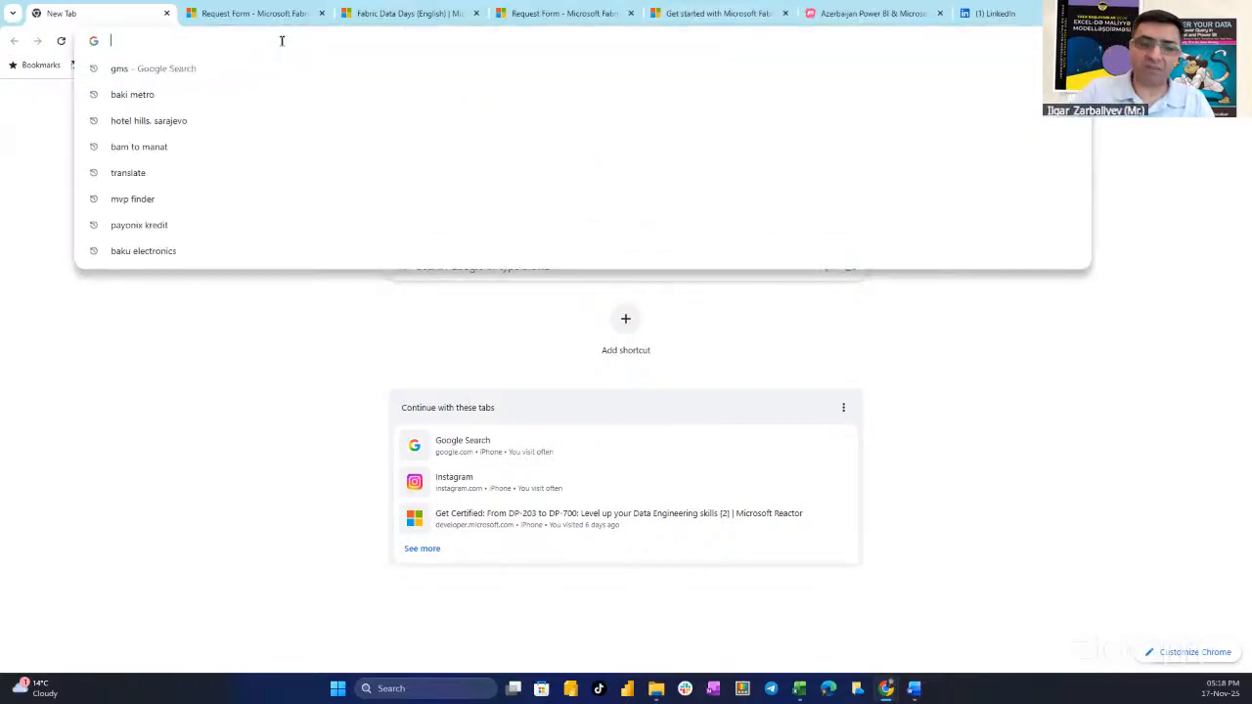
{"action": "type", "text": "app"}
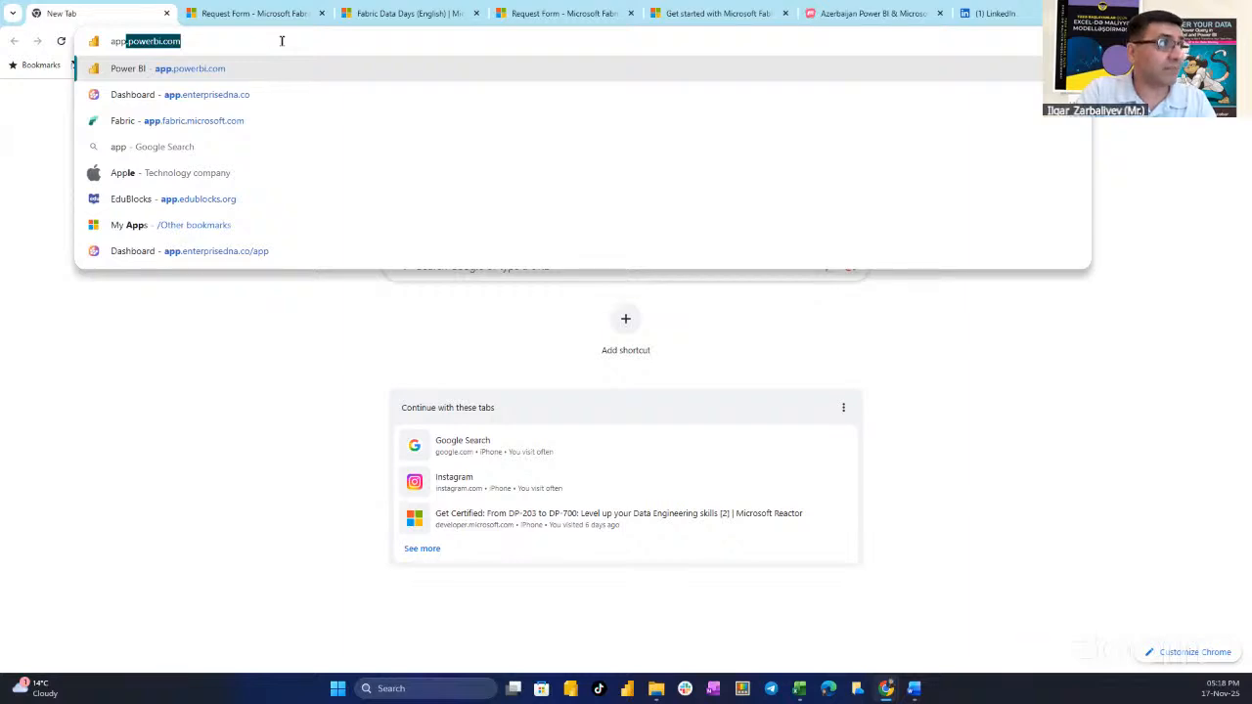
{"action": "type", "text": "."}
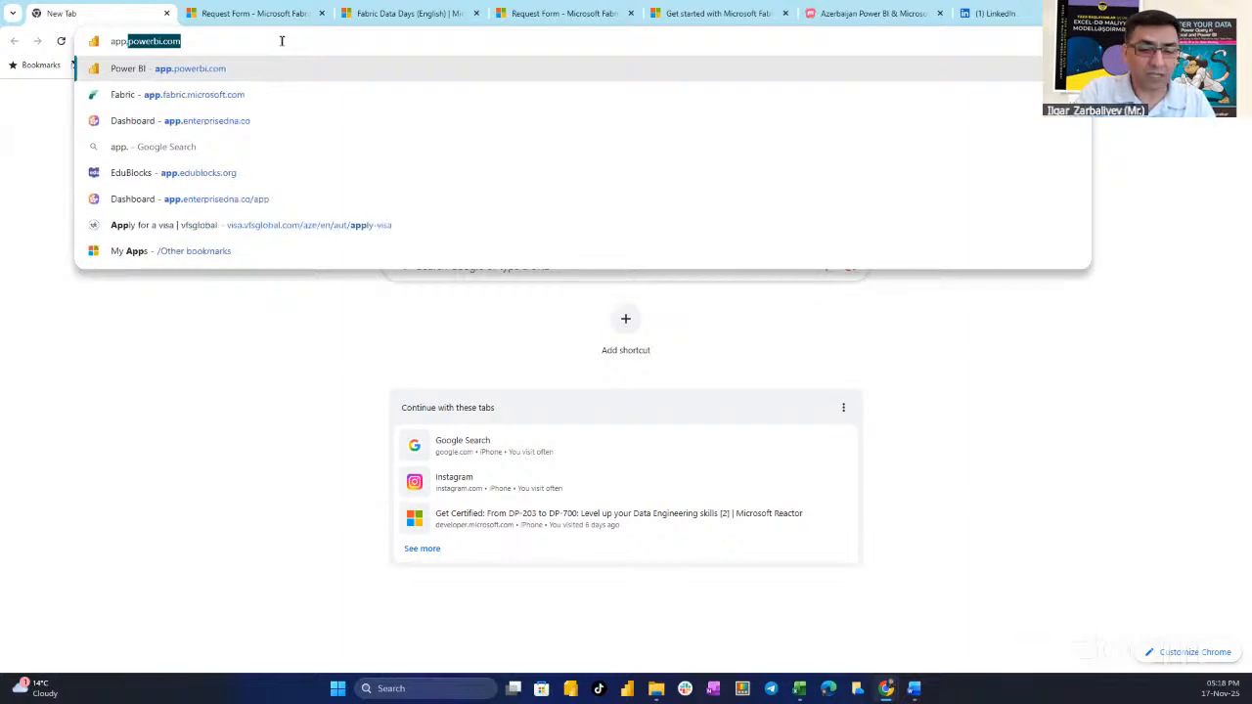
{"action": "type", "text": "fabric"}
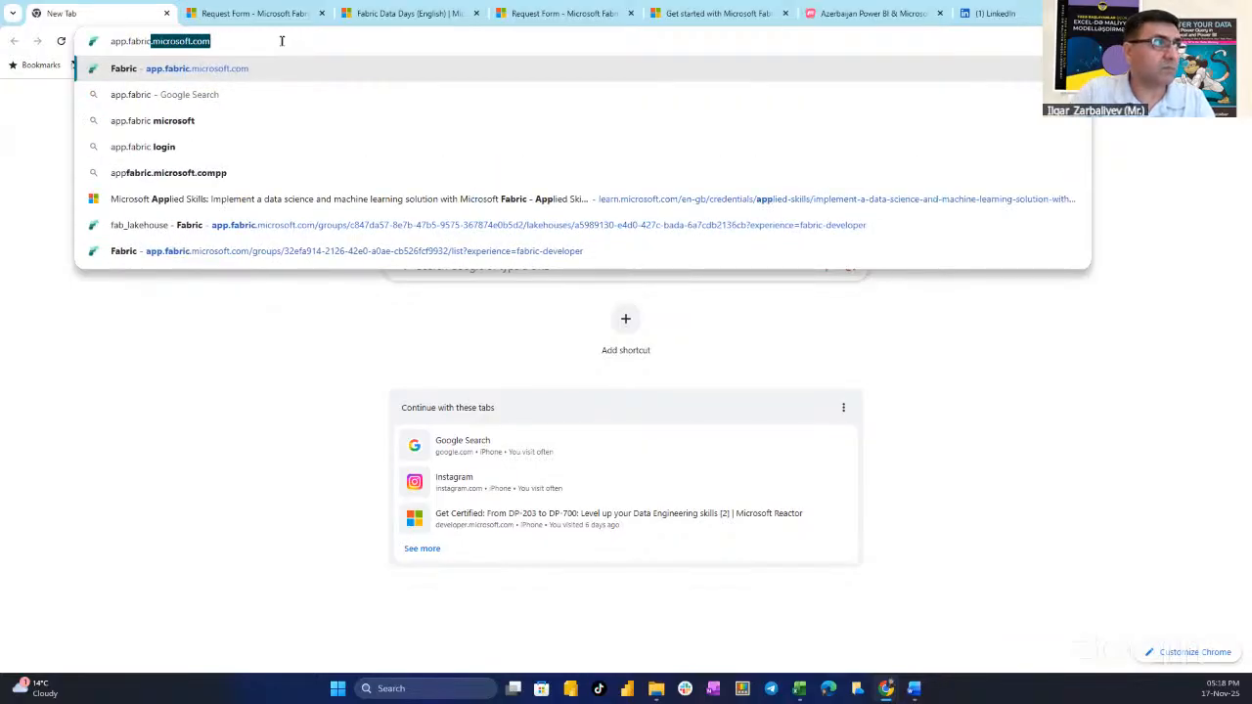
{"action": "key", "text": "Return"}
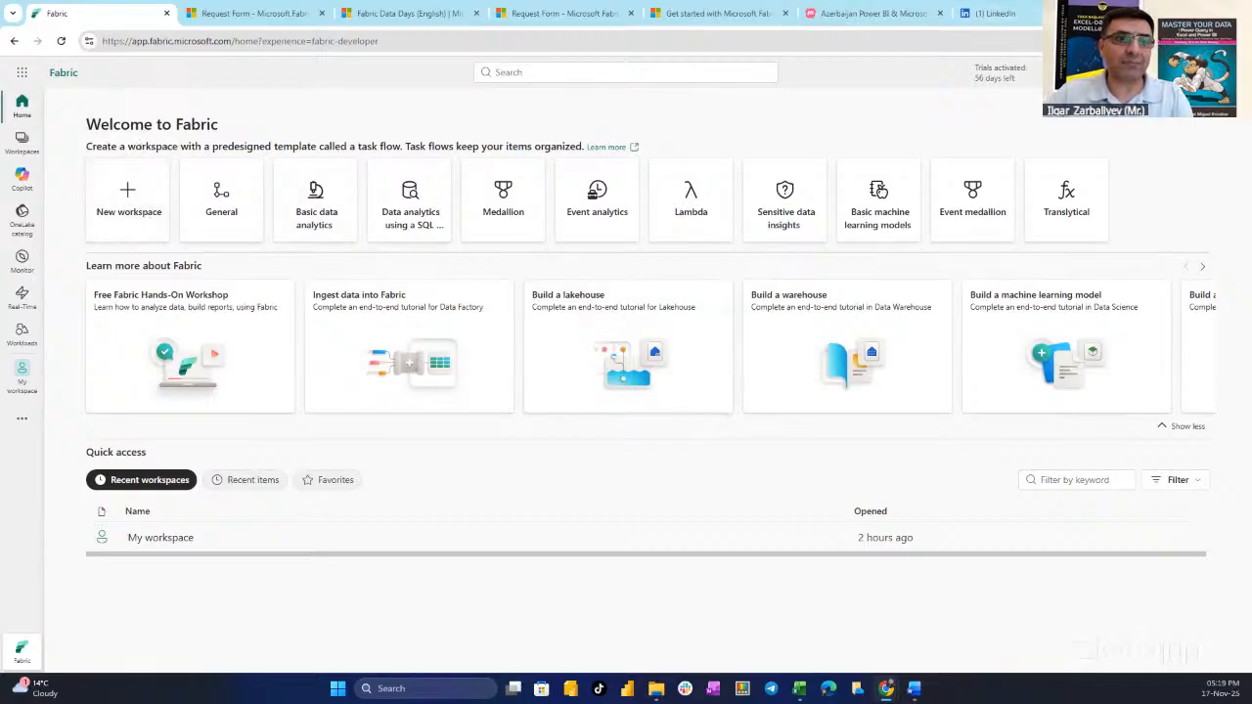
Step: Start a new workspace named fab_workspace with the description "Labs Purpose Only"
{"action": "left_click", "coordinate": [135, 213]}
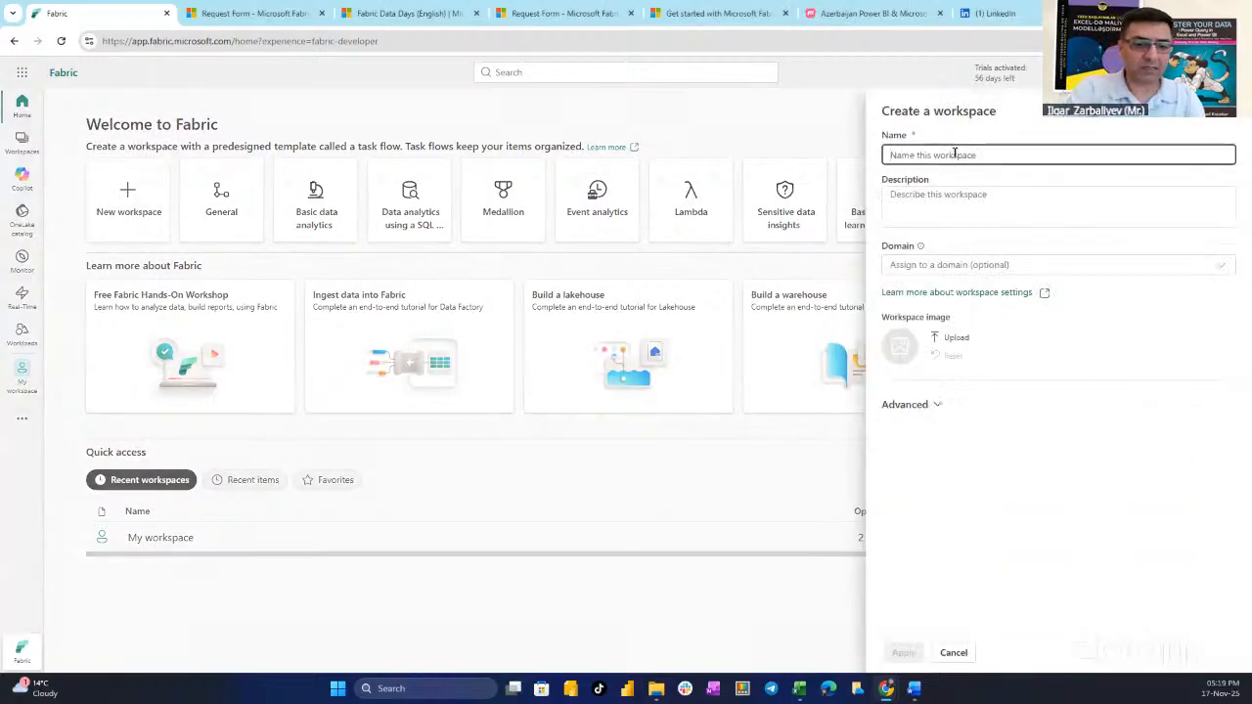
{"action": "type", "text": "fab_wor"}
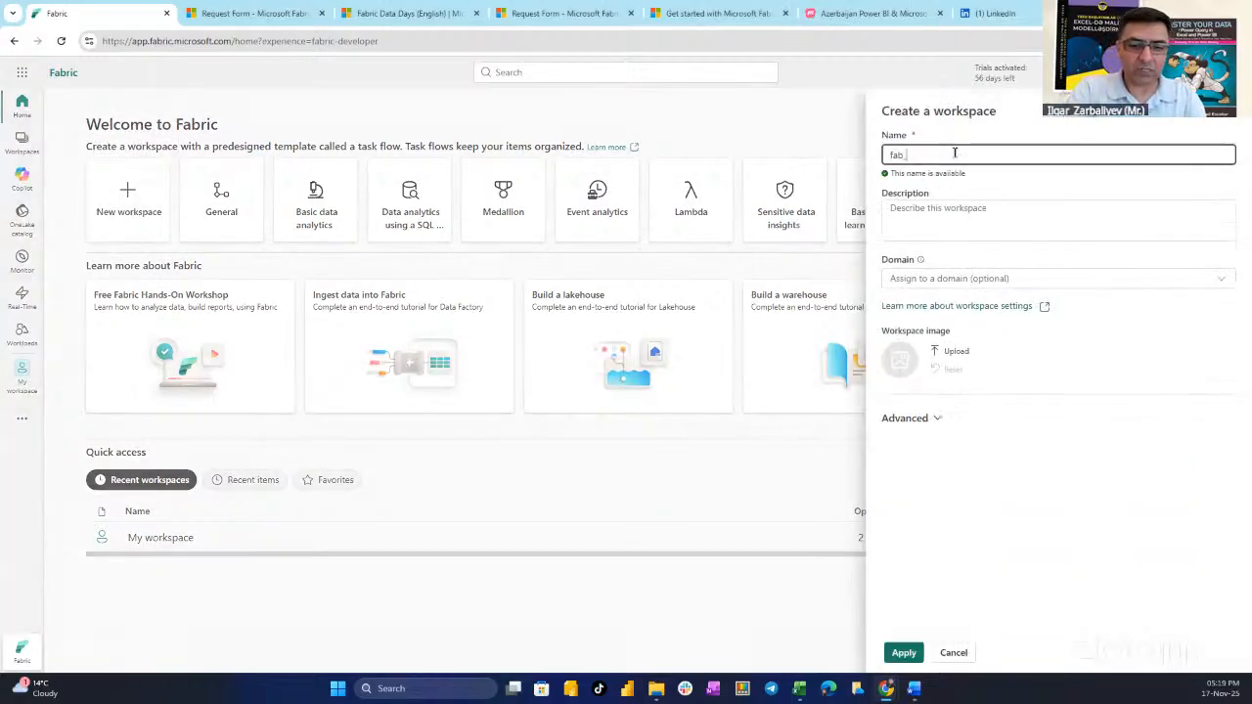
{"action": "type", "text": "kspace"}
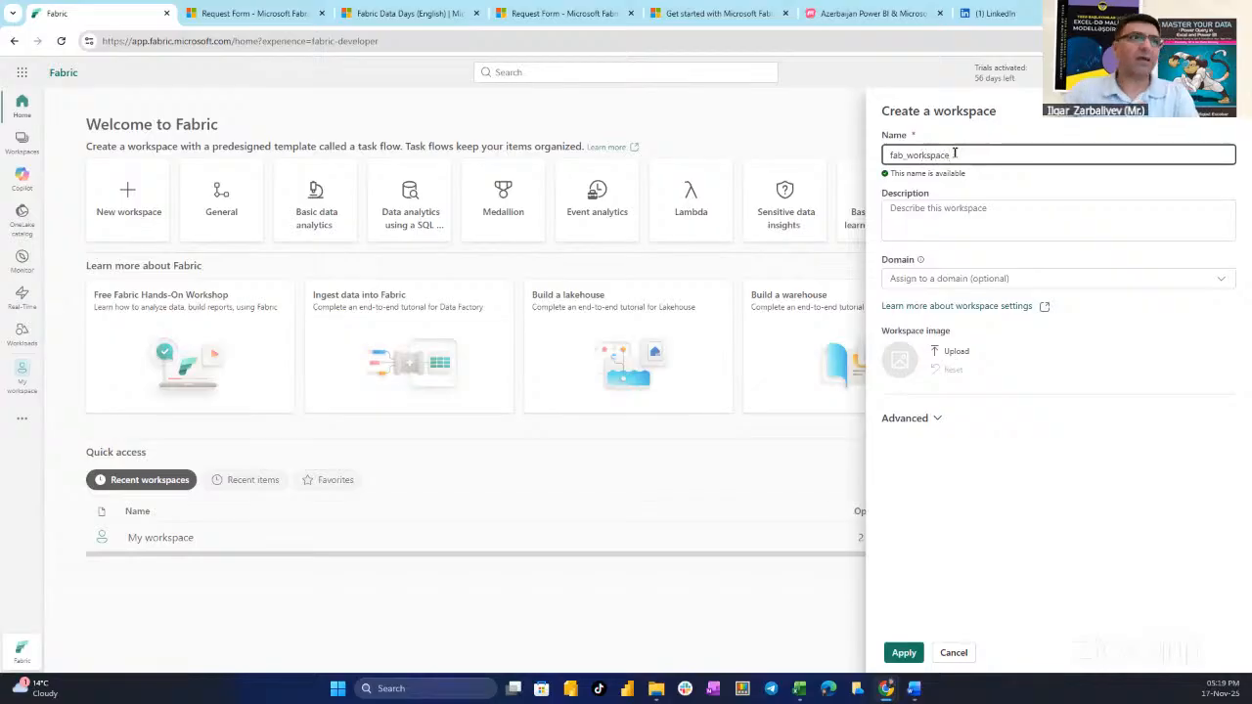
{"action": "left_click", "coordinate": [959, 219]}
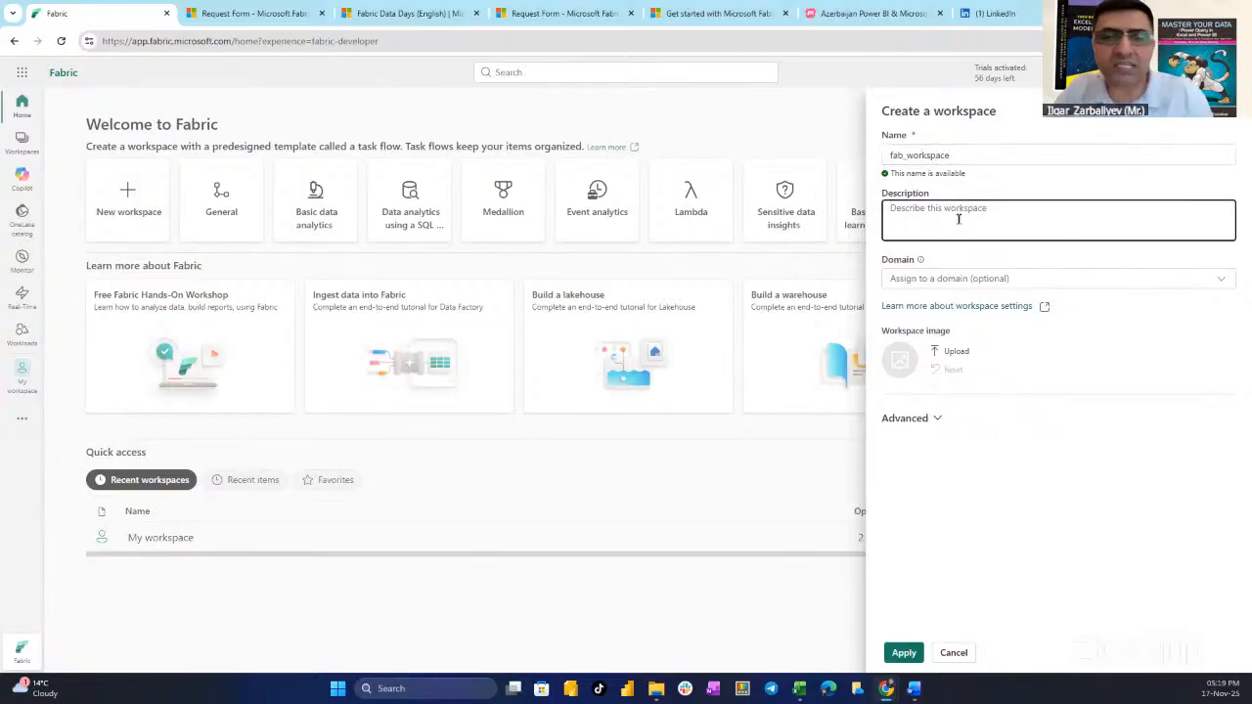
{"action": "type", "text": "Lab"}
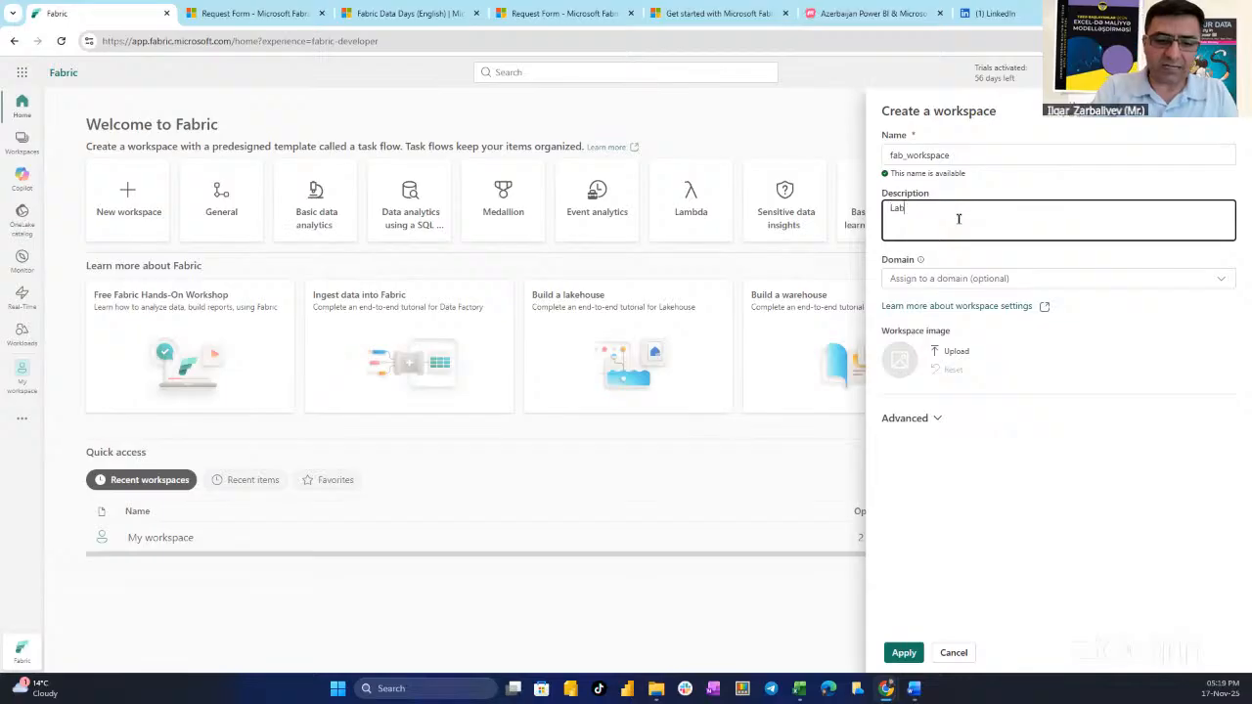
{"action": "type", "text": "s Purpose Only"}
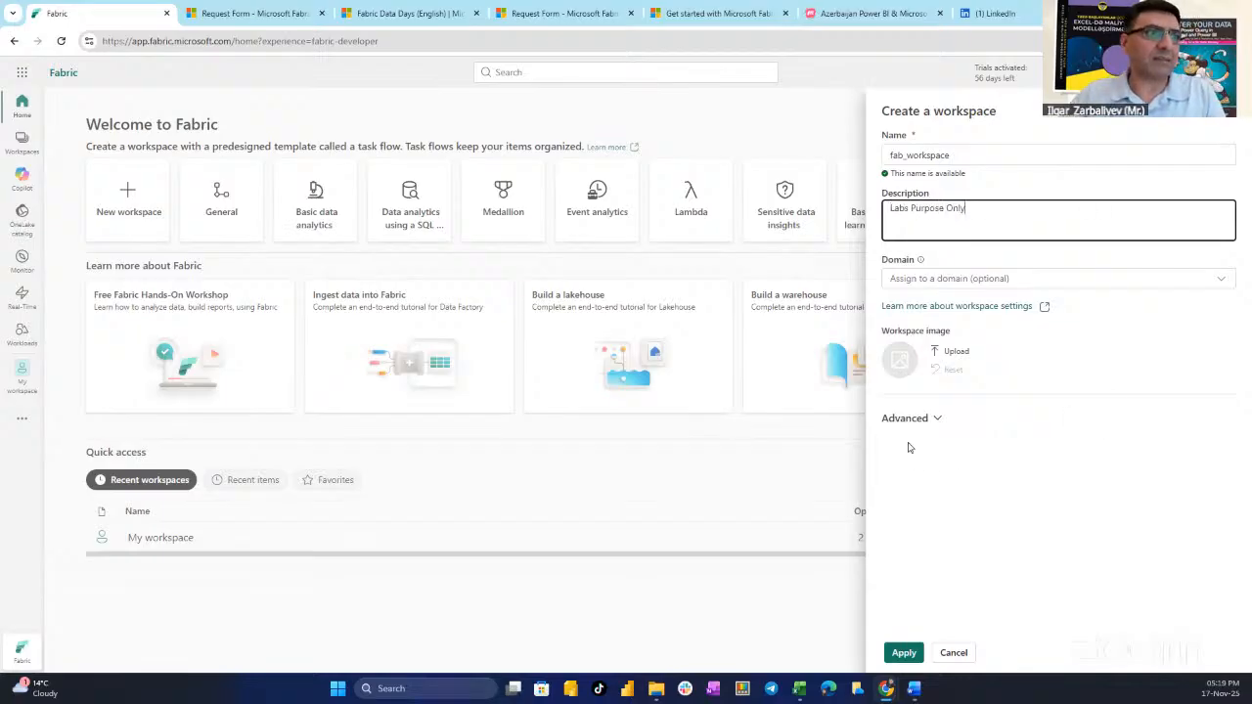
Step: Review the advanced workspace settings, keeping the Trial license mode and small semantic model storage format, and create the workspace
{"action": "left_click", "coordinate": [937, 419]}
{"action": "scroll", "coordinate": [945, 427], "scroll_direction": "down", "scroll_amount": 3}
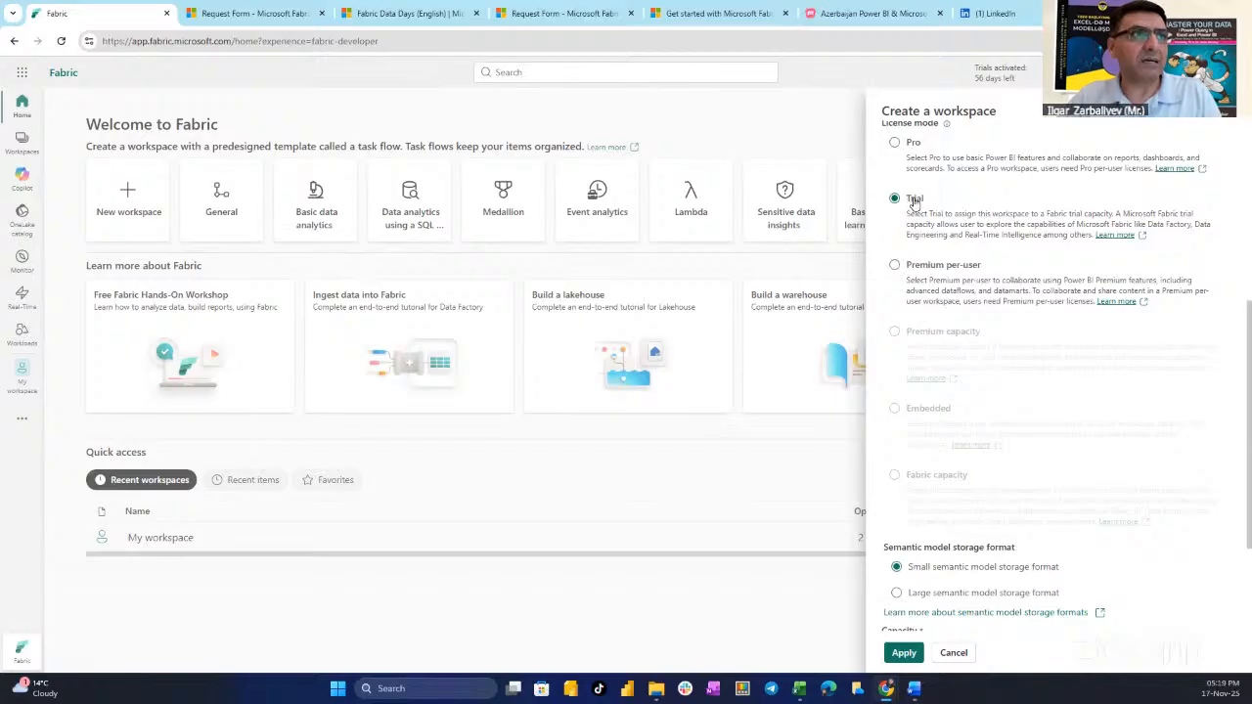
{"action": "scroll", "coordinate": [1103, 528], "scroll_direction": "down", "scroll_amount": 2}
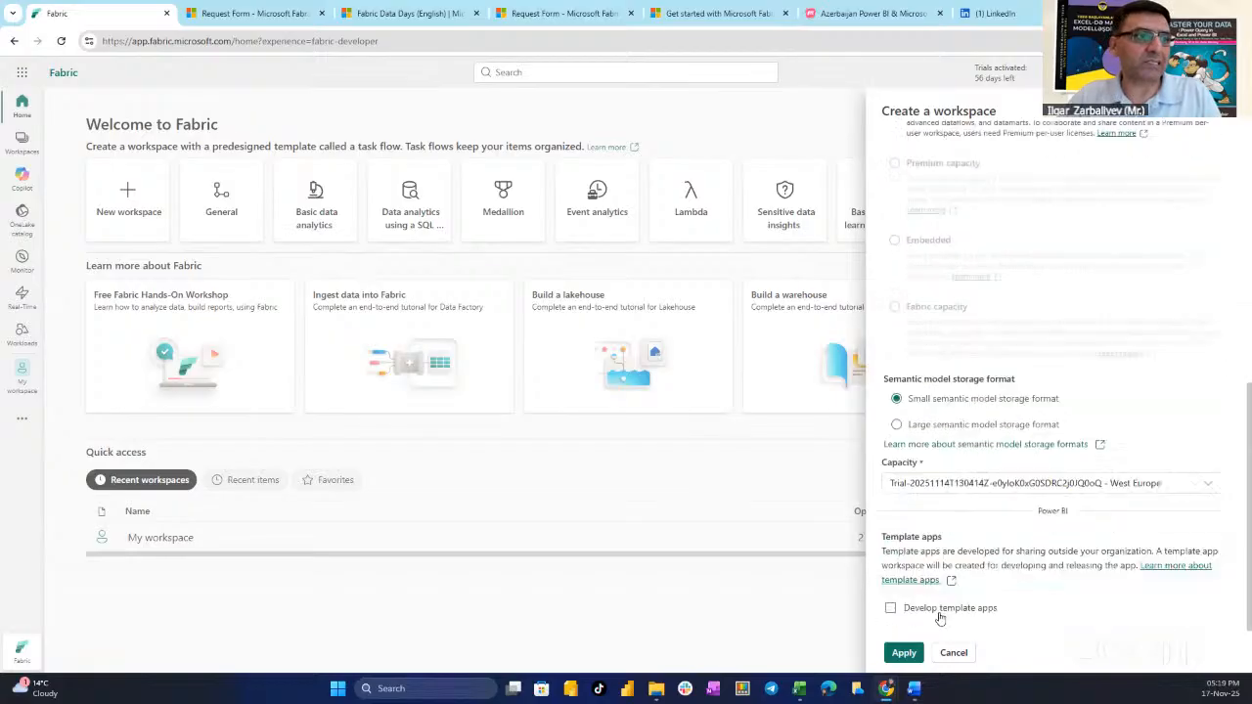
{"action": "left_click", "coordinate": [900, 654]}
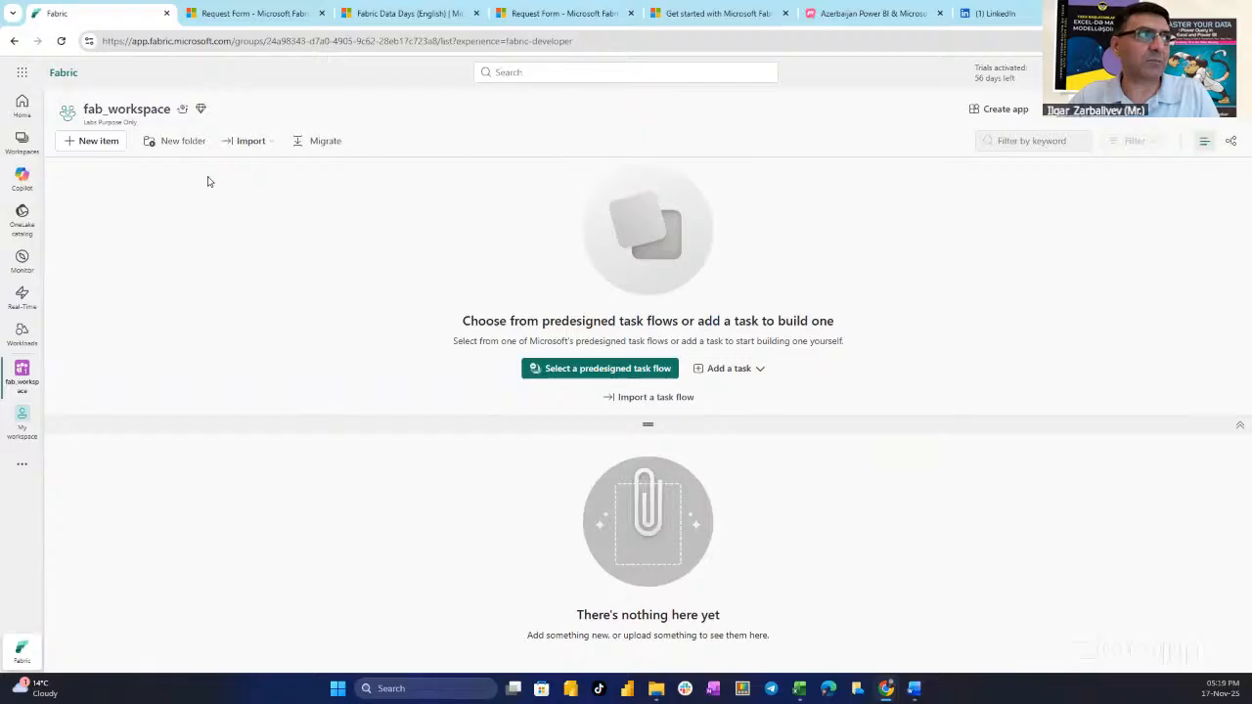
Step: Create a new Lakehouse item named fab_lakehouse in fab_workspace, leaving the Lakehouse schemas preview option off
{"action": "left_click", "coordinate": [98, 142]}
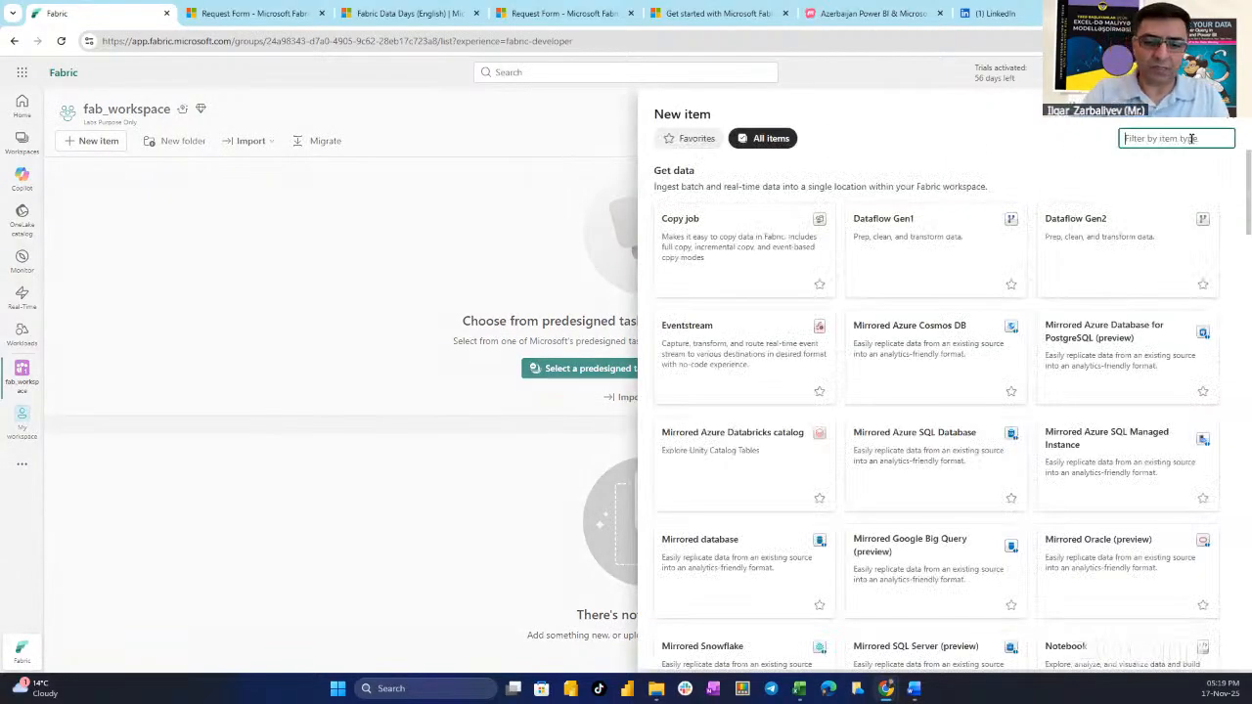
{"action": "type", "text": "lakehouse"}
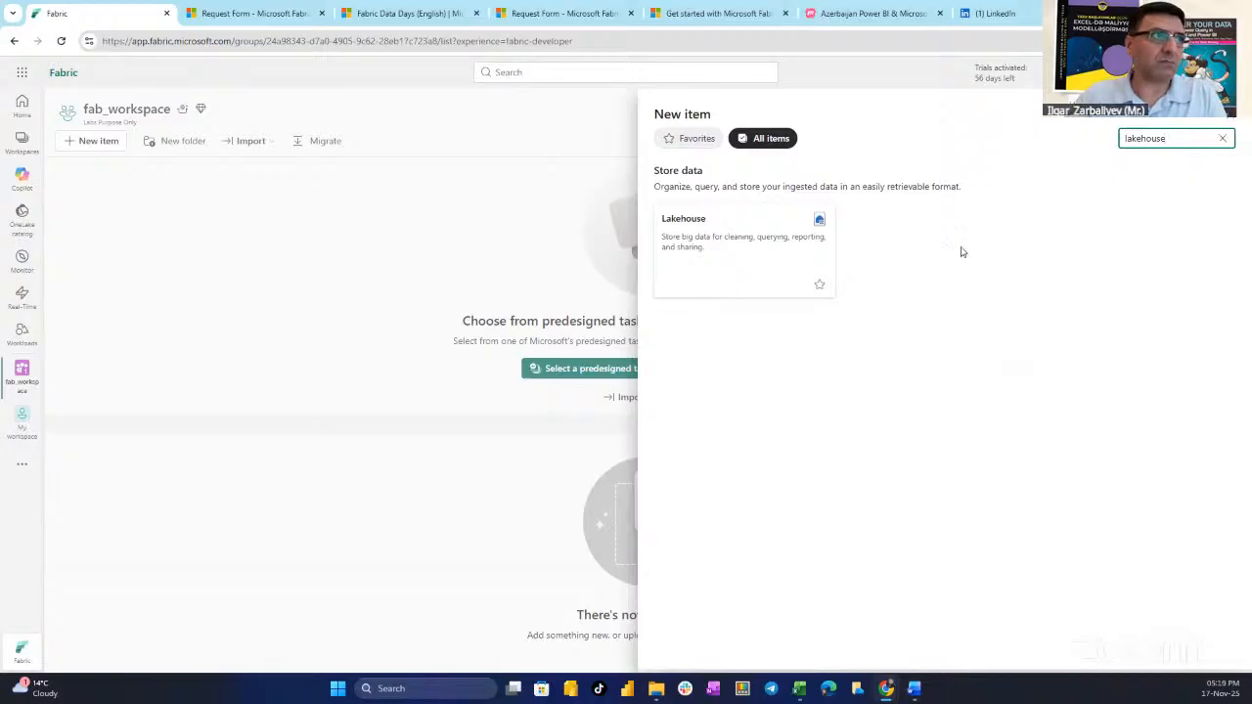
{"action": "left_click", "coordinate": [696, 264]}
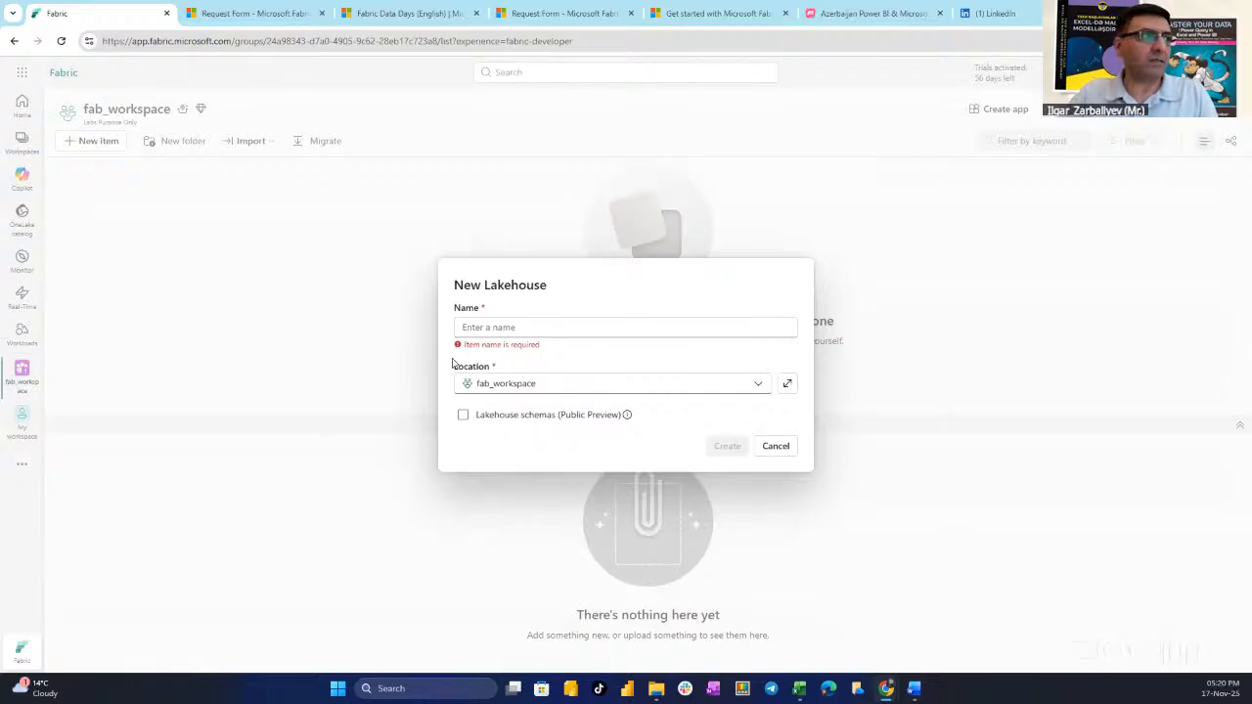
{"action": "left_click", "coordinate": [497, 328]}
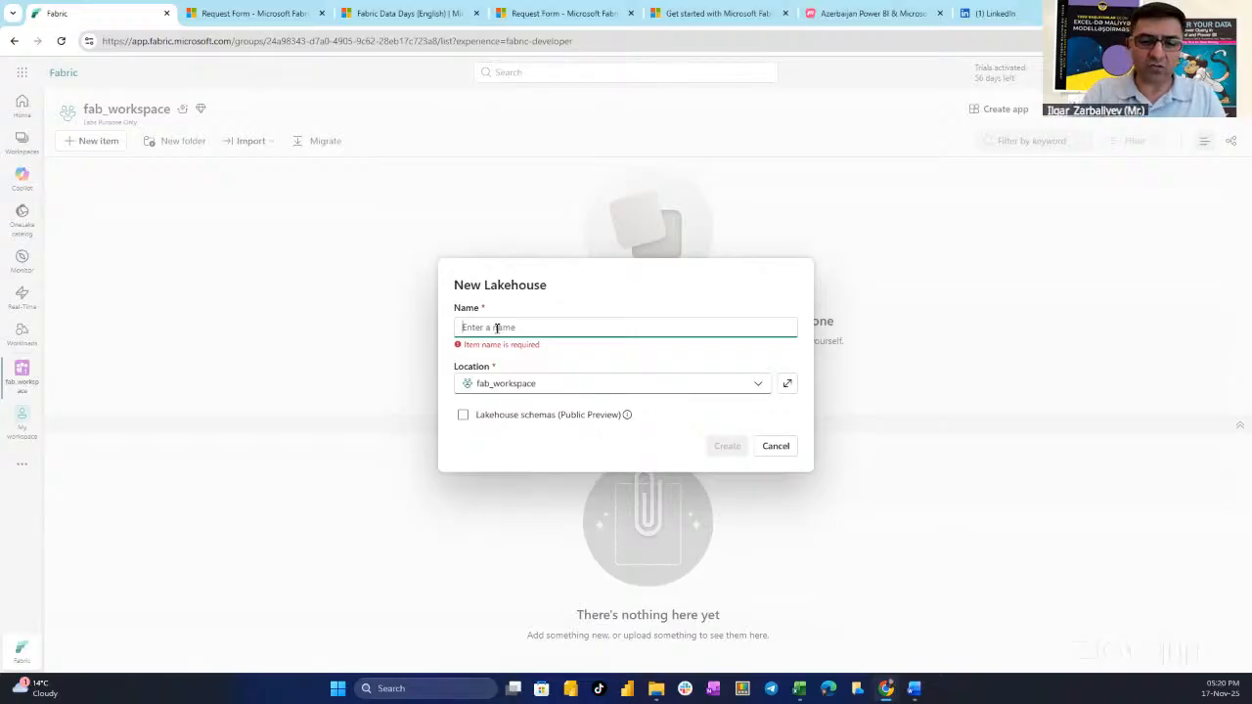
{"action": "type", "text": "fab_"}
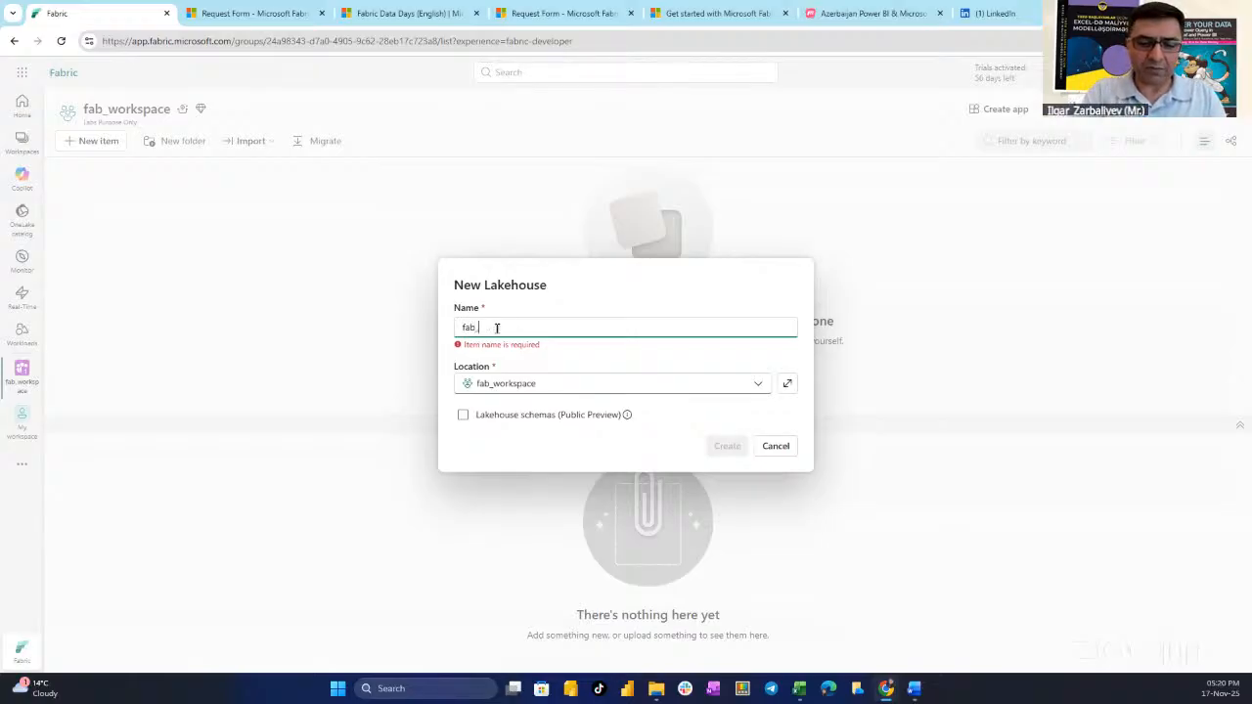
{"action": "type", "text": "lakehouse"}
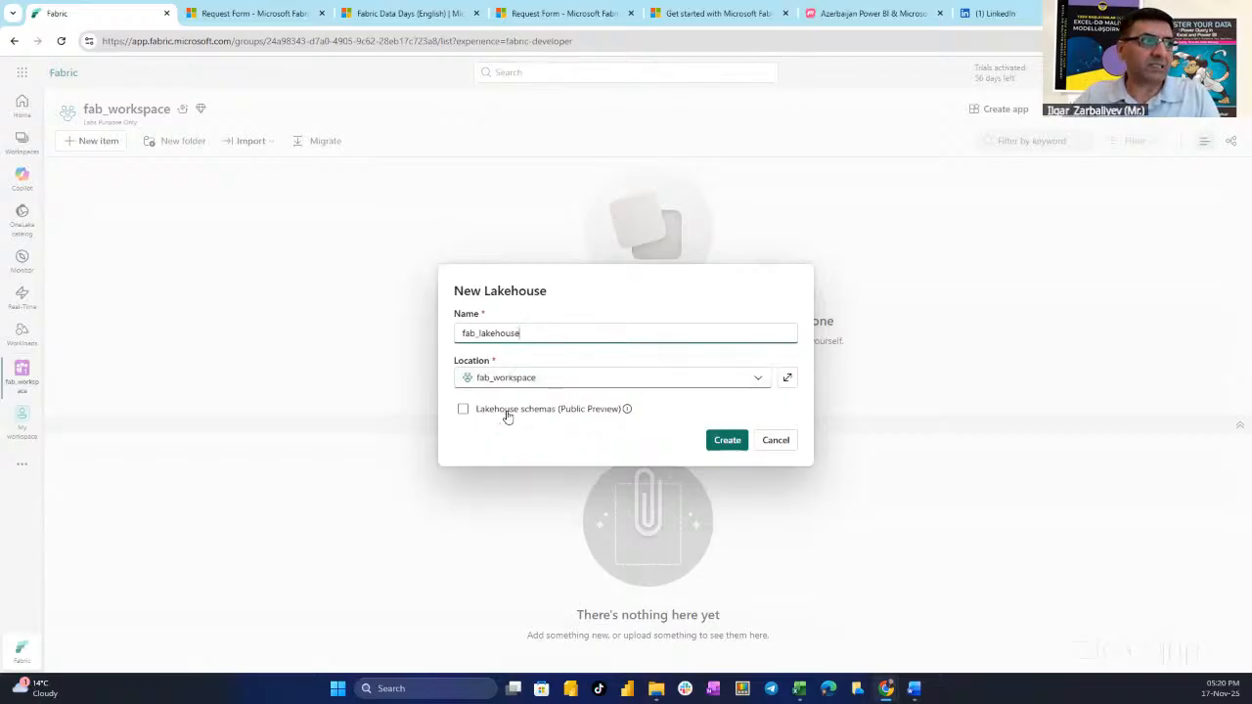
{"action": "left_click", "coordinate": [734, 441]}
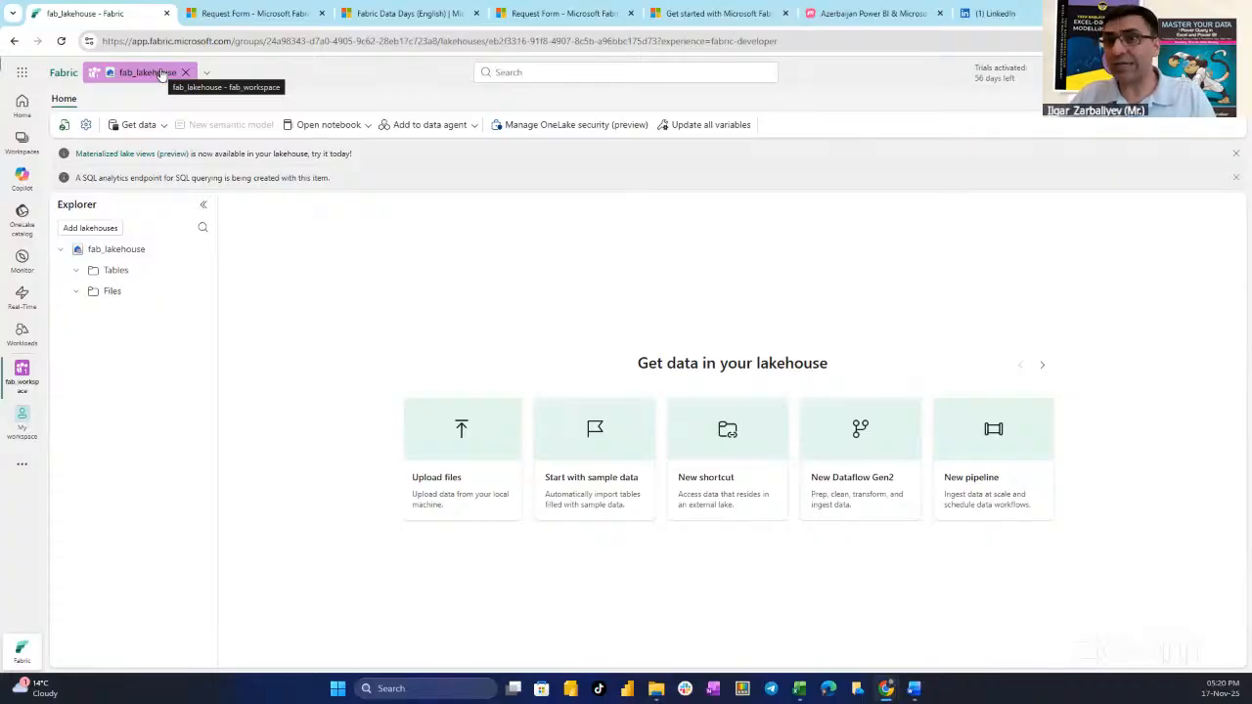
Step: Create a subfolder named new_data under the Files folder of fab_lakehouse
{"action": "left_click", "coordinate": [200, 293]}
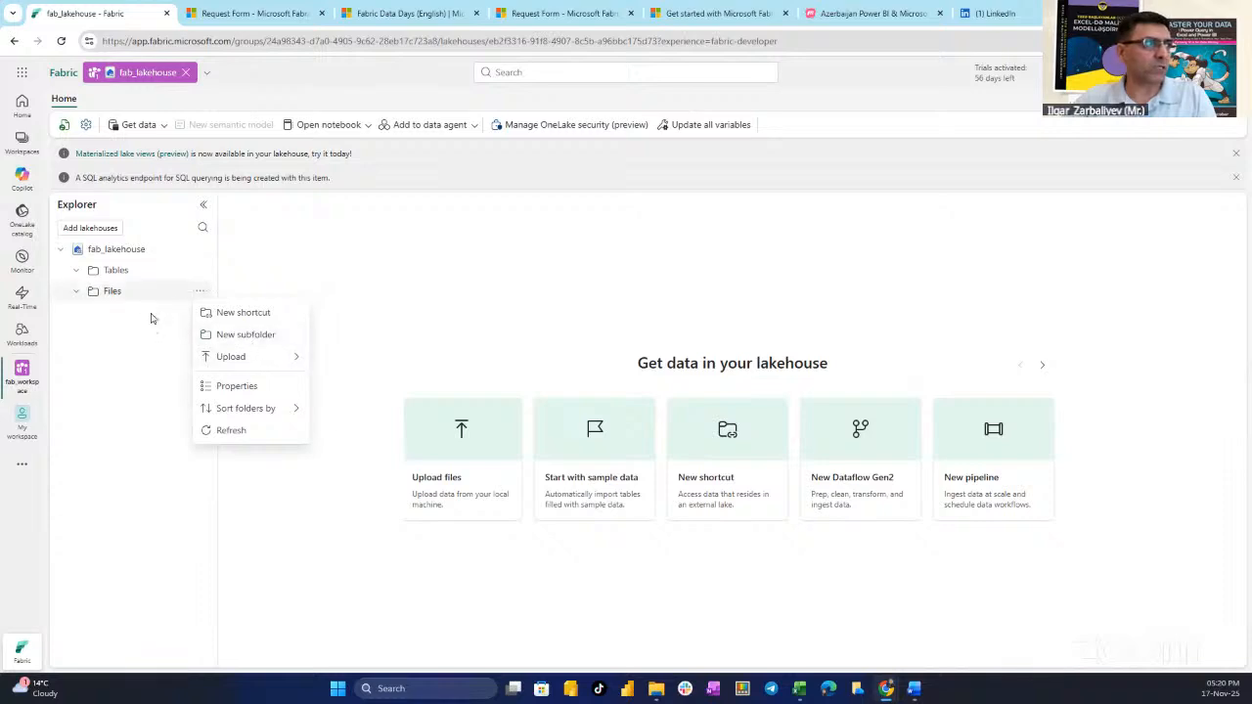
{"action": "left_click", "coordinate": [152, 319]}
{"action": "left_click", "coordinate": [200, 292]}
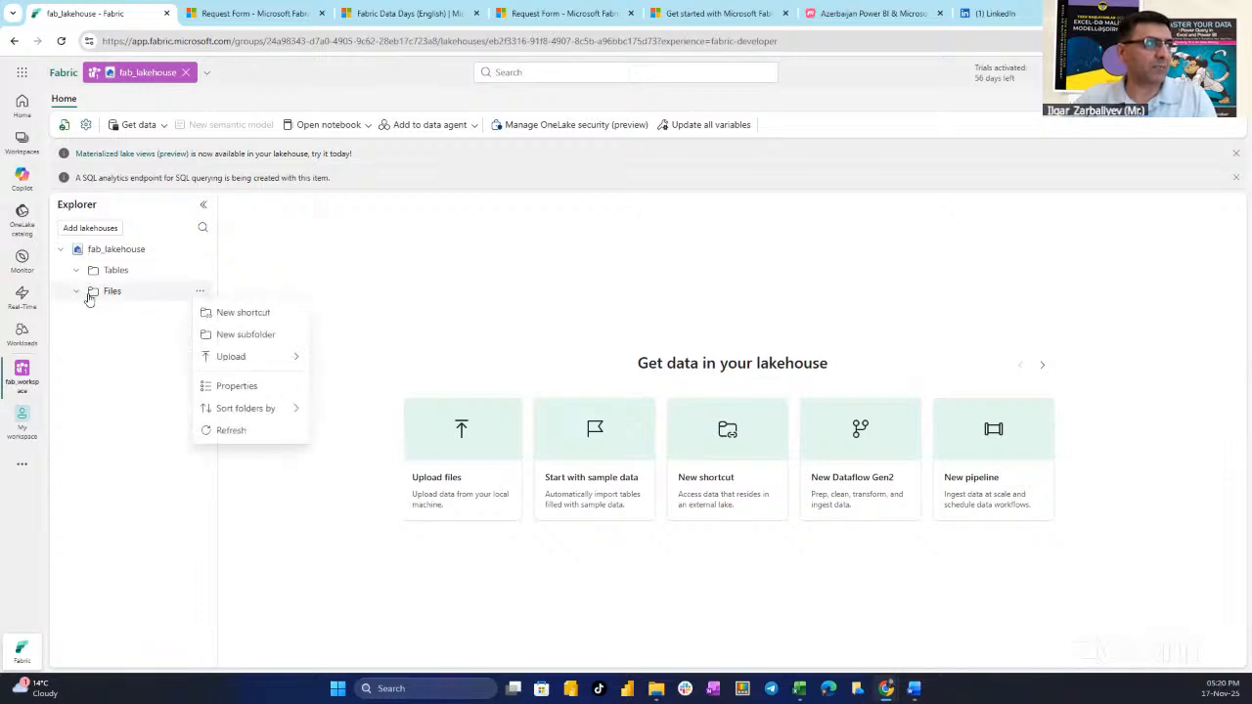
{"action": "left_click", "coordinate": [251, 335]}
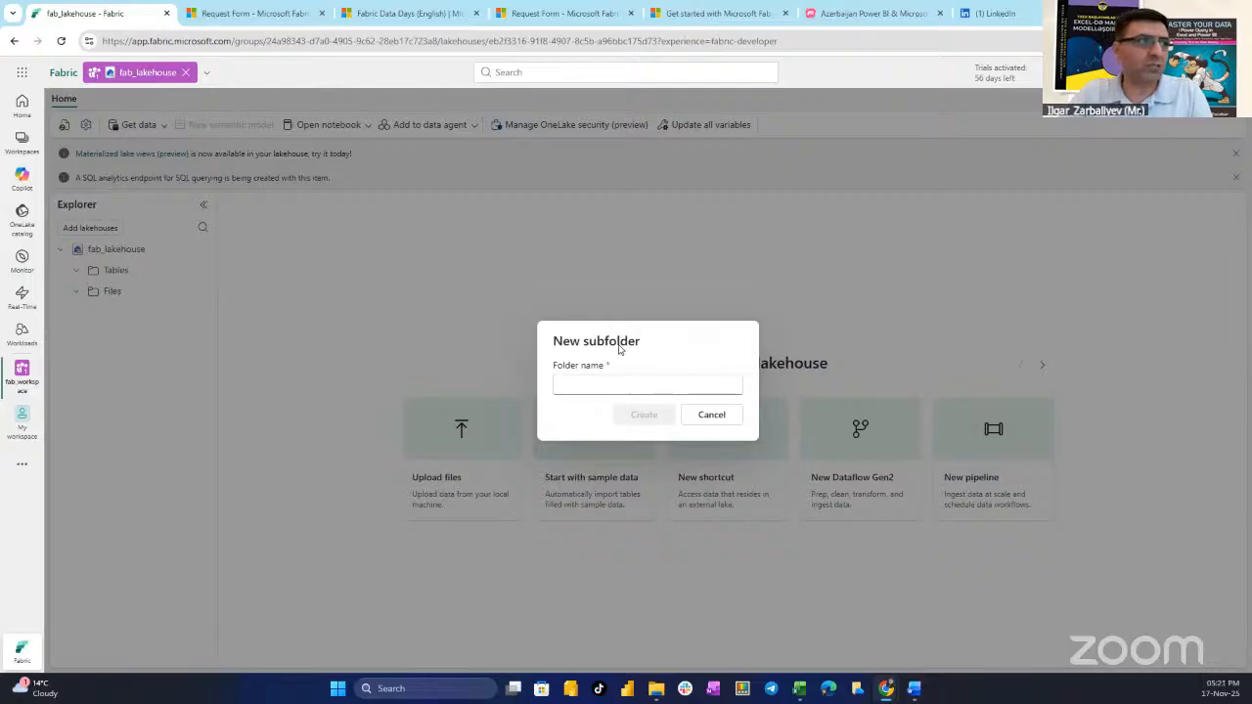
{"action": "left_click", "coordinate": [636, 382]}
{"action": "type", "text": "n"}
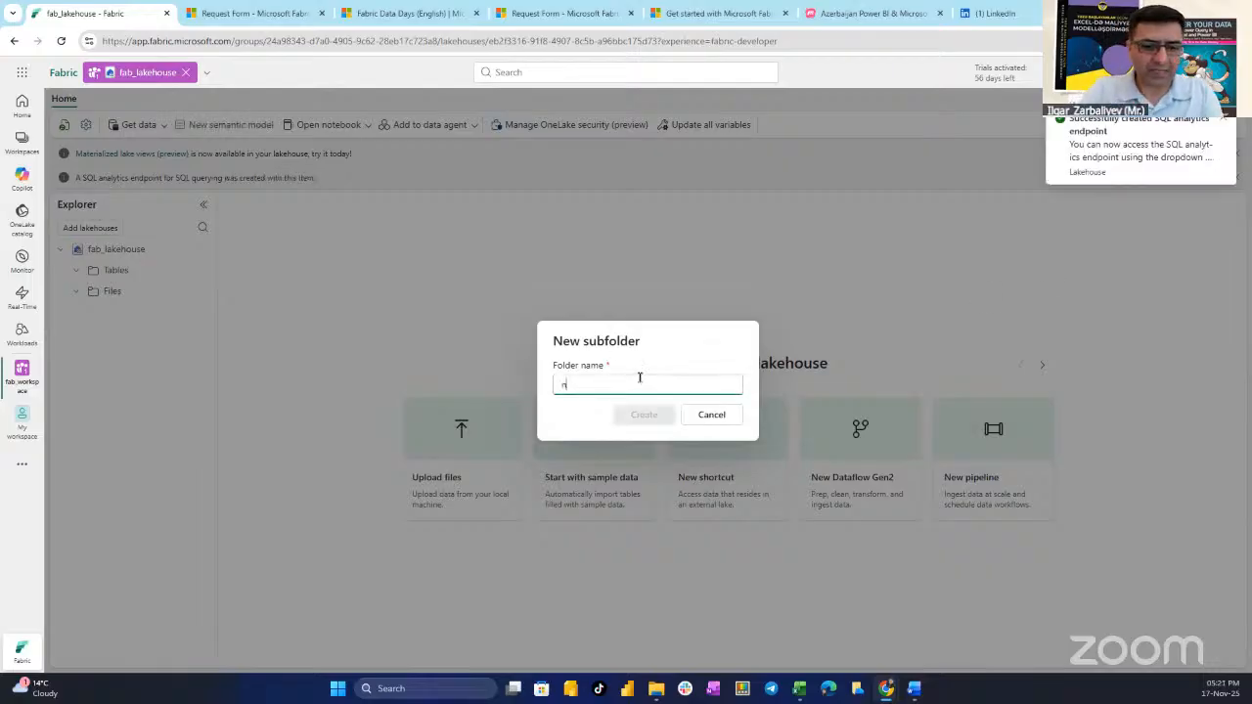
{"action": "type", "text": "ew_data"}
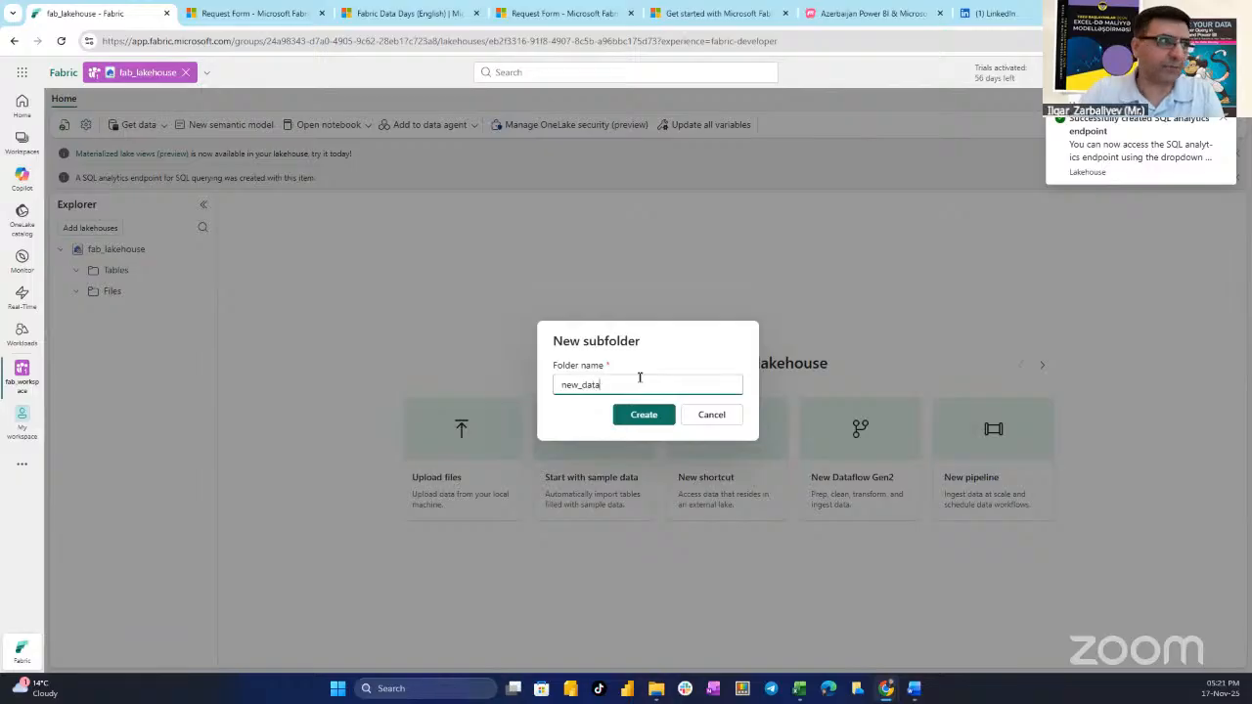
{"action": "left_click", "coordinate": [637, 412]}
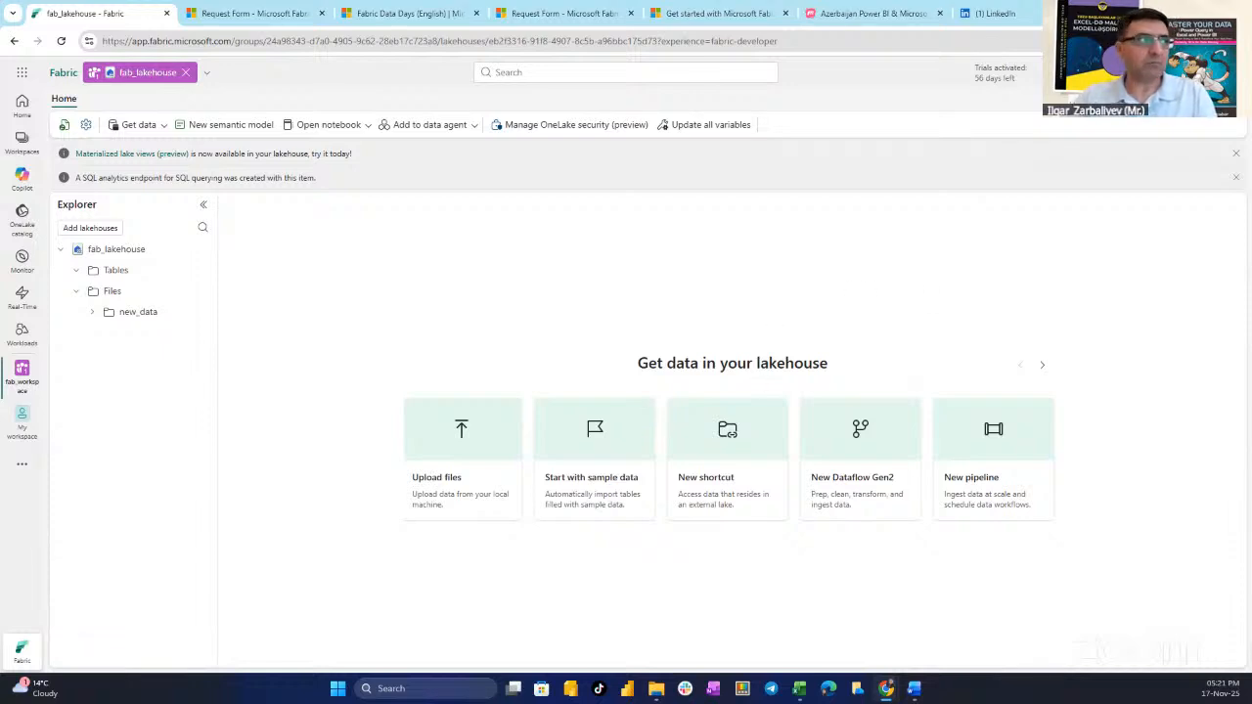
Step: Open the new_data folder and create a new pipeline named "Ingest Sales Data" for getting data into the lakehouse
{"action": "left_click", "coordinate": [138, 313]}
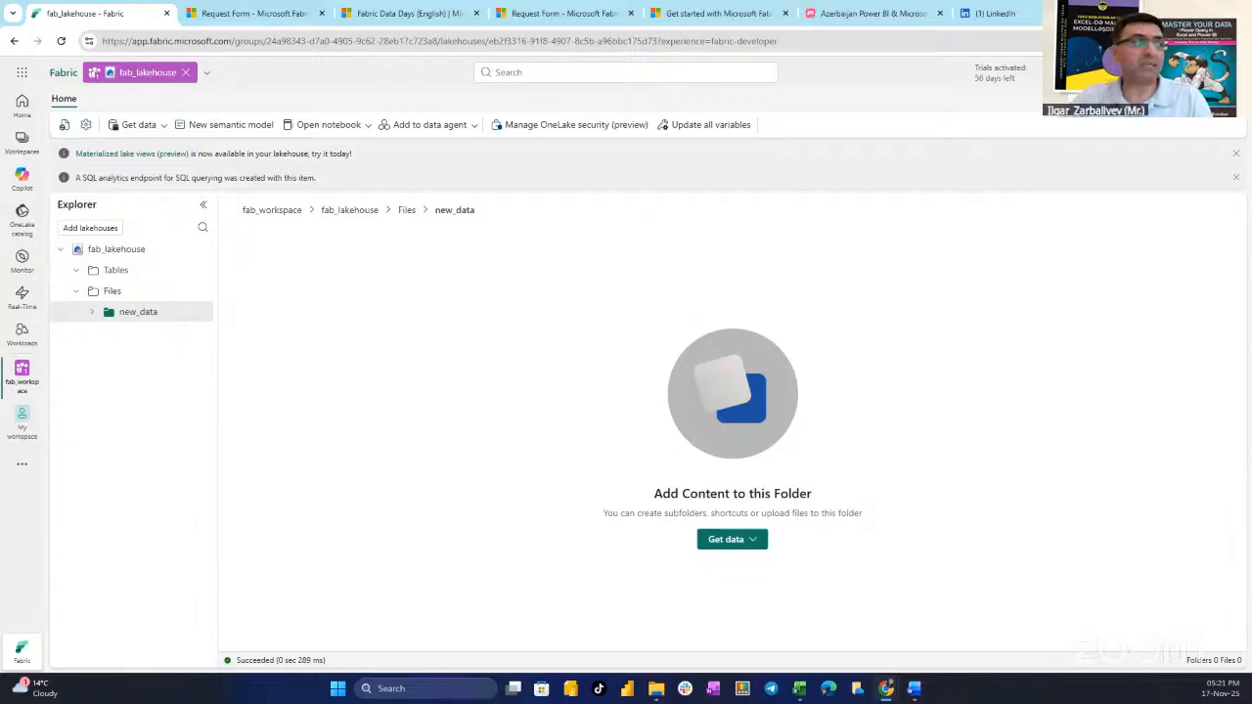
{"action": "left_click", "coordinate": [168, 128]}
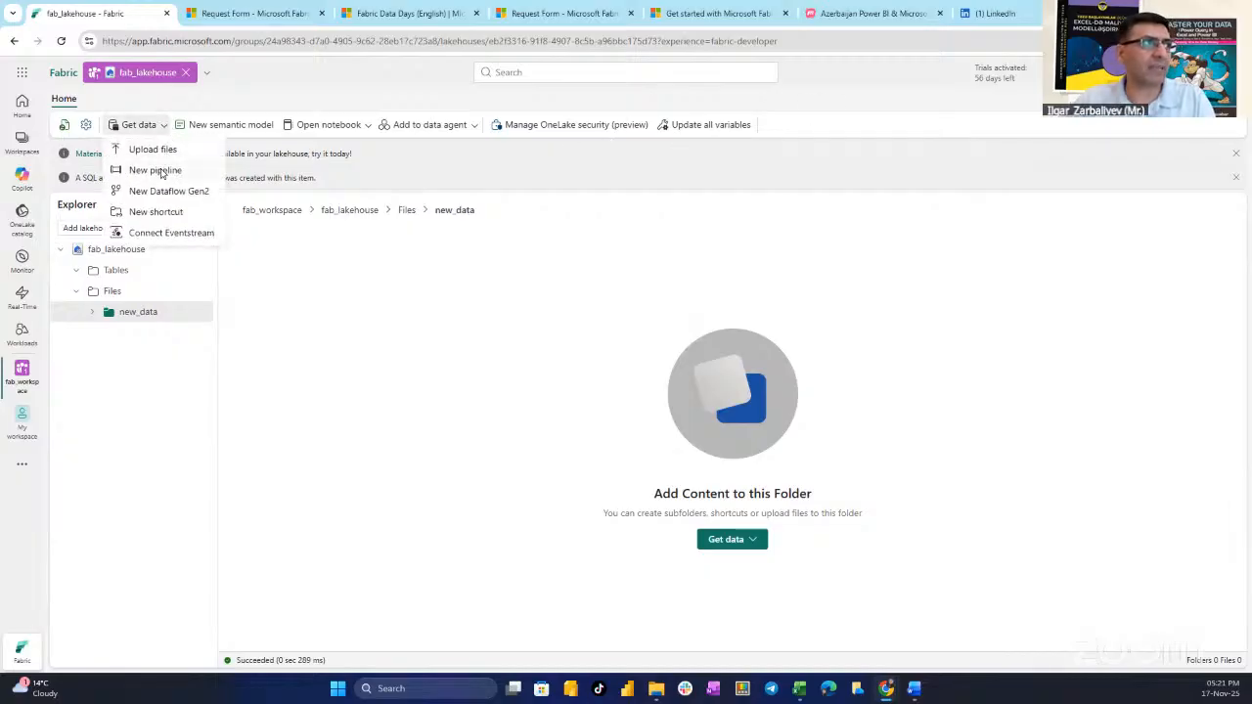
{"action": "left_click", "coordinate": [159, 174]}
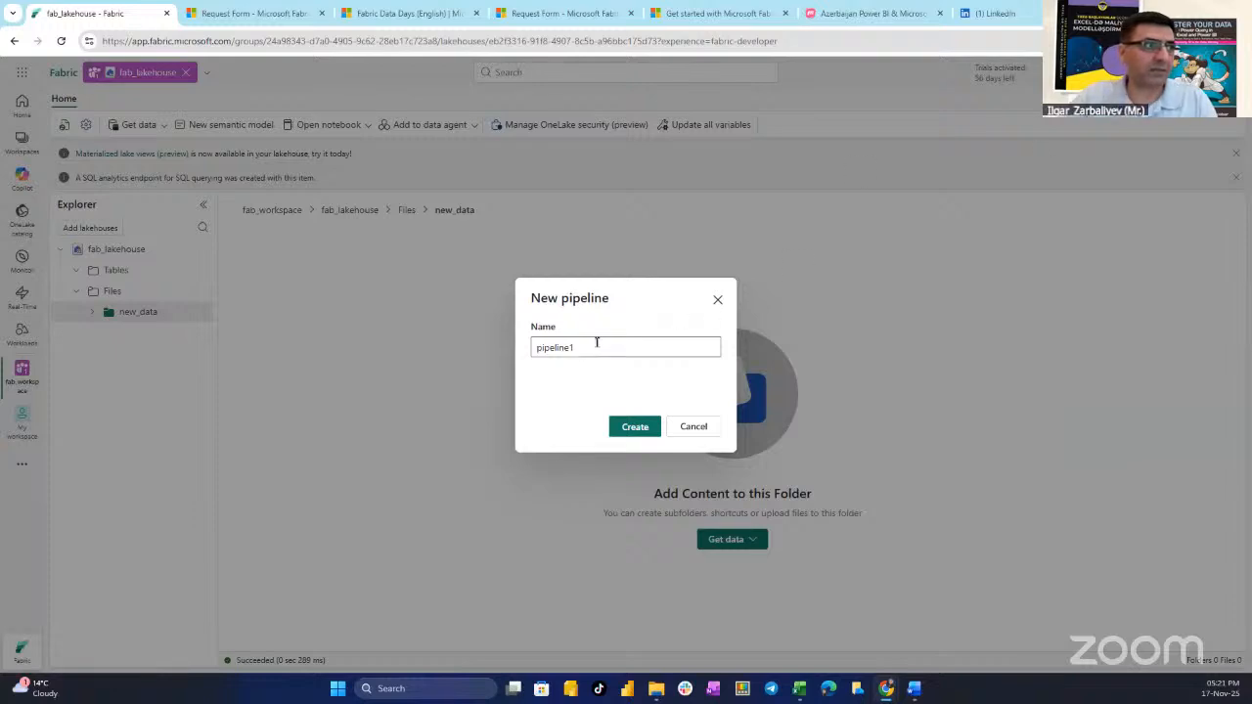
{"action": "left_click_drag", "start_coordinate": [596, 342], "coordinate": [493, 337]}
{"action": "type", "text": "Ingest Sales Data"}
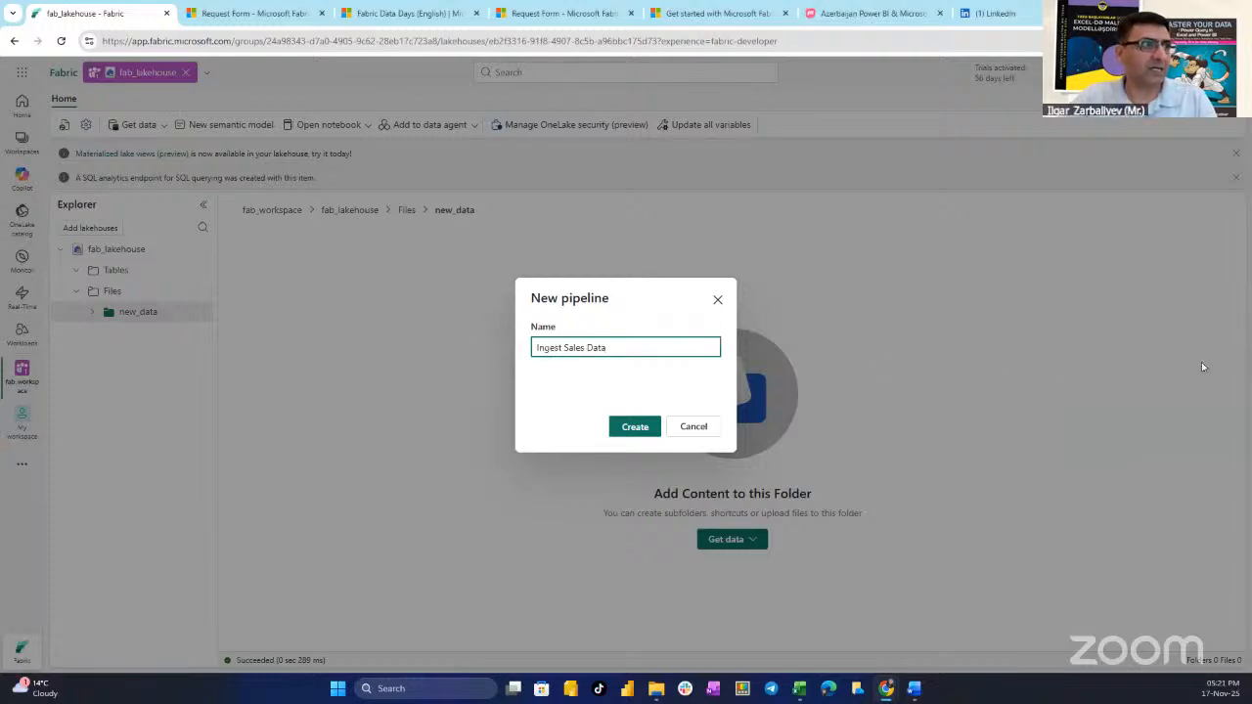
{"action": "left_click", "coordinate": [637, 430]}
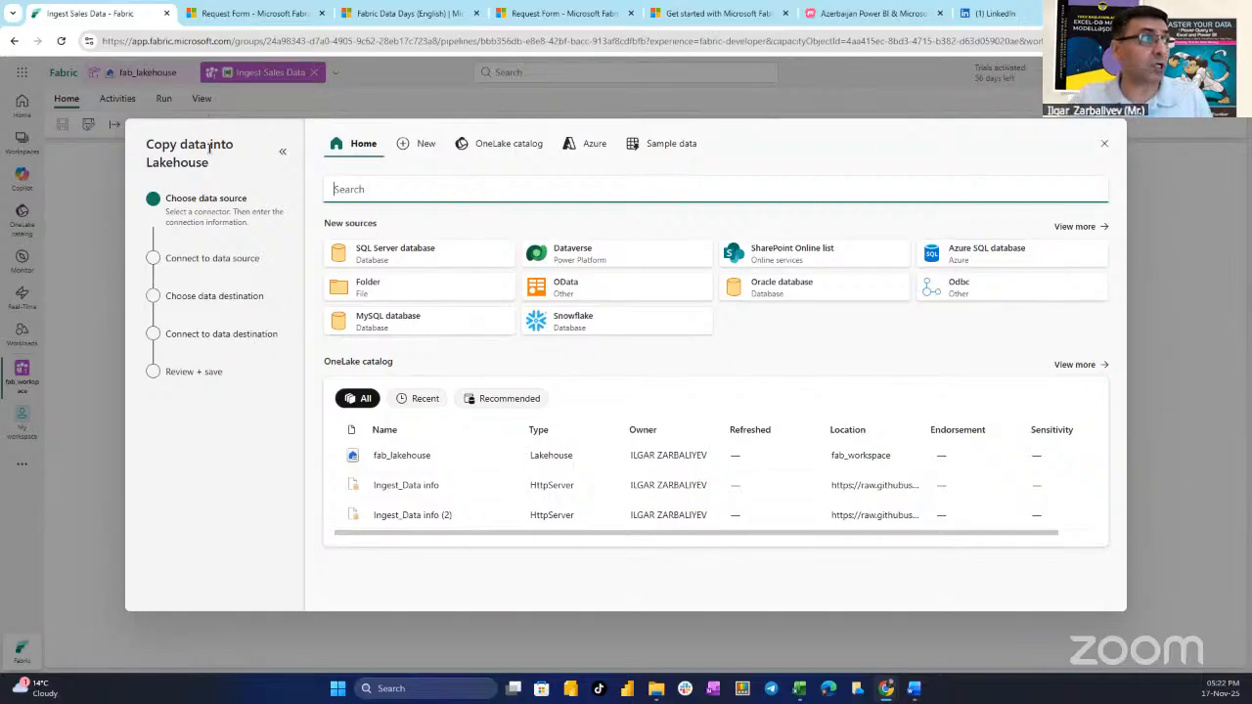
Step: Cancel the Copy data into Lakehouse wizard and relaunch the copy assistant from the pipeline's Copy data options
{"action": "left_click", "coordinate": [566, 190]}
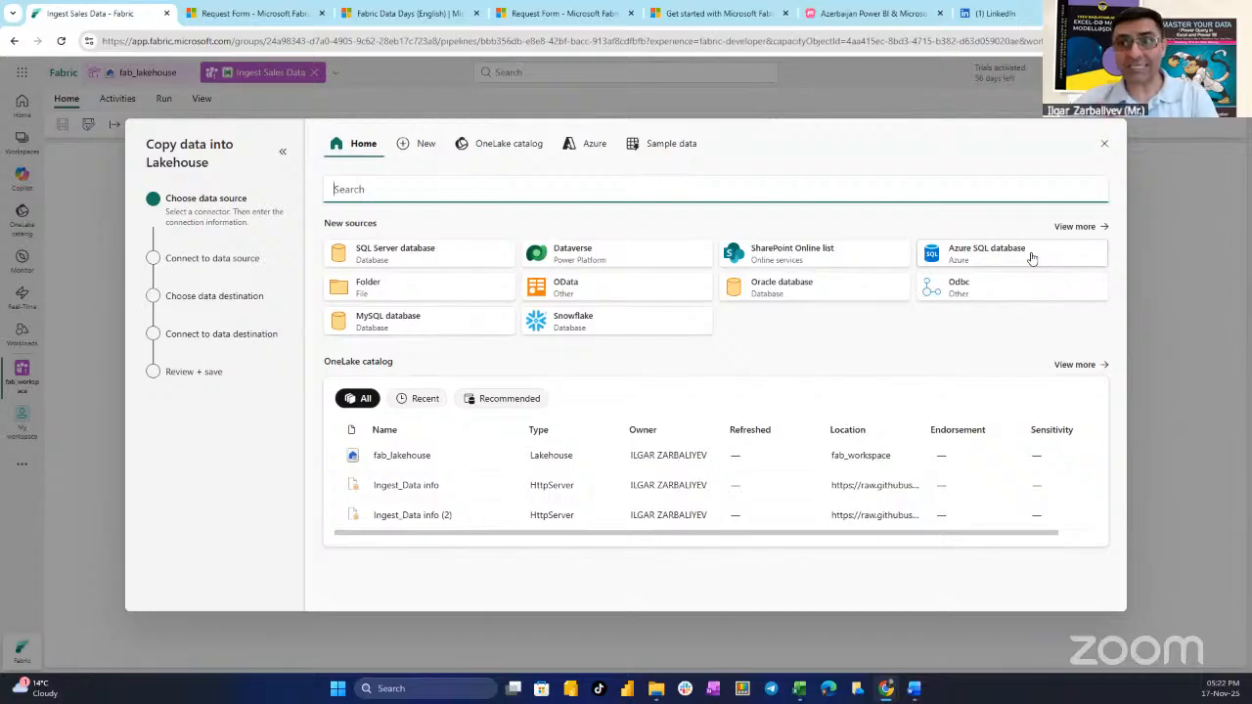
{"action": "left_click", "coordinate": [1108, 148]}
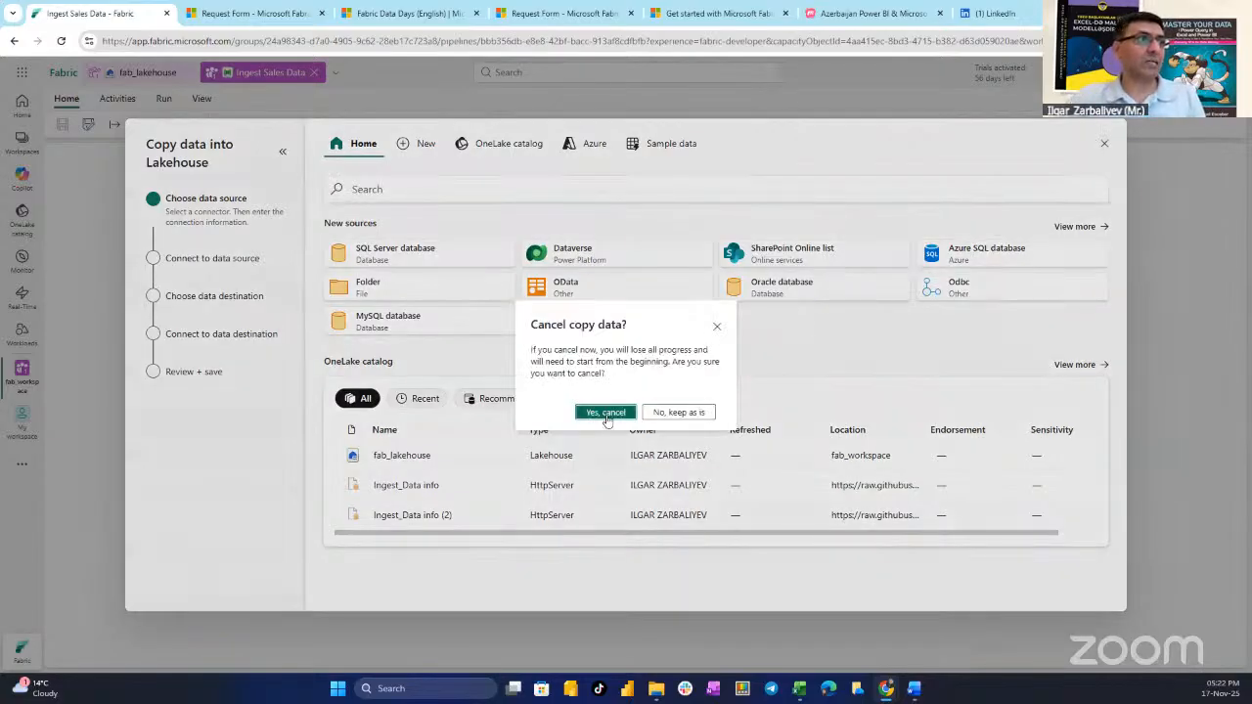
{"action": "left_click", "coordinate": [606, 413]}
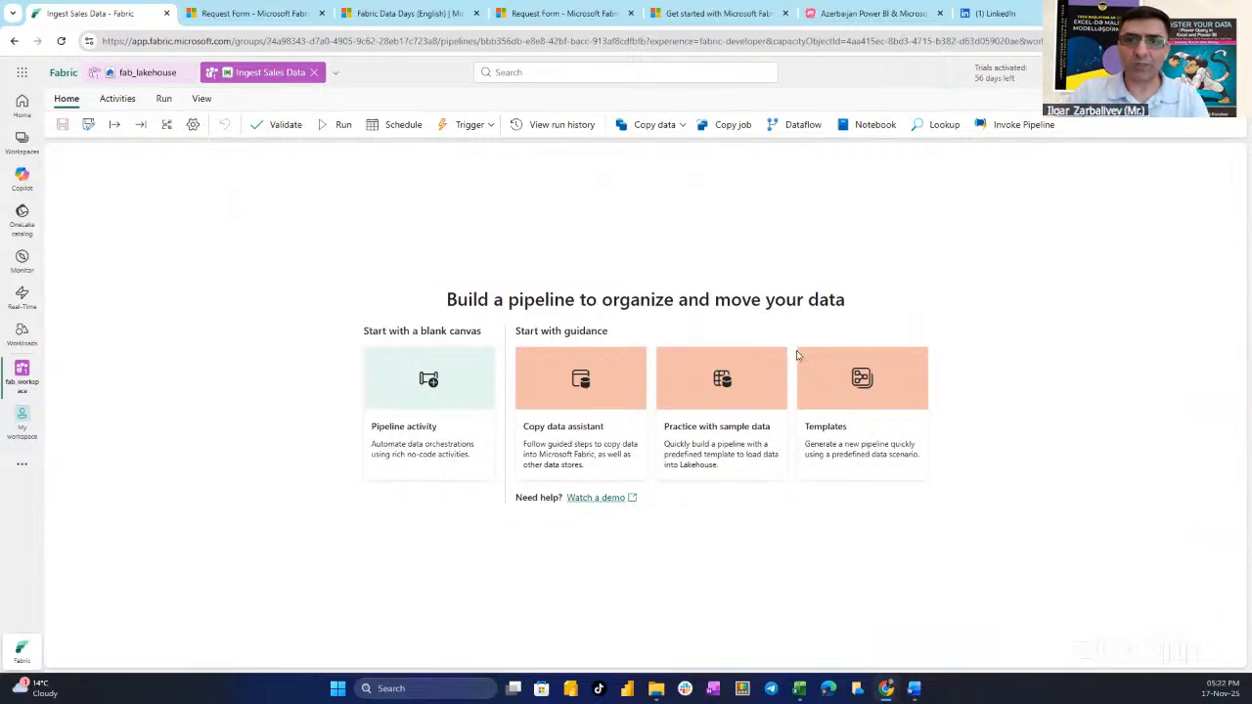
{"action": "left_click", "coordinate": [575, 445]}
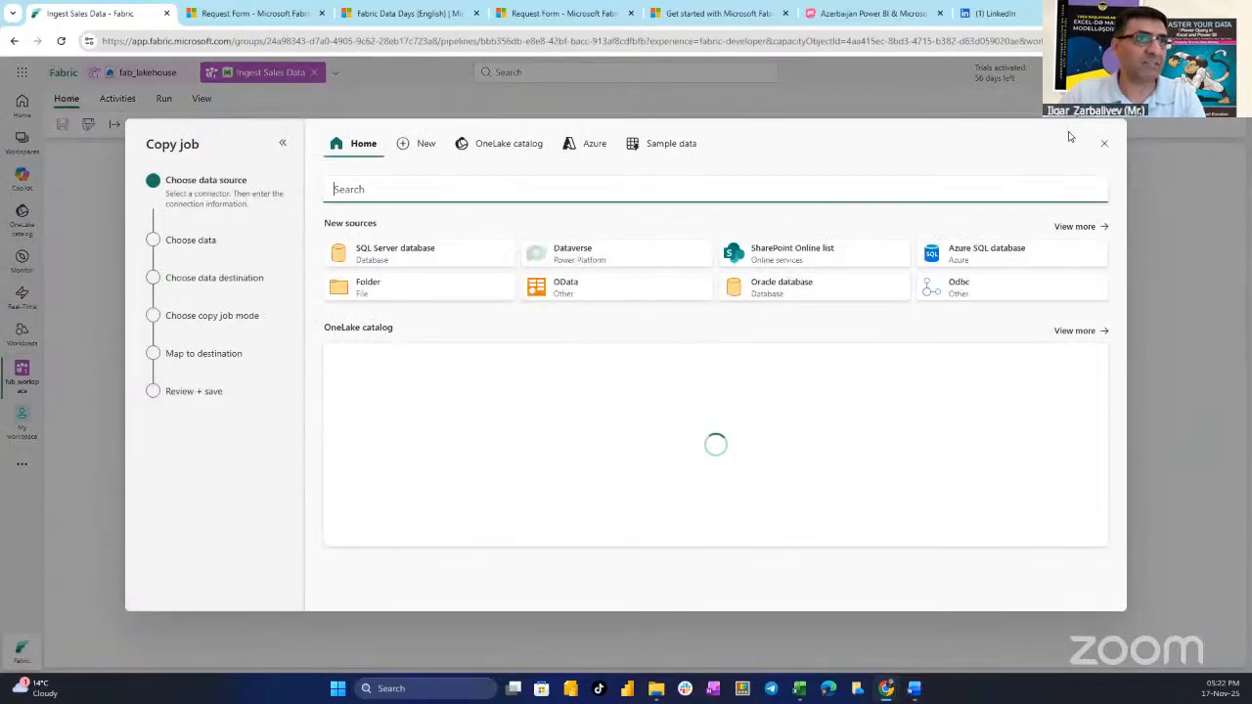
{"action": "left_click", "coordinate": [1104, 144]}
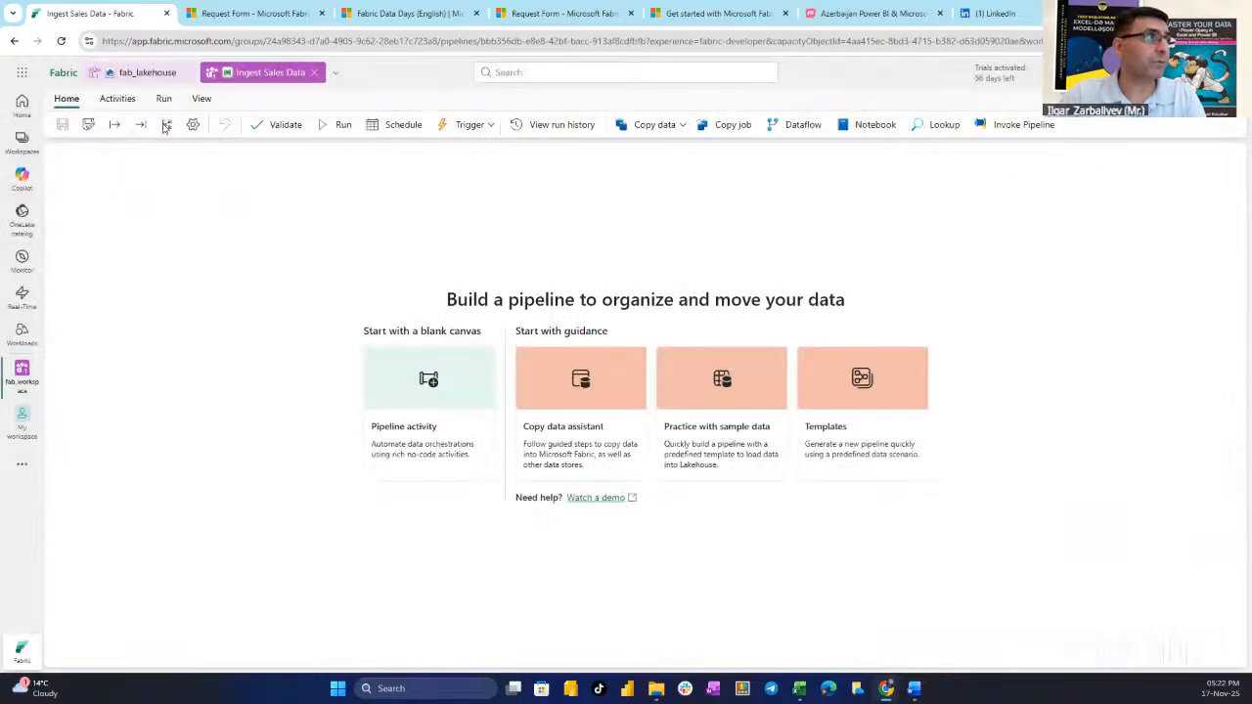
{"action": "left_click", "coordinate": [683, 128]}
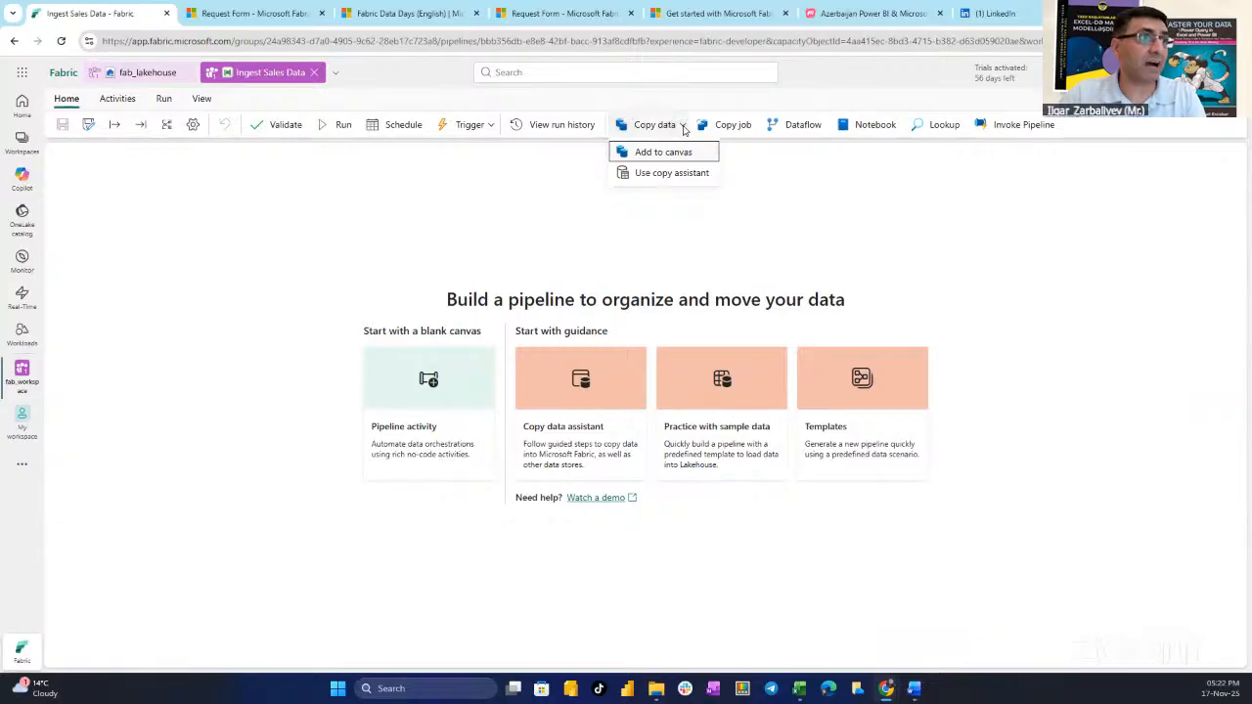
{"action": "left_click", "coordinate": [680, 173]}
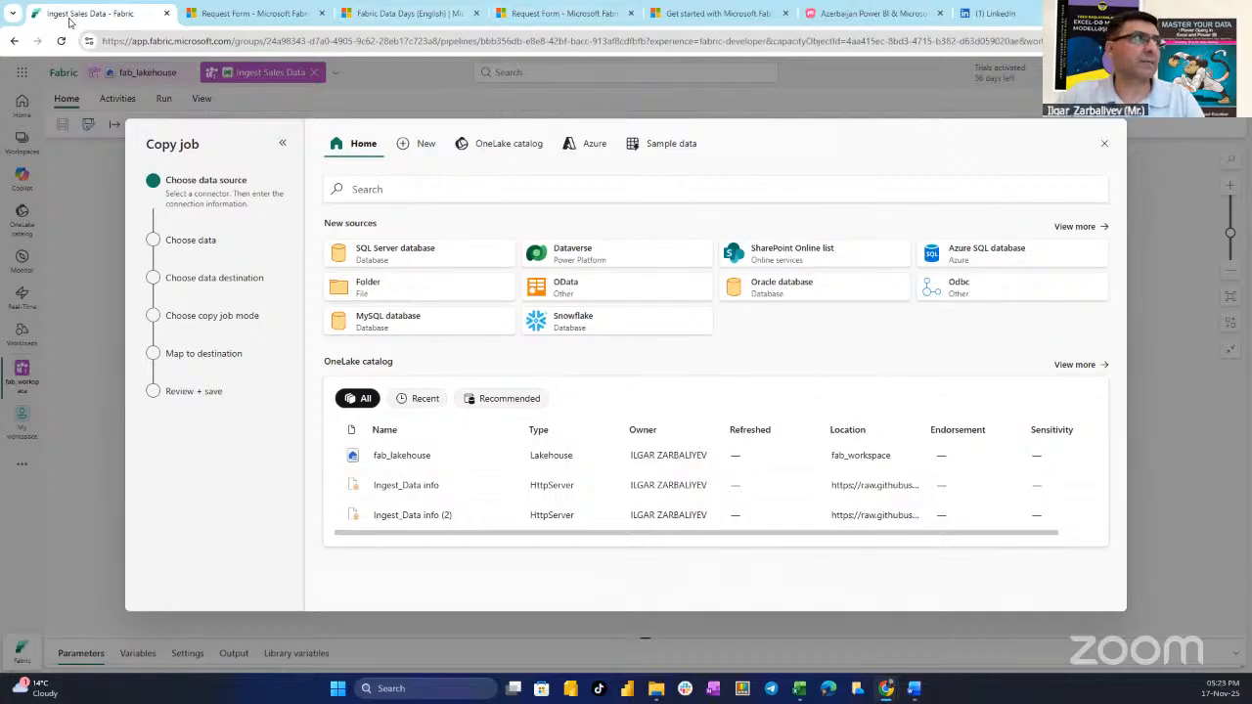
Step: Move the pipeline tab into its own maximized browser window and view raw.githubusercontent.com/MicrosoftLearning/dp-data/main/sales.csv in a new tab
{"action": "left_click_drag", "start_coordinate": [95, 14], "coordinate": [215, 187]}
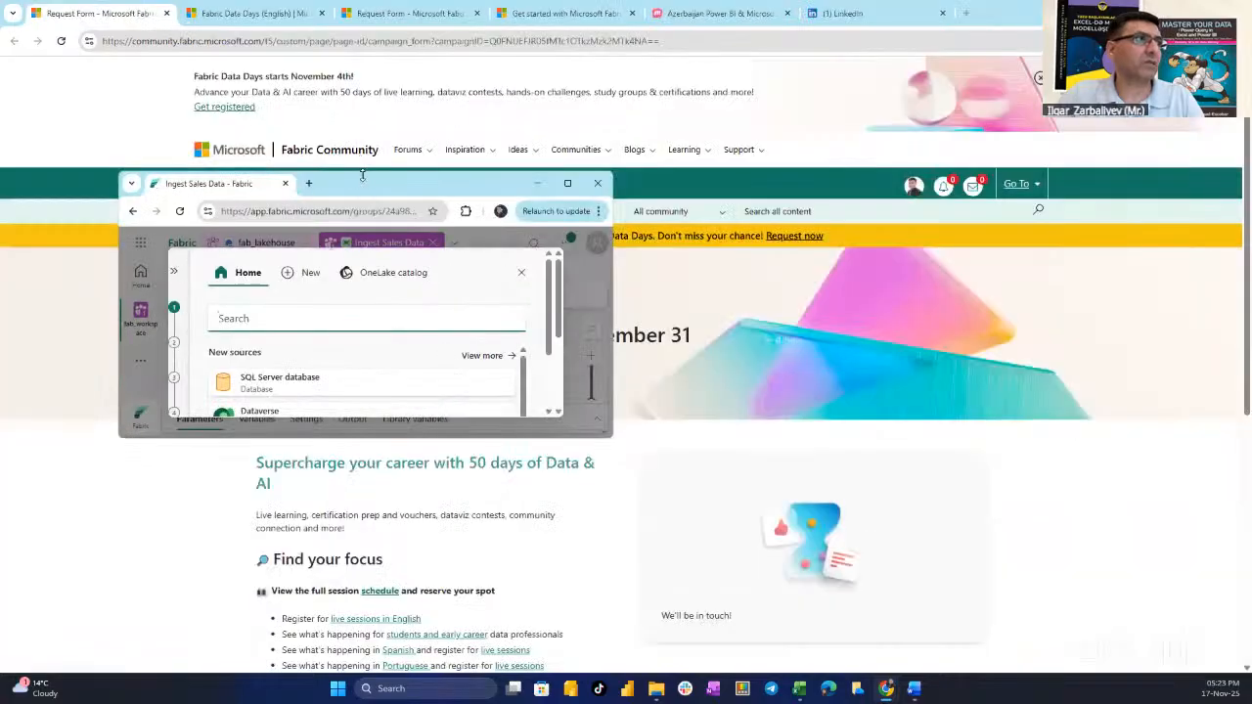
{"action": "double_click", "coordinate": [362, 173]}
{"action": "left_click", "coordinate": [191, 14]}
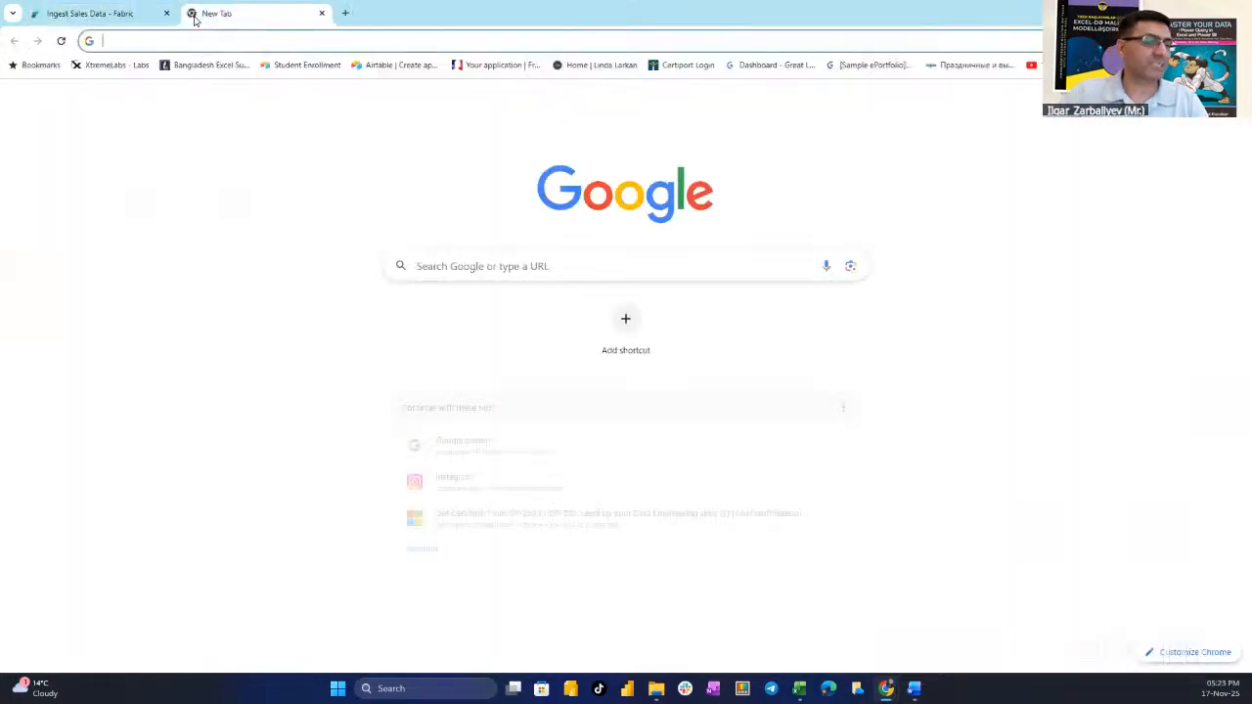
{"action": "key", "text": "ctrl+v"}
{"action": "key", "text": "Return"}
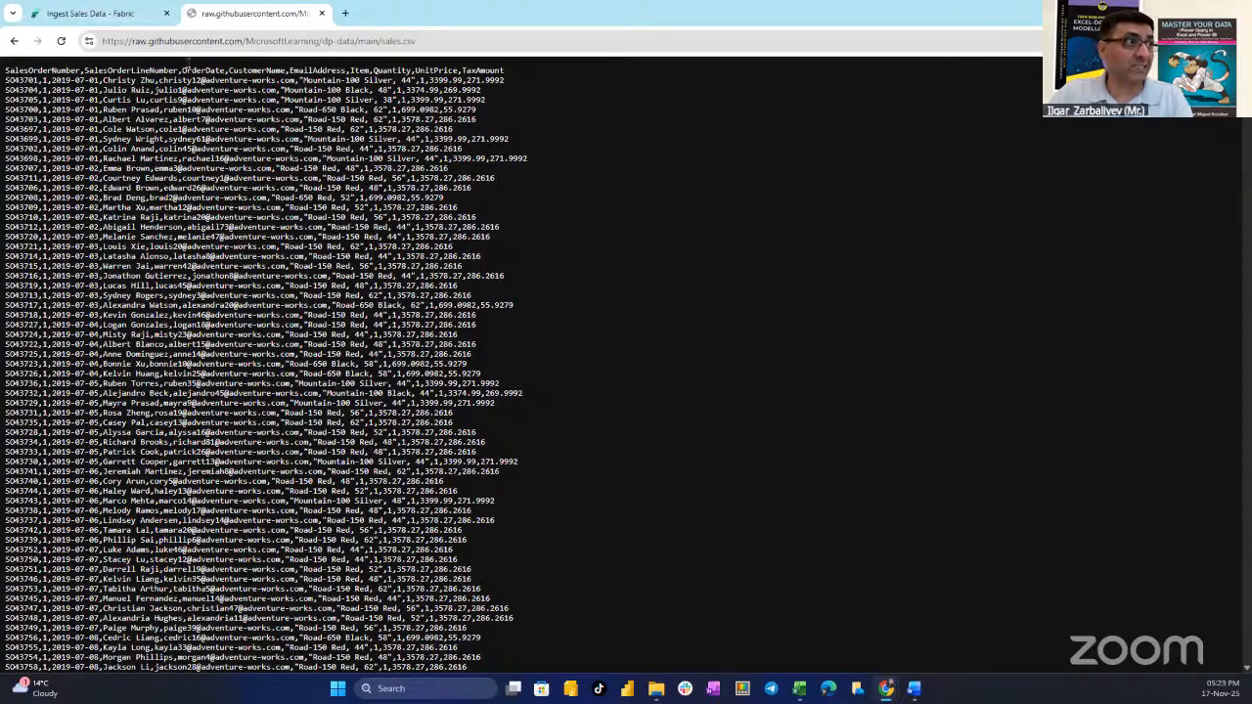
{"action": "left_click", "coordinate": [128, 18]}
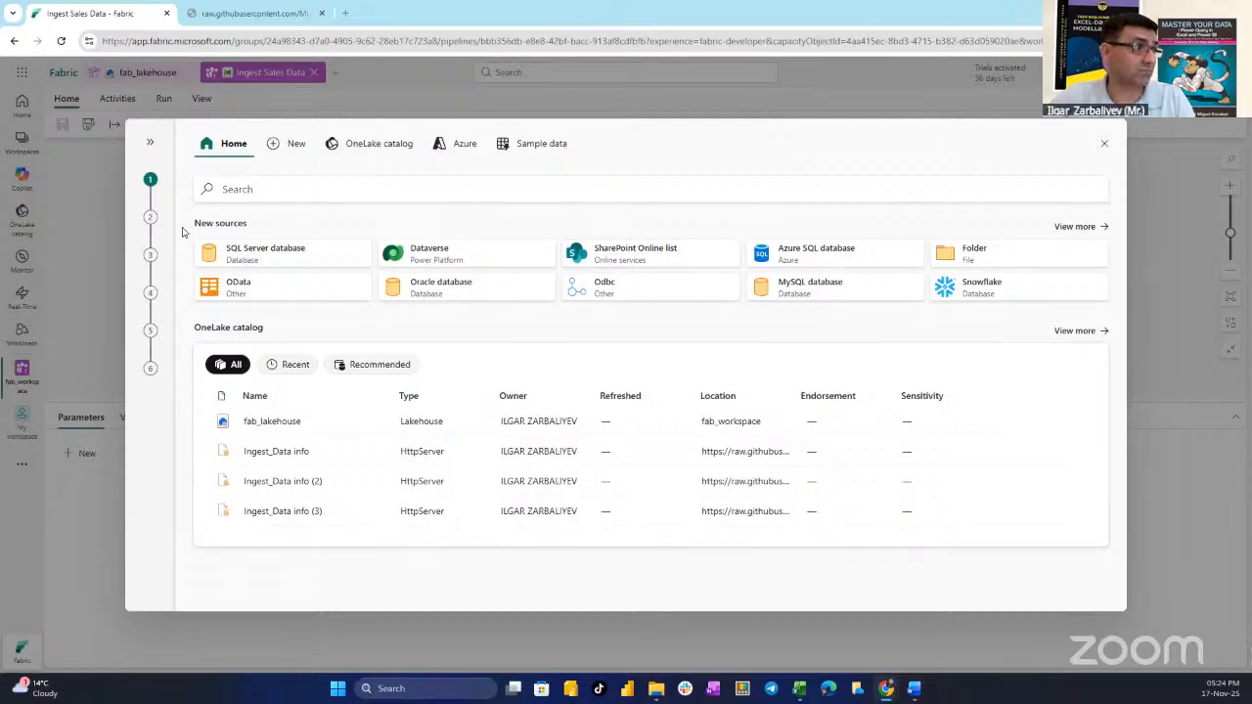
{"action": "left_click", "coordinate": [262, 188]}
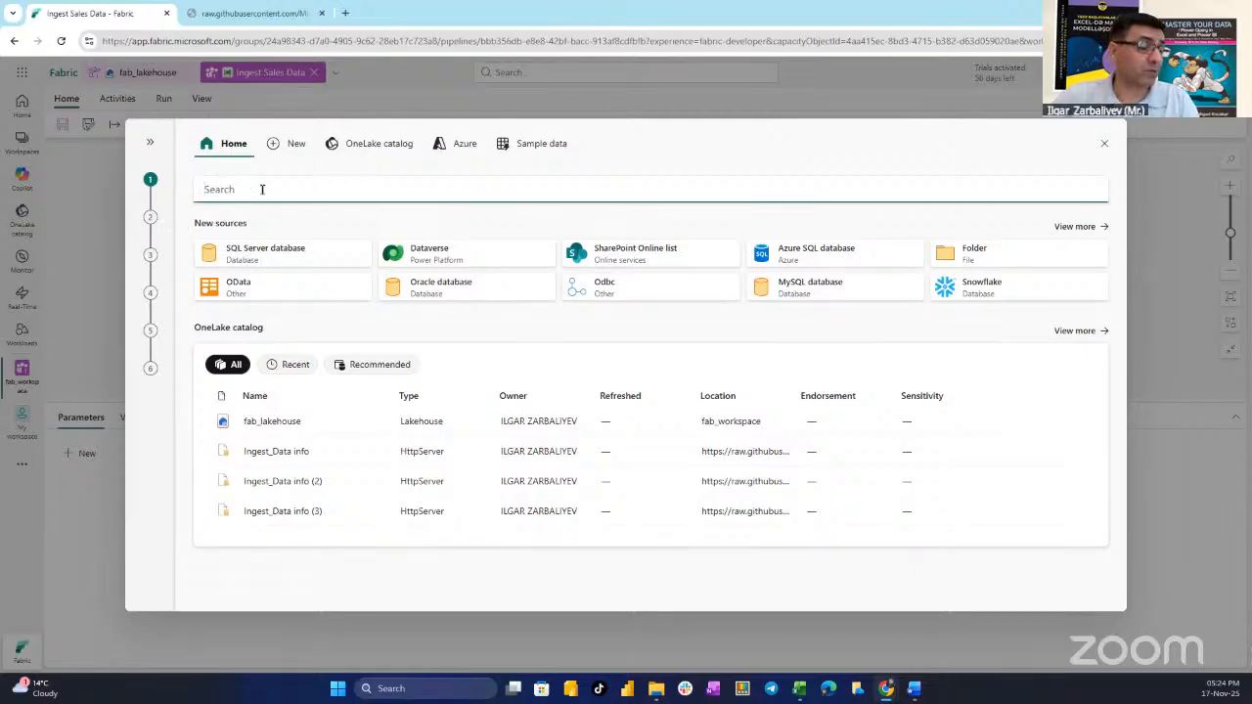
{"action": "type", "text": "http"}
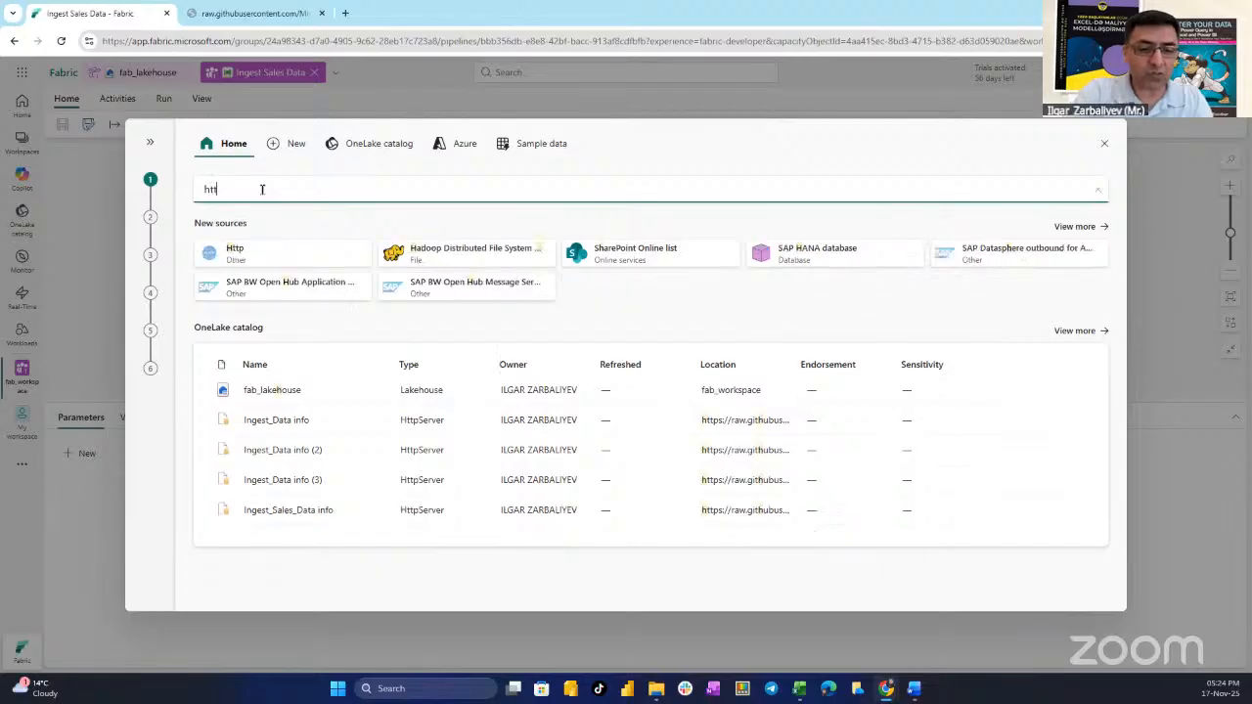
{"action": "left_click", "coordinate": [281, 256]}
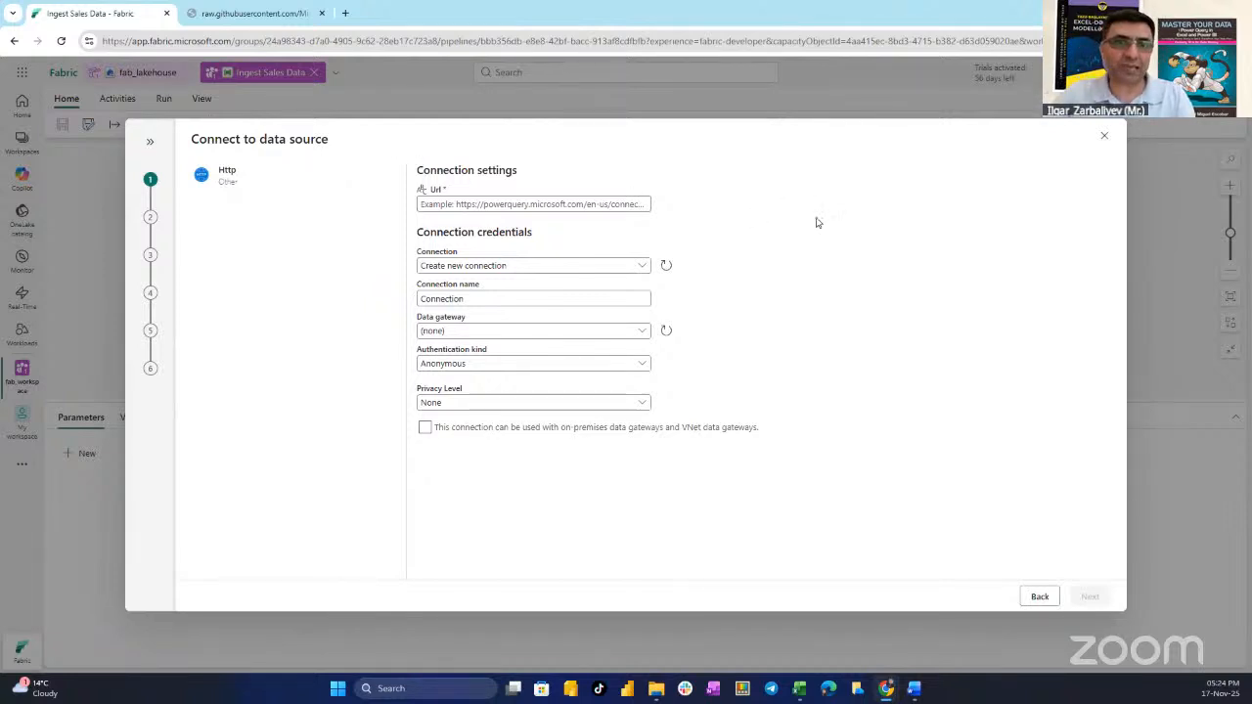
{"action": "left_click", "coordinate": [477, 203]}
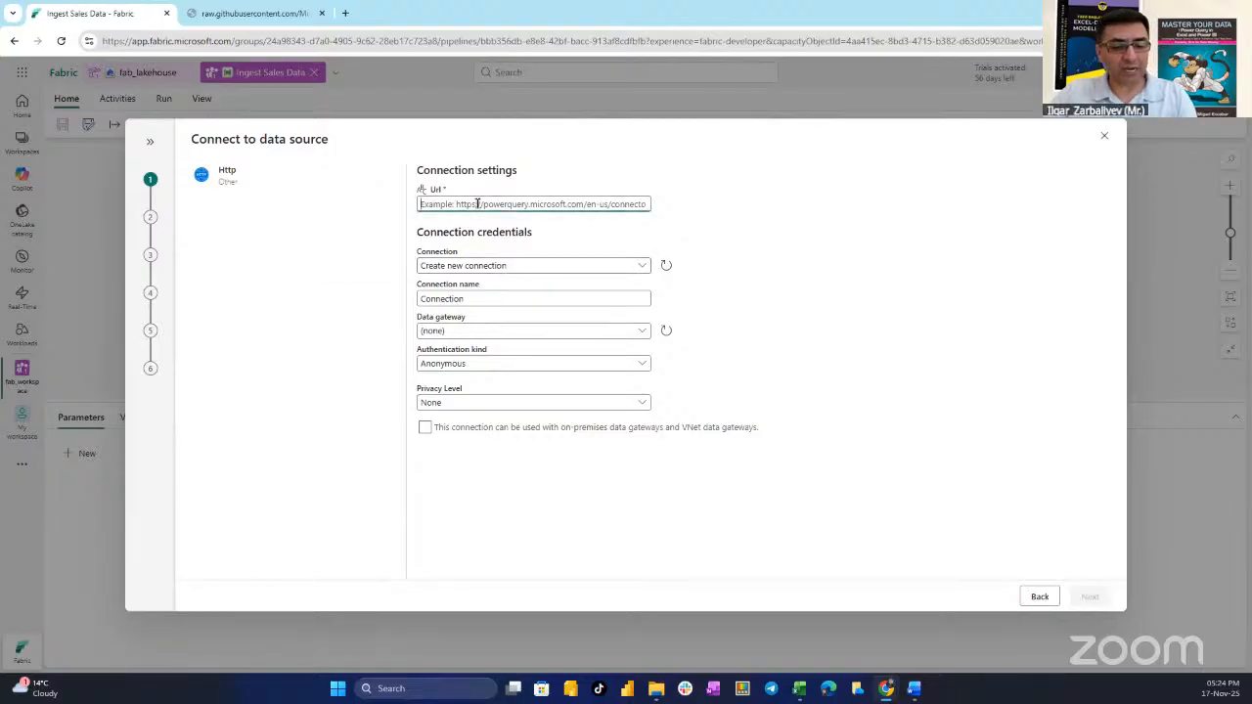
{"action": "key", "text": "ctrl+v"}
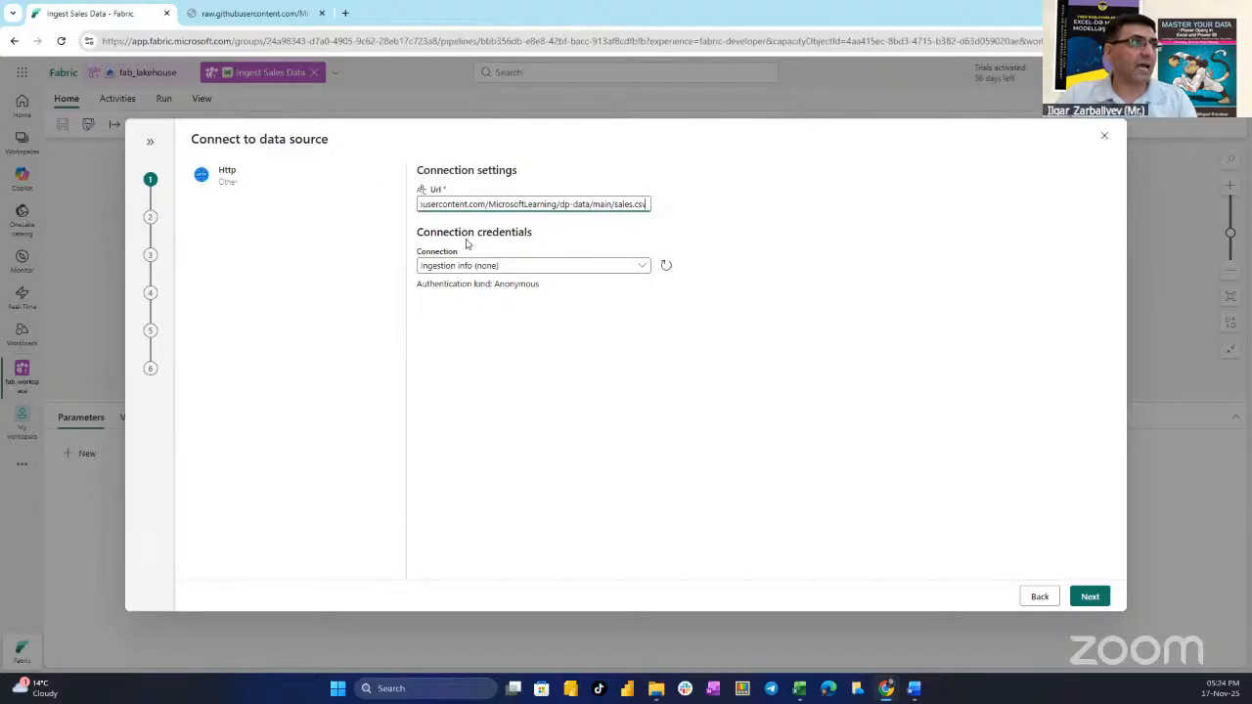
Step: Create a new connection named Labs_Data for the Http source, keeping Anonymous authentication, and continue to the data settings
{"action": "left_click", "coordinate": [642, 267]}
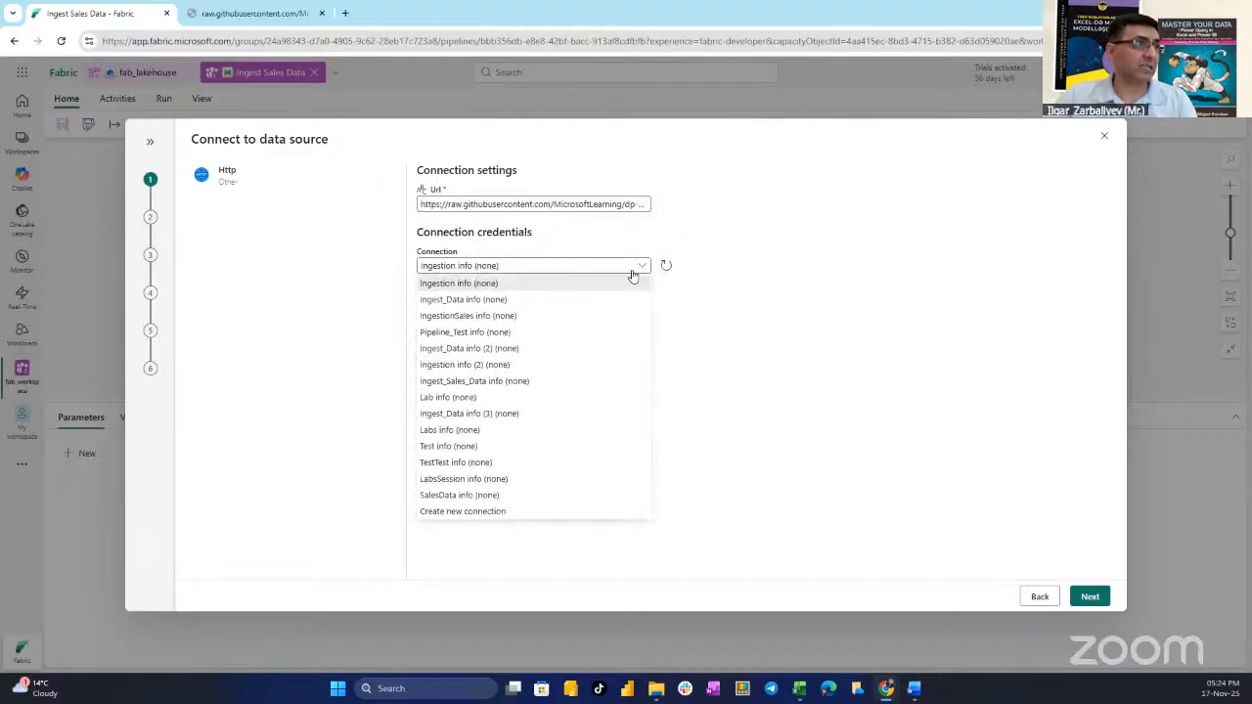
{"action": "left_click", "coordinate": [496, 519]}
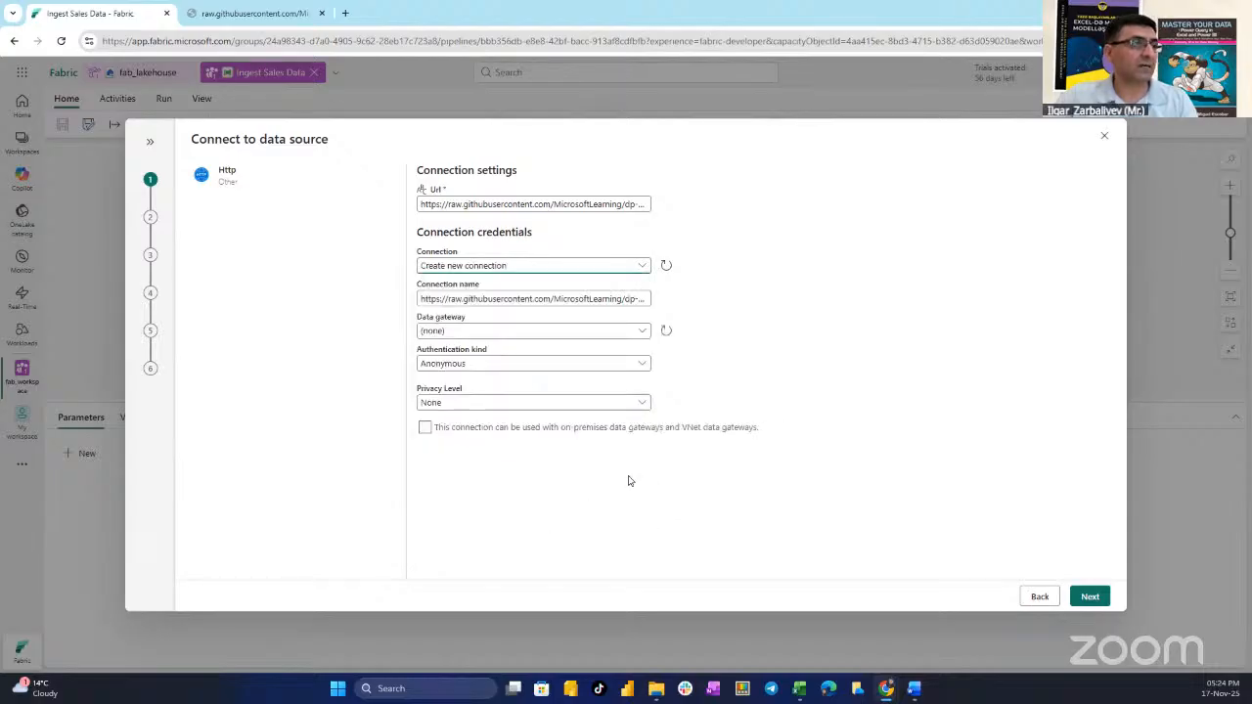
{"action": "left_click", "coordinate": [456, 298]}
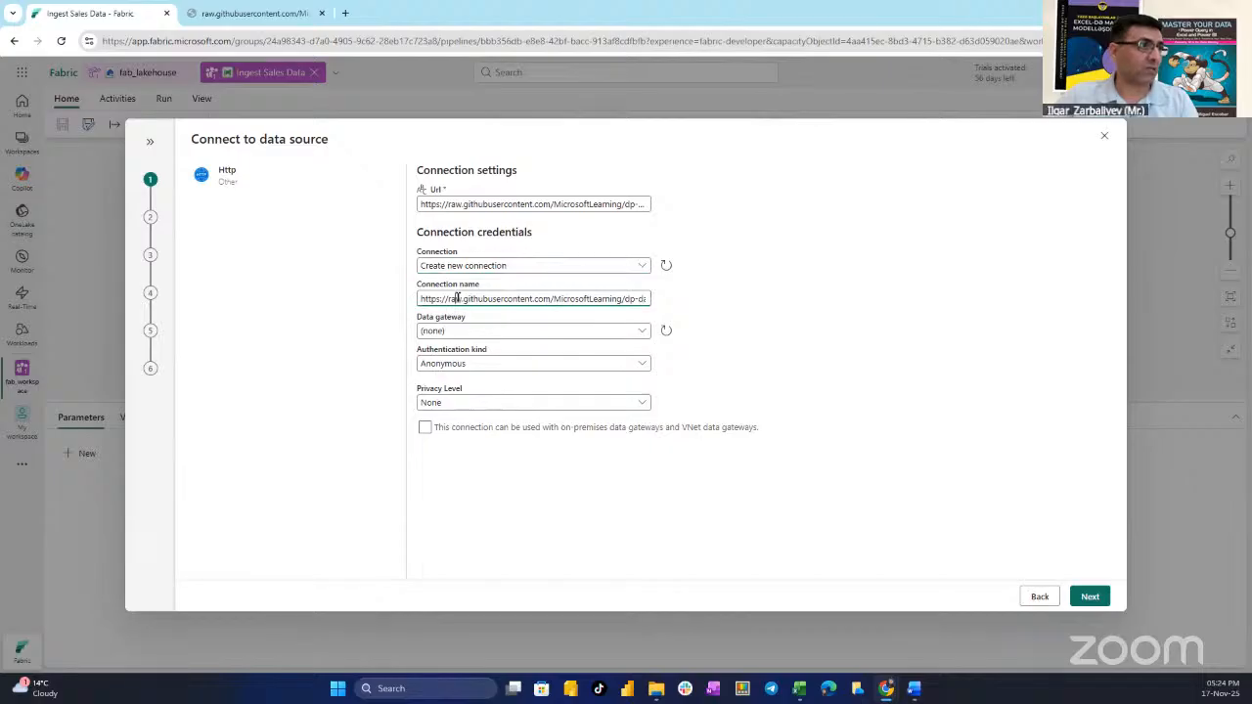
{"action": "key", "text": "ctrl+a"}
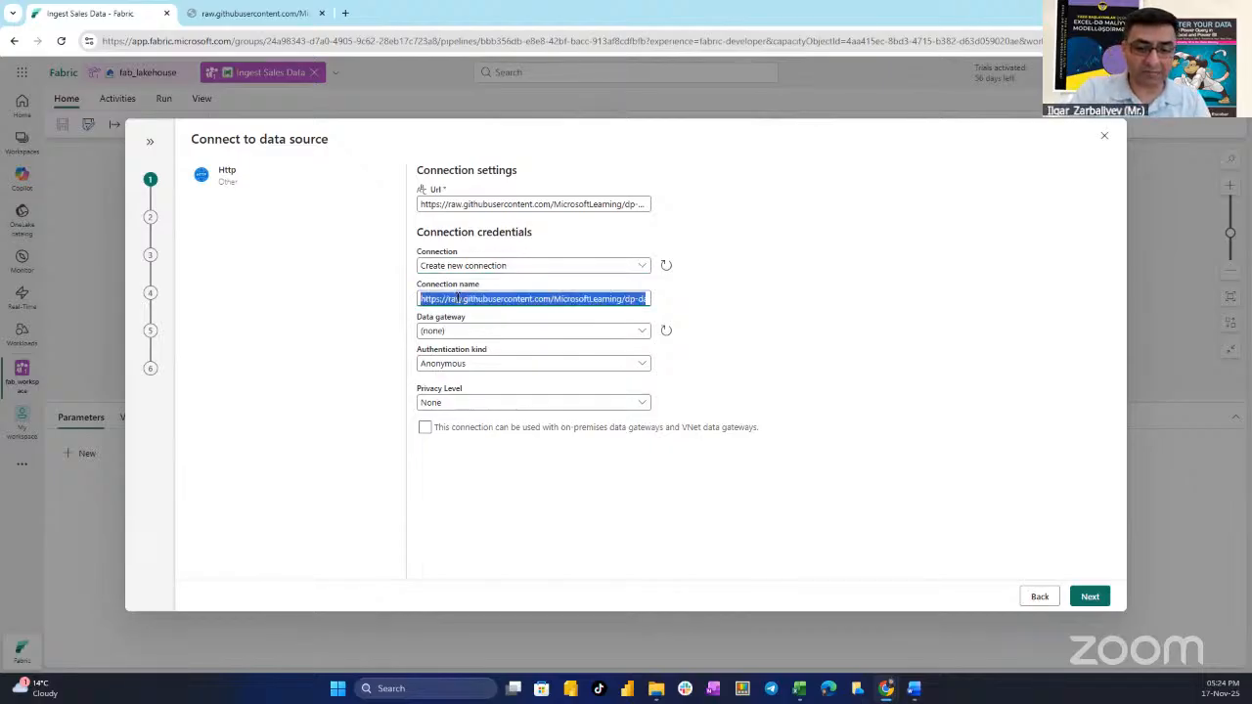
{"action": "type", "text": "Labs"}
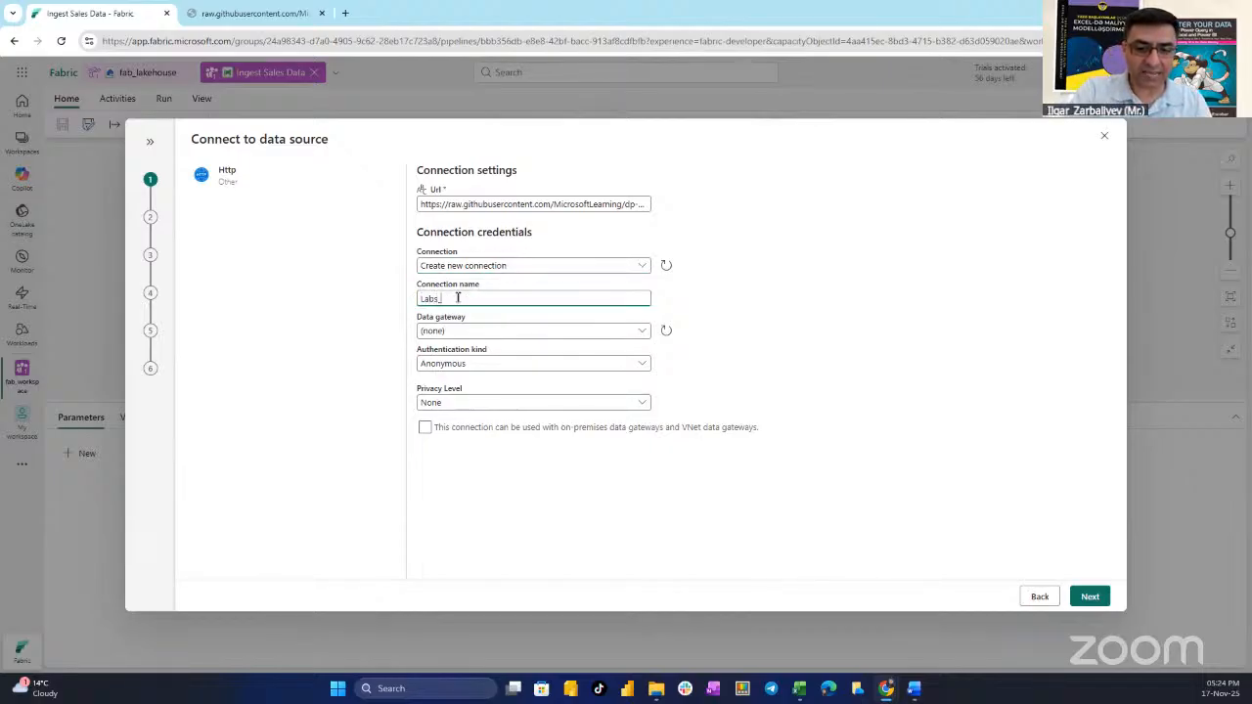
{"action": "type", "text": "_Data"}
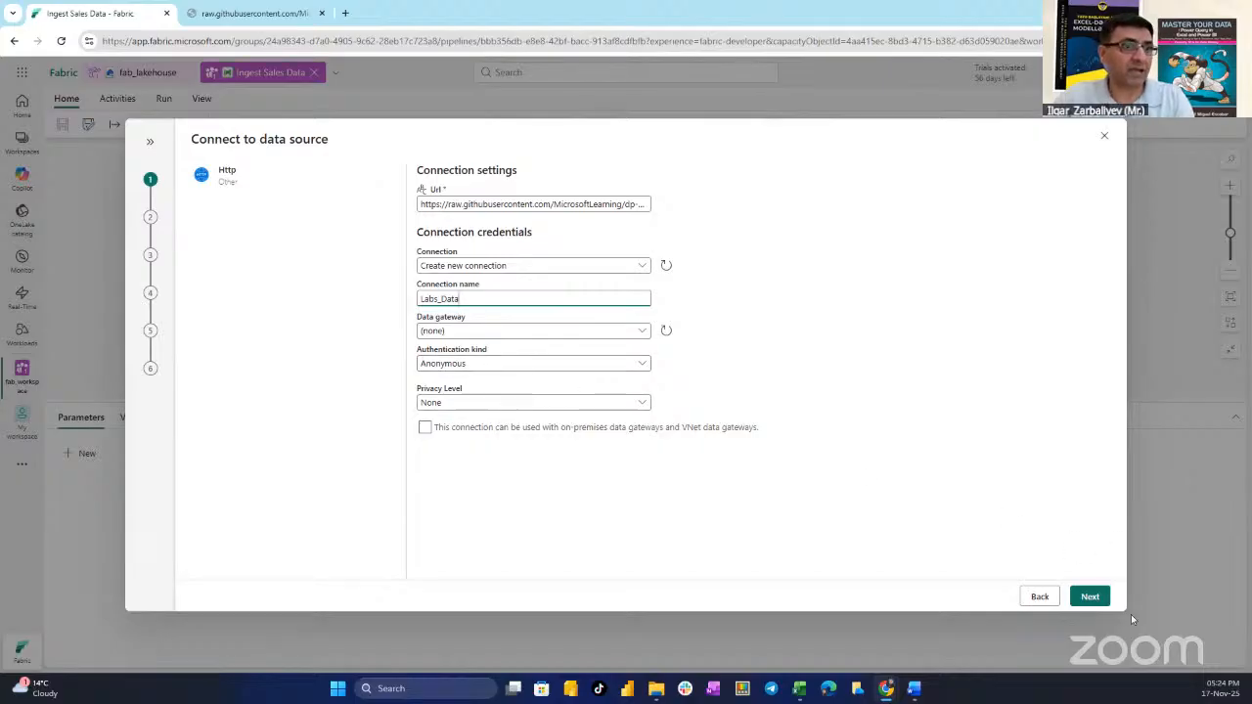
{"action": "left_click", "coordinate": [1090, 596]}
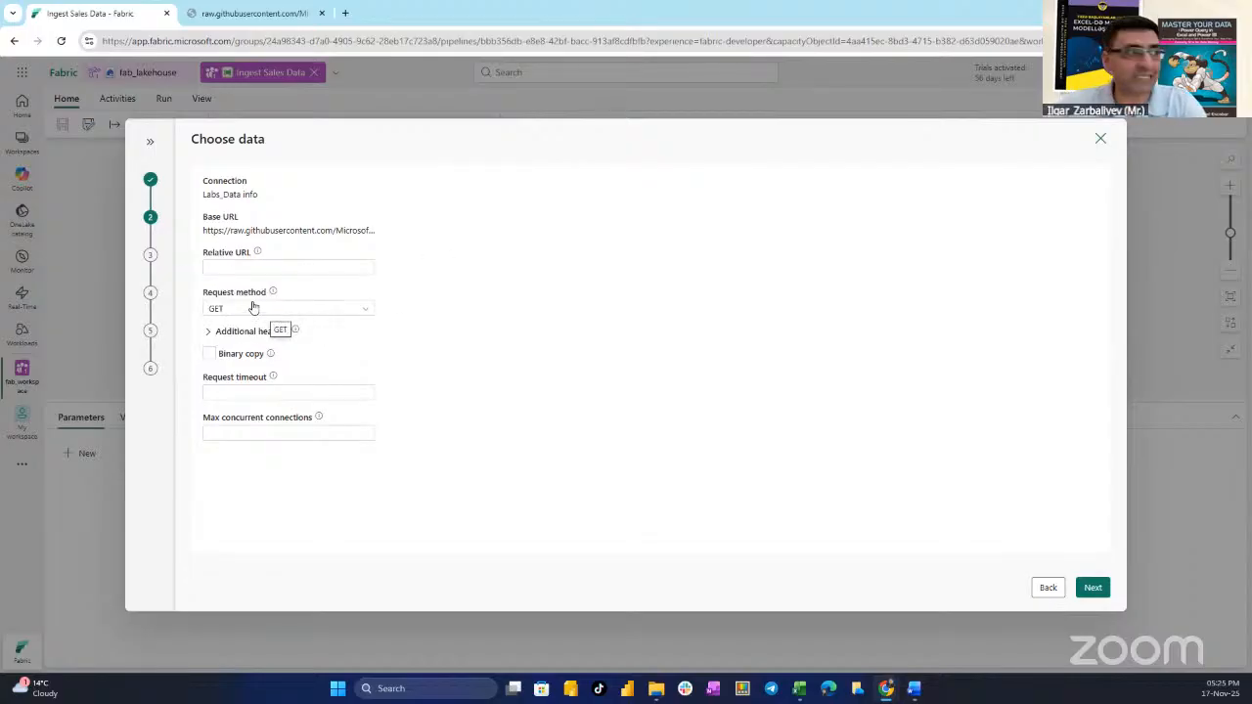
Step: Try the binary copy option, leave it off for the GET request, and continue to the file format settings
{"action": "left_click", "coordinate": [208, 357]}
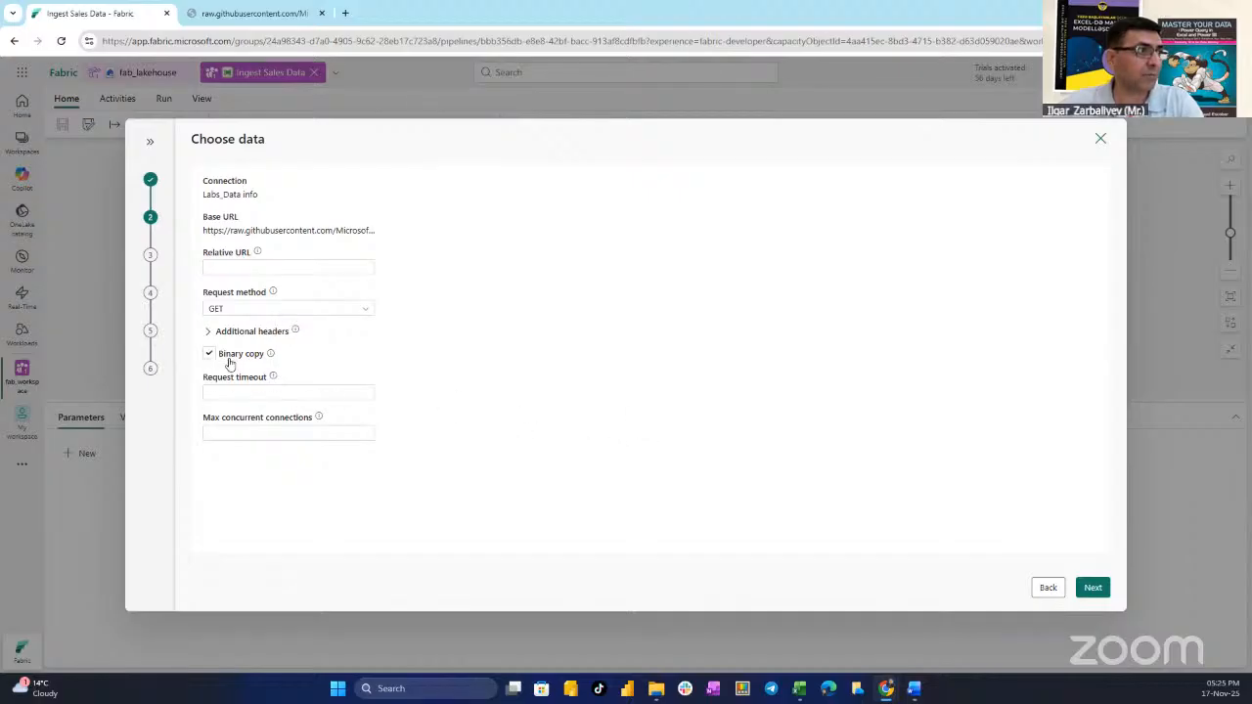
{"action": "left_click", "coordinate": [230, 360]}
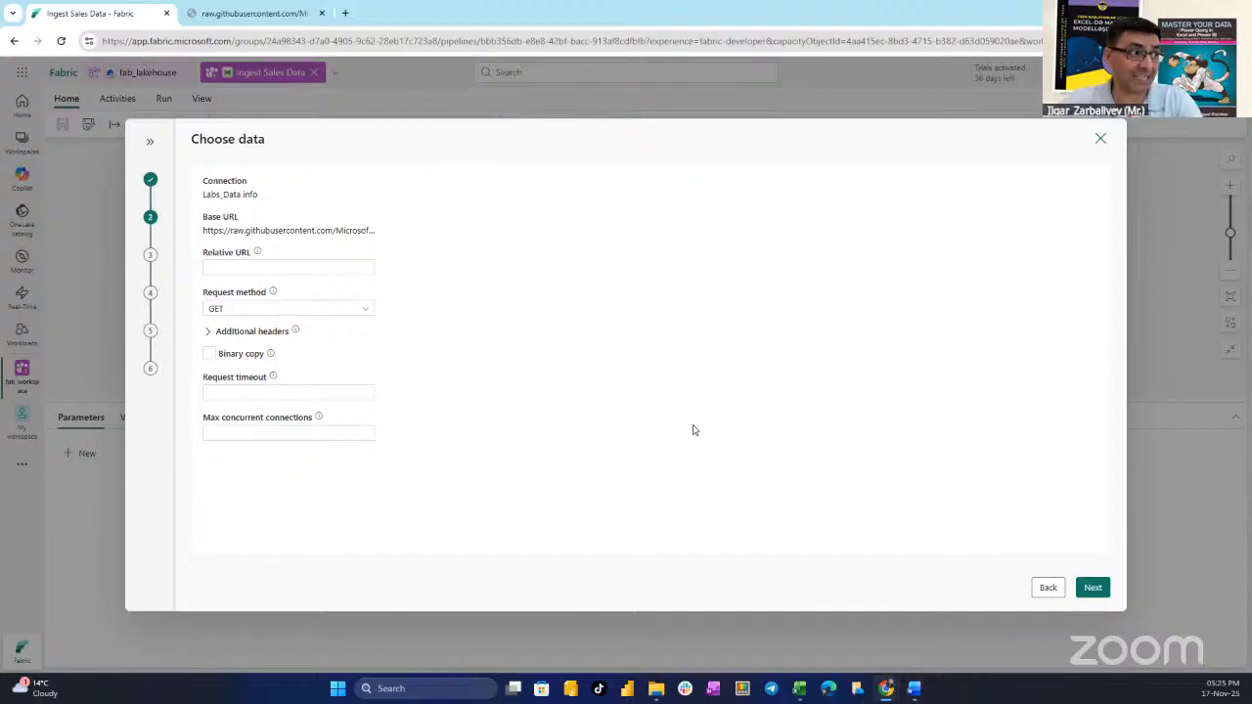
{"action": "left_click", "coordinate": [1098, 591]}
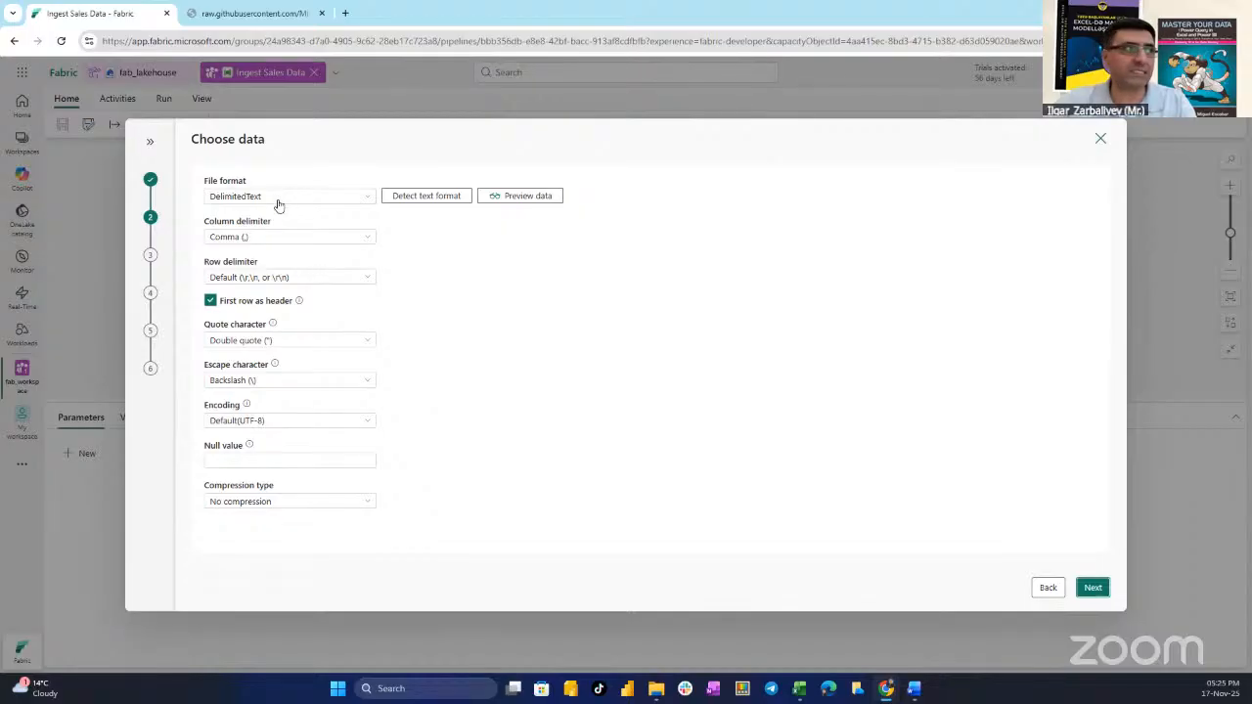
Step: Set the row delimiter to Line feed (\n), preview the sales data and continue to the destination choice
{"action": "left_click", "coordinate": [367, 281]}
{"action": "left_click", "coordinate": [286, 345]}
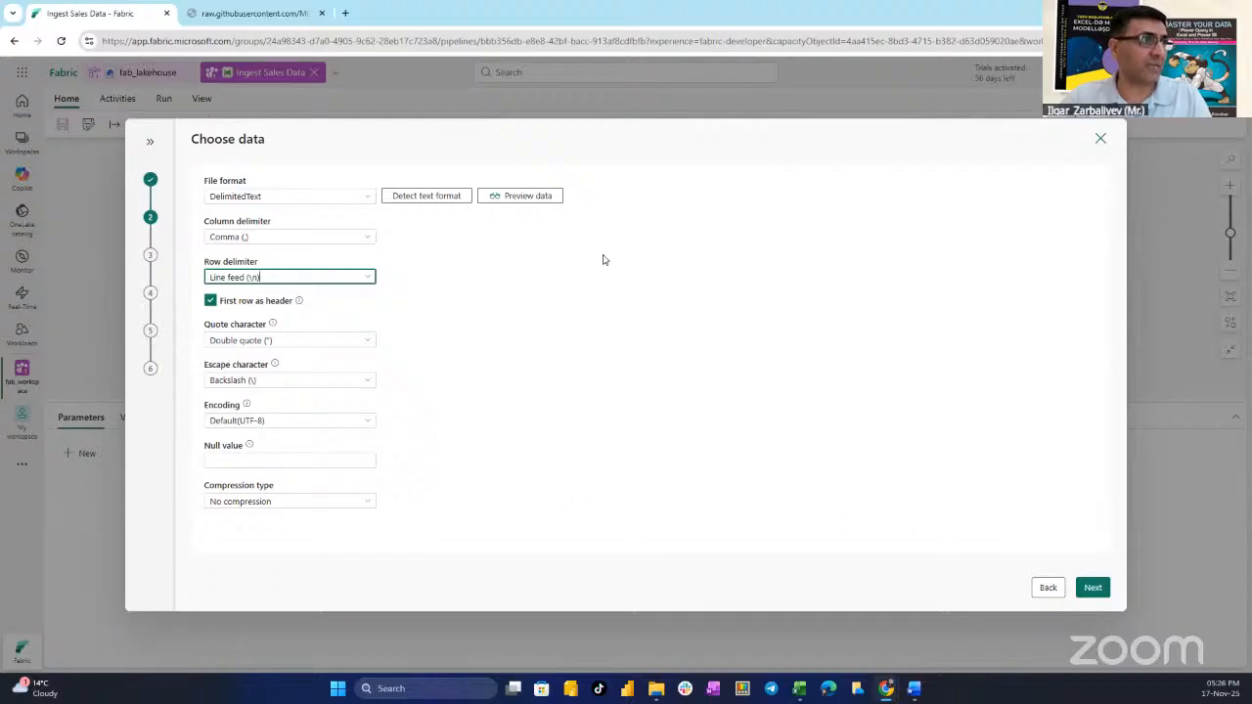
{"action": "left_click", "coordinate": [541, 199]}
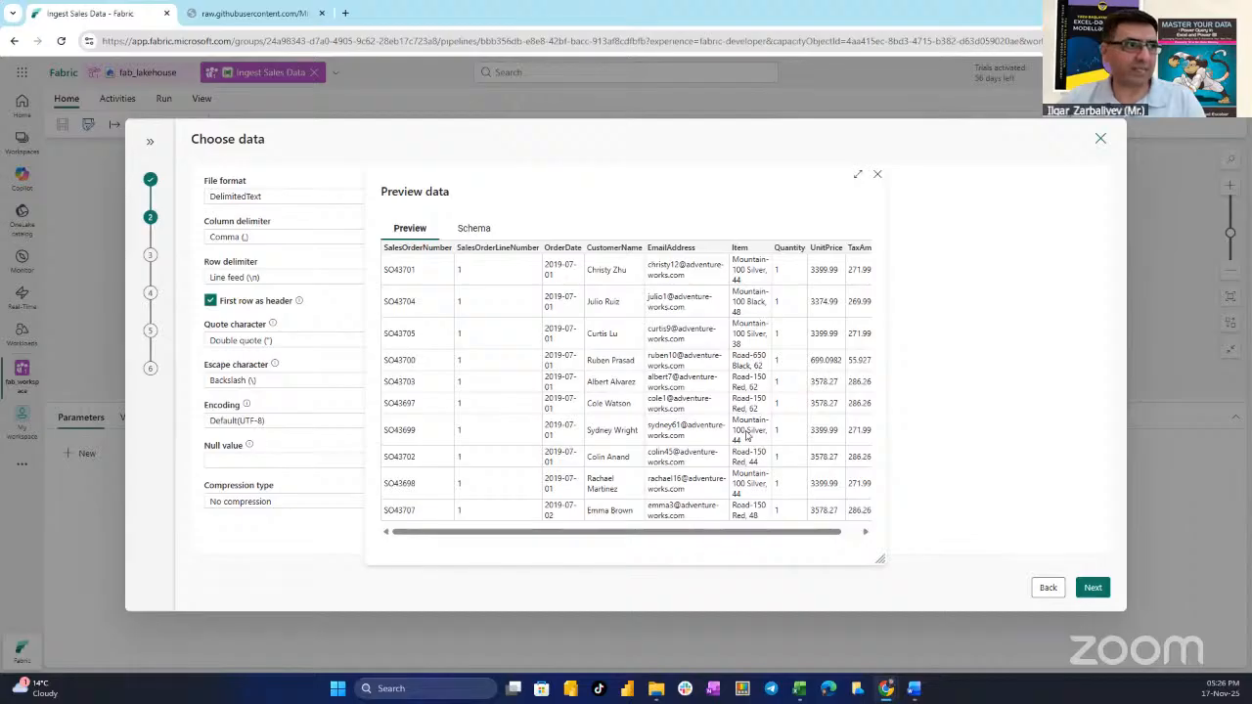
{"action": "left_click_drag", "start_coordinate": [760, 534], "coordinate": [719, 534]}
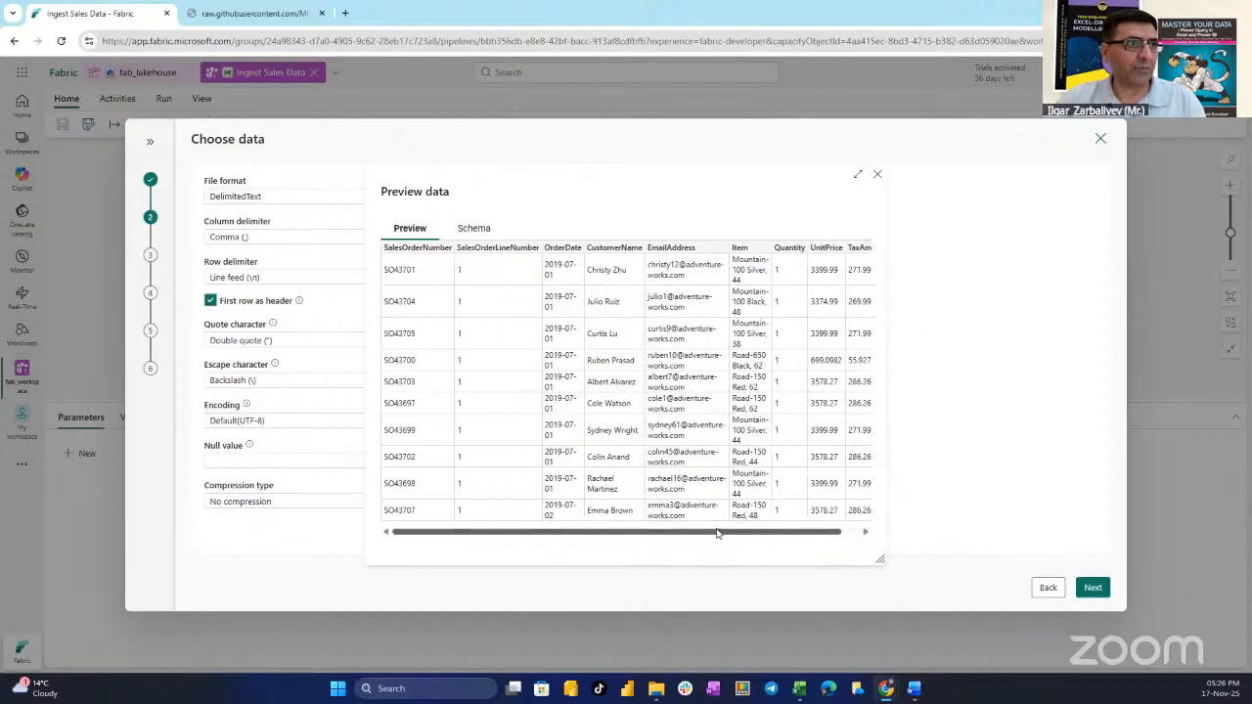
{"action": "left_click", "coordinate": [877, 176]}
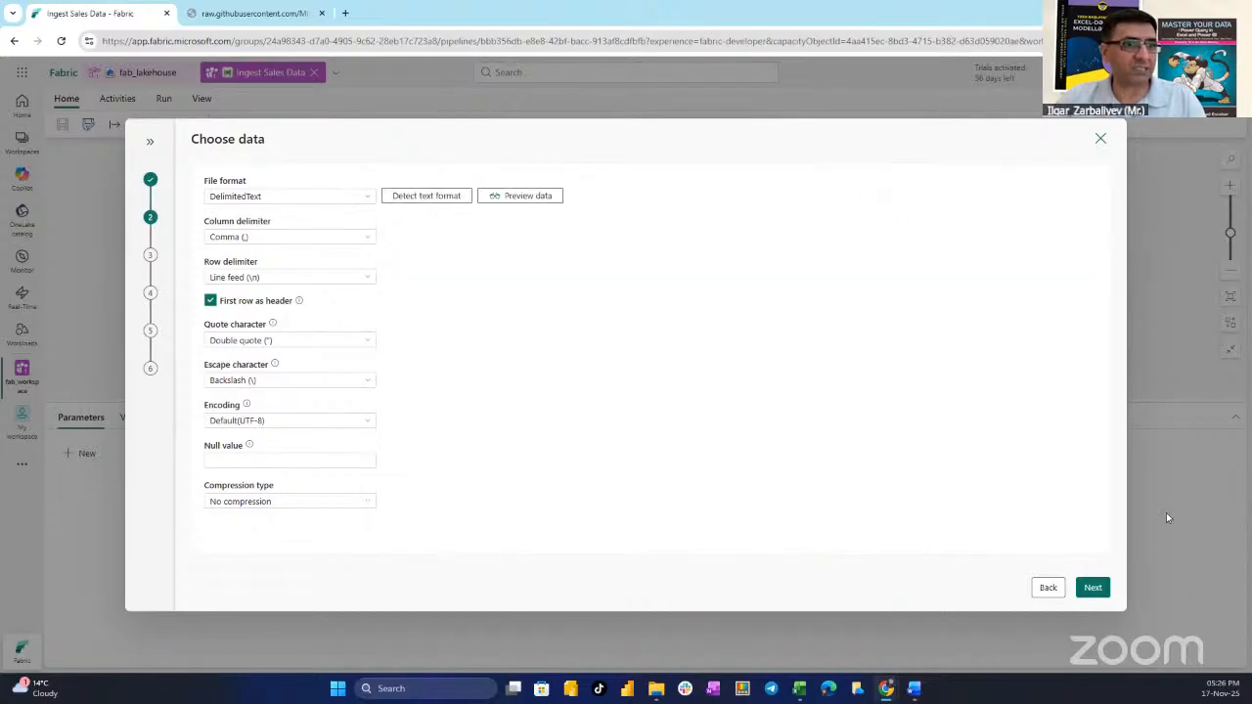
{"action": "left_click", "coordinate": [1104, 589]}
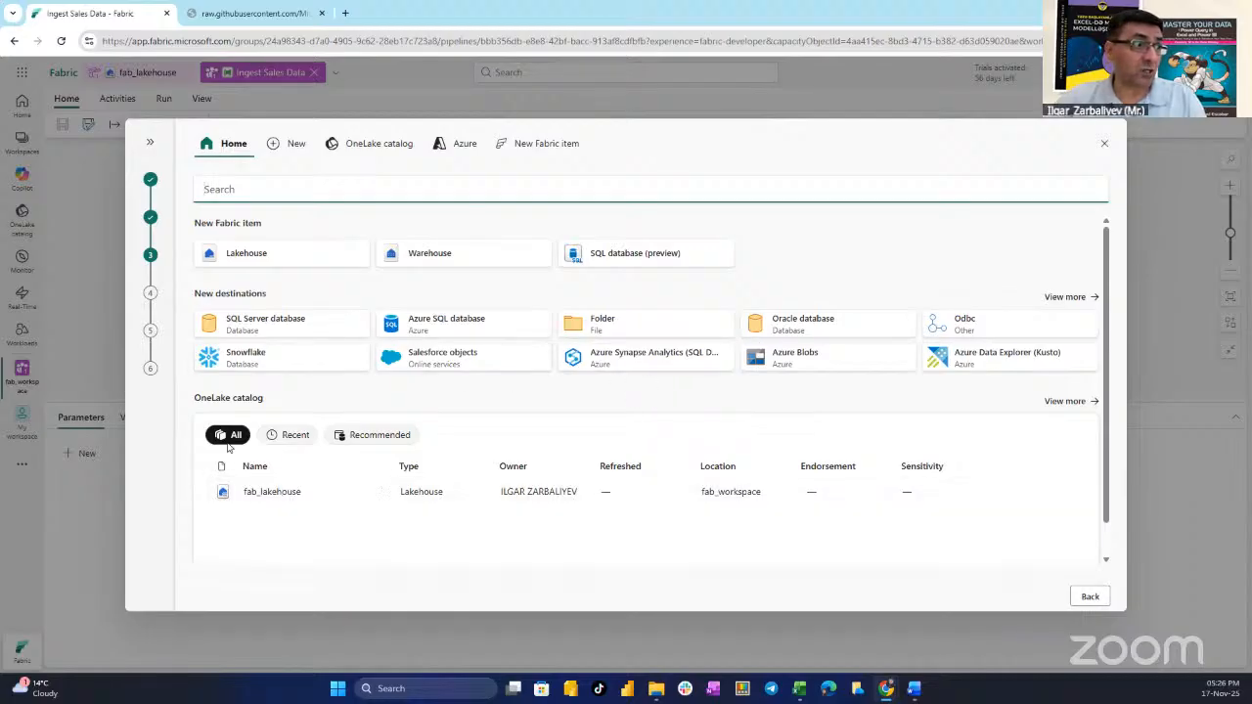
Step: Connect fab_lakehouse as the copy destination using the preselected connection, and return to the destination choice
{"action": "left_click", "coordinate": [277, 492]}
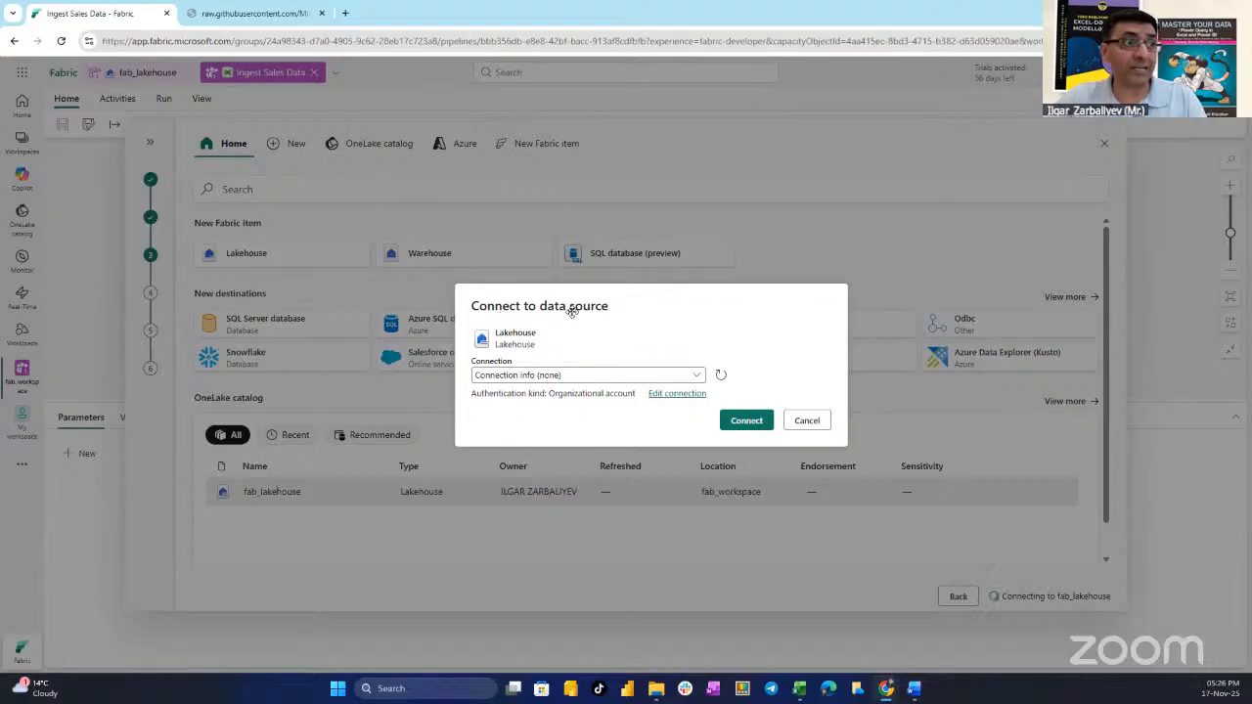
{"action": "left_click", "coordinate": [746, 419]}
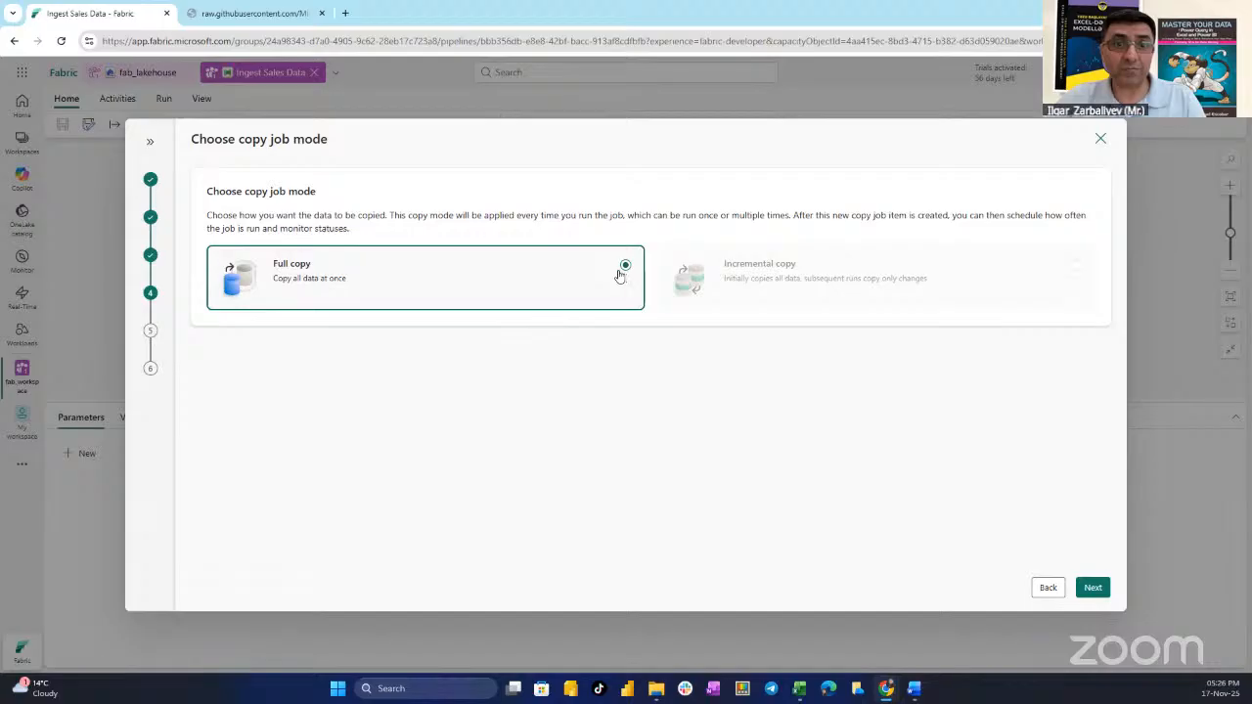
{"action": "left_click", "coordinate": [1048, 587]}
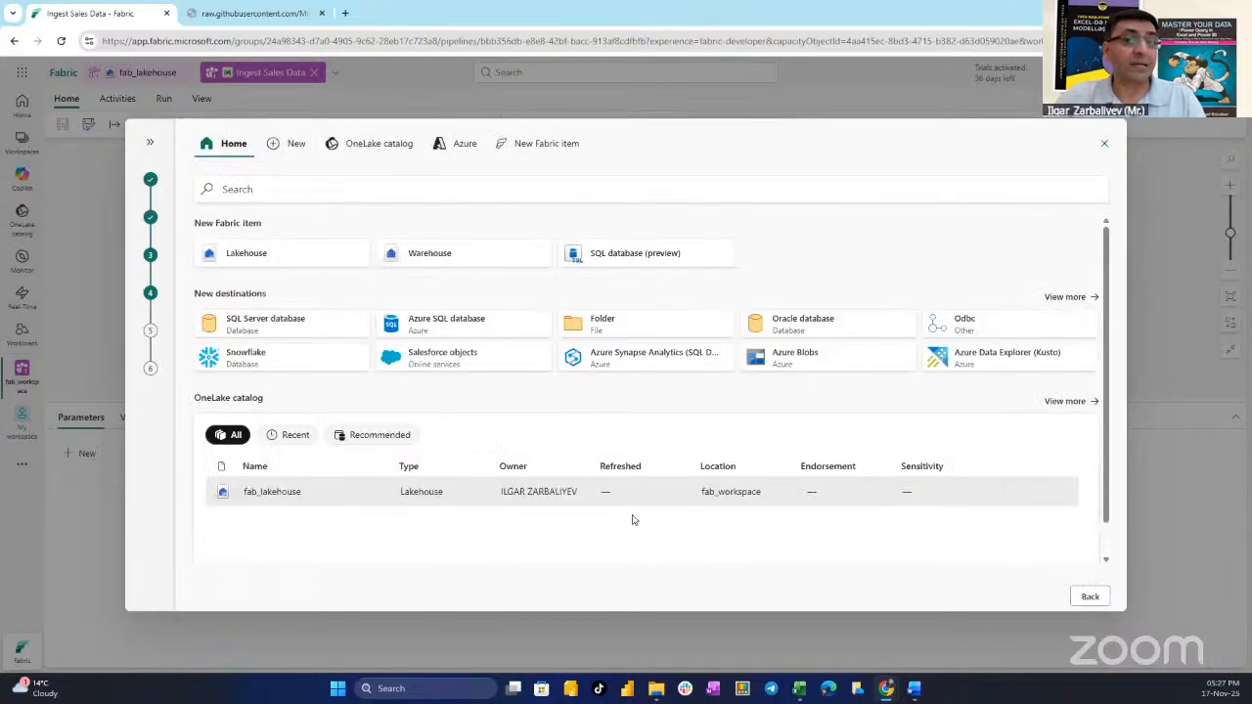
Step: Connect the fab_lakehouse destination using the Test info (2) connection, and return to the destination choice
{"action": "left_click", "coordinate": [261, 494]}
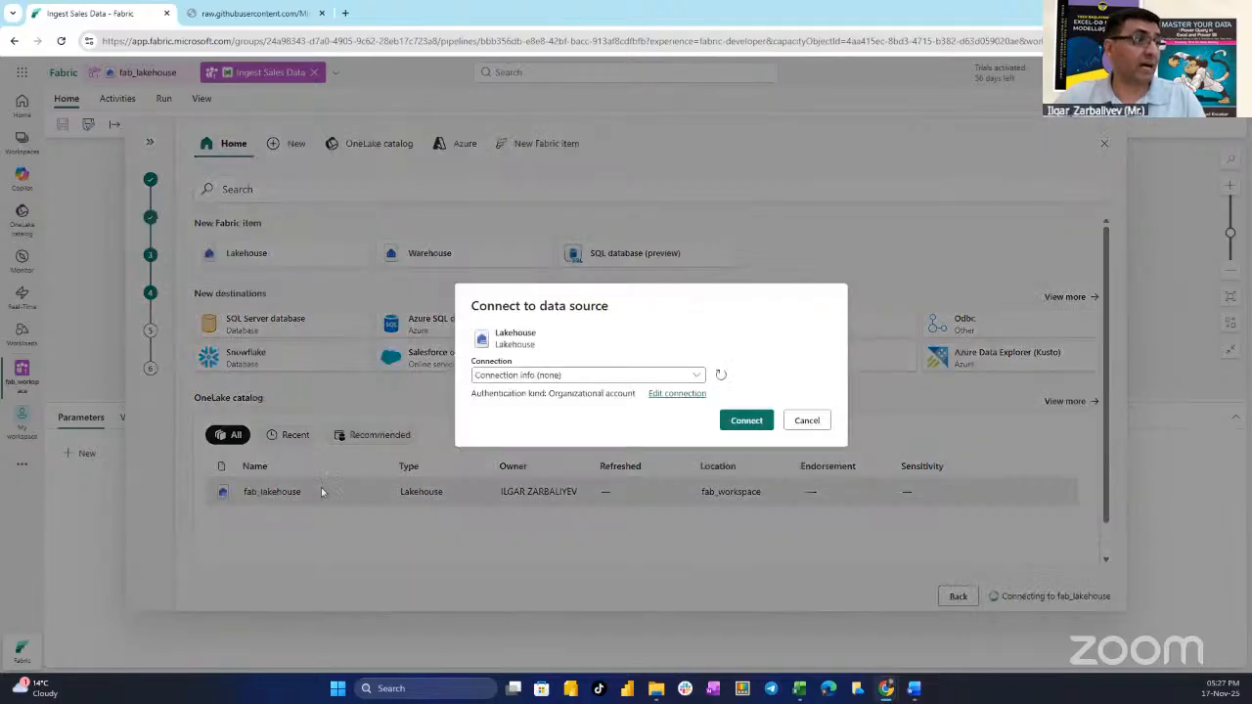
{"action": "left_click", "coordinate": [698, 376]}
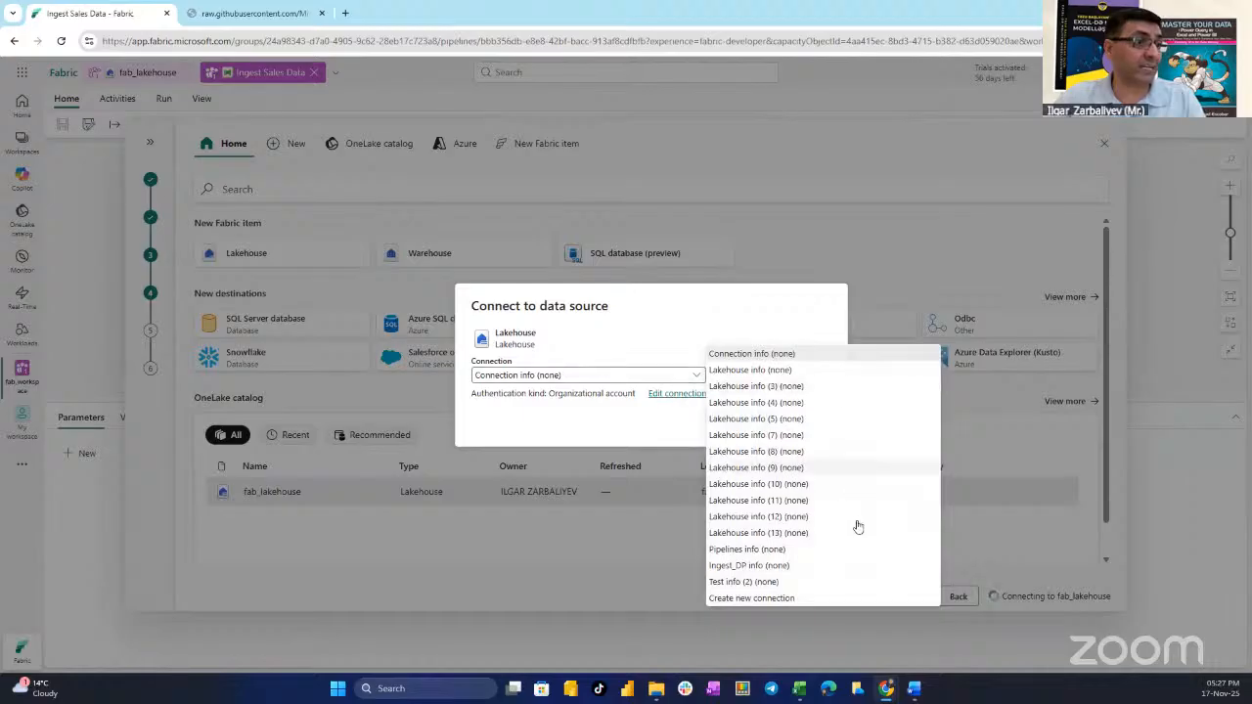
{"action": "left_click", "coordinate": [760, 584]}
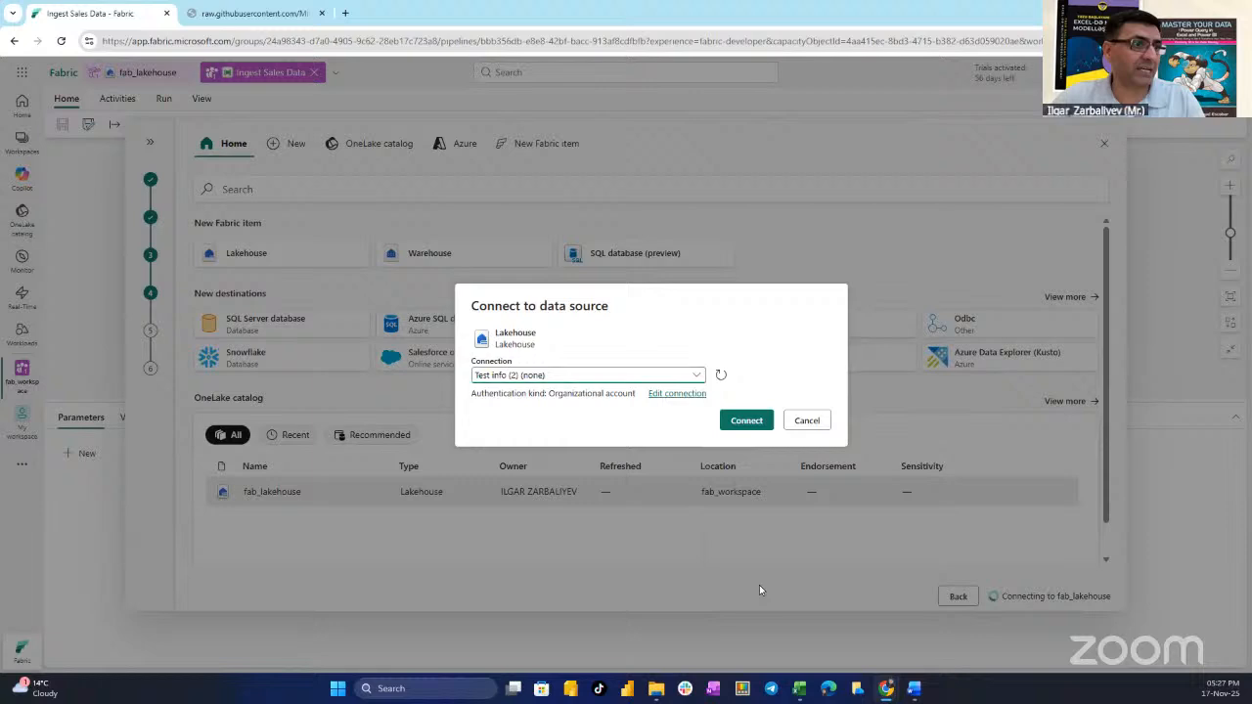
{"action": "left_click", "coordinate": [743, 422]}
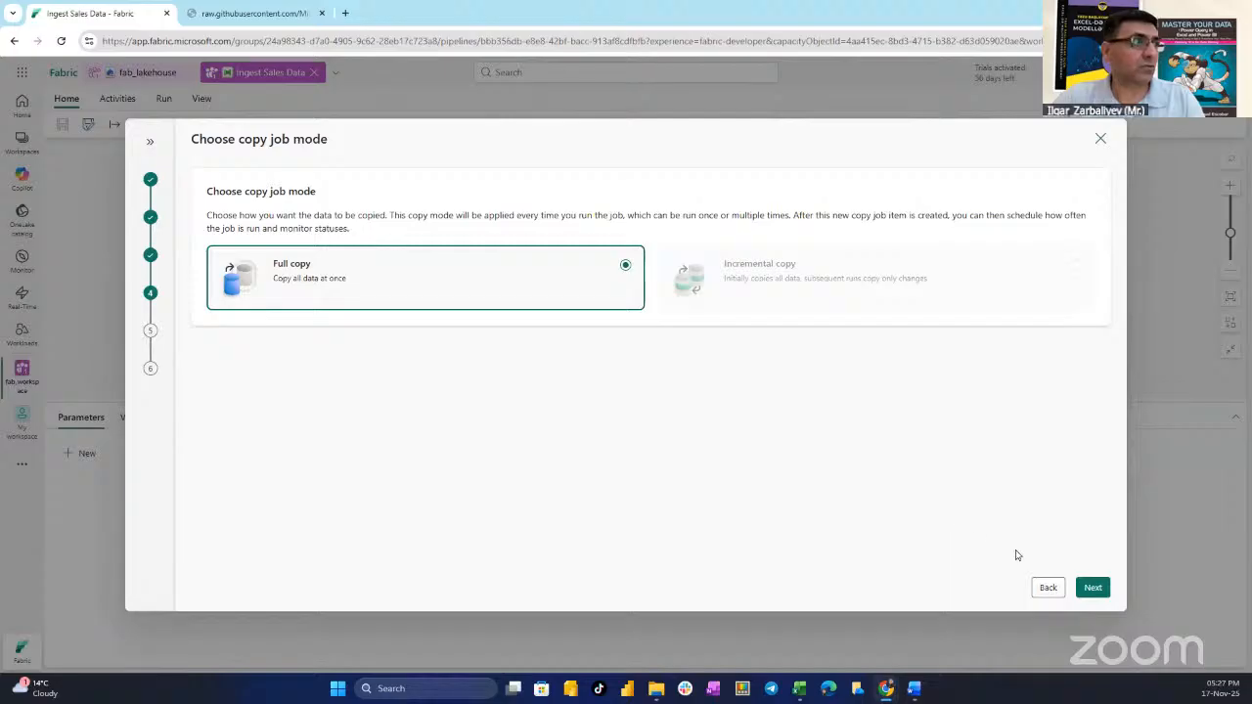
{"action": "left_click", "coordinate": [1048, 589]}
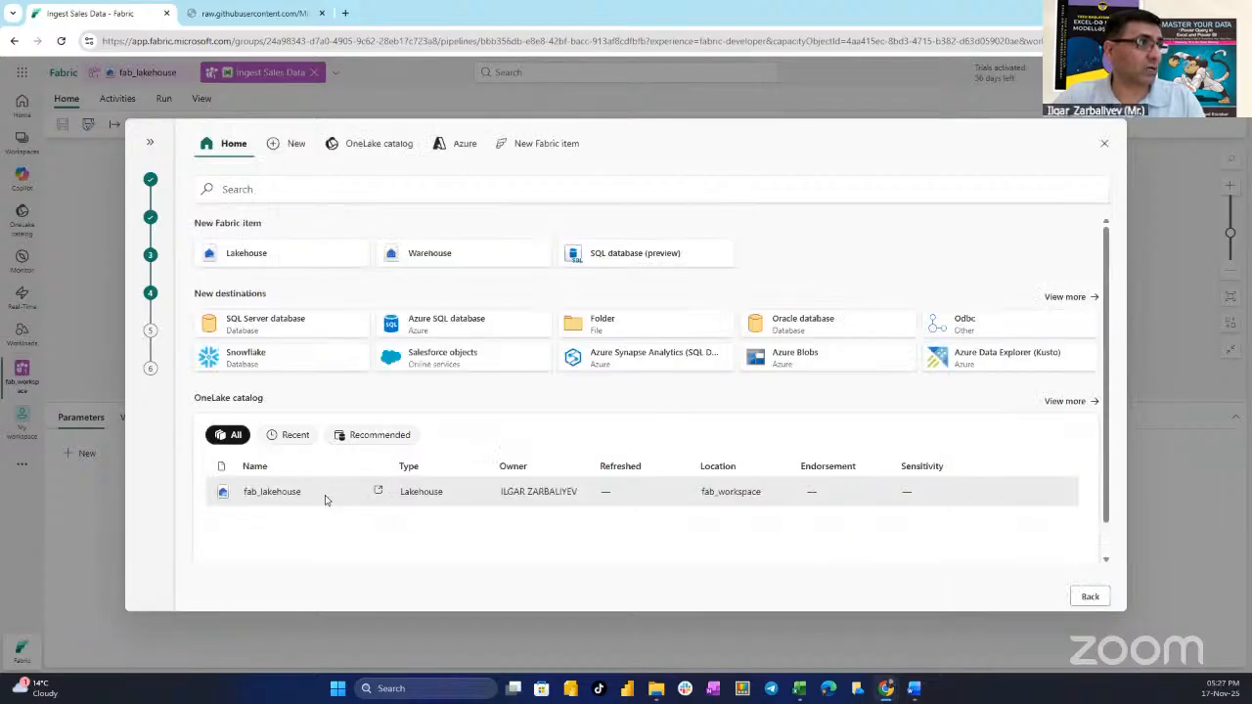
Step: Reconnect to fab_lakehouse, try Files as the destination type for the full copy, and close the copy assistant without finishing
{"action": "left_click", "coordinate": [277, 497]}
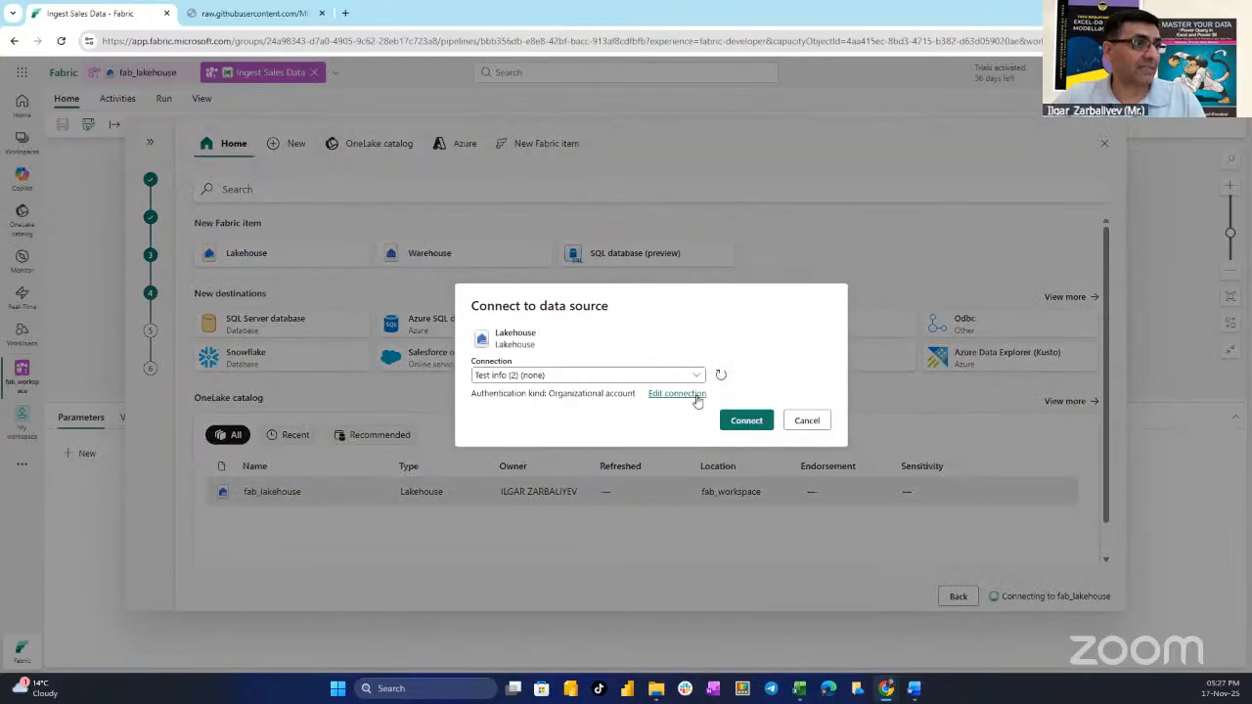
{"action": "left_click", "coordinate": [749, 422]}
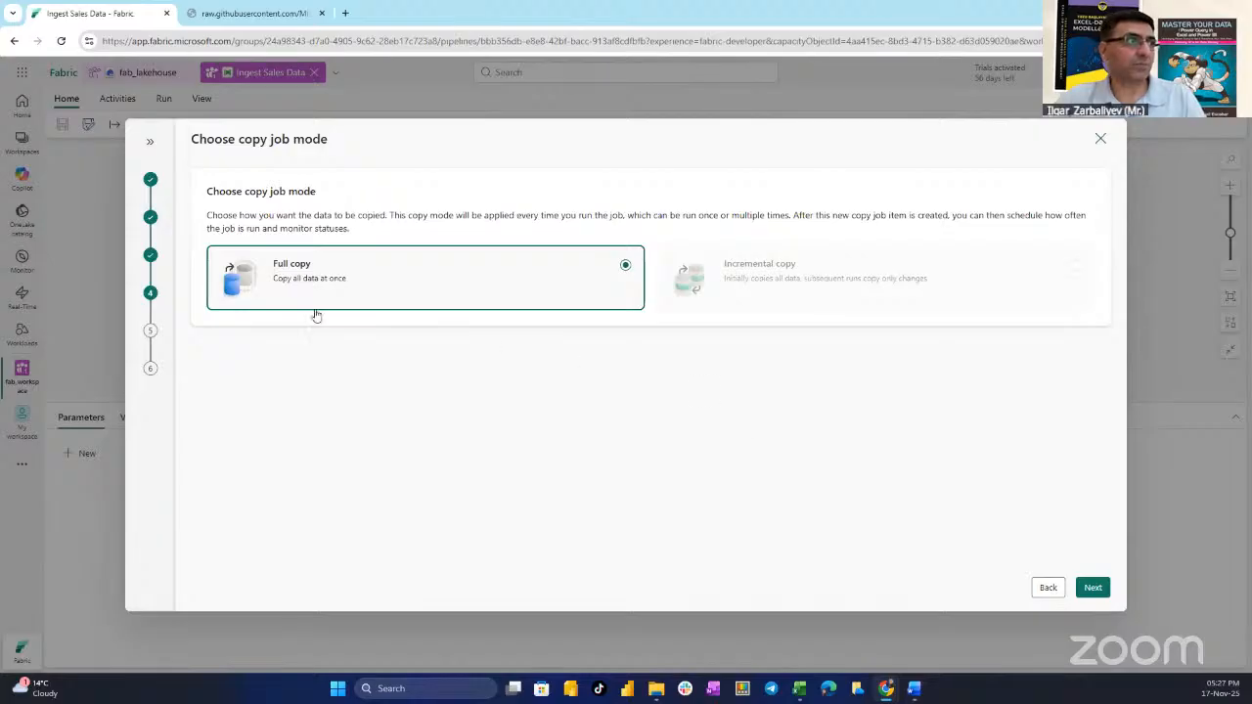
{"action": "left_click", "coordinate": [1091, 587]}
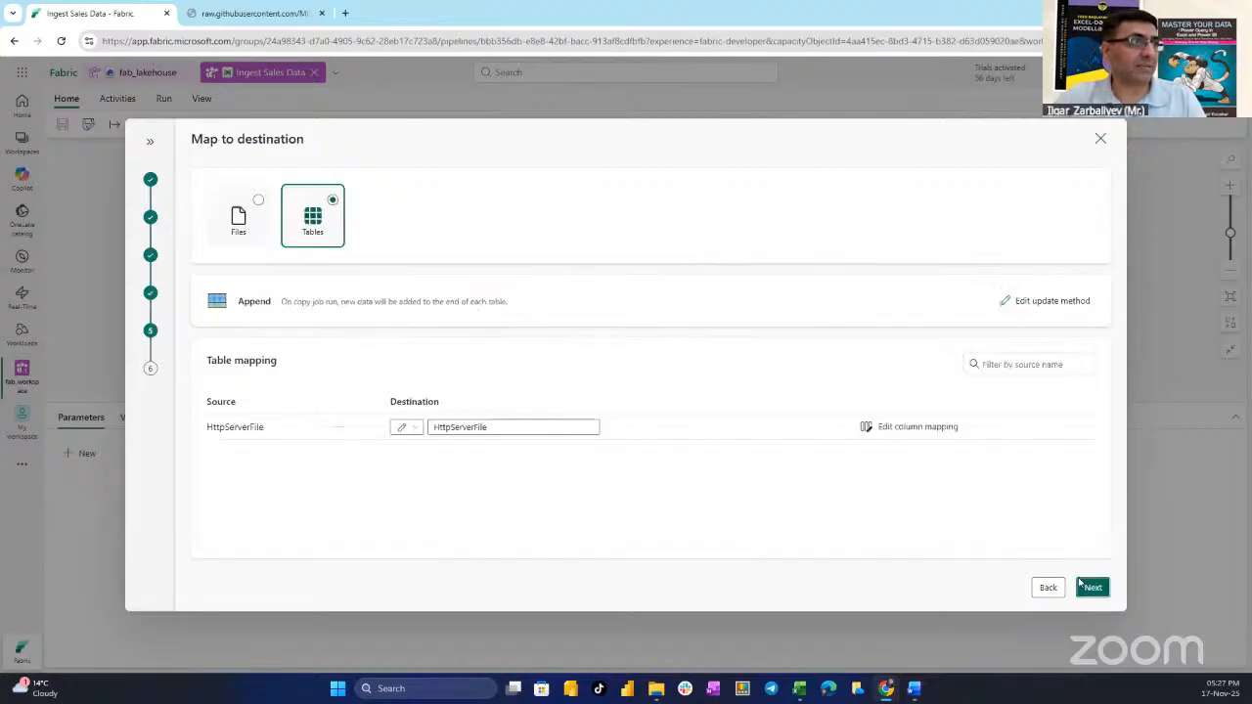
{"action": "left_click", "coordinate": [240, 235]}
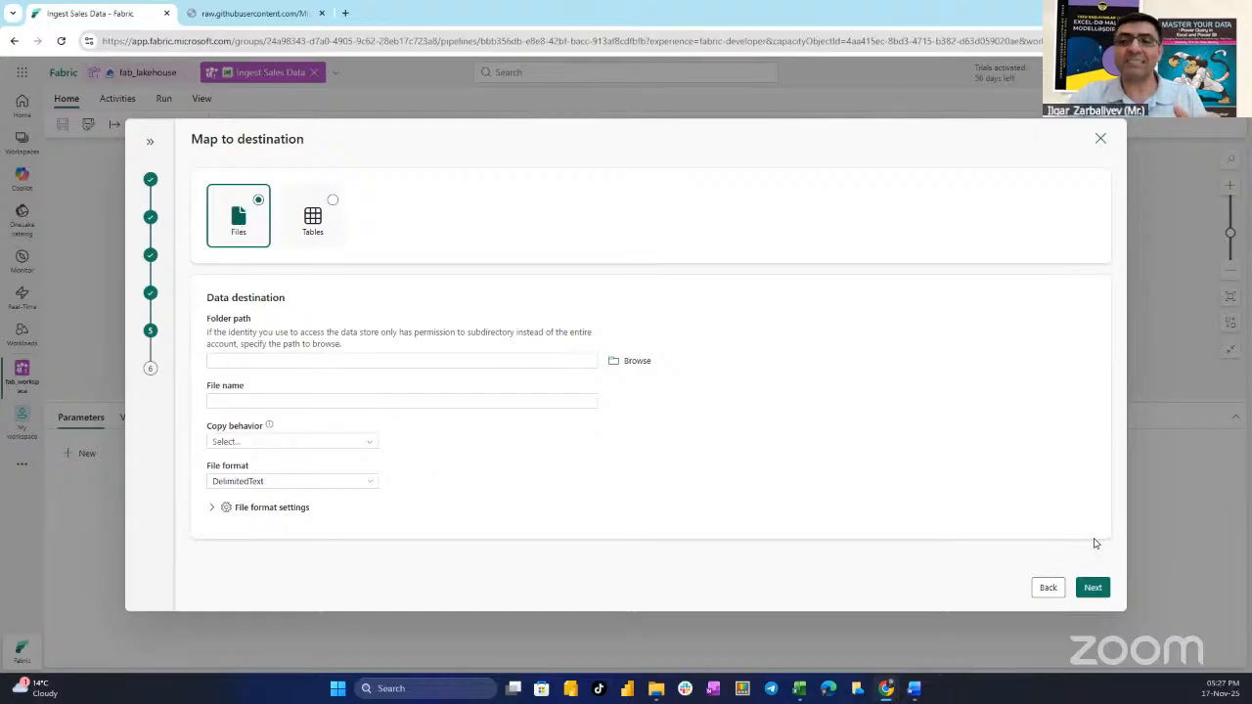
{"action": "left_click", "coordinate": [1047, 588]}
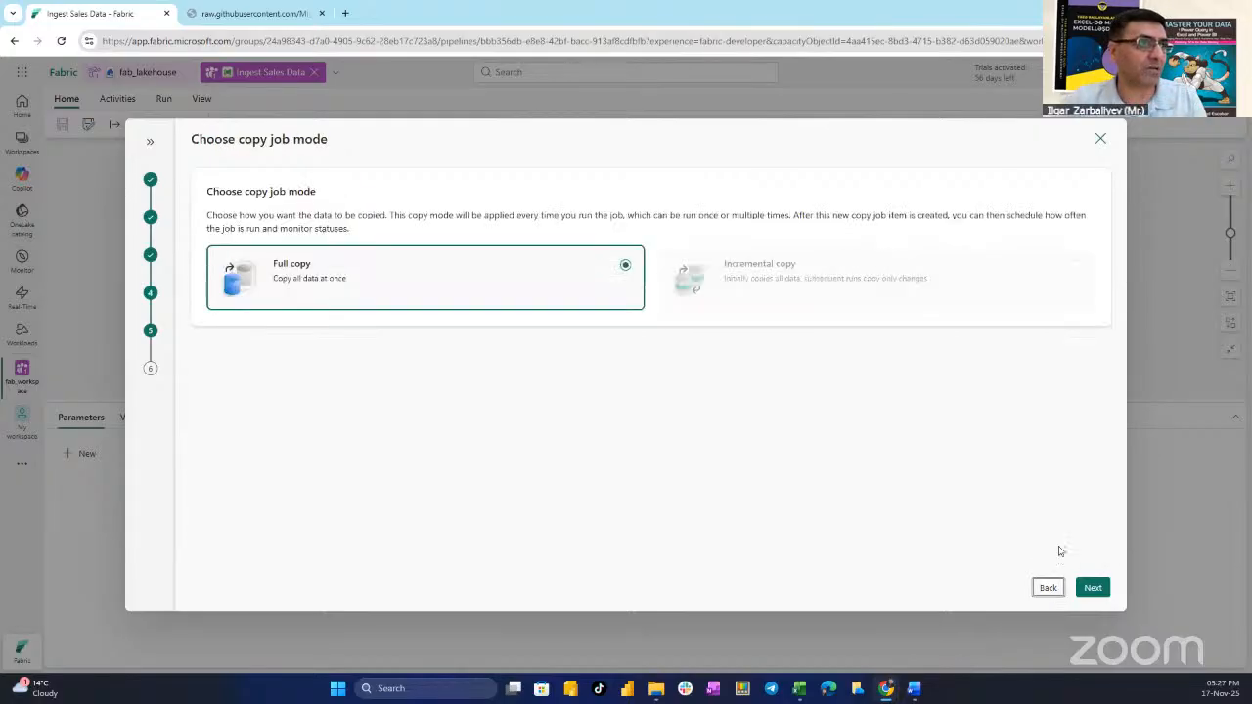
{"action": "left_click", "coordinate": [1103, 141]}
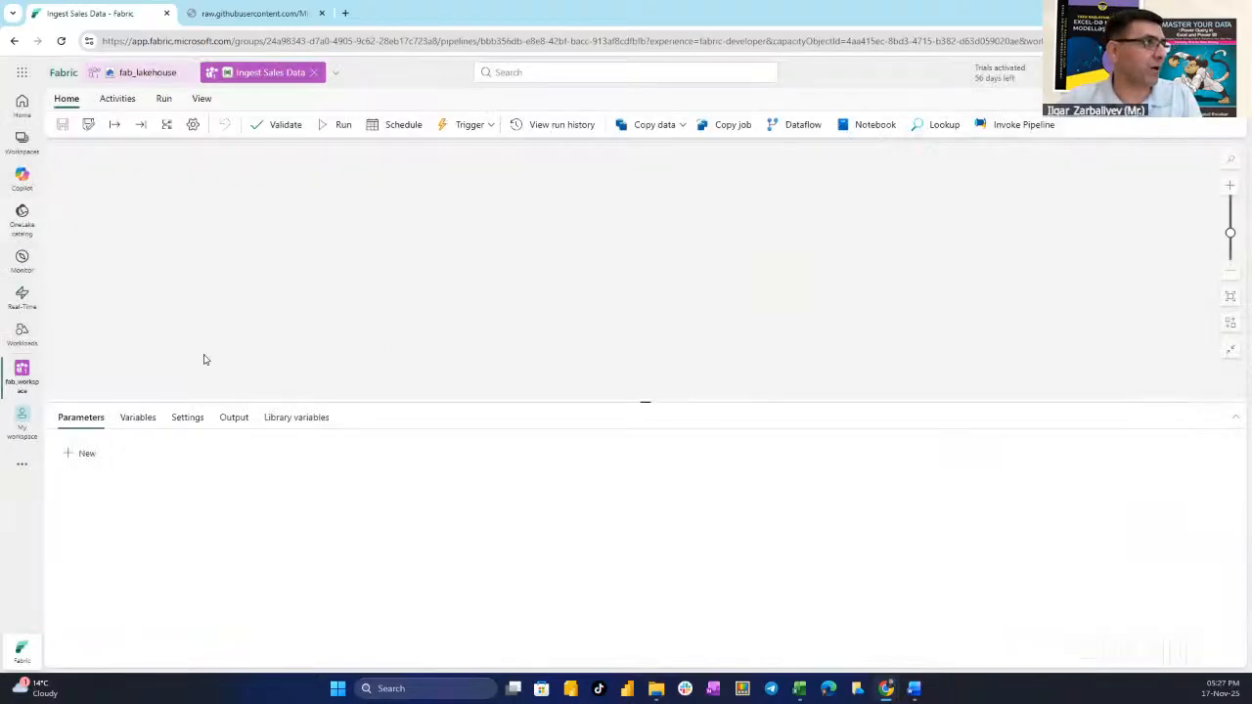
Step: Delete the Ingest Sales Data pipeline from fab_workspace and dismiss the notification
{"action": "left_click", "coordinate": [26, 149]}
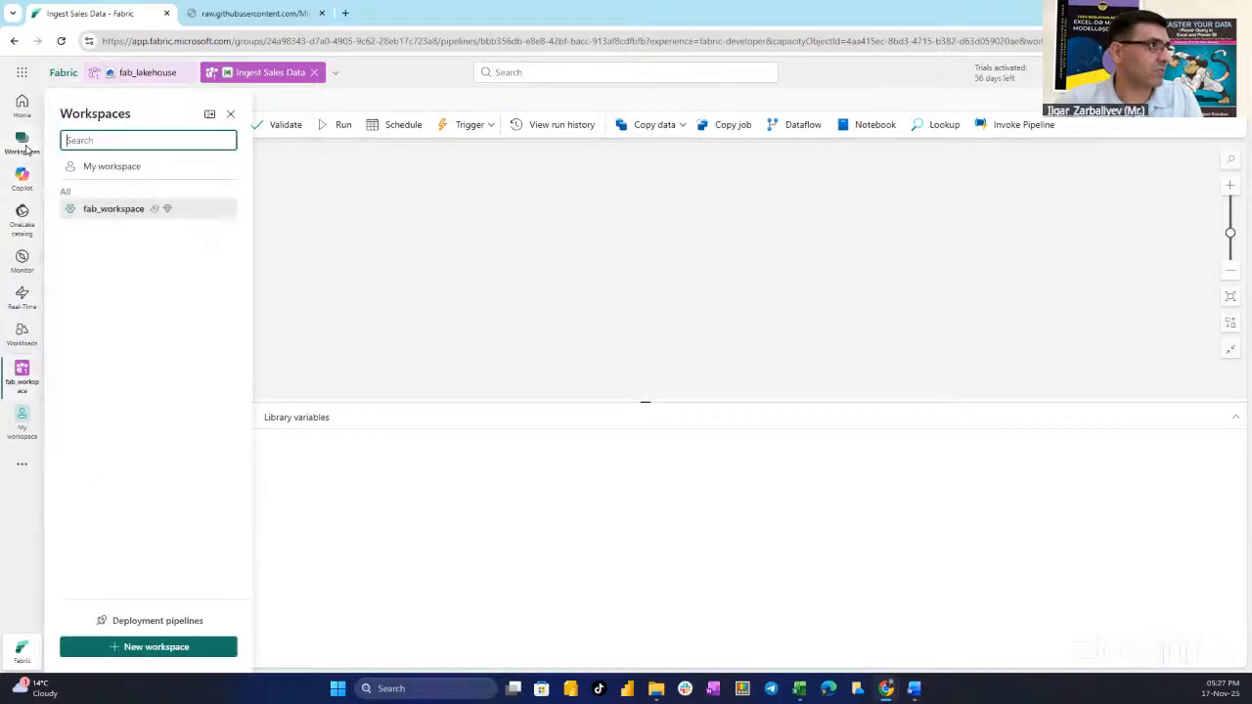
{"action": "left_click", "coordinate": [93, 208]}
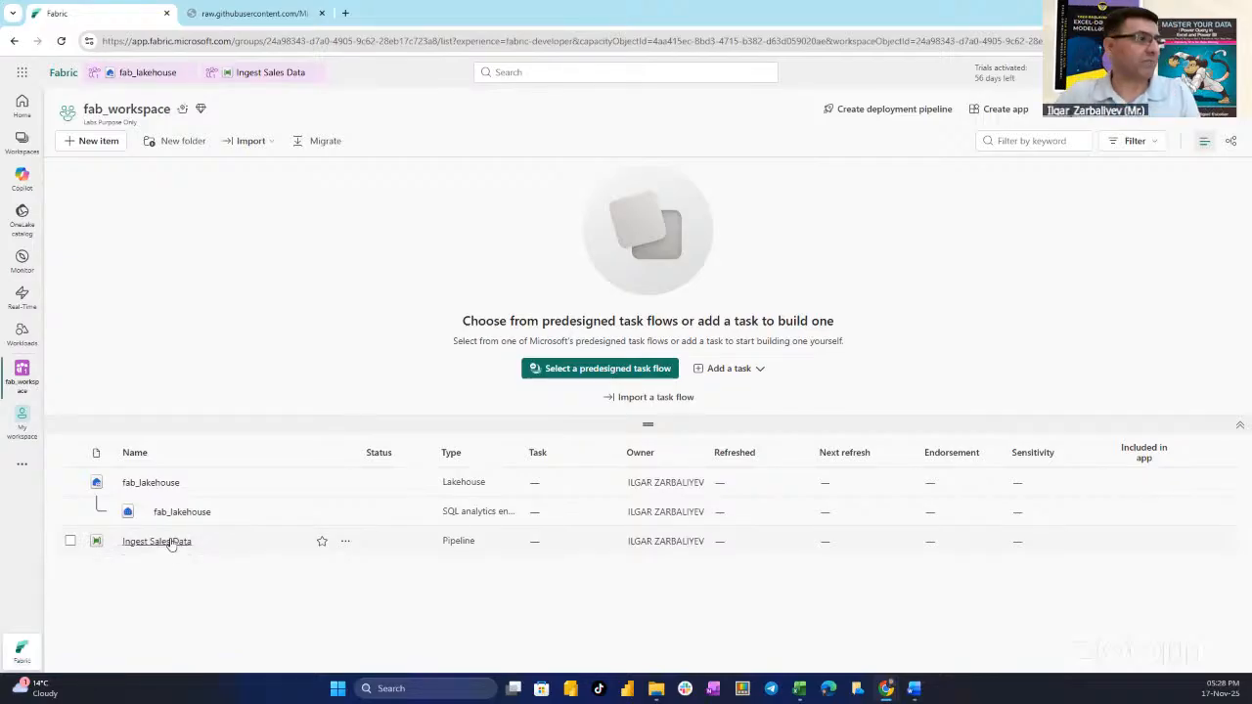
{"action": "left_click", "coordinate": [345, 541]}
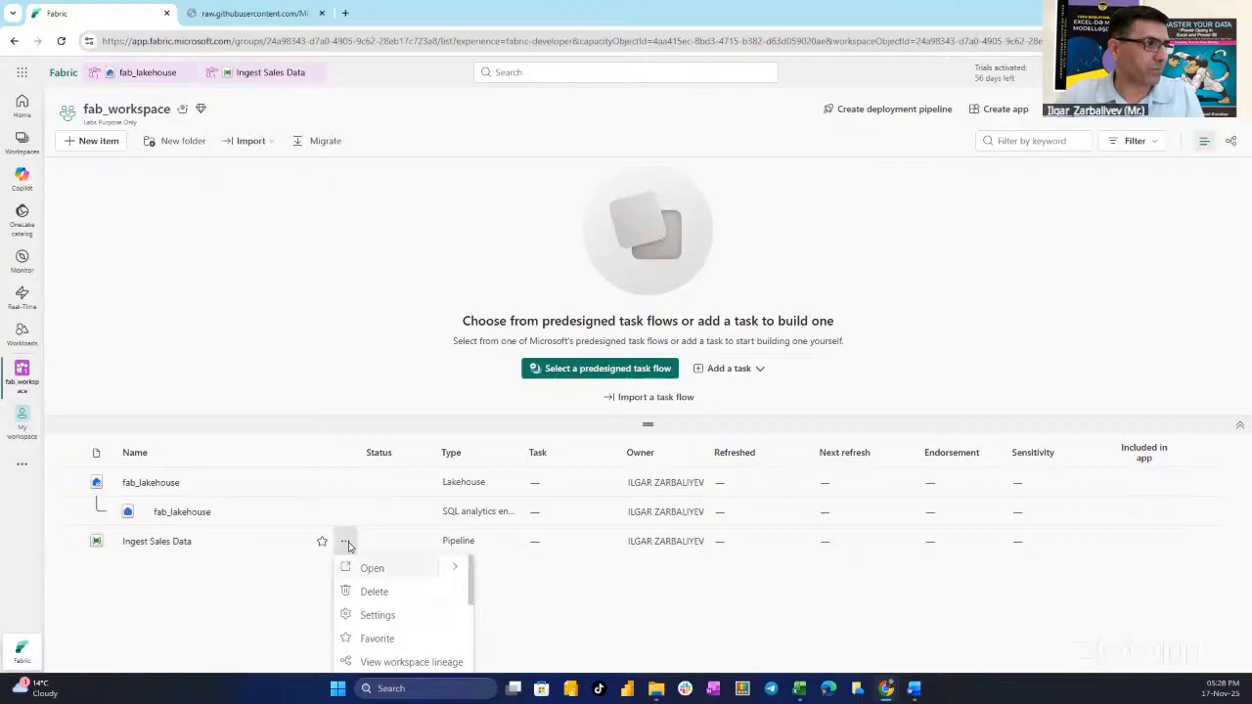
{"action": "left_click", "coordinate": [381, 602]}
{"action": "left_click", "coordinate": [640, 399]}
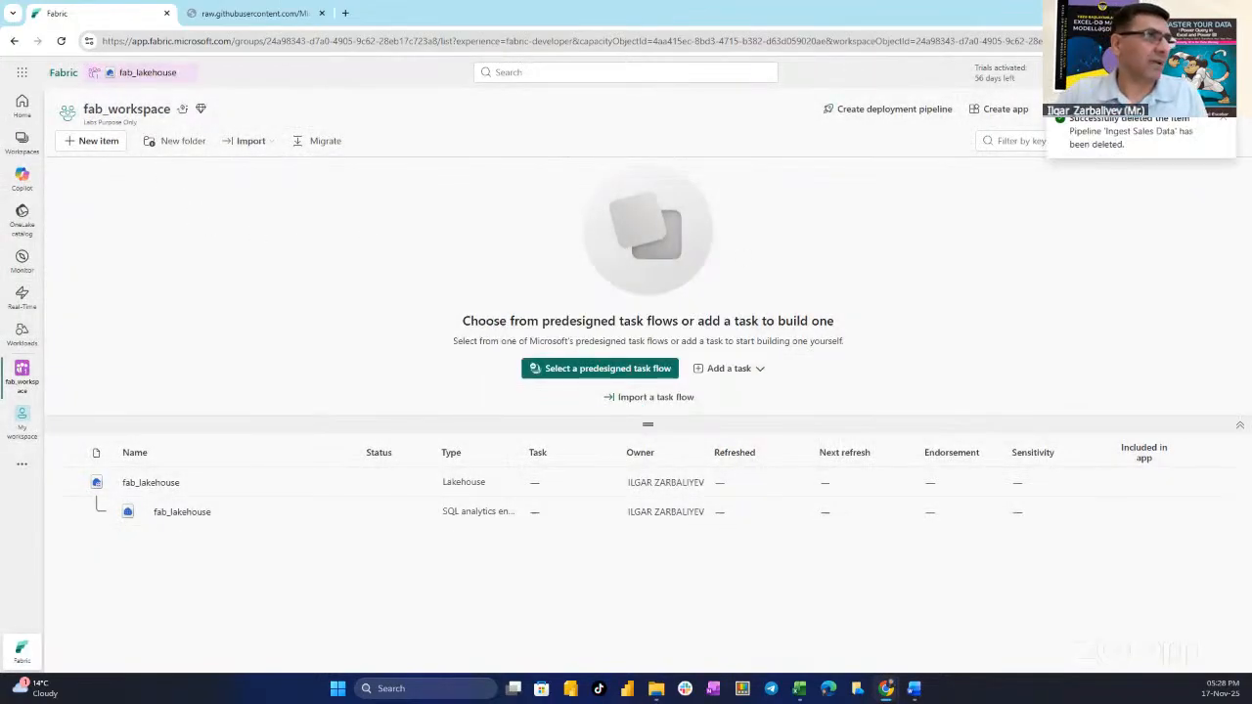
{"action": "left_click", "coordinate": [1226, 121]}
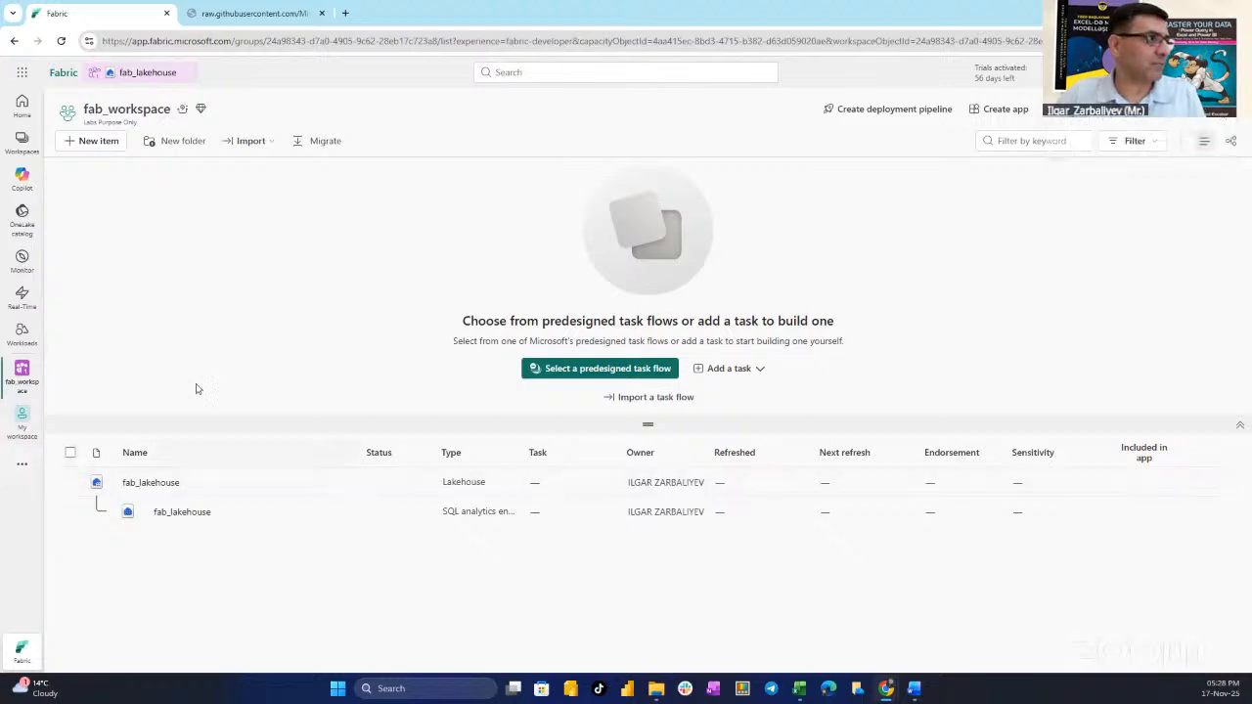
Step: Create a new pipeline named "Ingest Sales Data" from the fab_lakehouse lakehouse
{"action": "left_click", "coordinate": [152, 483]}
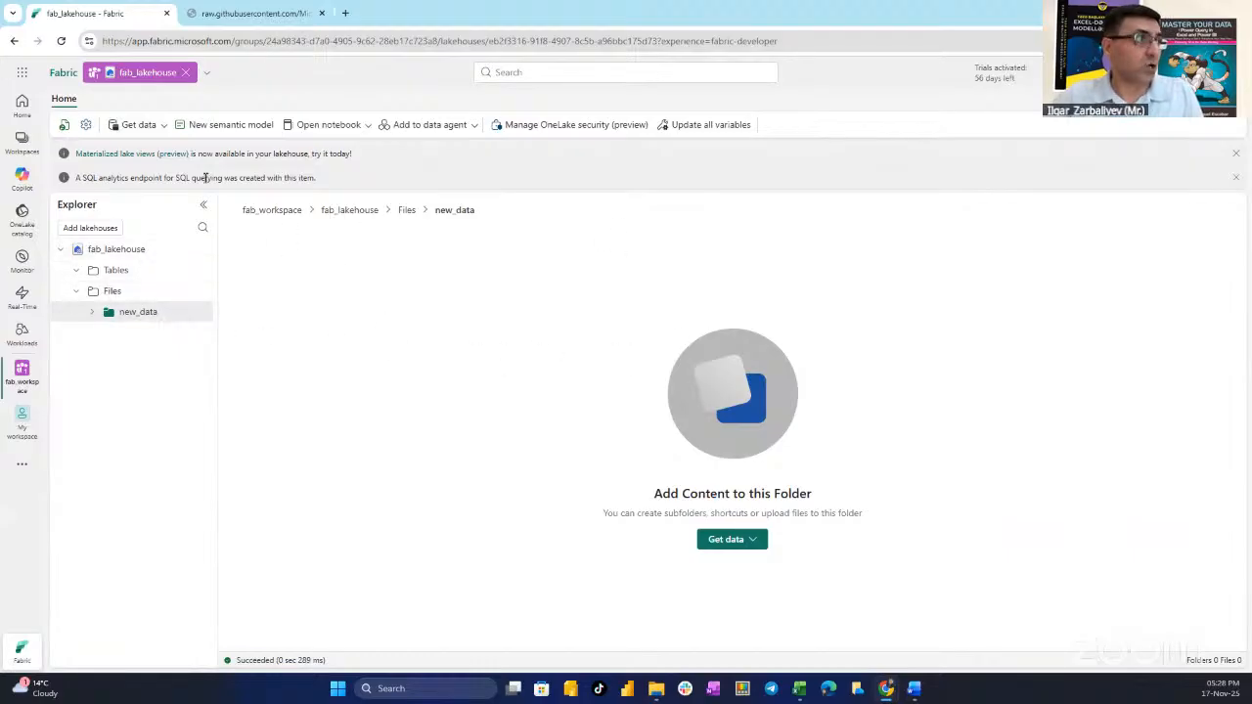
{"action": "left_click", "coordinate": [162, 126]}
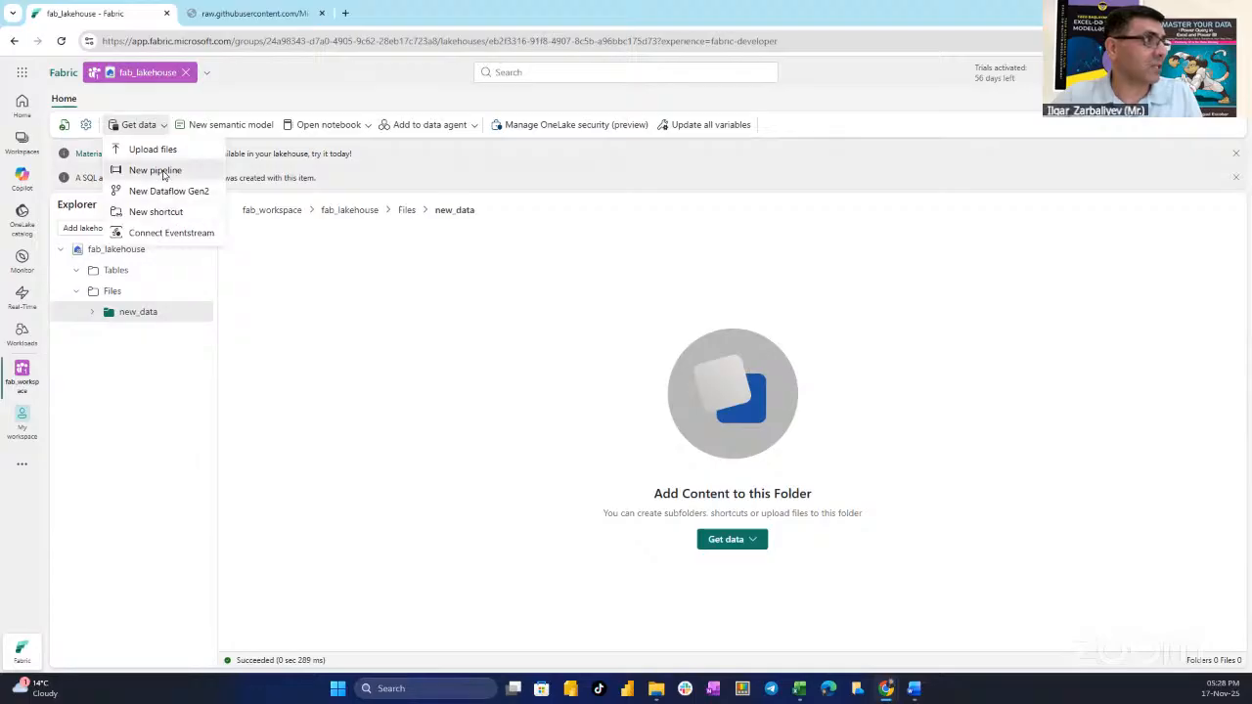
{"action": "left_click", "coordinate": [161, 172]}
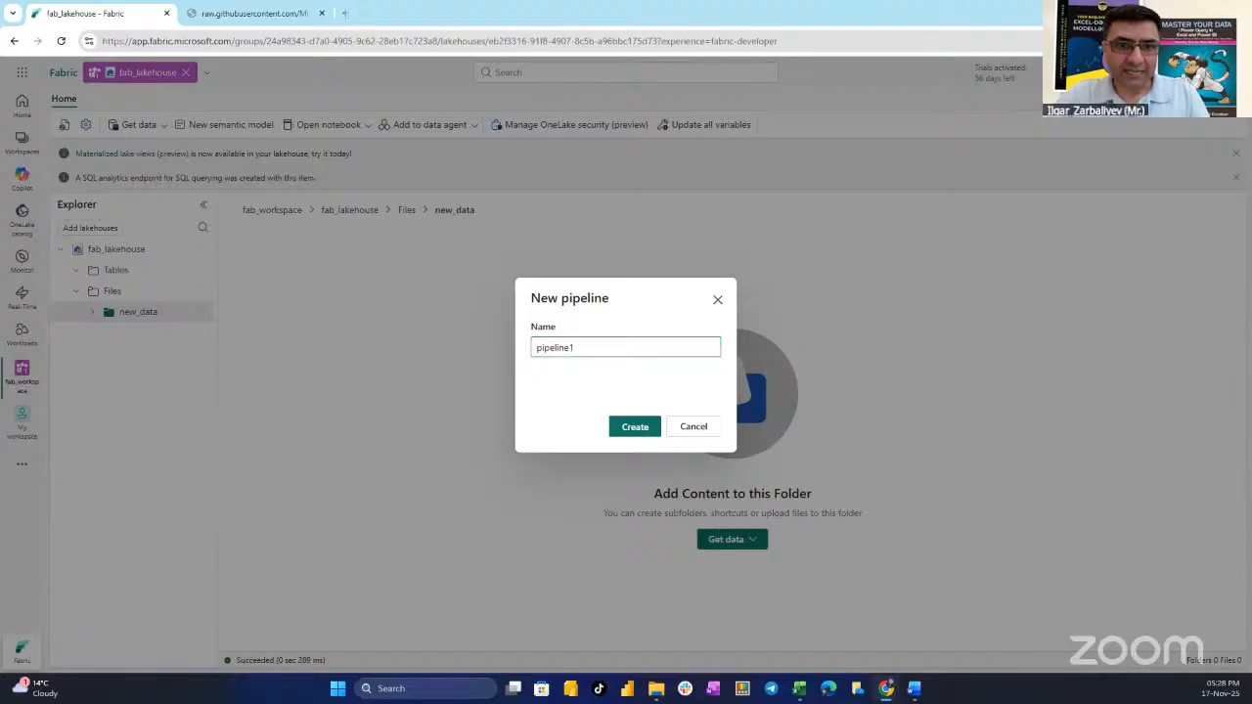
{"action": "left_click_drag", "start_coordinate": [582, 343], "coordinate": [532, 349]}
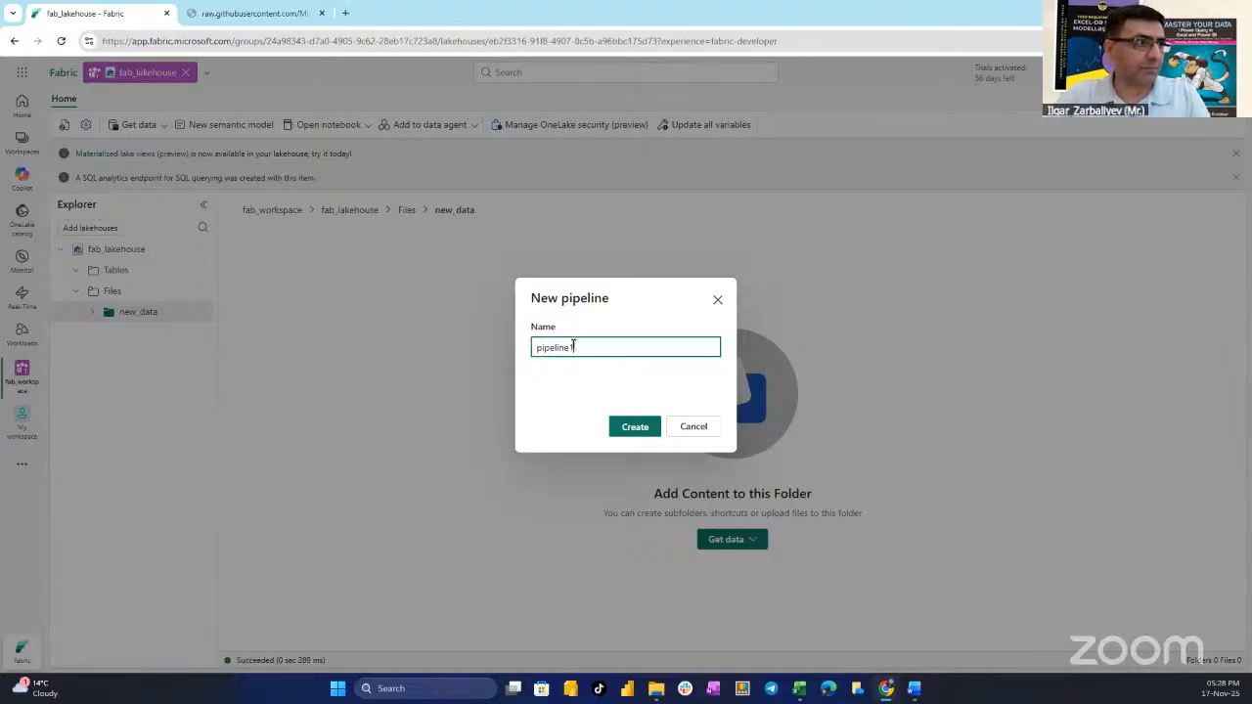
{"action": "type", "text": "Ingest Sales Data"}
{"action": "left_click", "coordinate": [637, 427]}
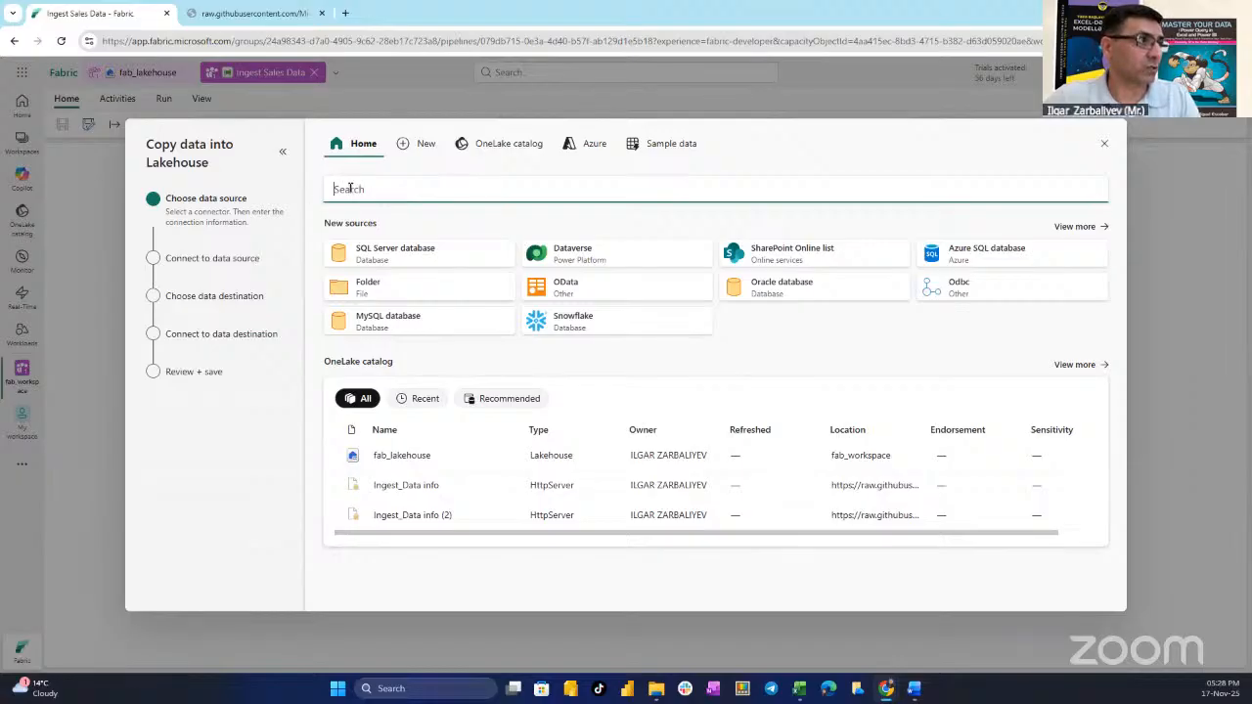
{"action": "type", "text": "H"}
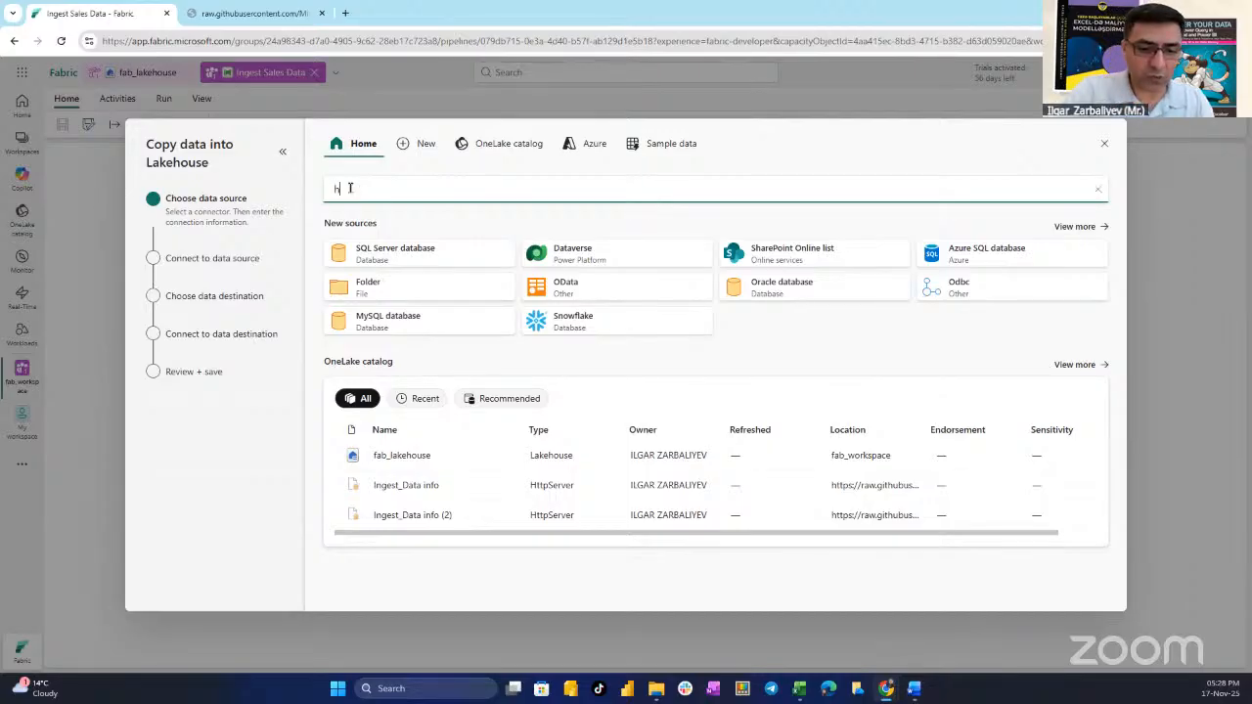
{"action": "type", "text": "ttp"}
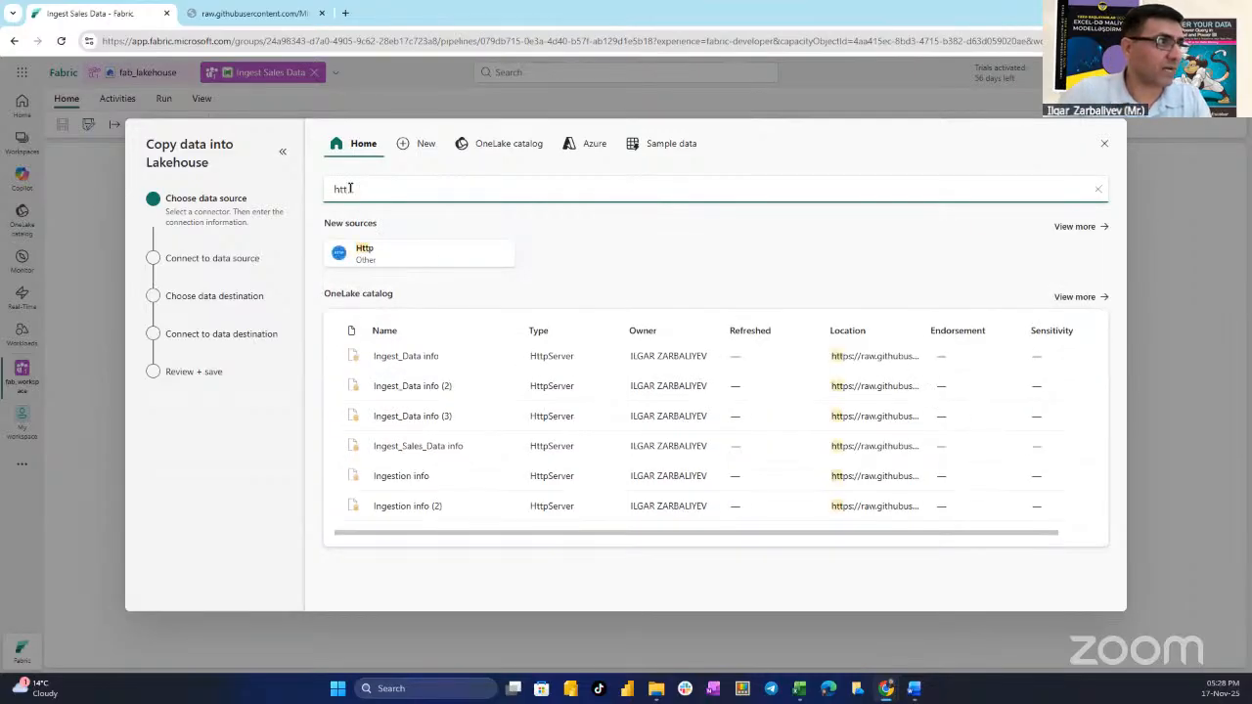
{"action": "left_click", "coordinate": [415, 247]}
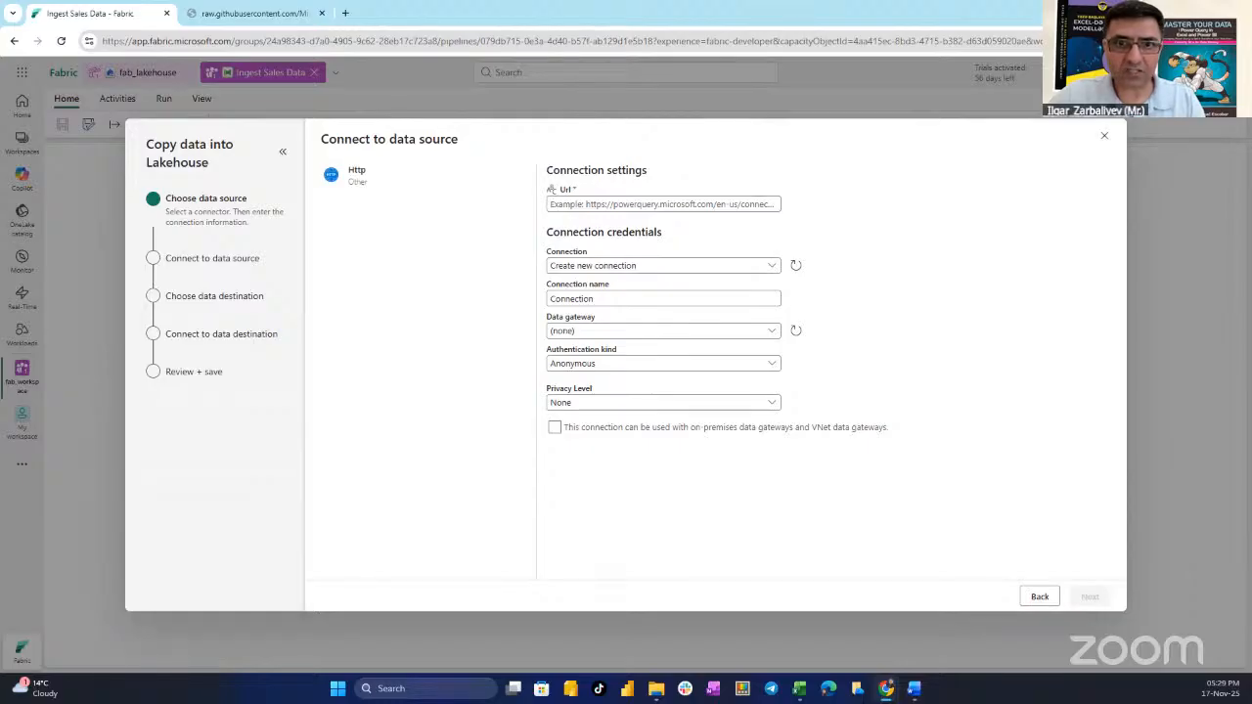
{"action": "left_click", "coordinate": [657, 205]}
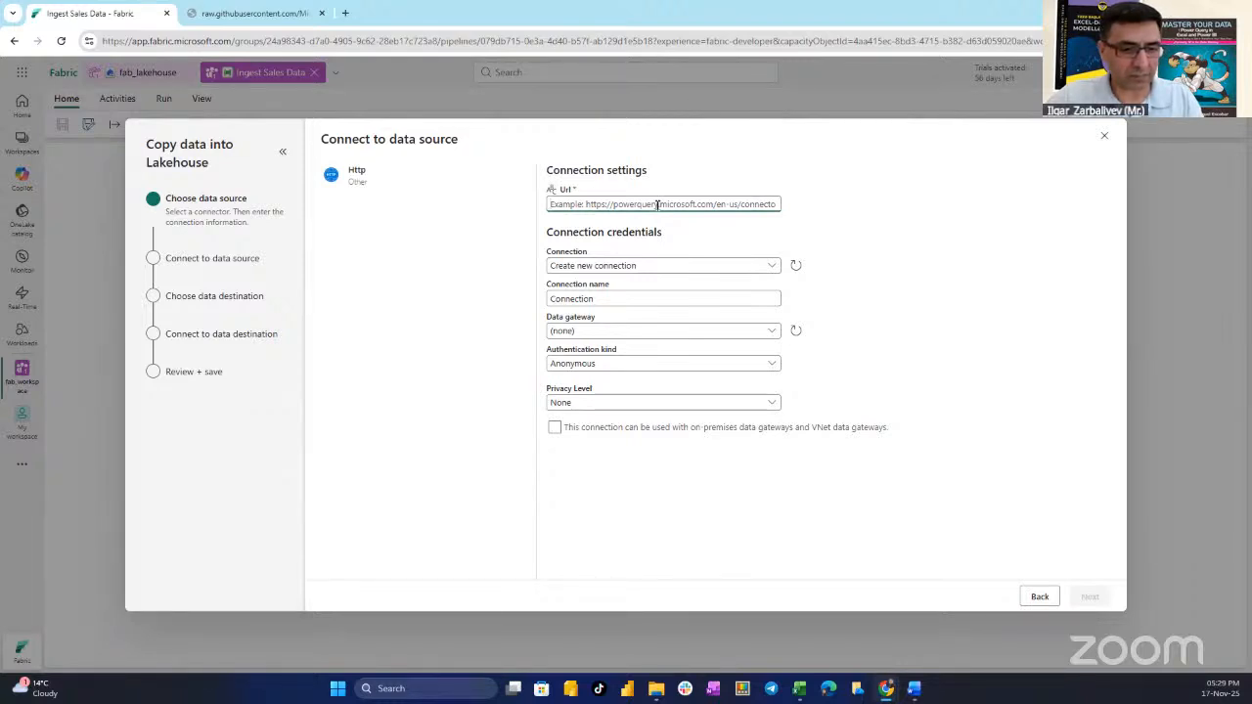
{"action": "key", "text": "ctrl+v"}
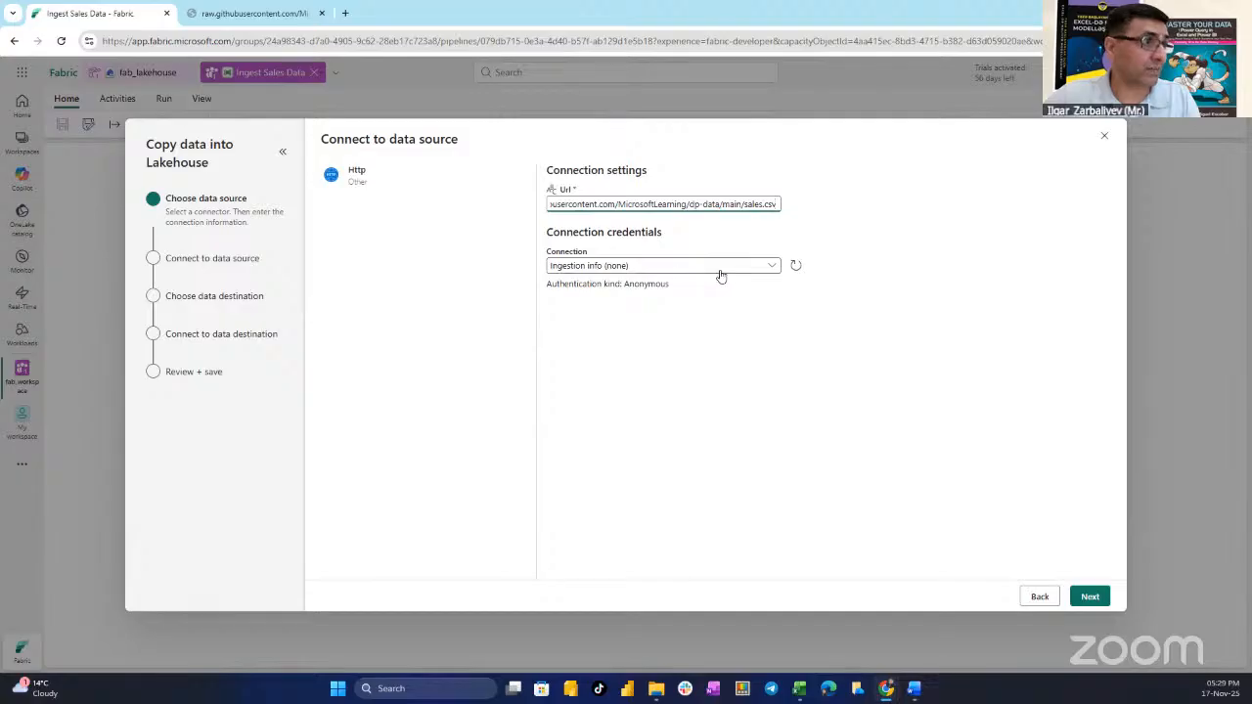
Step: Create a new connection named Sales_LabData for the HTTP source, keeping anonymous authentication, and connect to it
{"action": "left_click", "coordinate": [774, 272]}
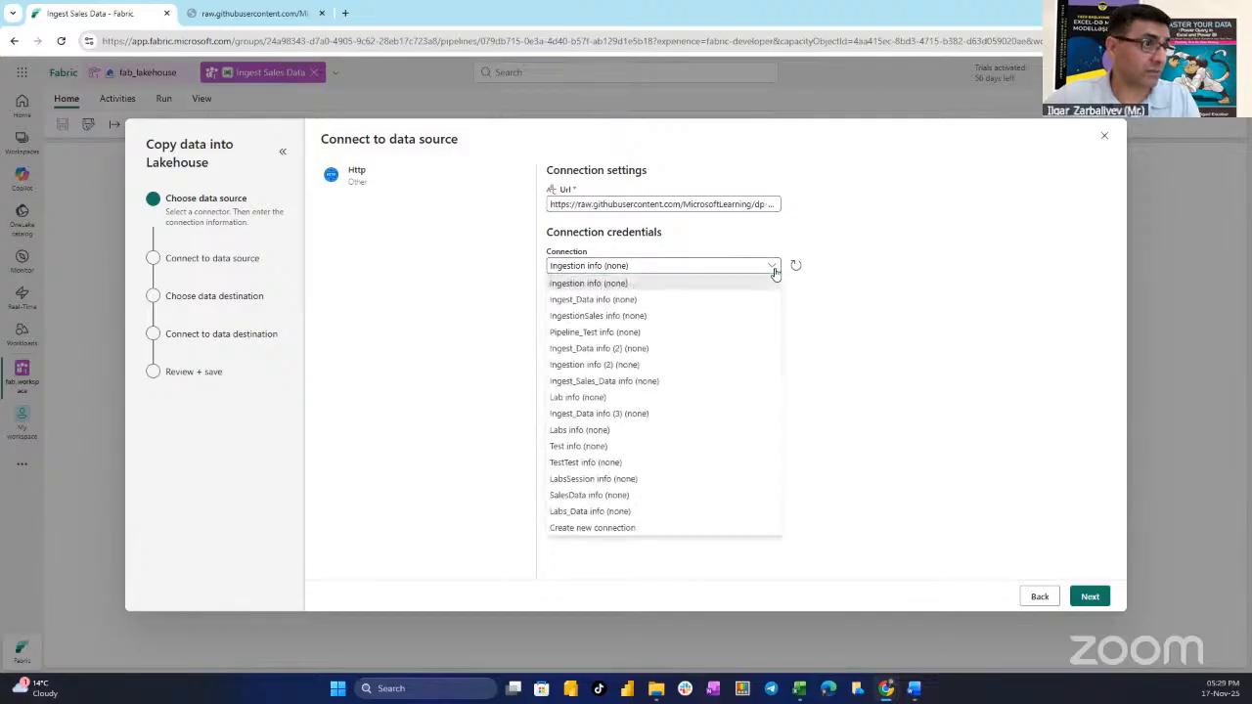
{"action": "left_click", "coordinate": [635, 528]}
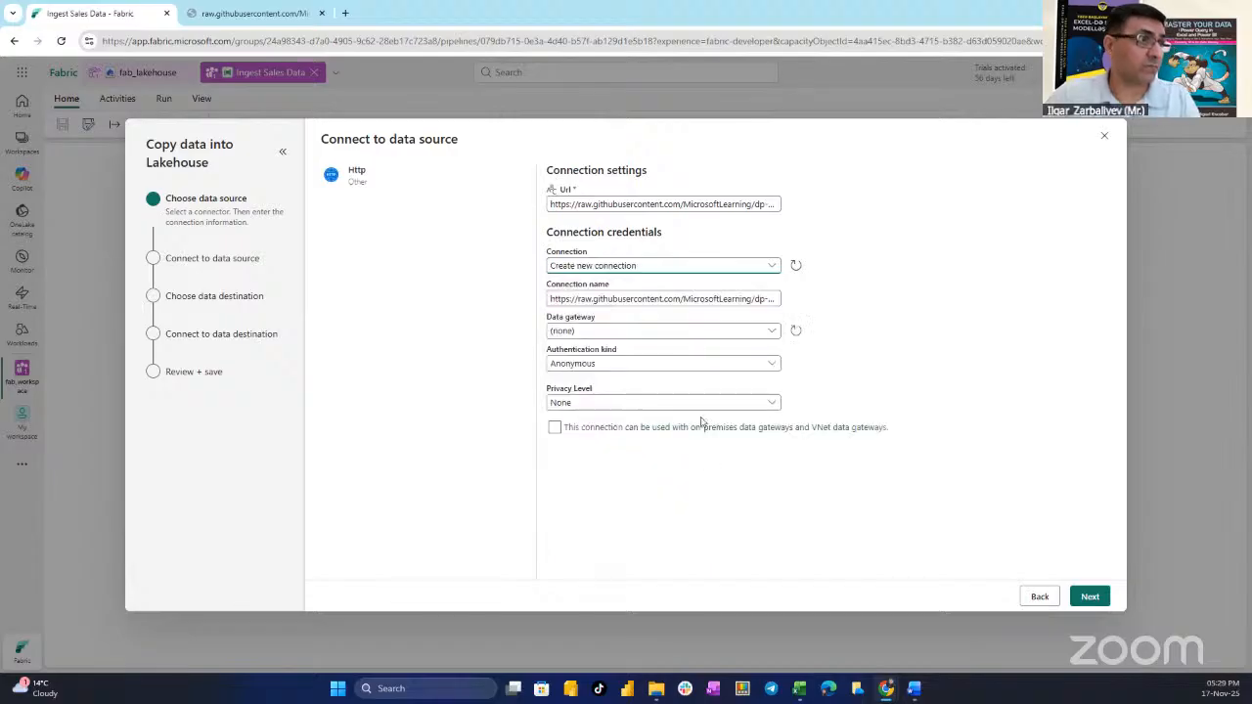
{"action": "left_click", "coordinate": [582, 300]}
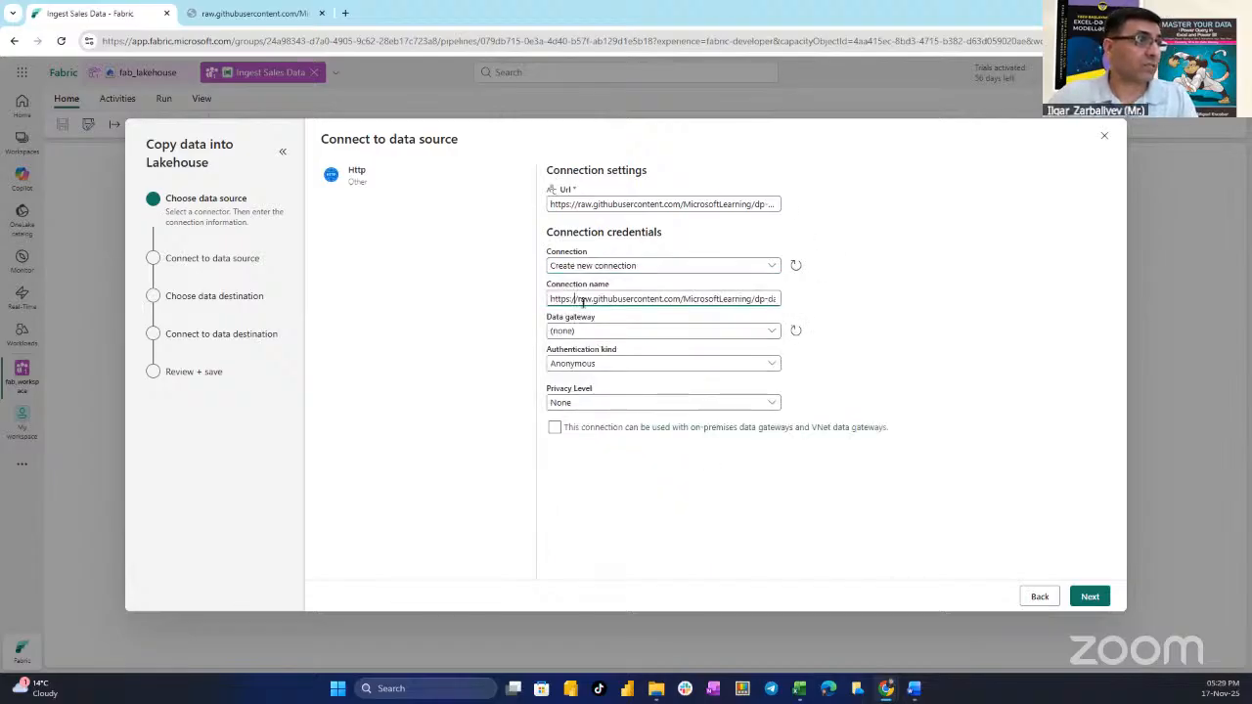
{"action": "key", "text": "ctrl+a"}
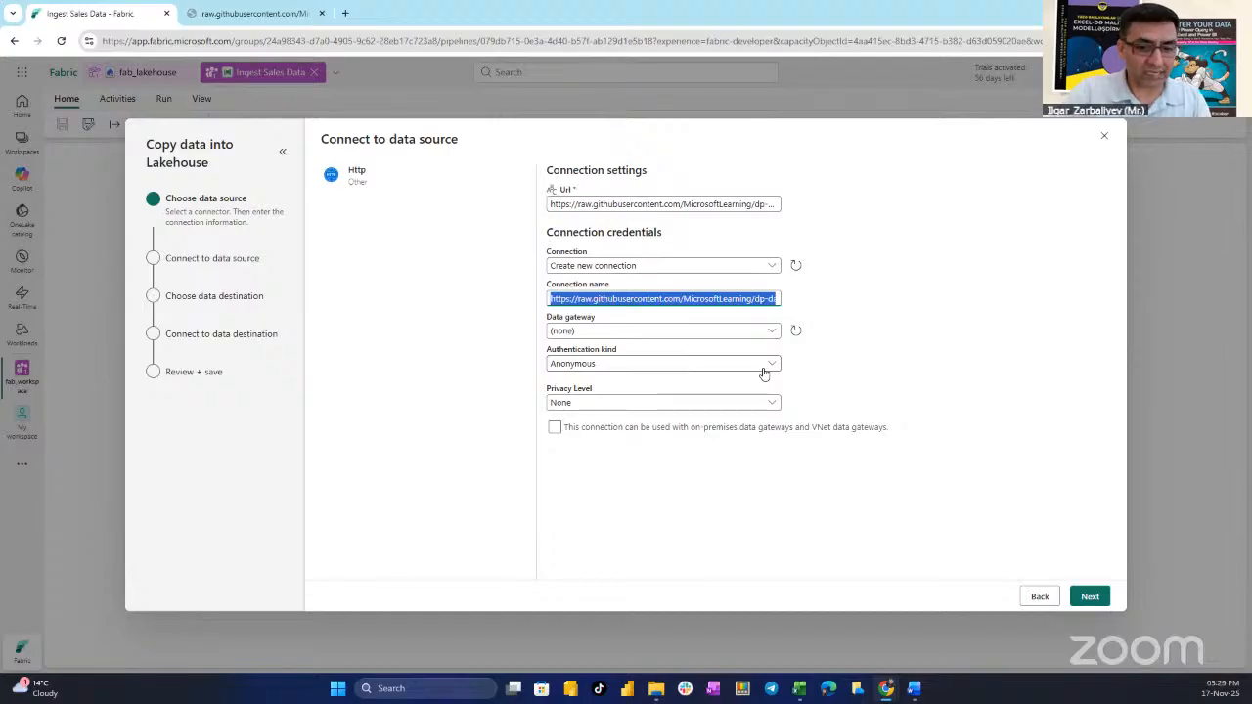
{"action": "type", "text": "Sale"}
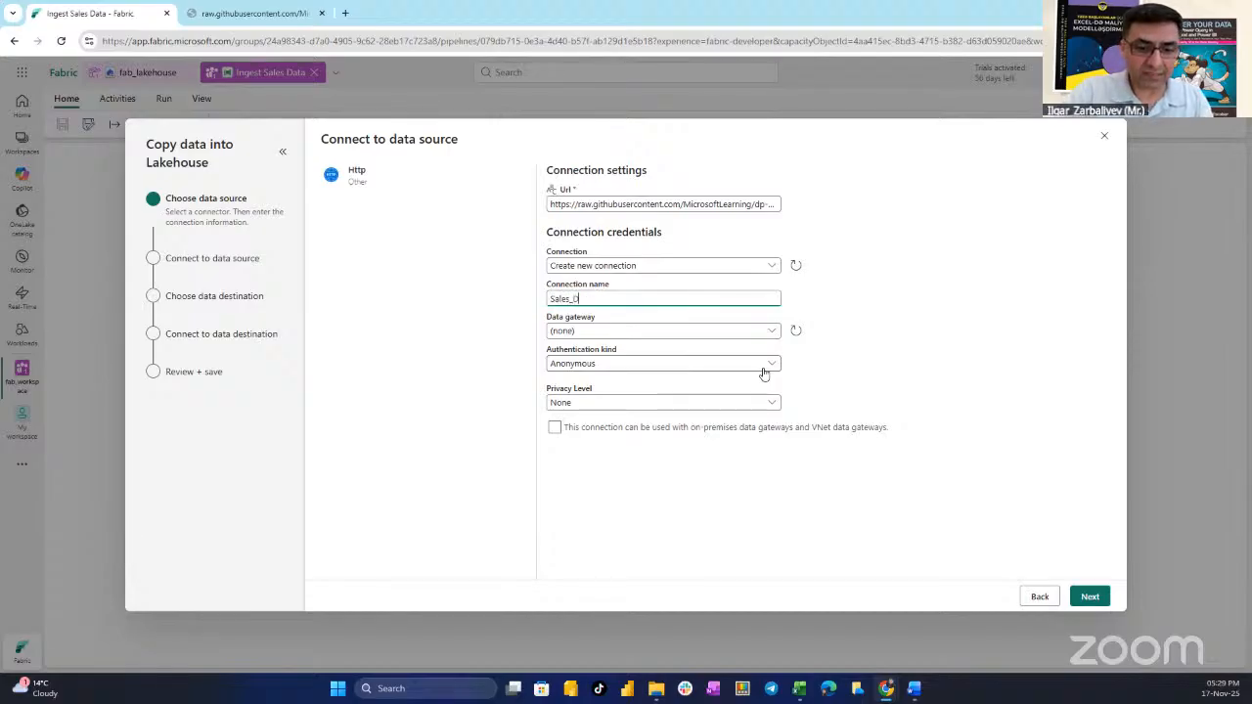
{"action": "type", "text": "s_"}
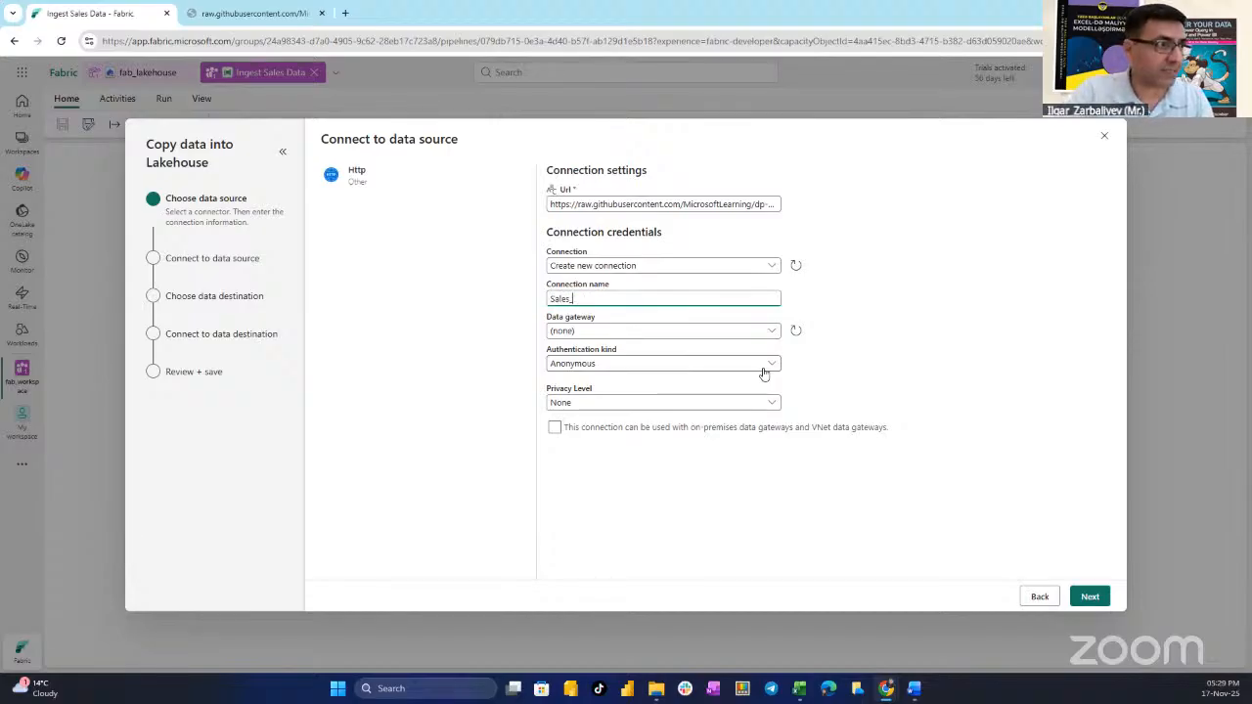
{"action": "type", "text": "LabData"}
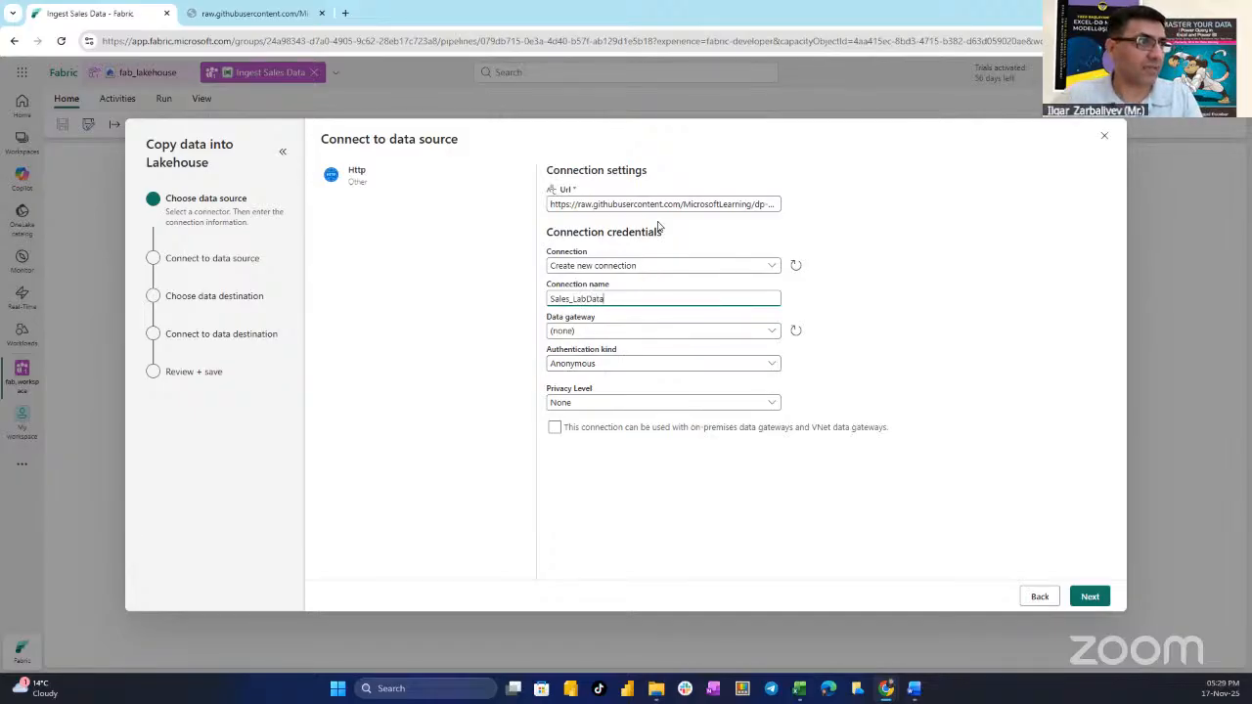
{"action": "left_click", "coordinate": [1080, 599]}
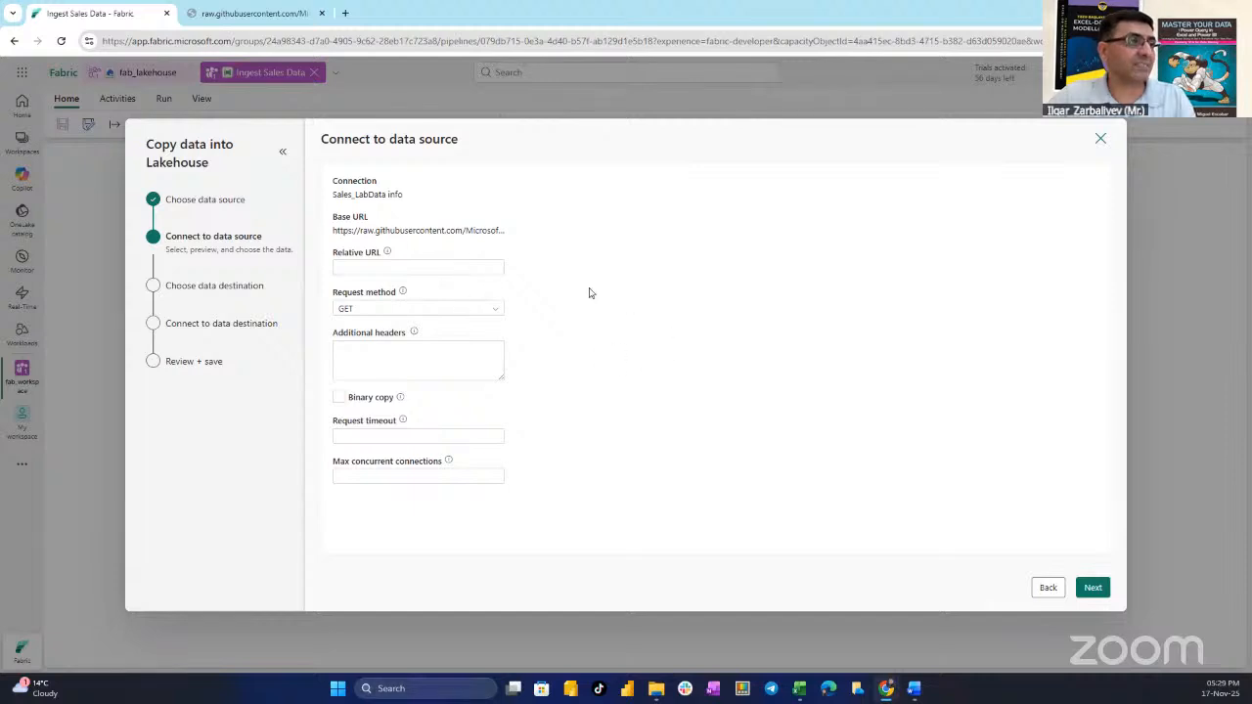
Step: Keep the default request settings, set the source row delimiter to Line feed (\n), preview the sales data and continue to the destination
{"action": "left_click", "coordinate": [1093, 589]}
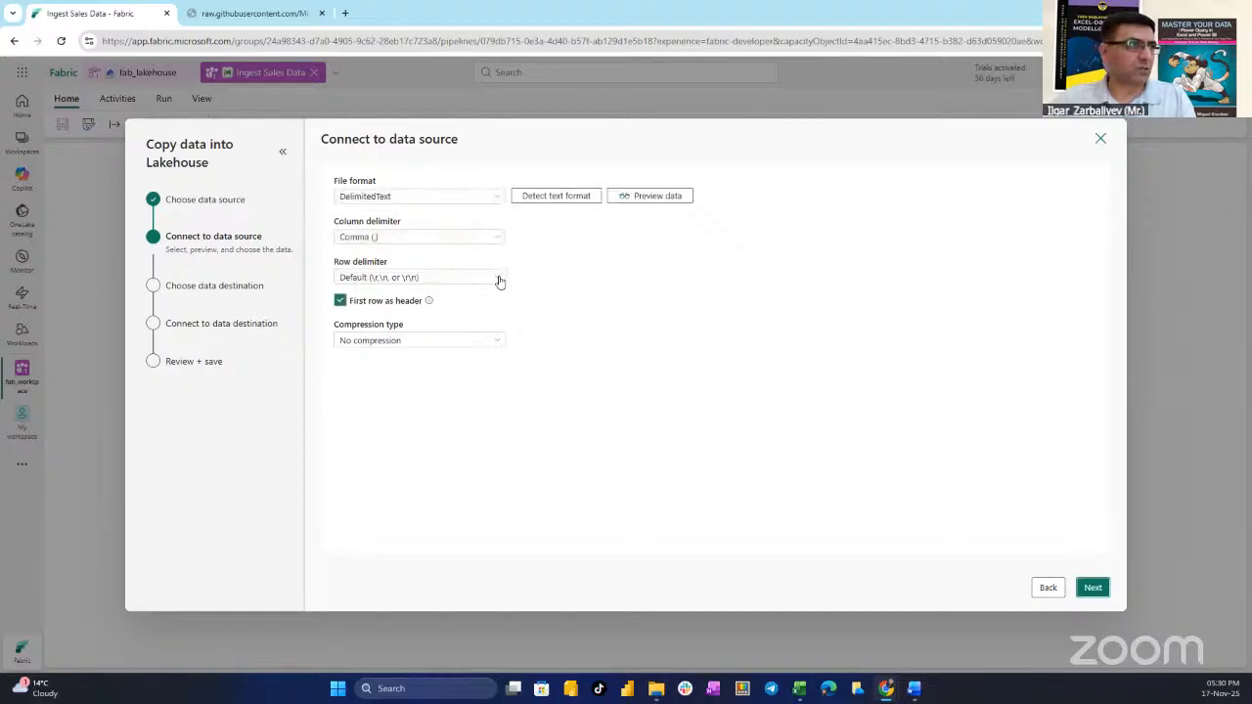
{"action": "left_click", "coordinate": [499, 279]}
{"action": "left_click", "coordinate": [413, 344]}
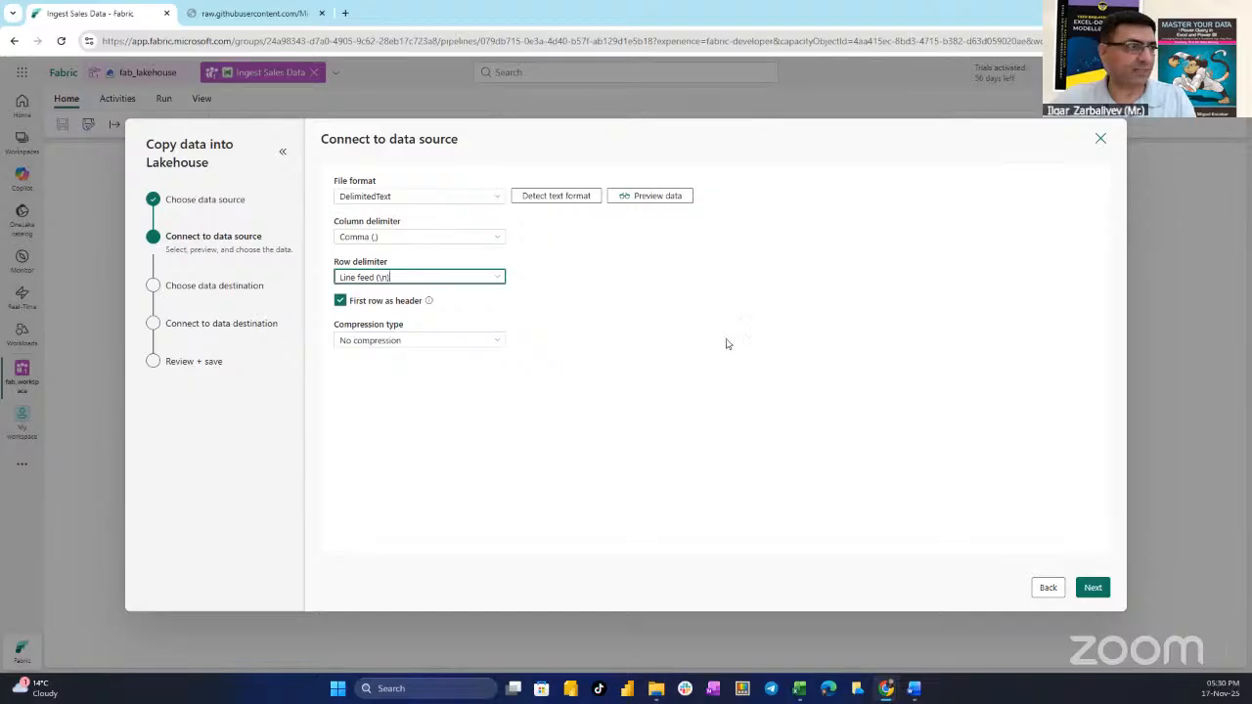
{"action": "left_click", "coordinate": [664, 197]}
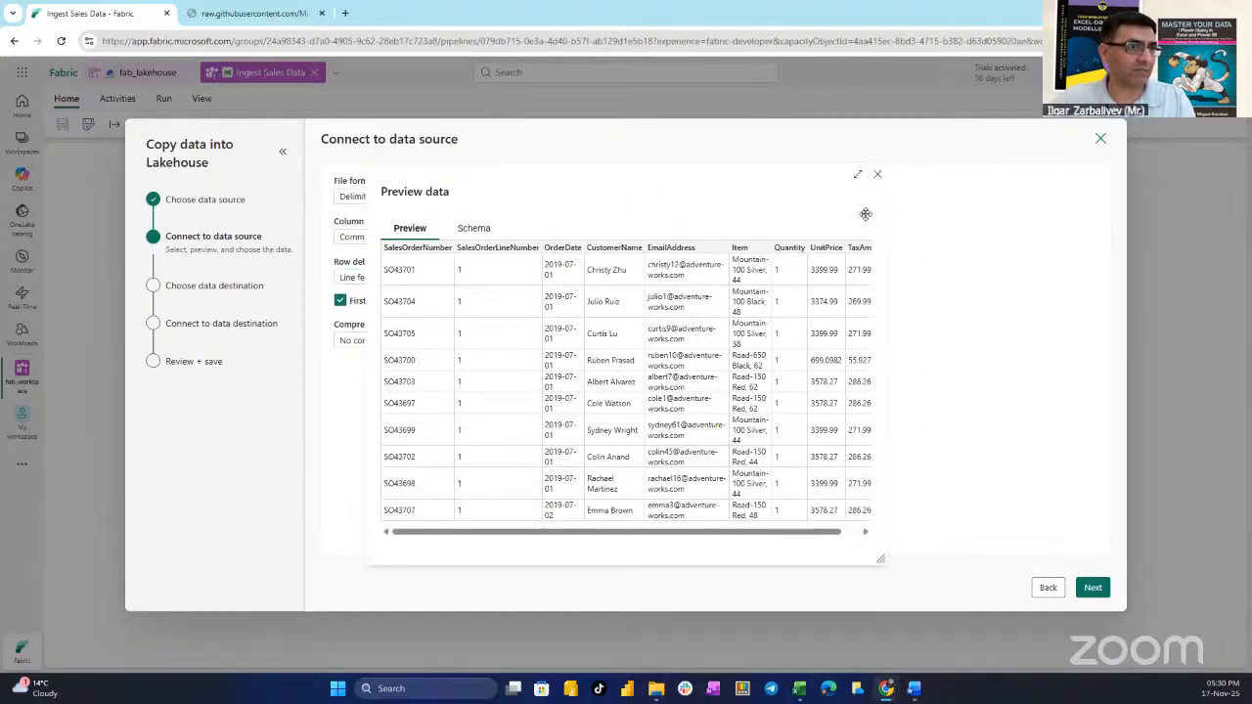
{"action": "scroll", "coordinate": [851, 437], "scroll_direction": "right", "scroll_amount": 1}
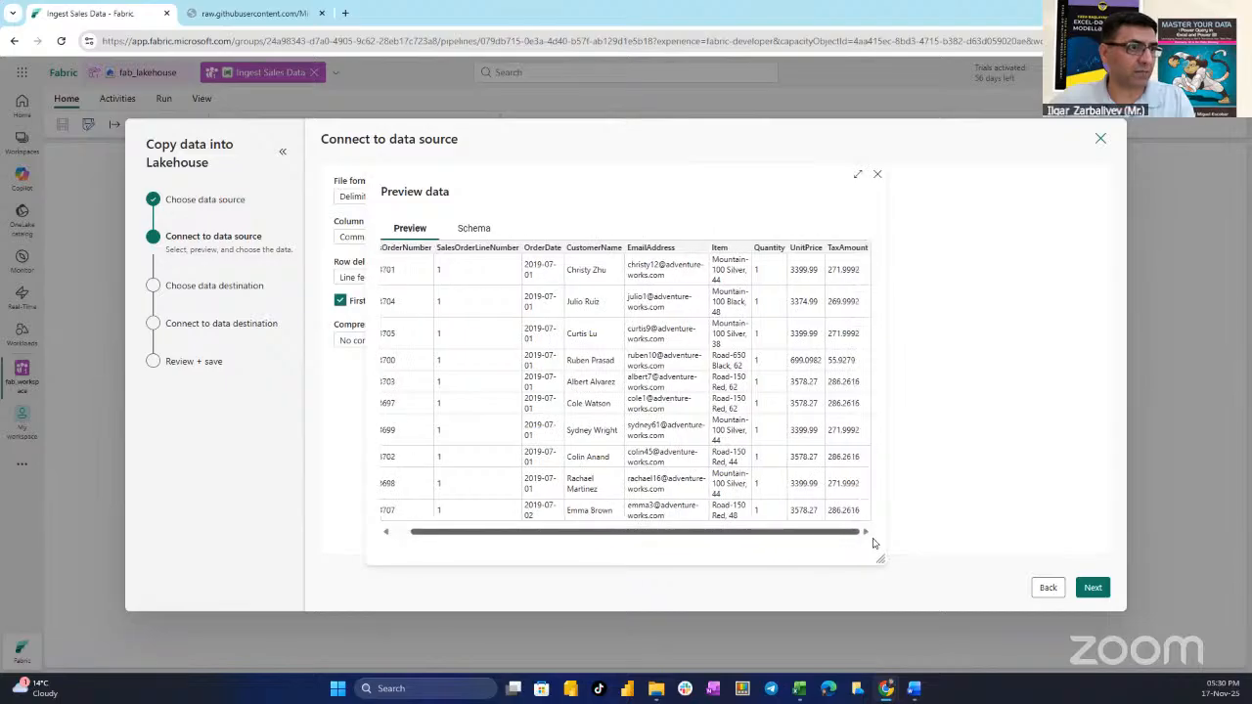
{"action": "left_click", "coordinate": [878, 177]}
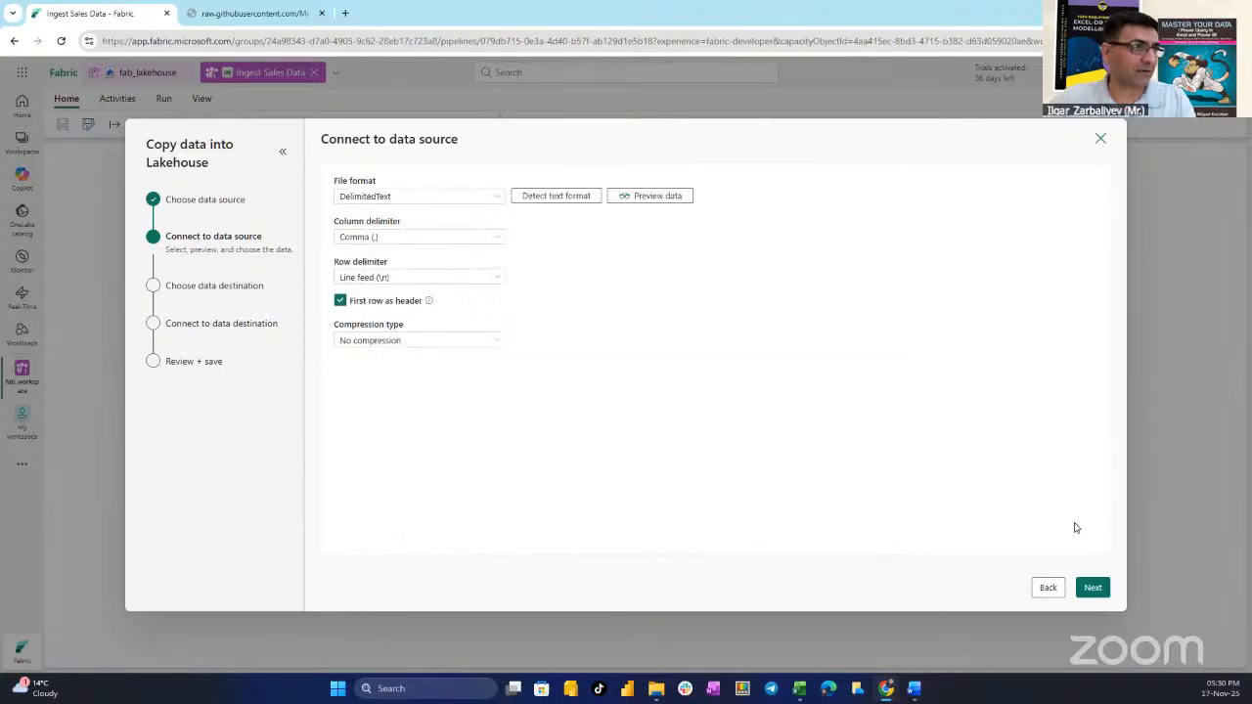
{"action": "left_click", "coordinate": [1093, 587]}
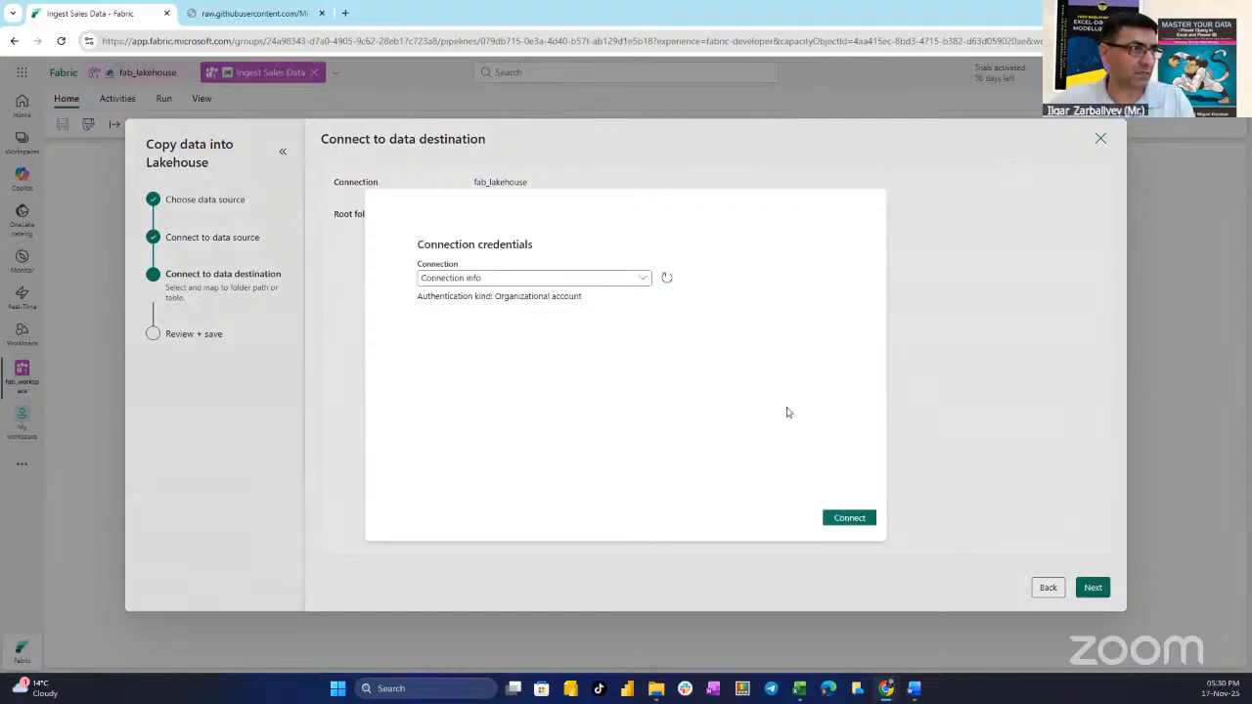
Step: Connect to fab_lakehouse and set the destination to Files, with folder path new_data and file name sales.csv
{"action": "left_click", "coordinate": [847, 520]}
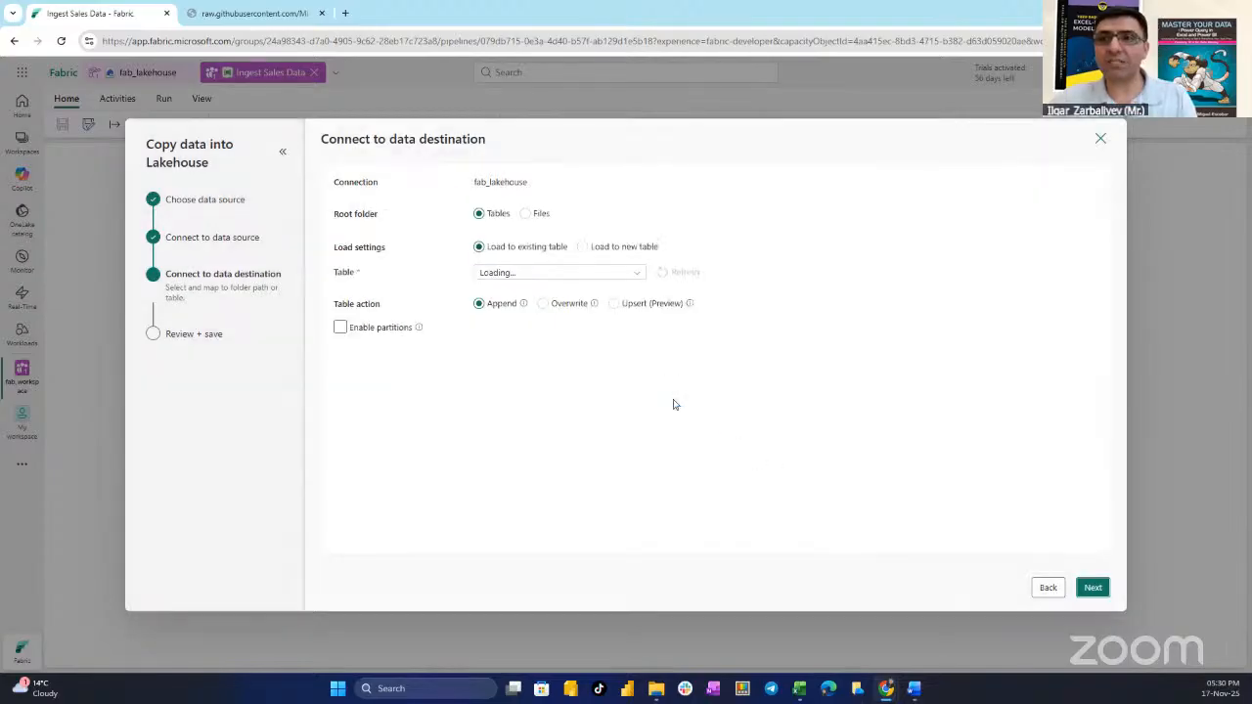
{"action": "left_click", "coordinate": [526, 215]}
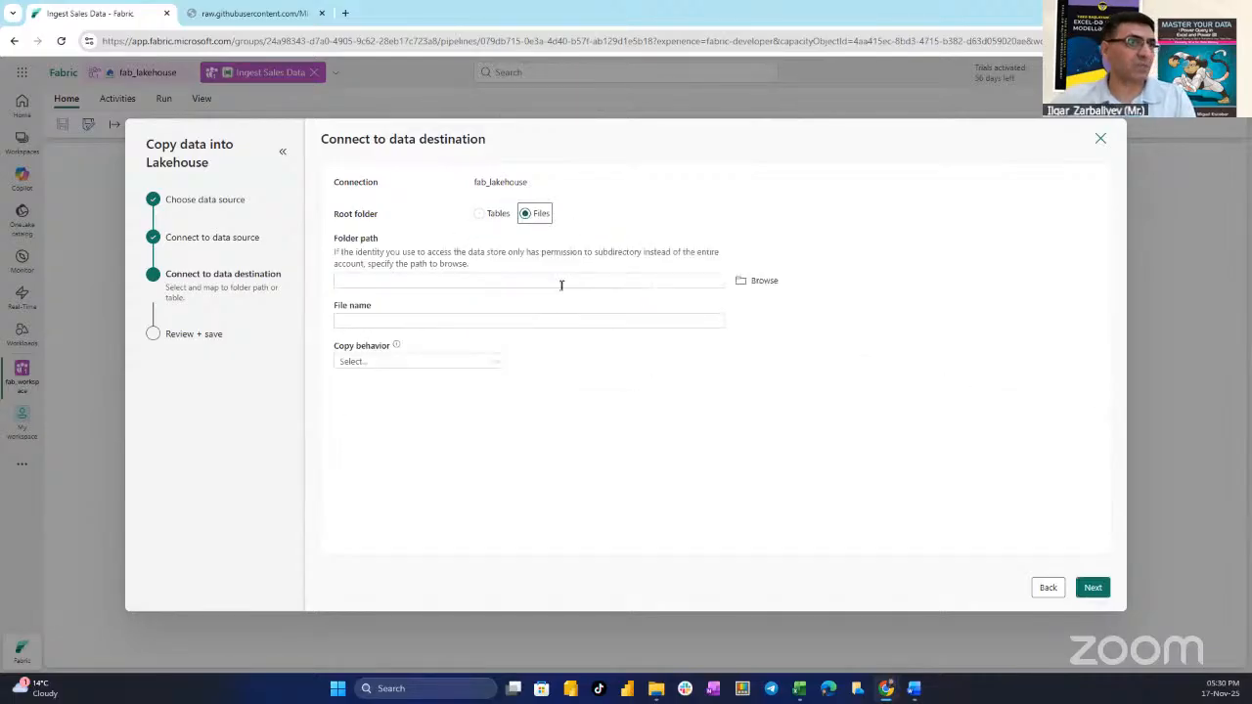
{"action": "left_click", "coordinate": [760, 280]}
{"action": "left_click", "coordinate": [378, 330]}
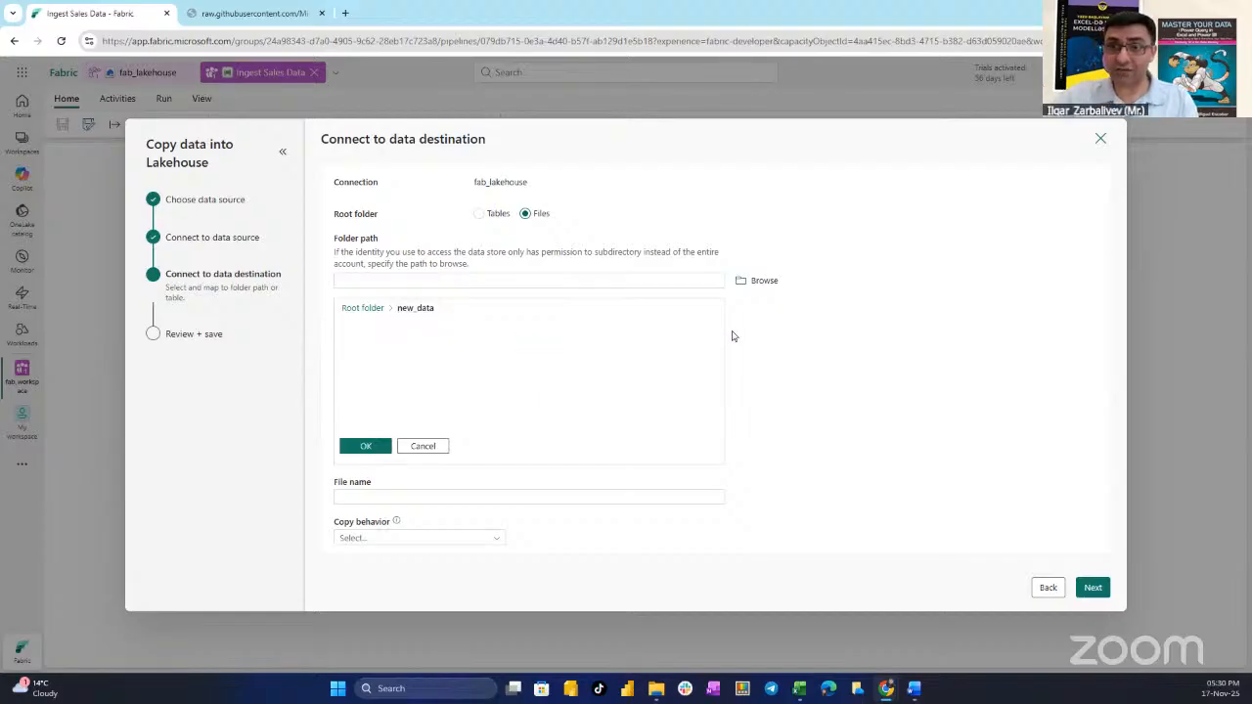
{"action": "left_click", "coordinate": [375, 447]}
{"action": "left_click", "coordinate": [397, 320]}
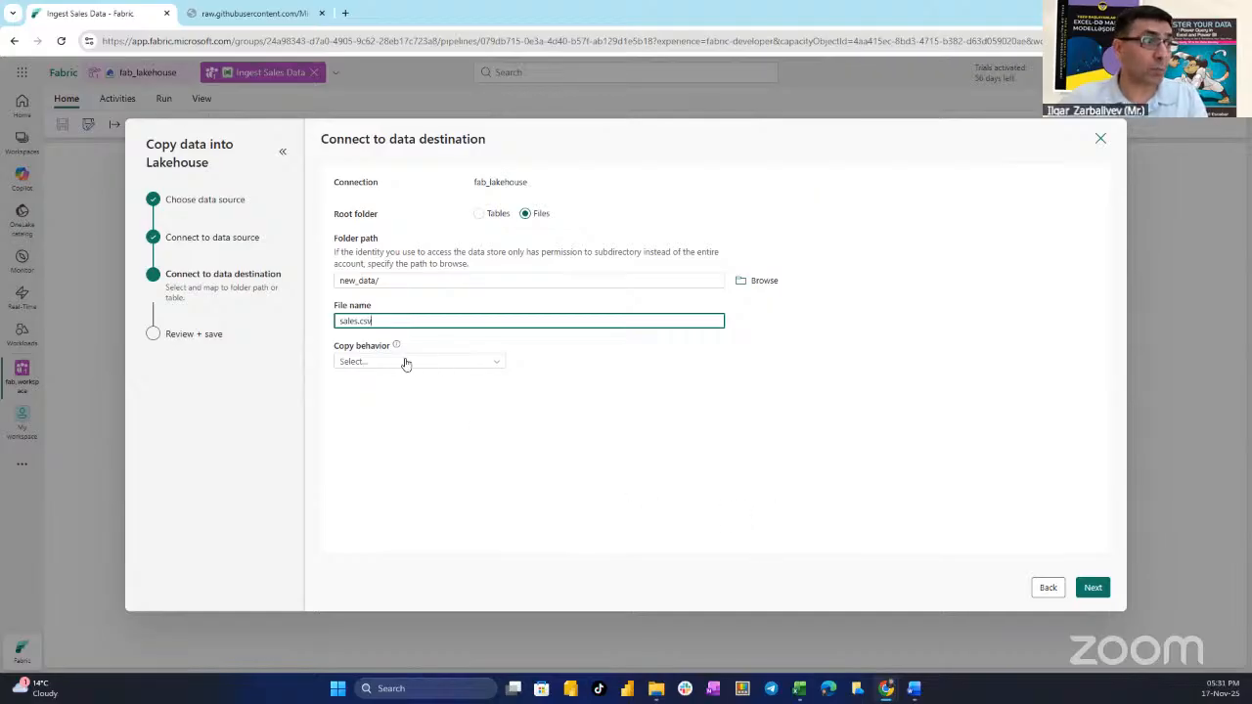
Step: Continue to the destination's file format settings and set the row delimiter to Line feed (\n)
{"action": "left_click", "coordinate": [1093, 587]}
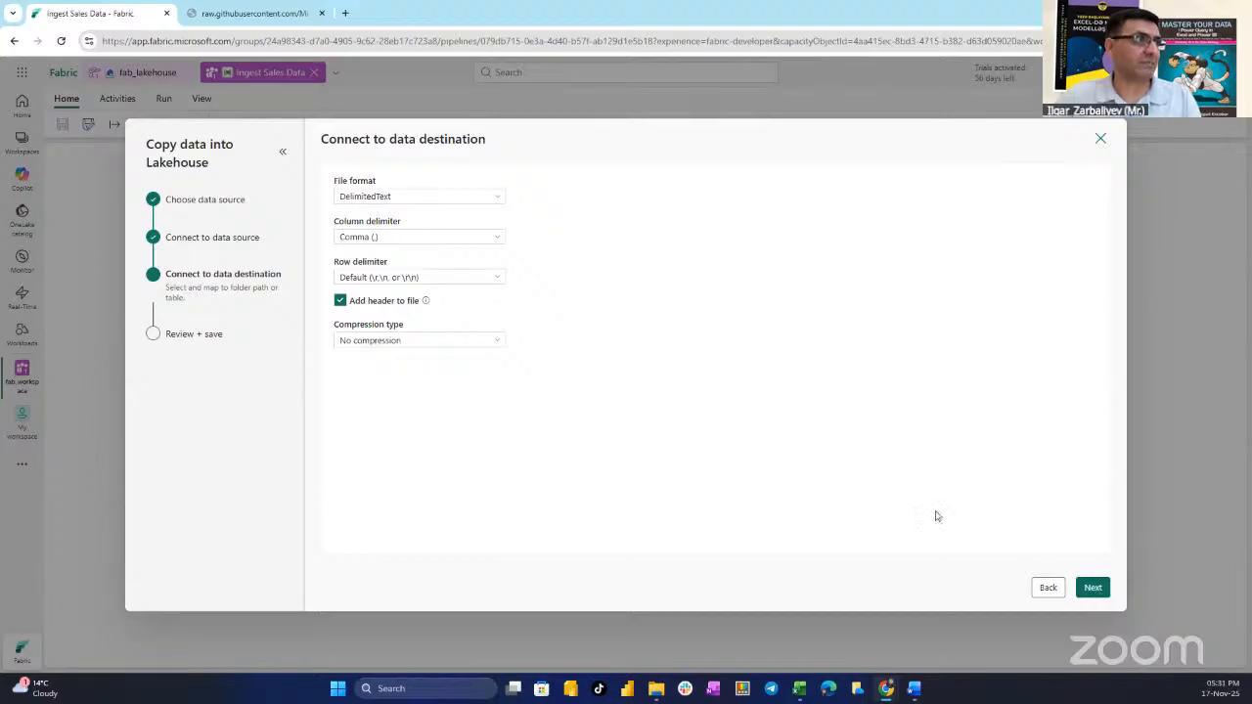
{"action": "left_click", "coordinate": [499, 279]}
{"action": "left_click", "coordinate": [415, 344]}
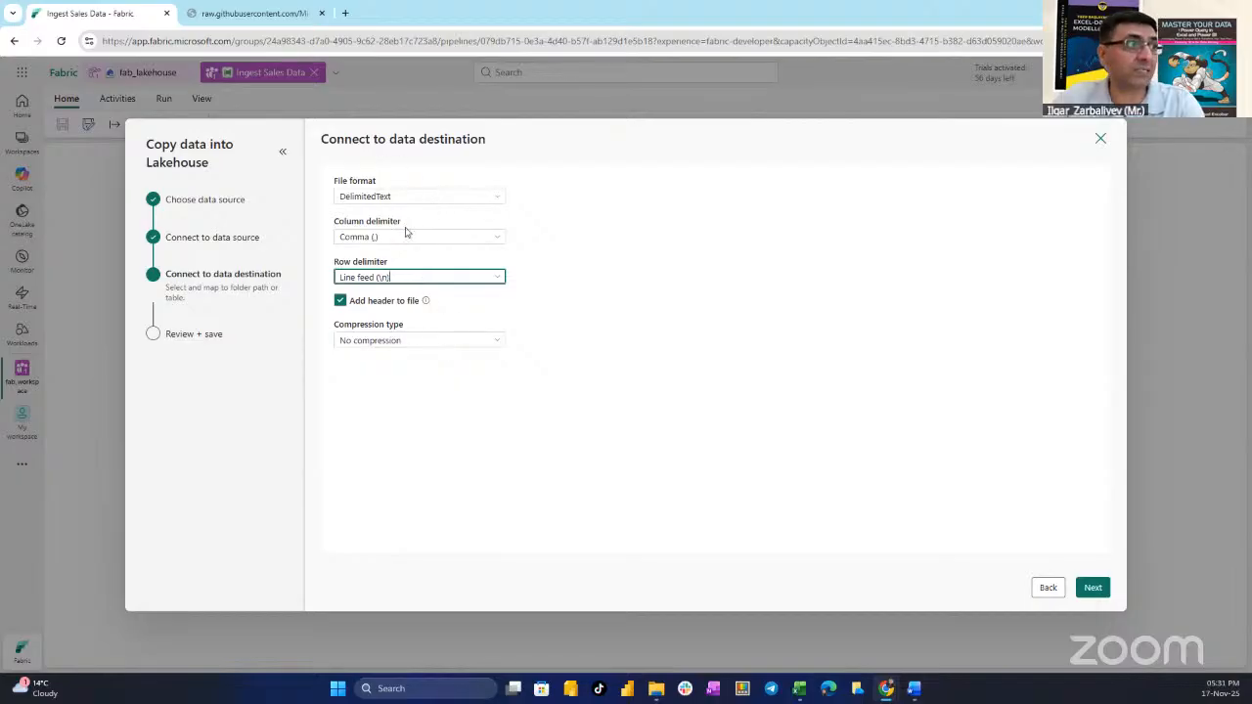
Step: Review the copy summary, save and run the pipeline with immediate data transfer, and enlarge the output area to check the run status
{"action": "left_click", "coordinate": [1093, 587]}
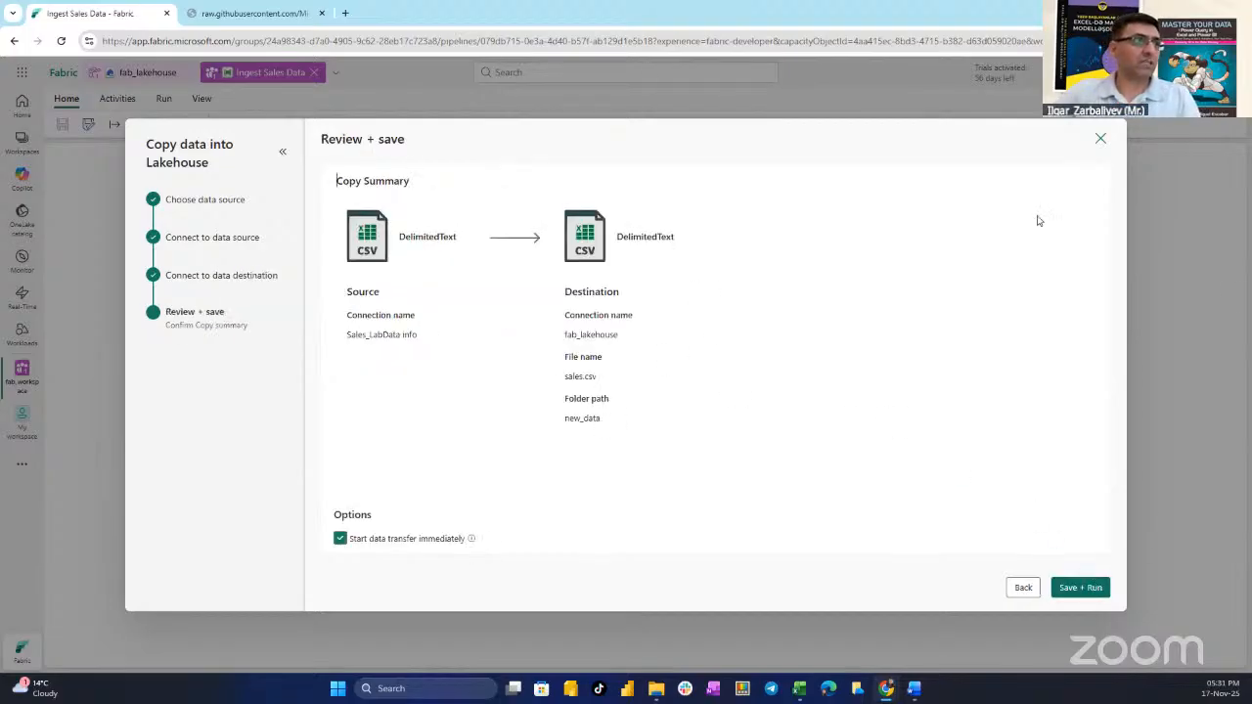
{"action": "left_click", "coordinate": [1100, 591]}
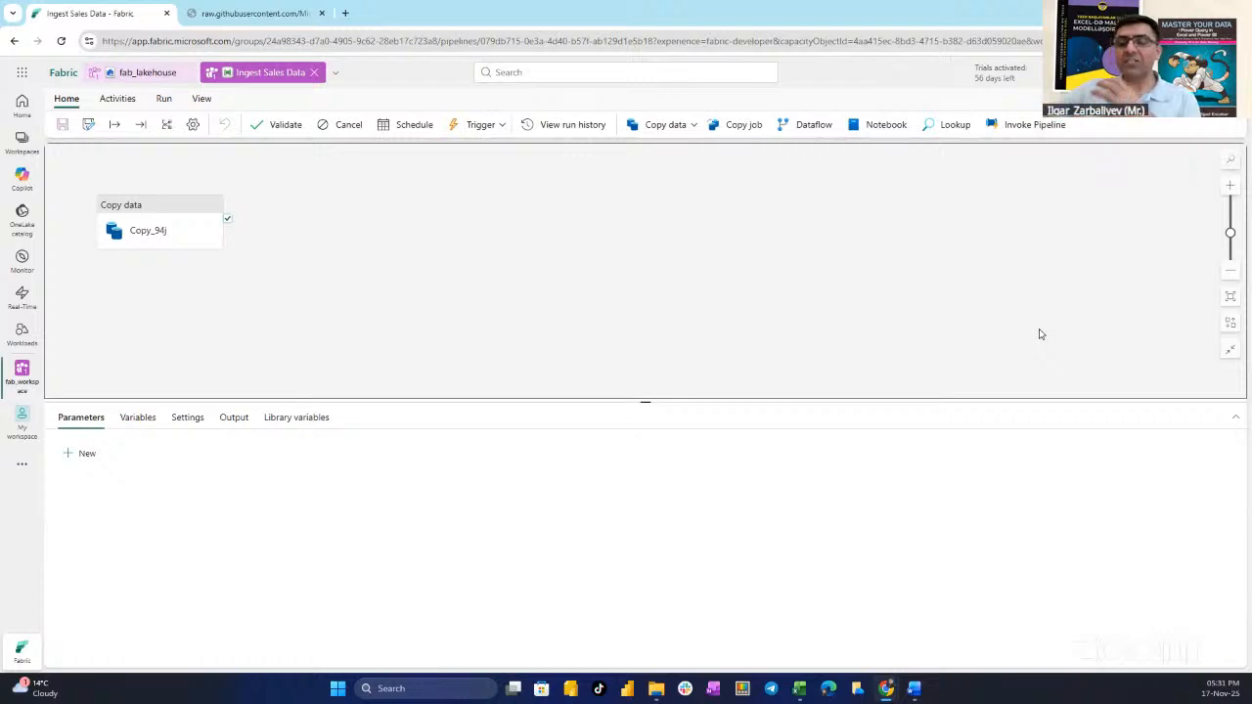
{"action": "left_click", "coordinate": [232, 13]}
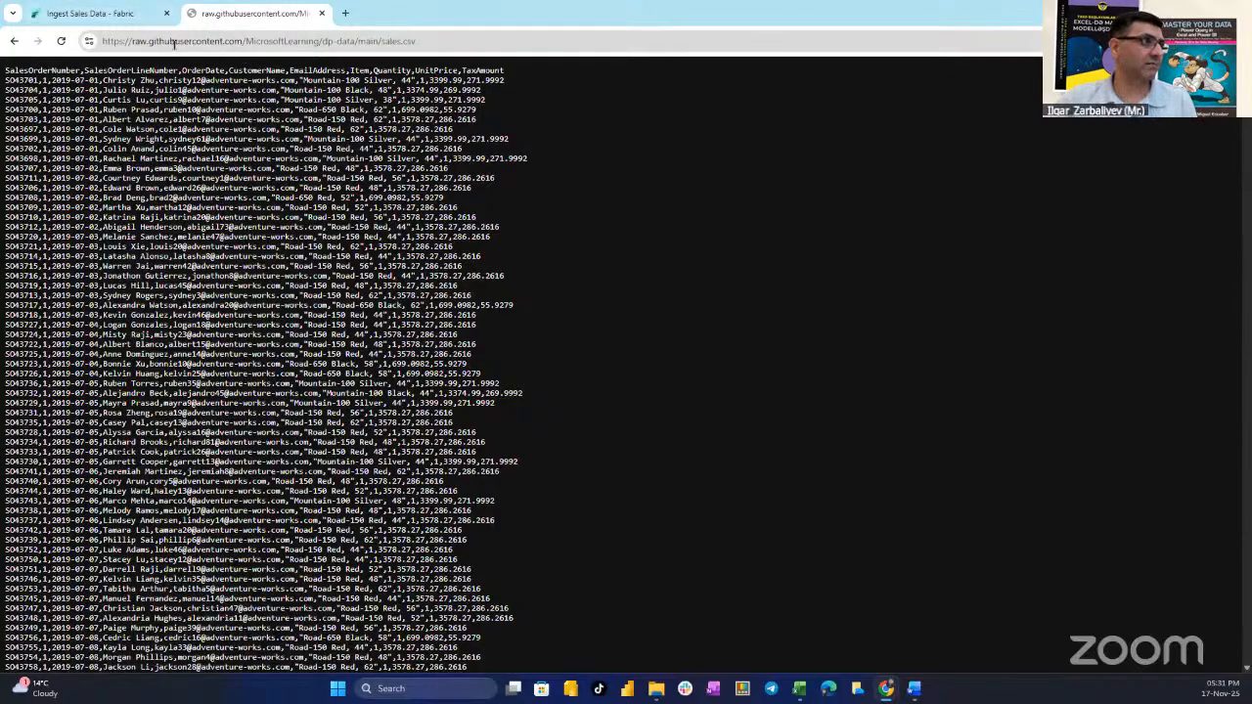
{"action": "left_click", "coordinate": [98, 13]}
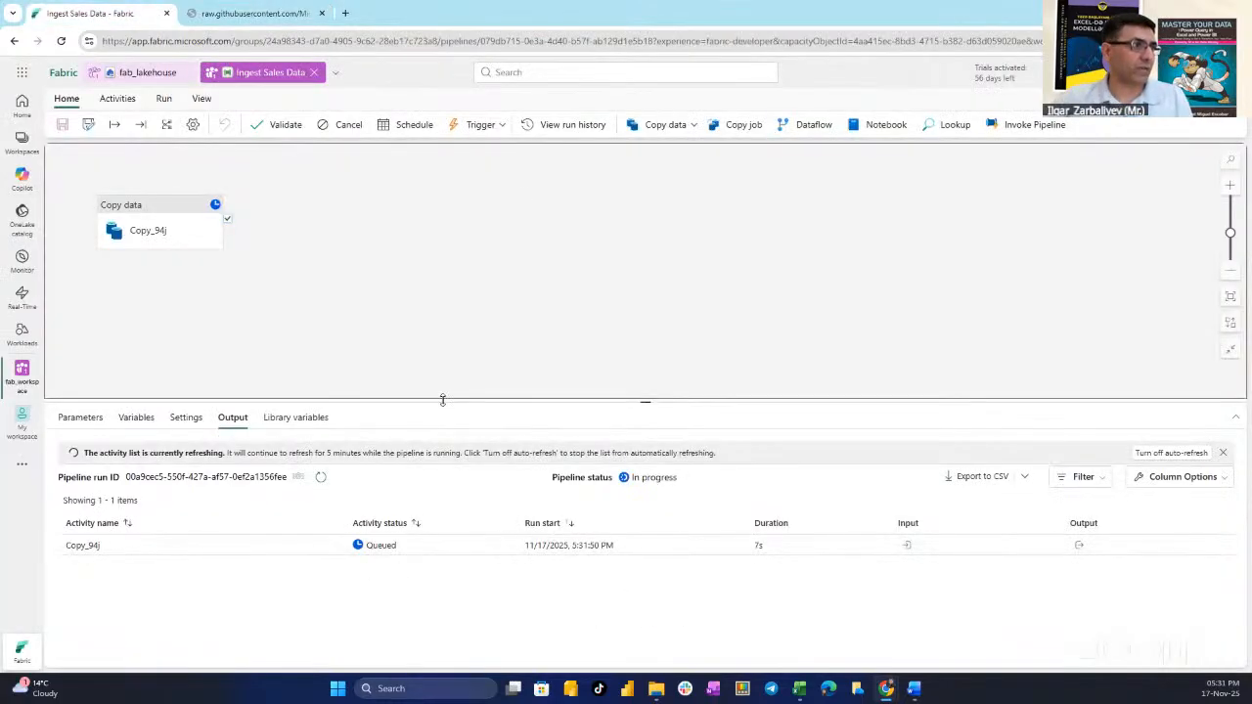
{"action": "left_click_drag", "start_coordinate": [444, 396], "coordinate": [442, 311]}
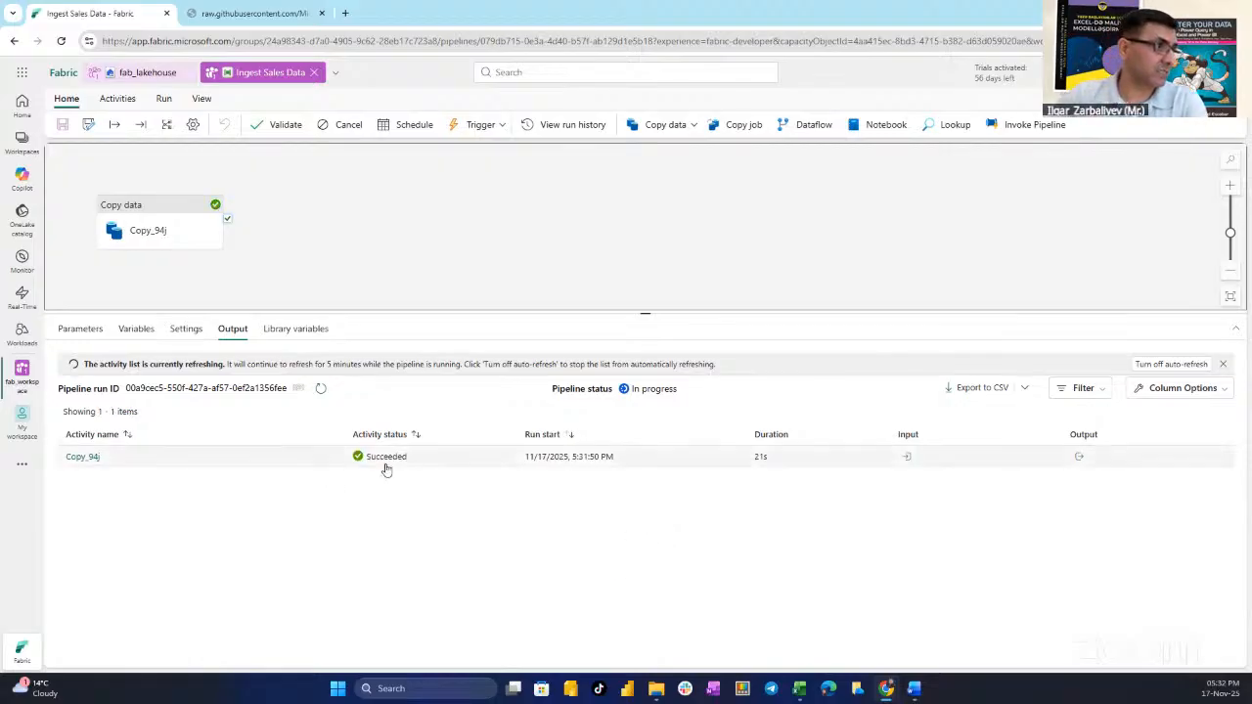
Step: Refresh the new_data folder in fab_lakehouse and preview the copied sales.csv file
{"action": "left_click", "coordinate": [144, 74]}
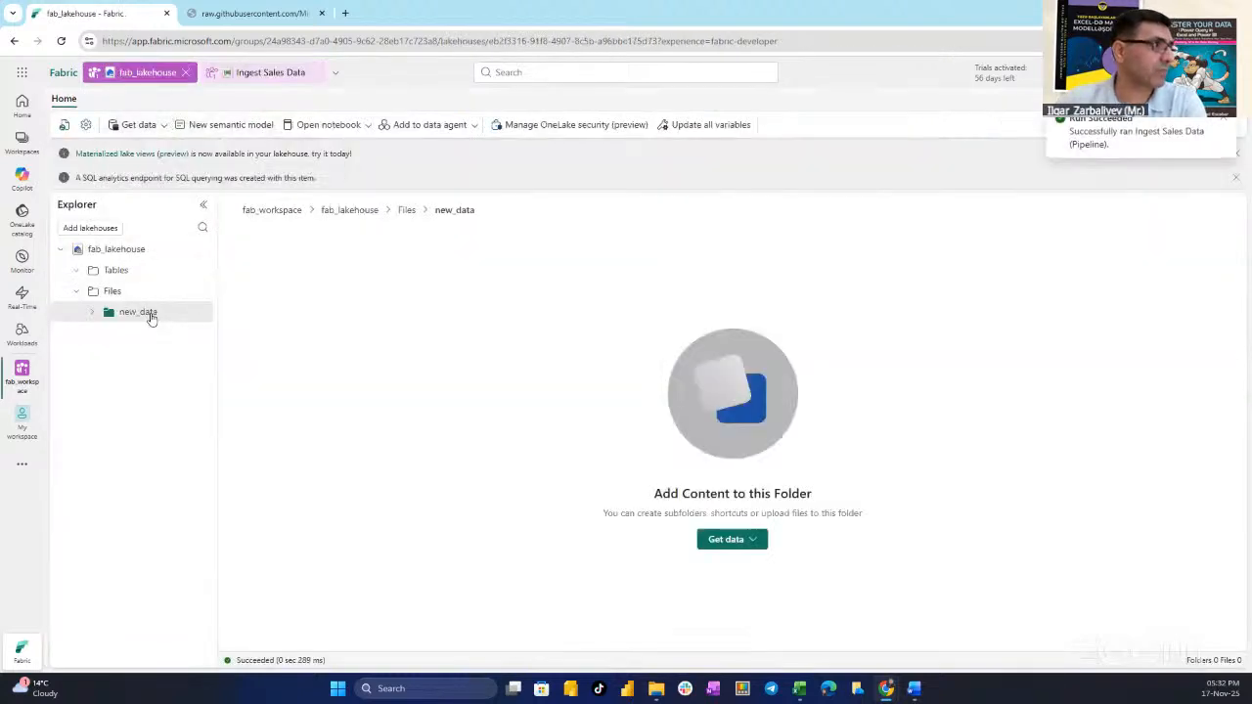
{"action": "left_click", "coordinate": [201, 315]}
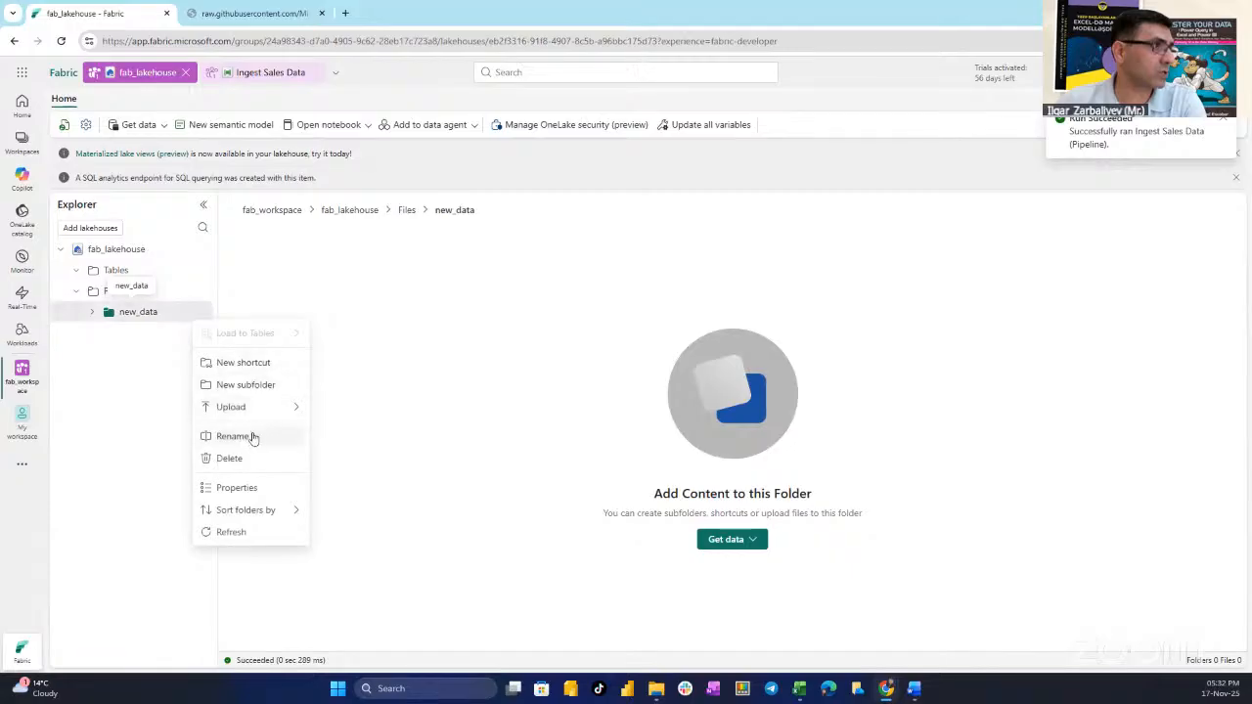
{"action": "left_click", "coordinate": [261, 533]}
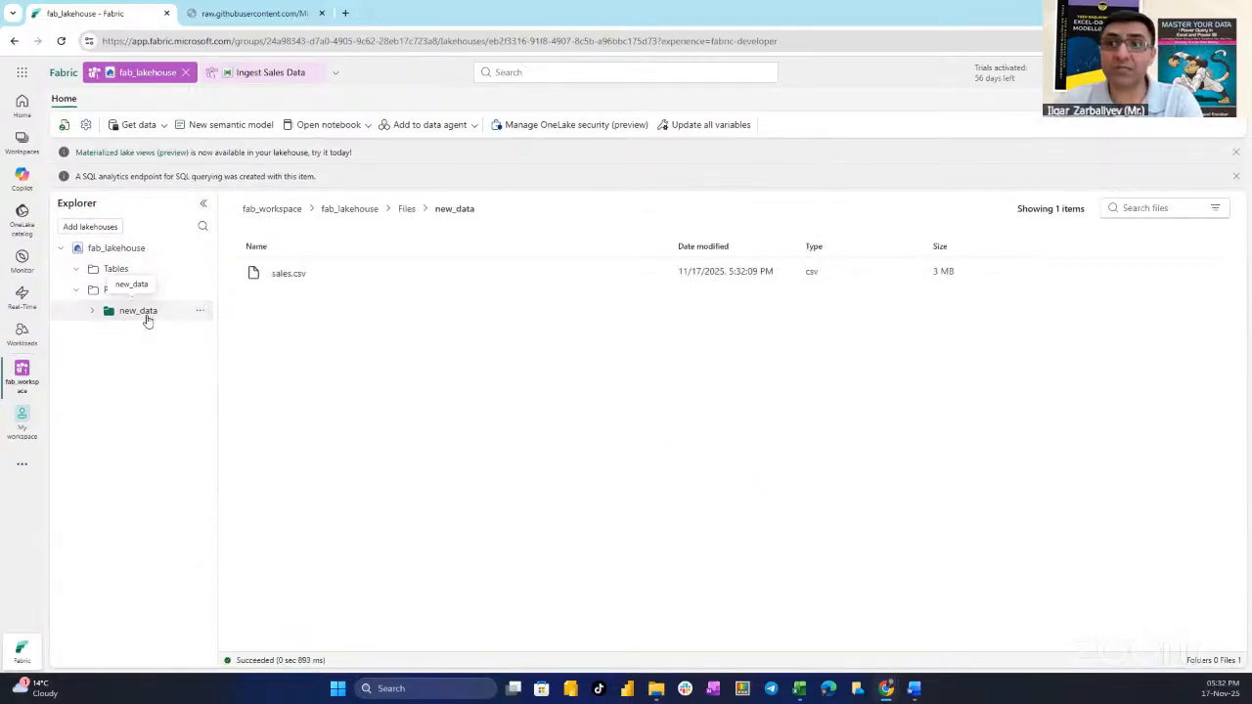
{"action": "left_click", "coordinate": [299, 274]}
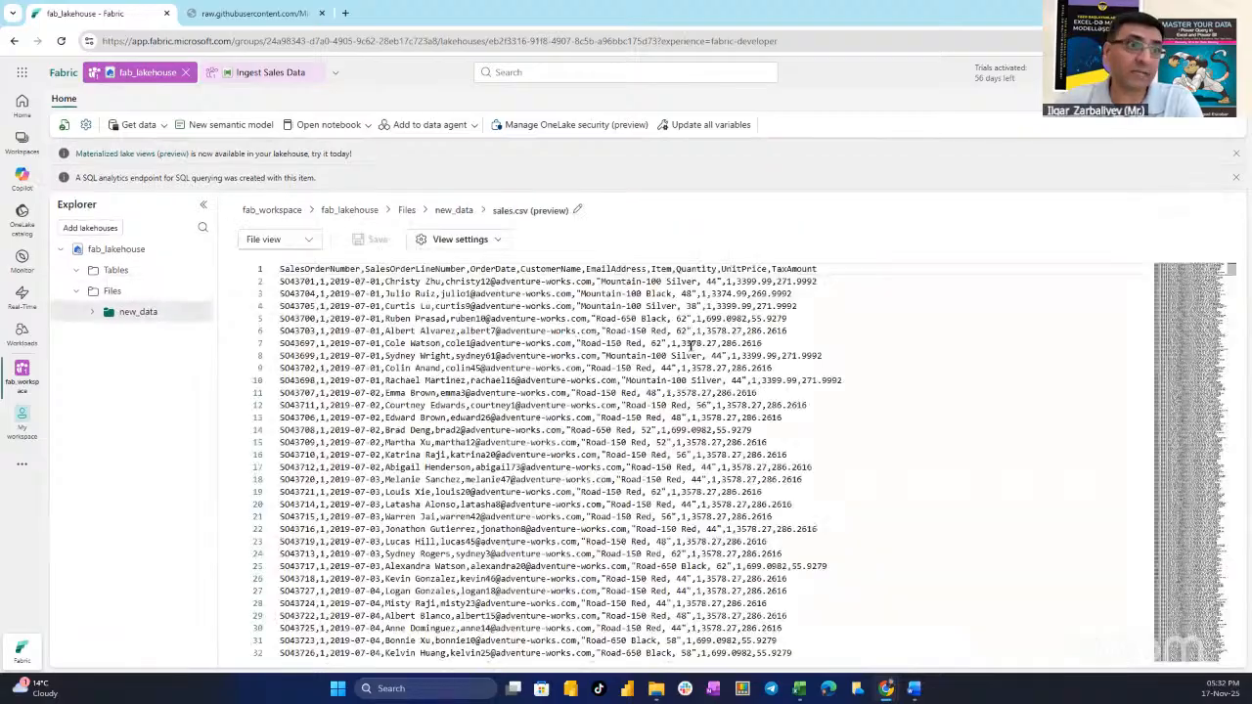
Step: Dismiss the information banners in fab_lakehouse and check the available lakehouse view modes without switching
{"action": "left_click", "coordinate": [1236, 178]}
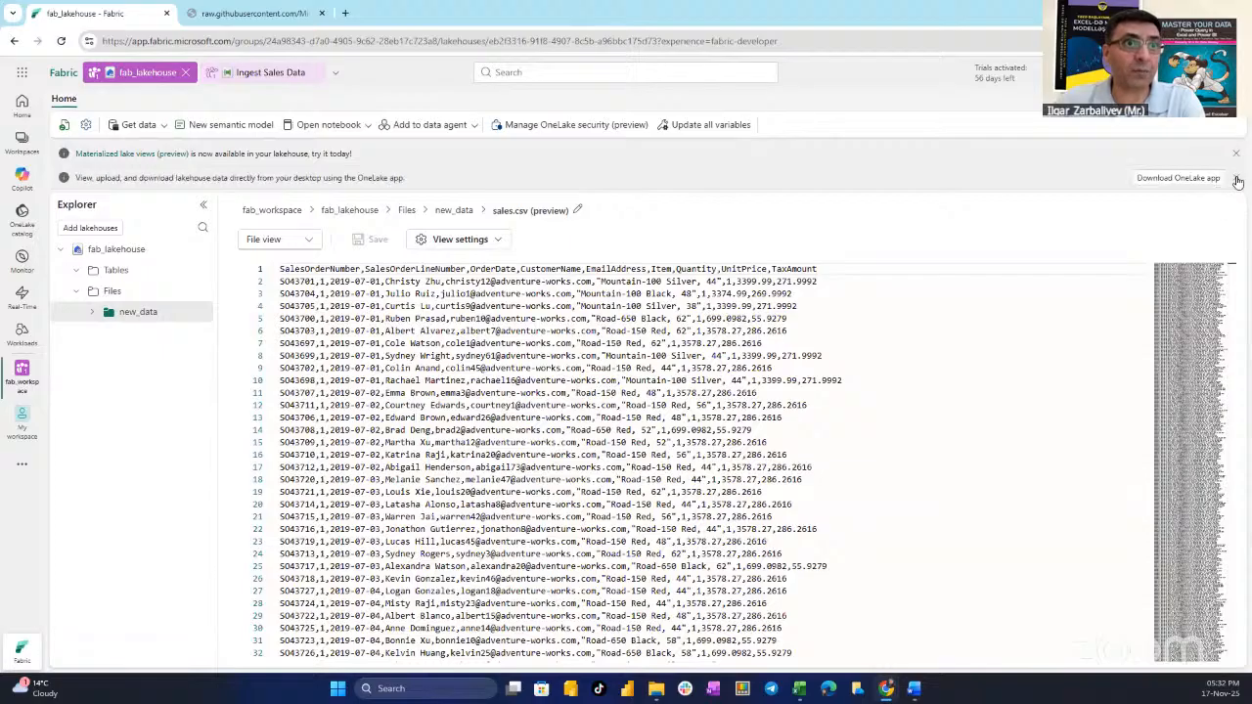
{"action": "left_click", "coordinate": [1237, 179]}
{"action": "left_click", "coordinate": [1236, 154]}
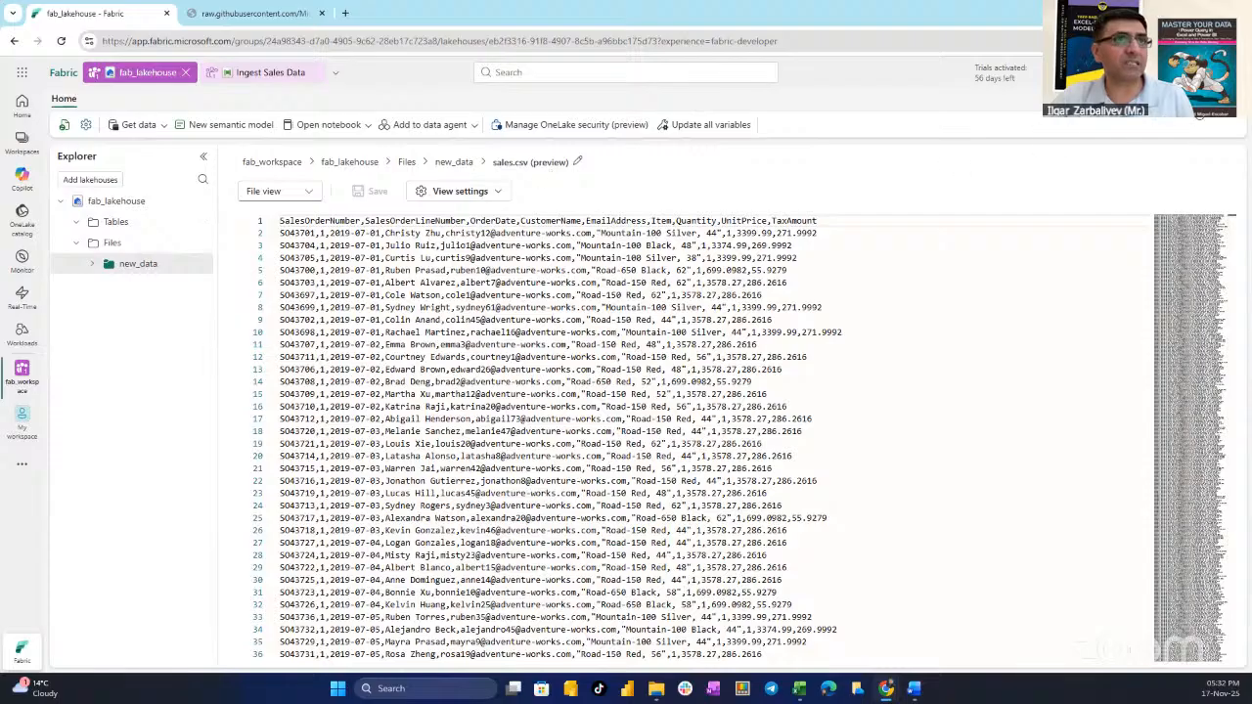
{"action": "left_click", "coordinate": [1141, 99]}
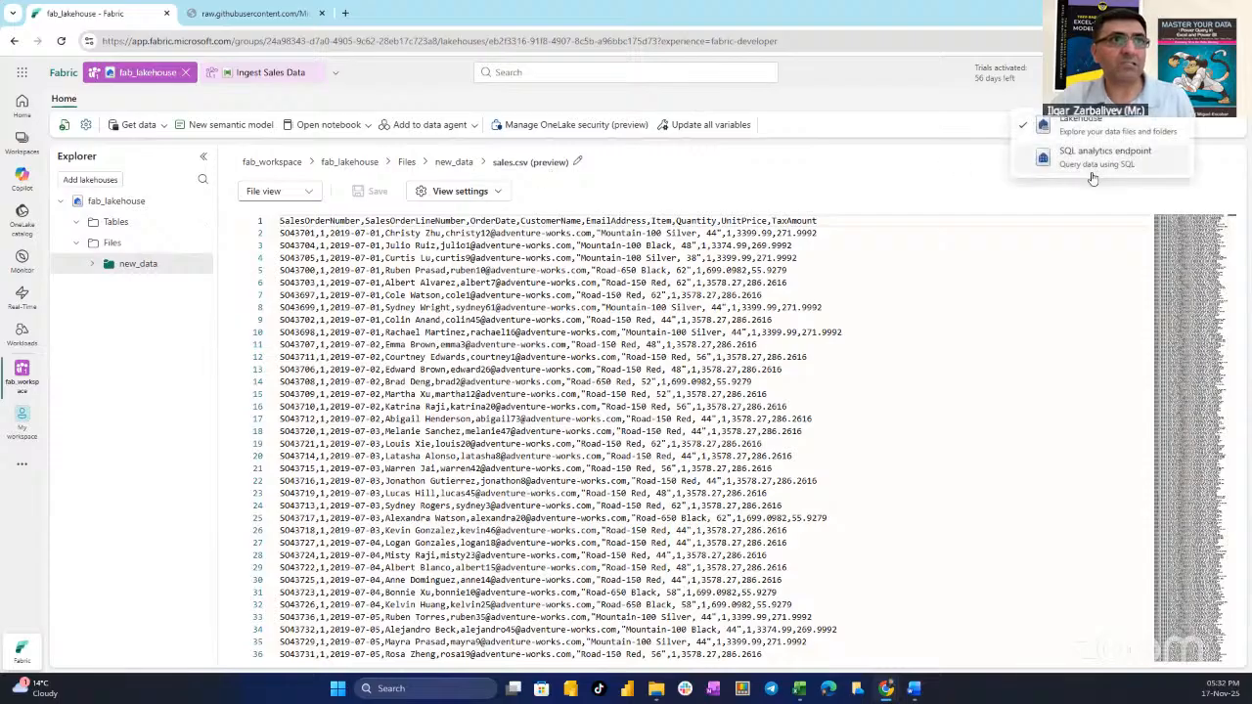
{"action": "left_click", "coordinate": [910, 132]}
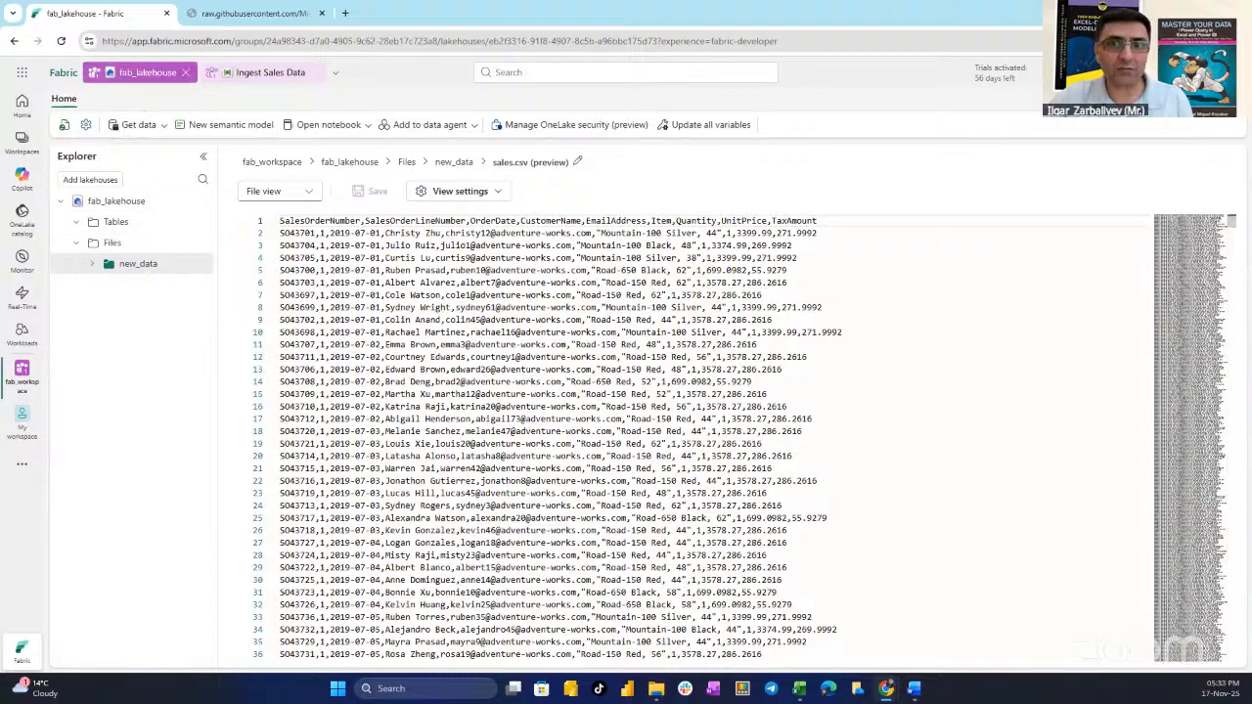
Step: Create a new notebook from fab_lakehouse and replace the starter comments in its first cell with table_name = "sales"
{"action": "left_click", "coordinate": [364, 127]}
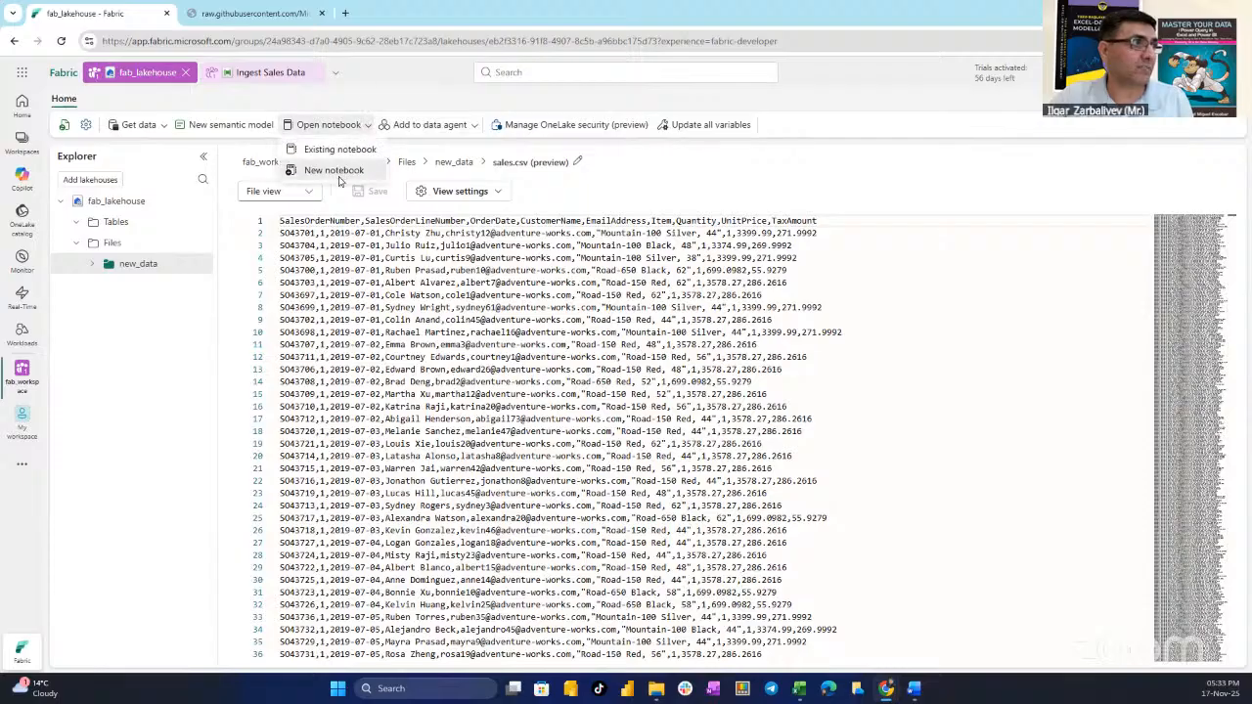
{"action": "left_click", "coordinate": [337, 171]}
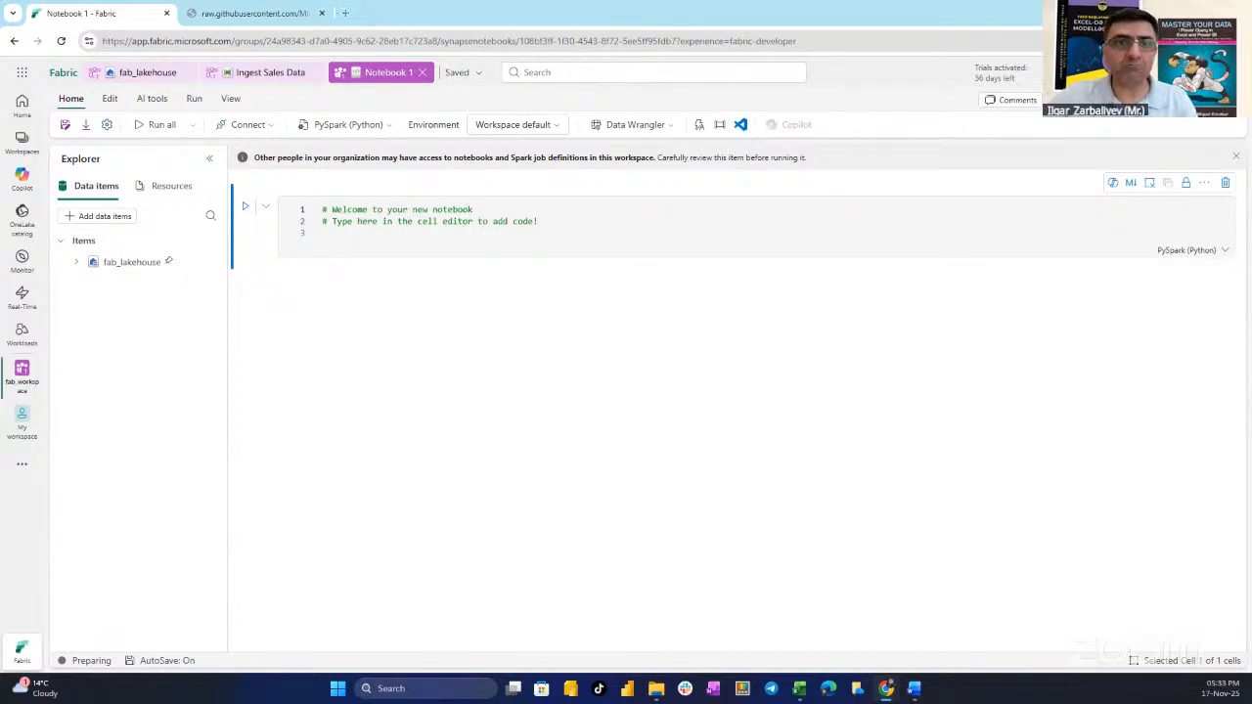
{"action": "left_click_drag", "start_coordinate": [417, 237], "coordinate": [317, 194]}
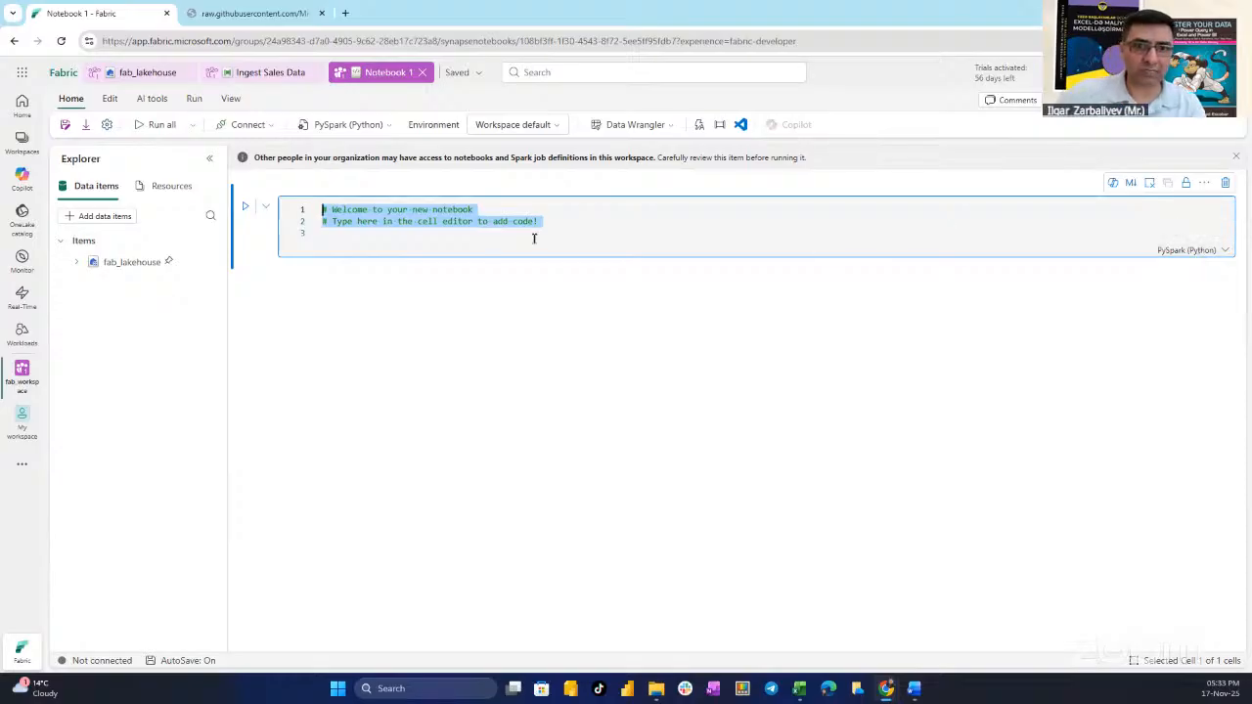
{"action": "type", "text": "table"}
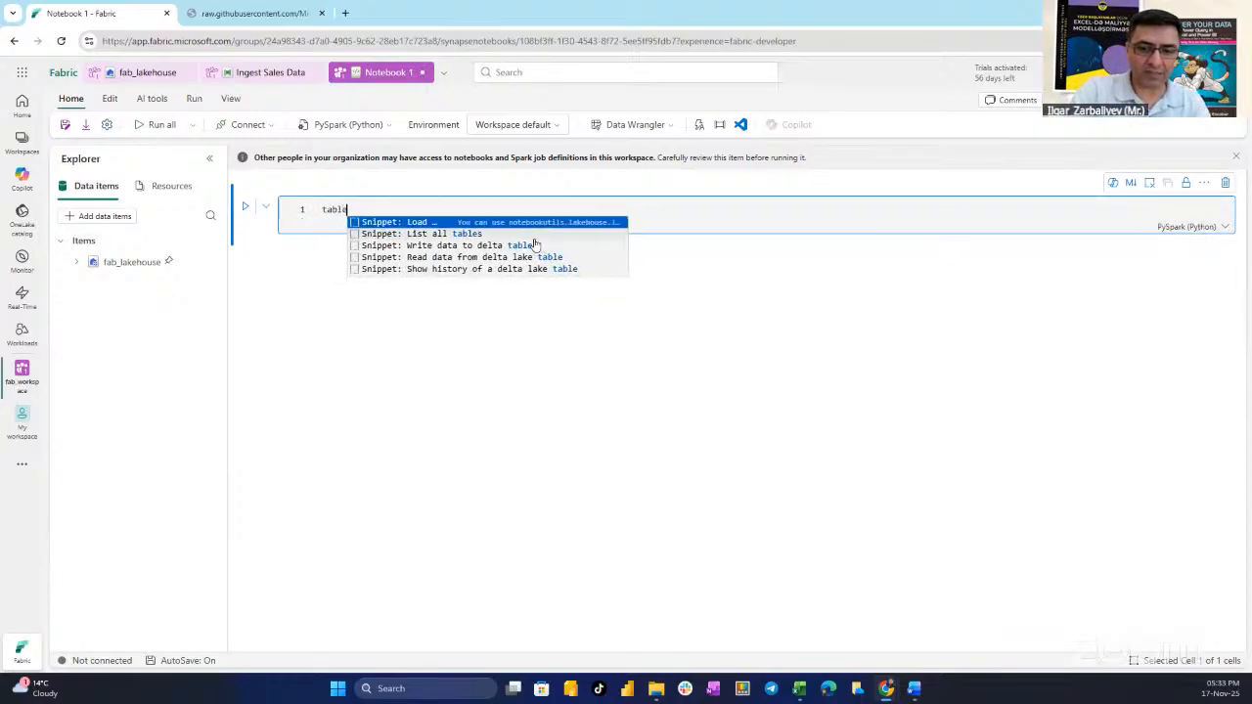
{"action": "type", "text": "_name = \""}
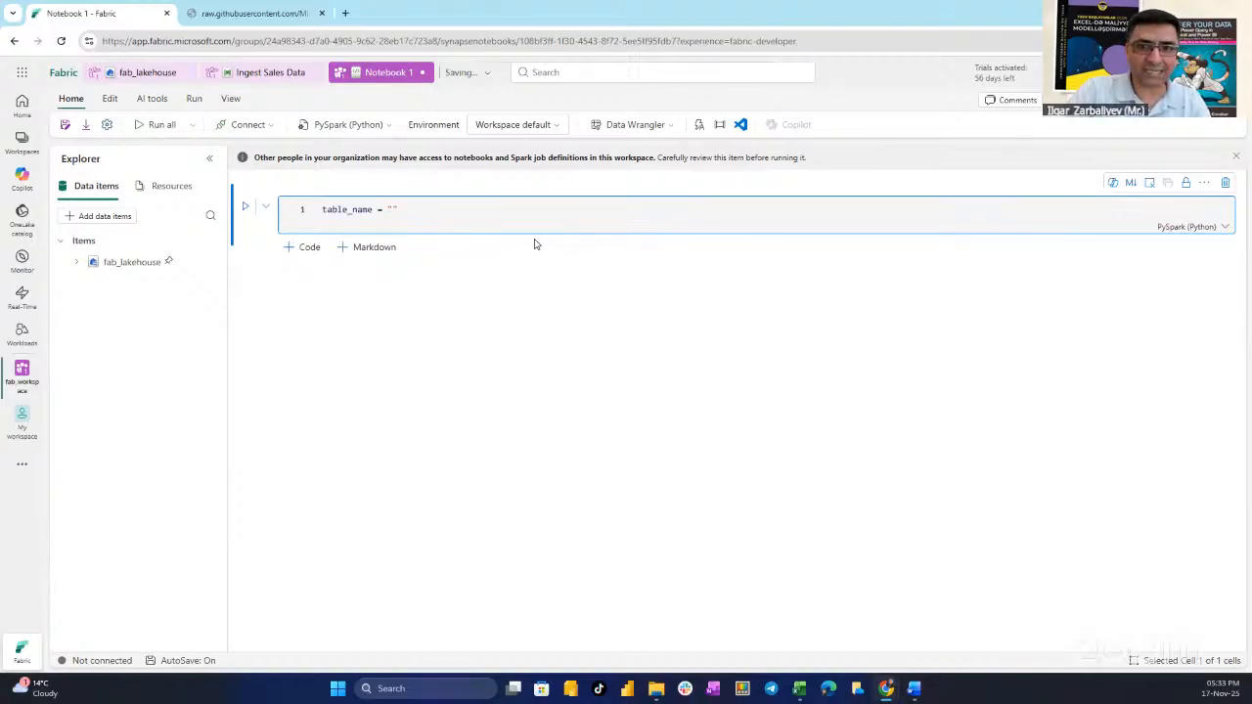
{"action": "type", "text": "sales"}
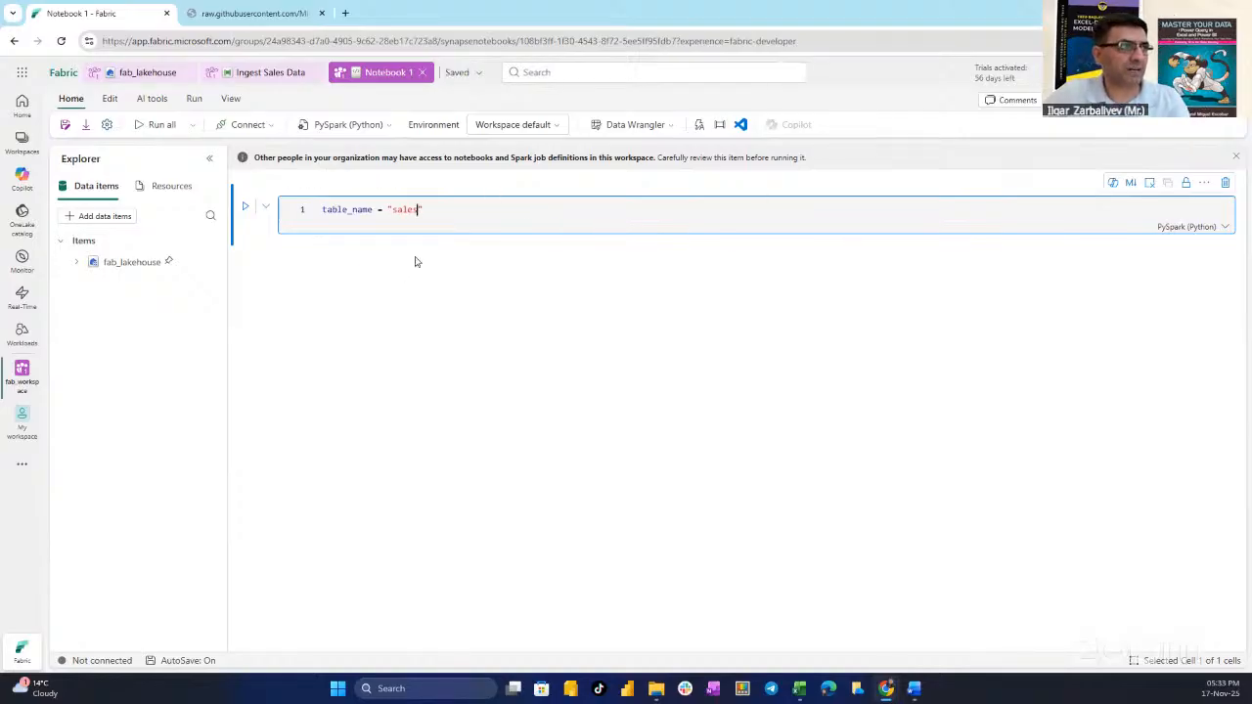
Step: Run the table_name cell and mark it as the notebook's parameter cell
{"action": "left_click", "coordinate": [247, 209]}
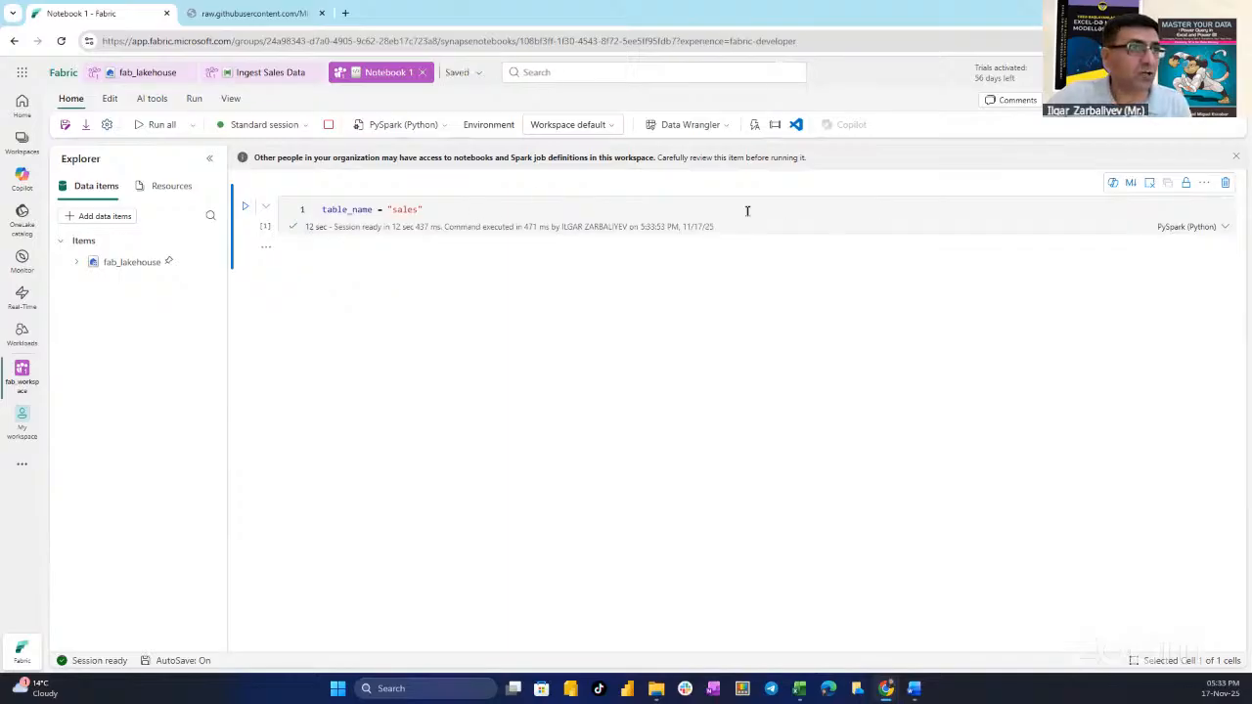
{"action": "left_click", "coordinate": [1205, 183]}
{"action": "left_click", "coordinate": [1178, 347]}
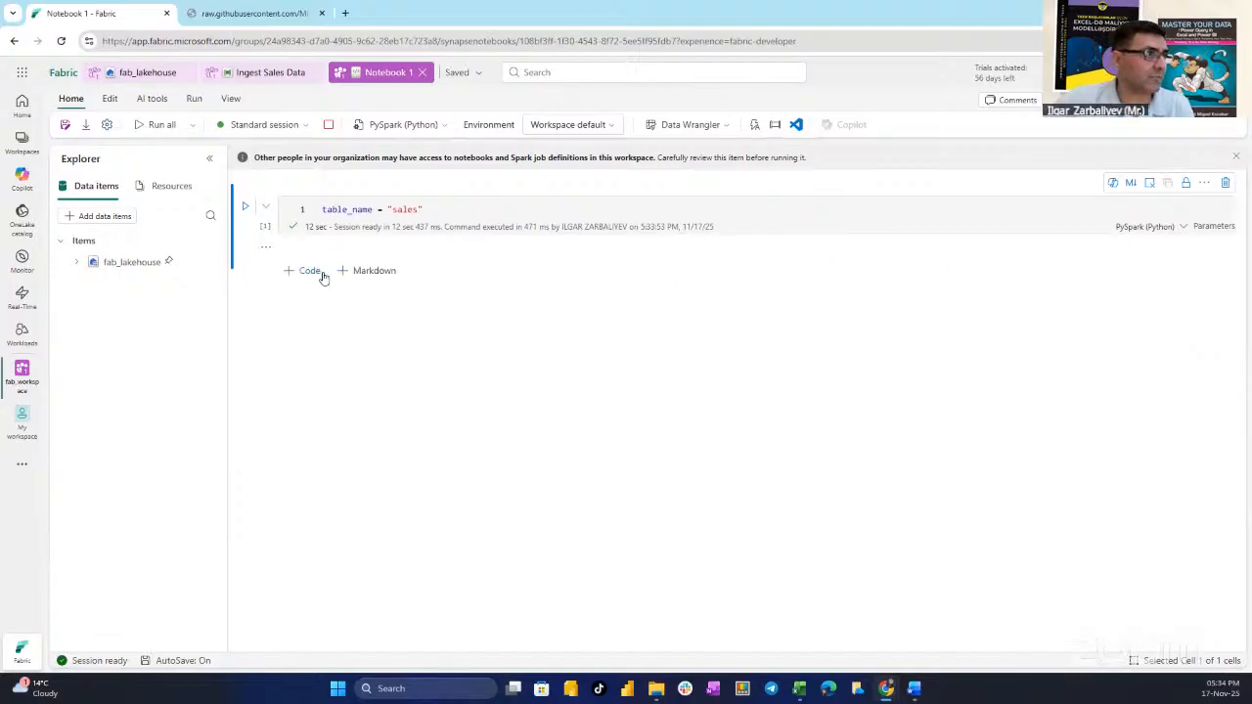
Step: Add a PySpark cell that reads Files/new_data/*.csv with headers, derives Year, Month, FirstName and LastName, reorders the columns and appends to the table_name Delta table
{"action": "left_click", "coordinate": [310, 273]}
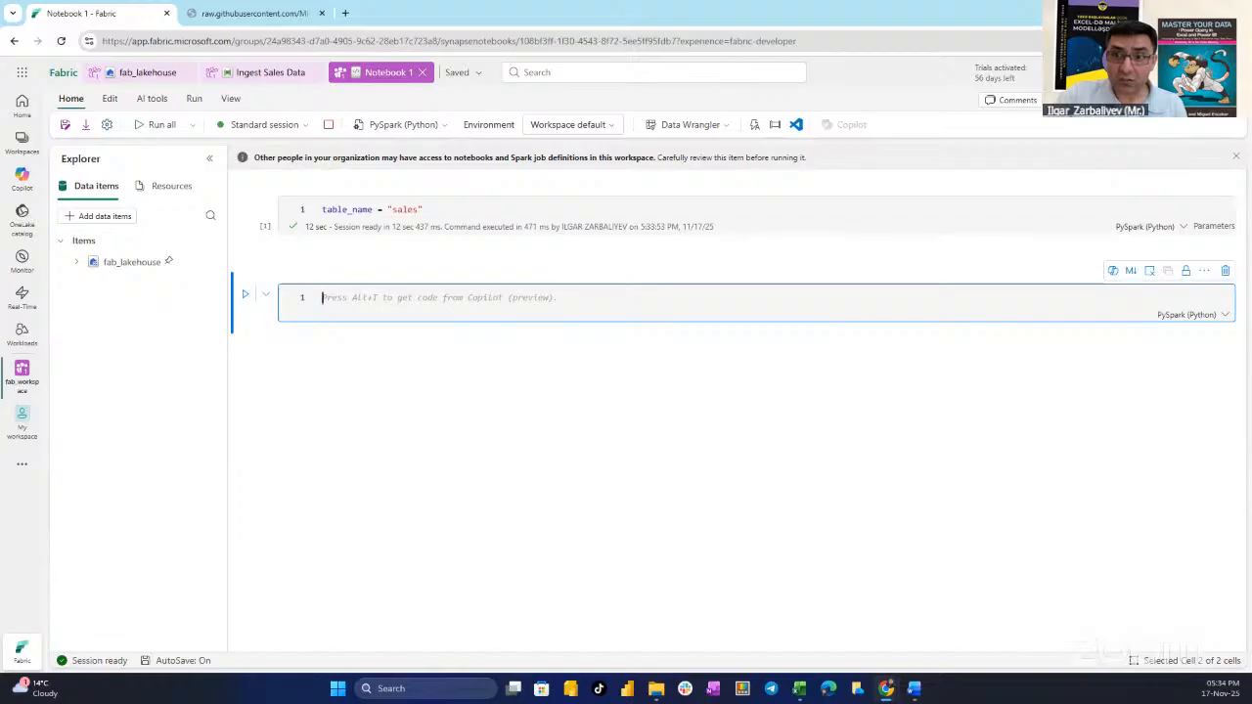
{"action": "key", "text": "alt+Tab"}
{"action": "left_click", "coordinate": [399, 296]}
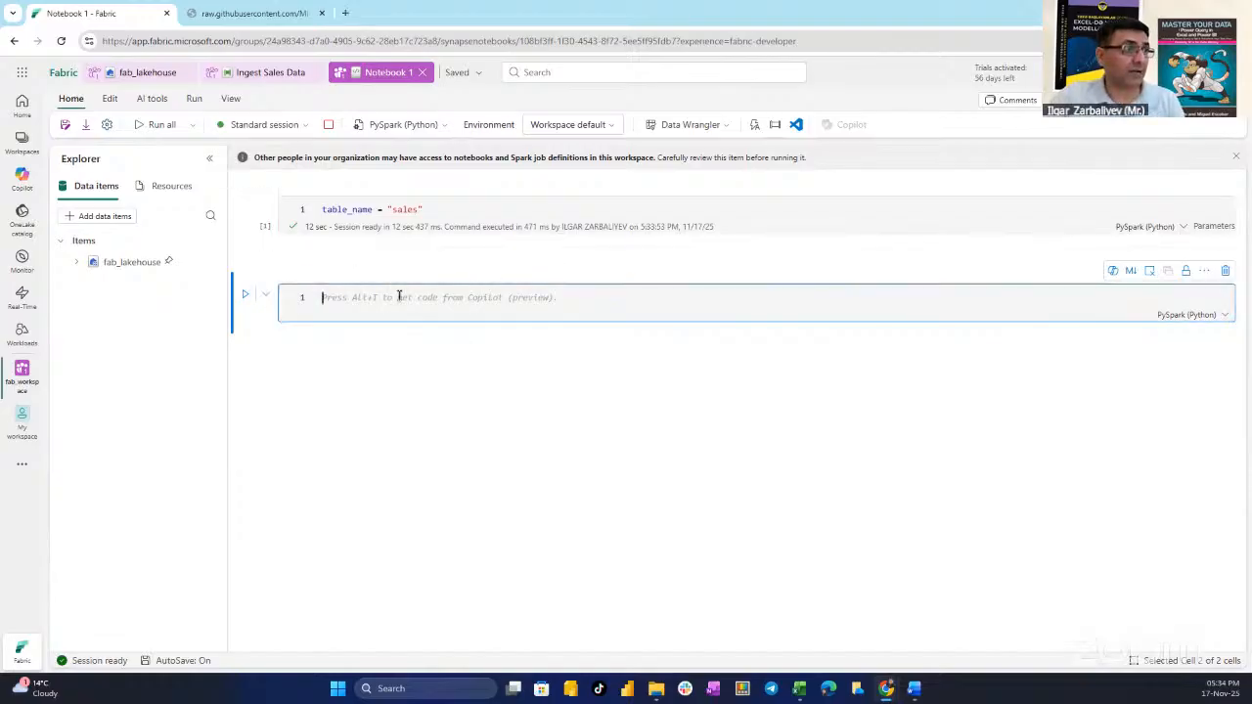
{"action": "type", "text": "from pyspark.sql.functions import *  # Read the new sales data df = spark.read.format(\"csv\").option(\"header\",\"true\").load(\"Files/new_data/*.csv\")  ## Add month and year columns df = df.withColumn(\"Year\", year(col(\"OrderDate\"))).withColumn(\"Month\", month(col(\"OrderDate\")))  # Derive FirstName and LastName columns df = df.withColumn(\"FirstName\", split(col(\"CustomerName\"), \" \").getItem(0)).withColumn(\"LastName\", split(col(\"CustomerName\"), \" \").getItem(1))  # Filter and reorder columns df = df[\"SalesOrderNumber\", \"SalesOrderLineNumber\", \"OrderDate\", \"Year\", \"Month\", \"FirstName\", \"LastName\", \"EmailAddress\", \"Item\", \"Quantity\", \"UnitPrice\", \"TaxAmount\"]  # Load the data into a table df.write.format(\"delta\").mode(\"append\").saveAsTable(table_name)"}
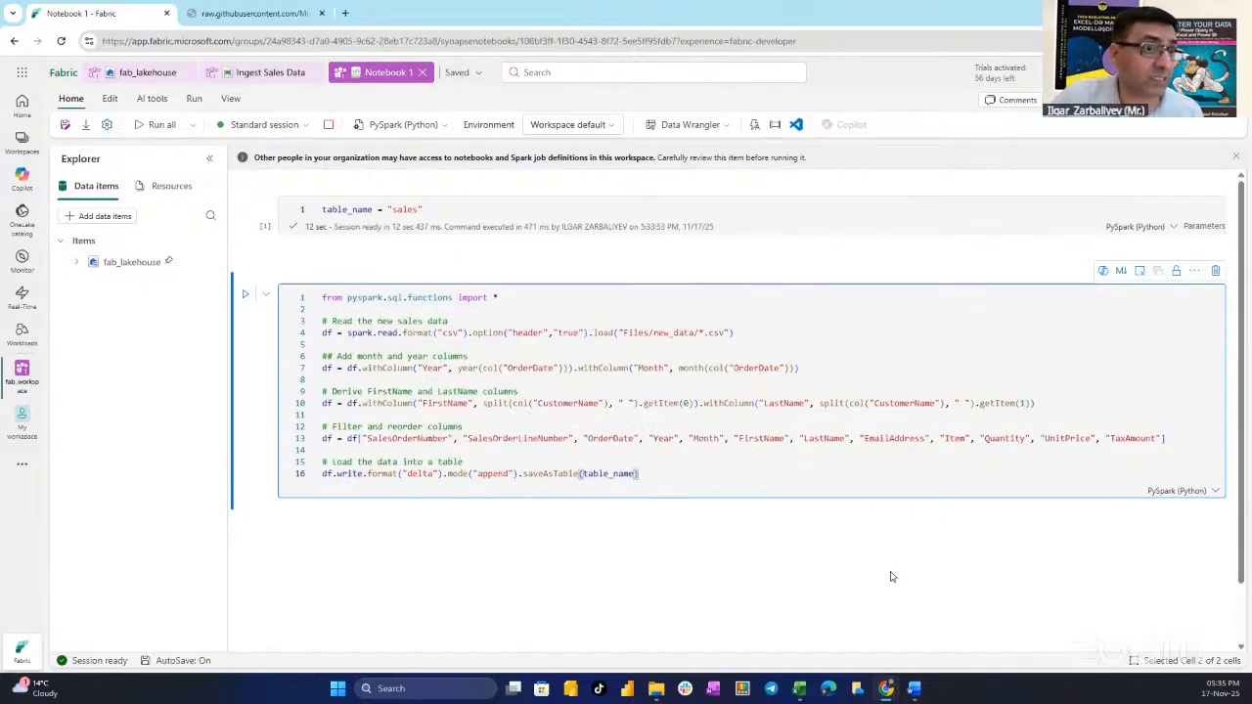
Step: Run the data-loading cell and expand its Spark jobs to monitor their progress
{"action": "left_click", "coordinate": [247, 296]}
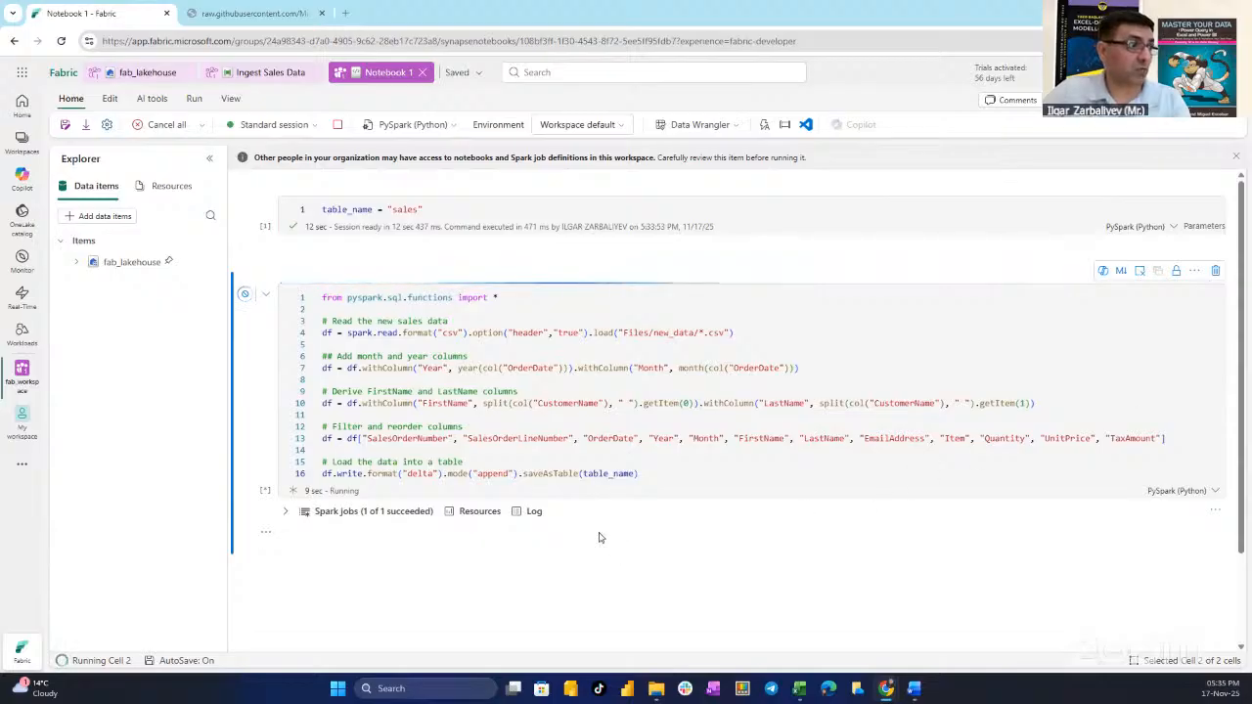
{"action": "left_click", "coordinate": [284, 514]}
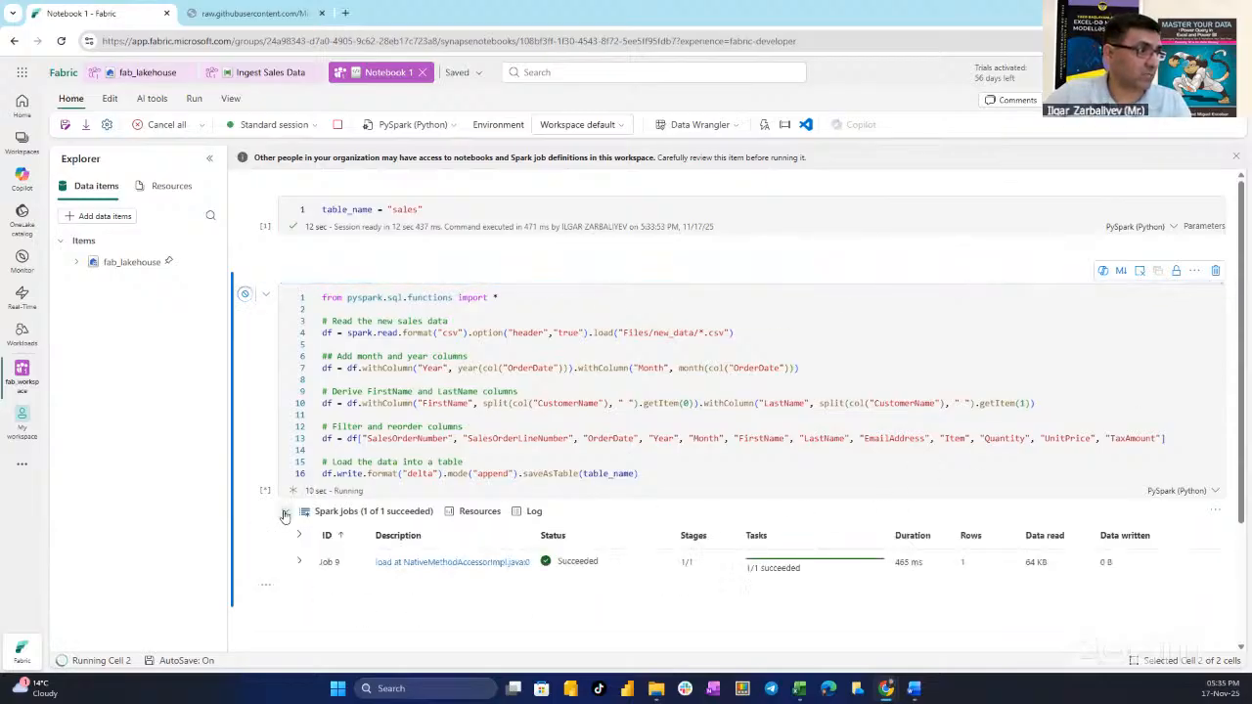
{"action": "scroll", "coordinate": [646, 592], "scroll_direction": "down", "scroll_amount": 1}
{"action": "scroll", "coordinate": [646, 592], "scroll_direction": "down", "scroll_amount": 1}
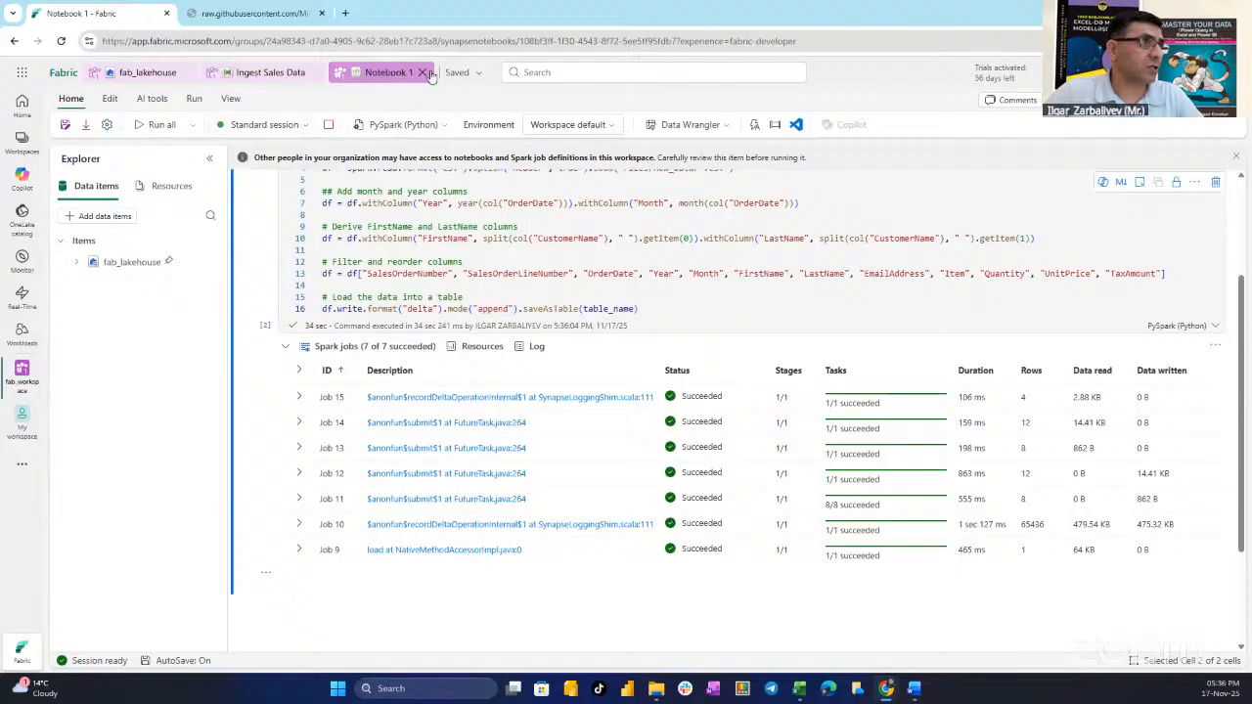
Step: Rename the notebook as Load Sales
{"action": "left_click", "coordinate": [480, 76]}
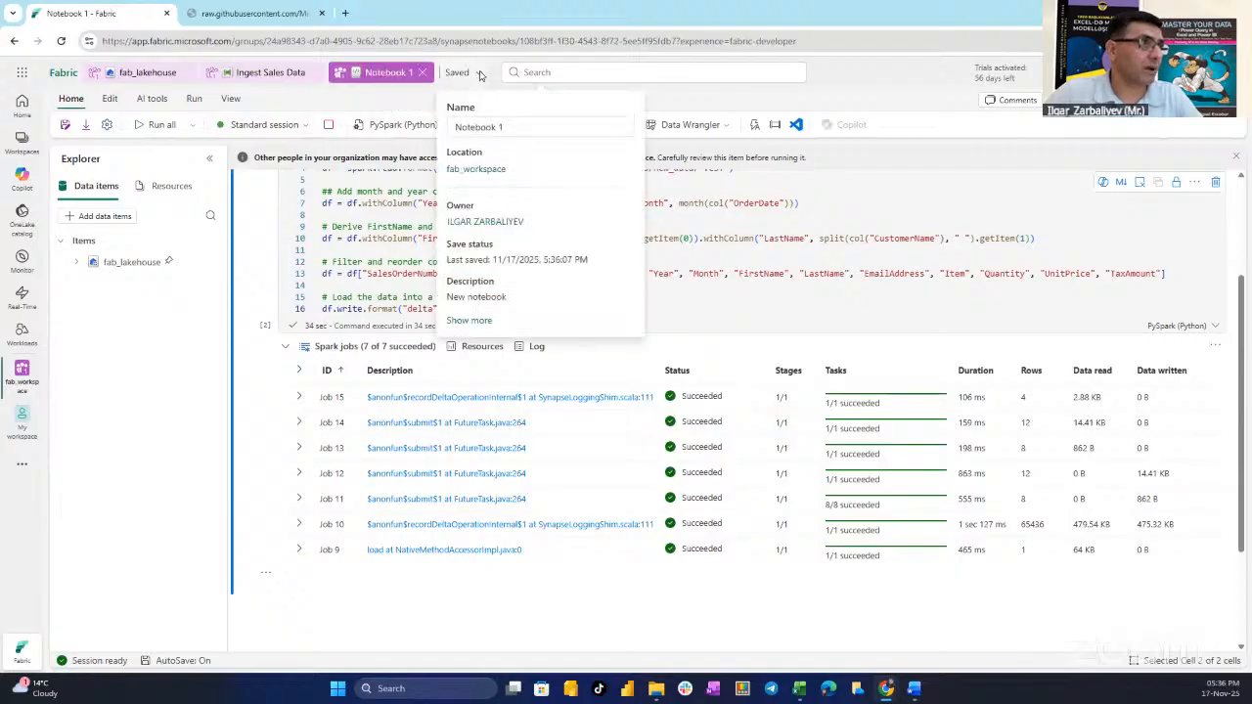
{"action": "left_click", "coordinate": [517, 121]}
{"action": "type", "text": "Load Sales"}
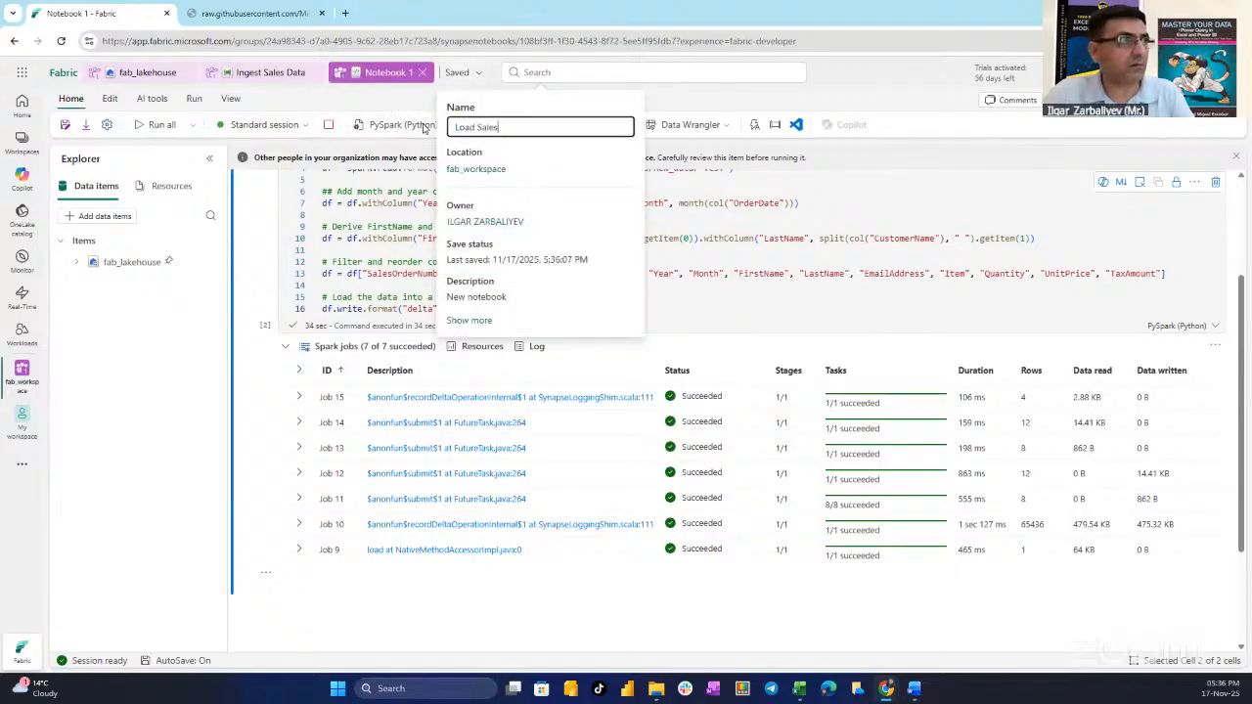
{"action": "left_click", "coordinate": [875, 161]}
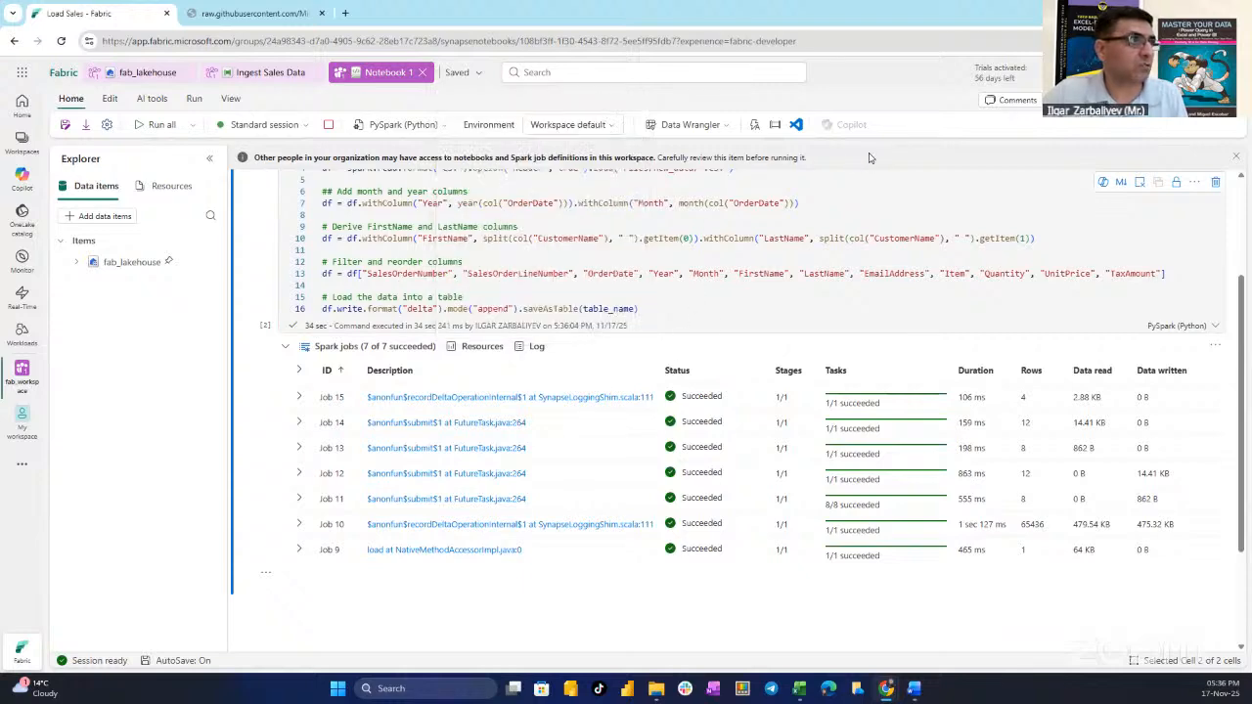
Step: Refresh and expand the Tables of fab_lakehouse to check for the sales table, and view the contents of the new_data folder
{"action": "left_click", "coordinate": [140, 80]}
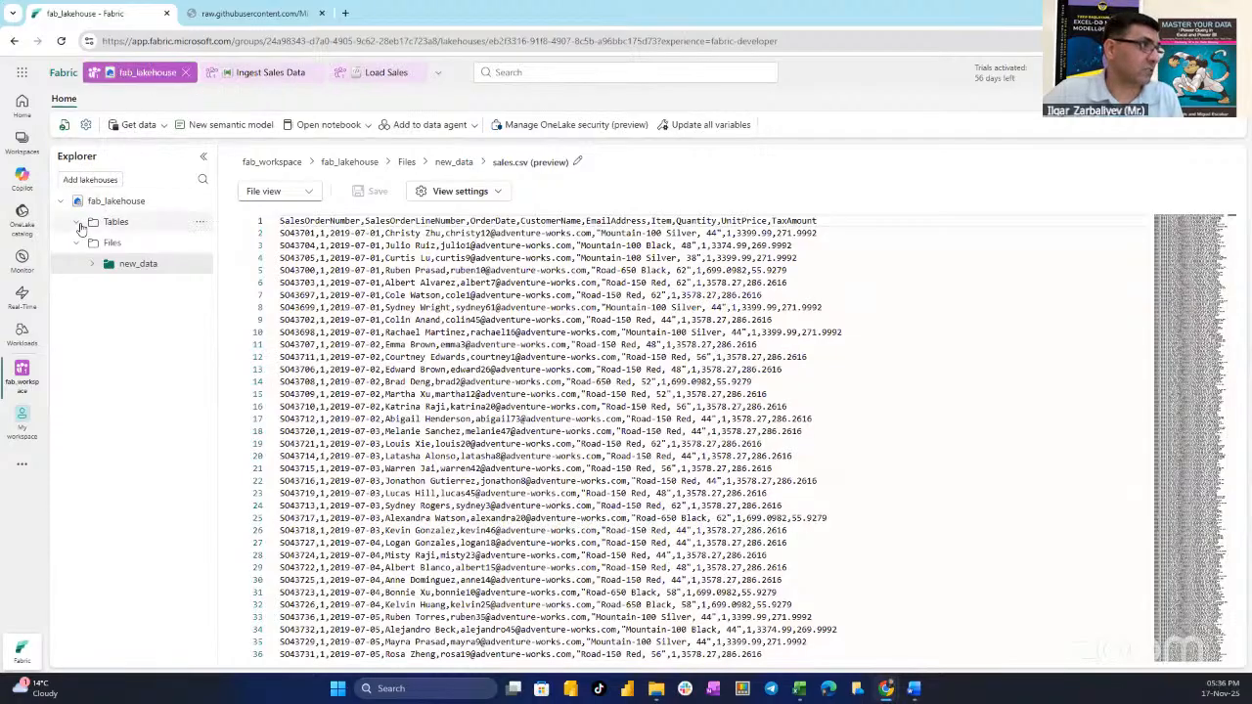
{"action": "left_click", "coordinate": [200, 223]}
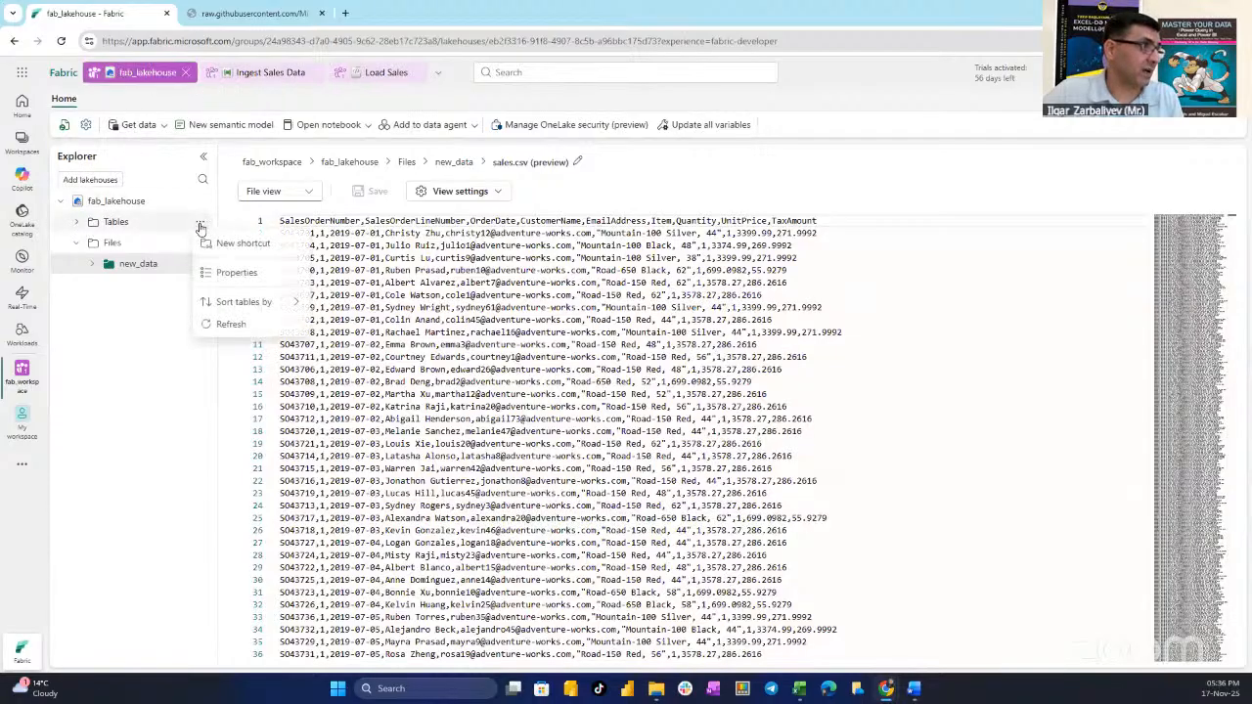
{"action": "left_click", "coordinate": [234, 324]}
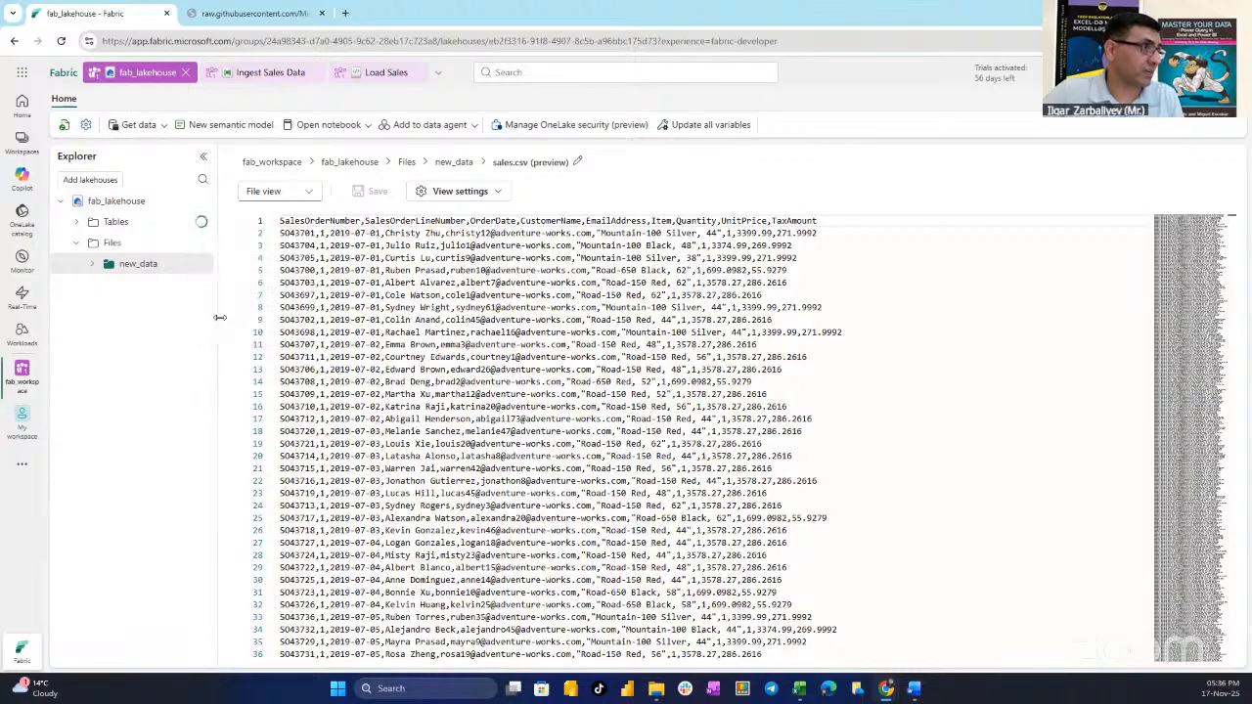
{"action": "left_click", "coordinate": [77, 222]}
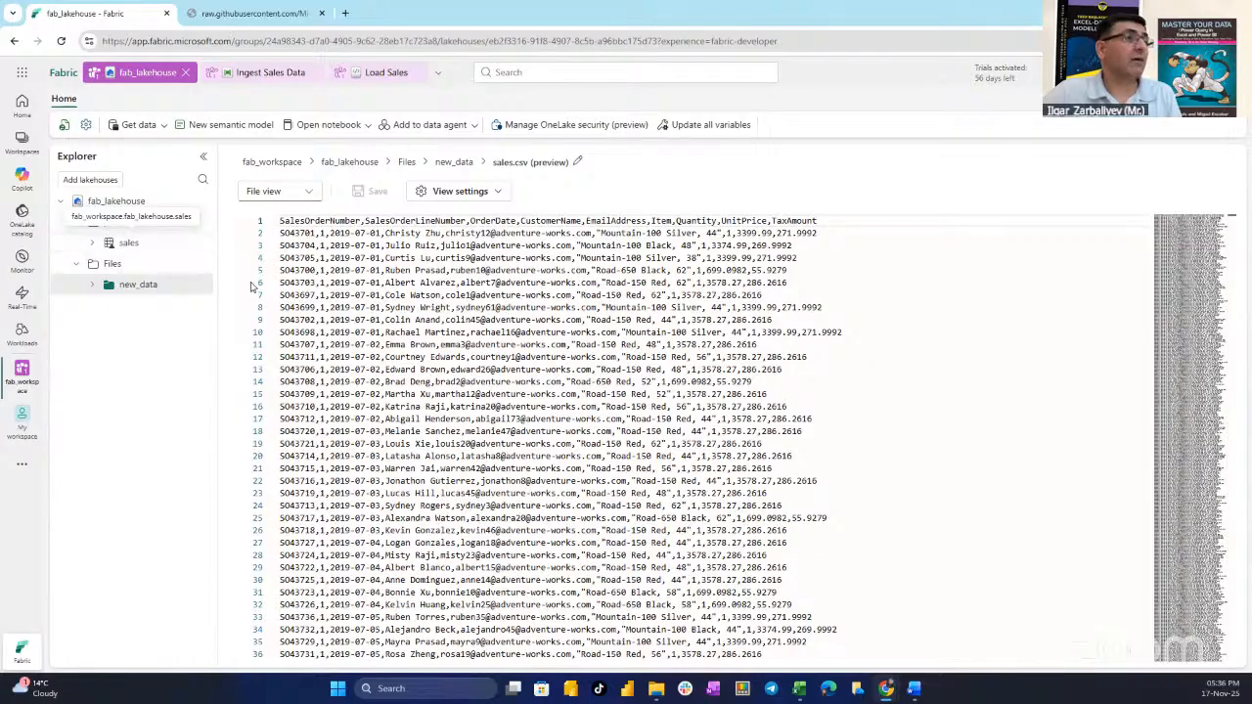
{"action": "left_click", "coordinate": [131, 284]}
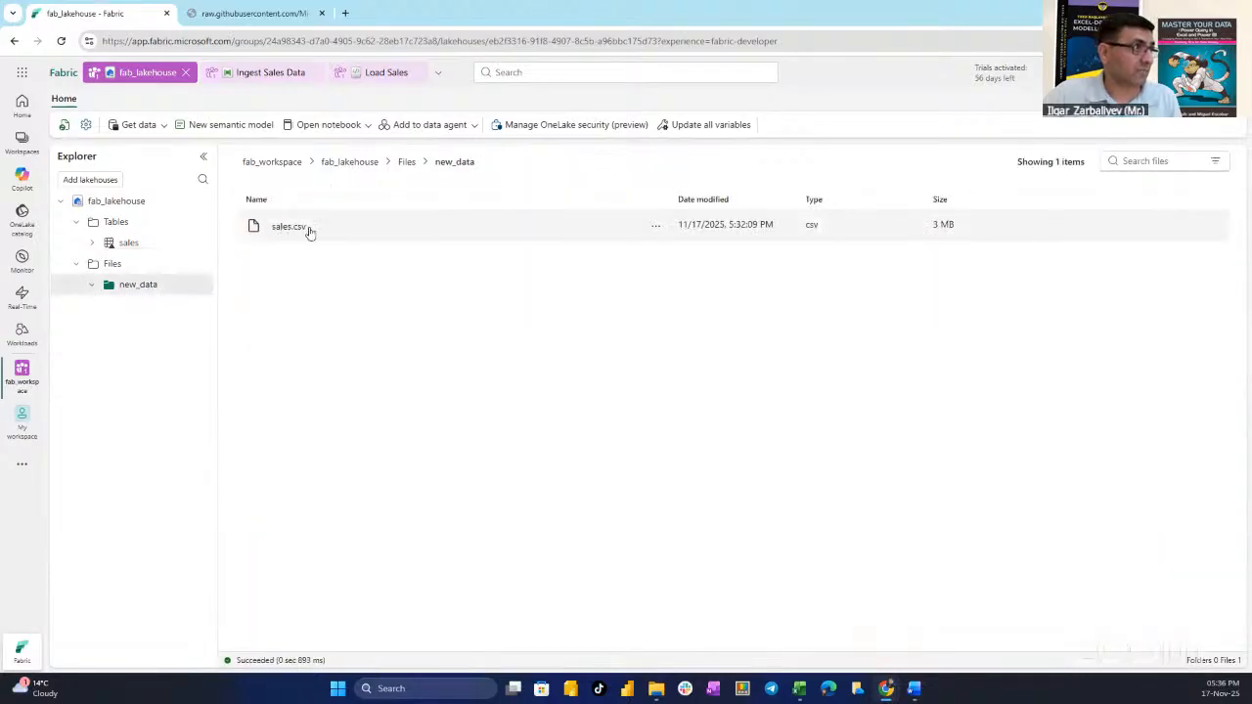
Step: Preview the rows of the sales table in fab_lakehouse
{"action": "left_click", "coordinate": [132, 243]}
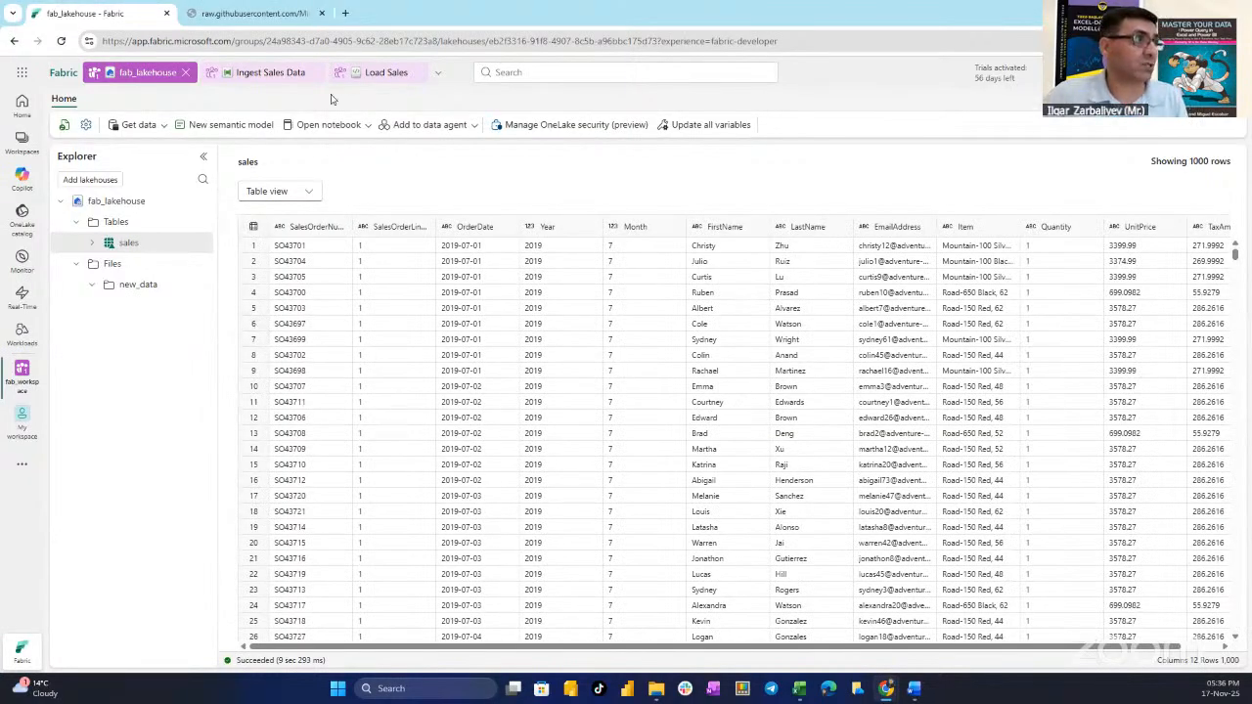
Step: Reload the Ingest Sales Data pipeline and add a Delete data activity to it
{"action": "left_click", "coordinate": [265, 74]}
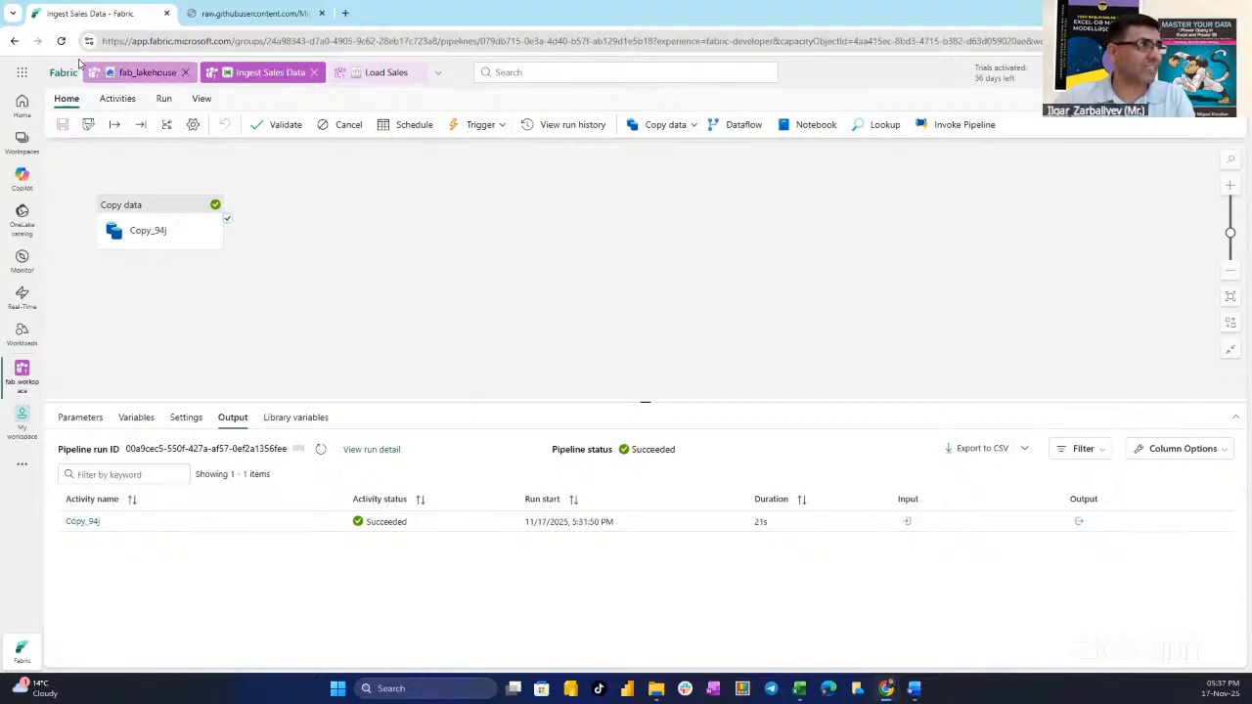
{"action": "left_click", "coordinate": [60, 41]}
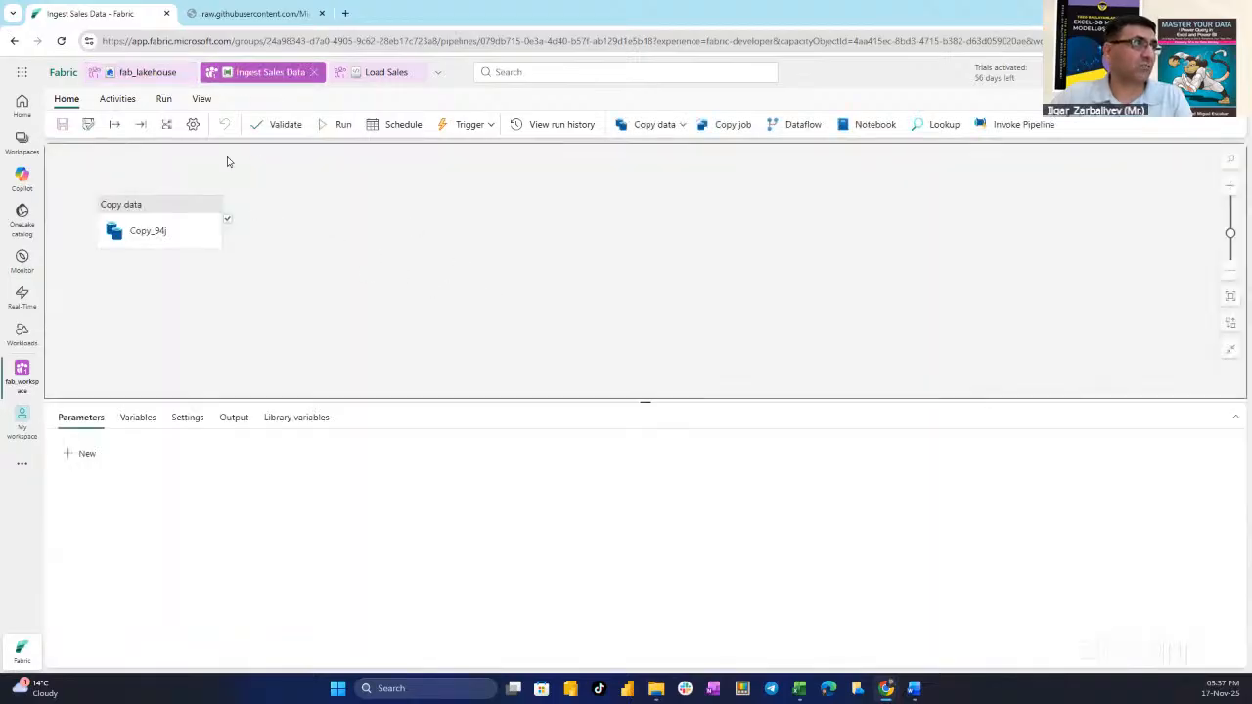
{"action": "left_click", "coordinate": [119, 98]}
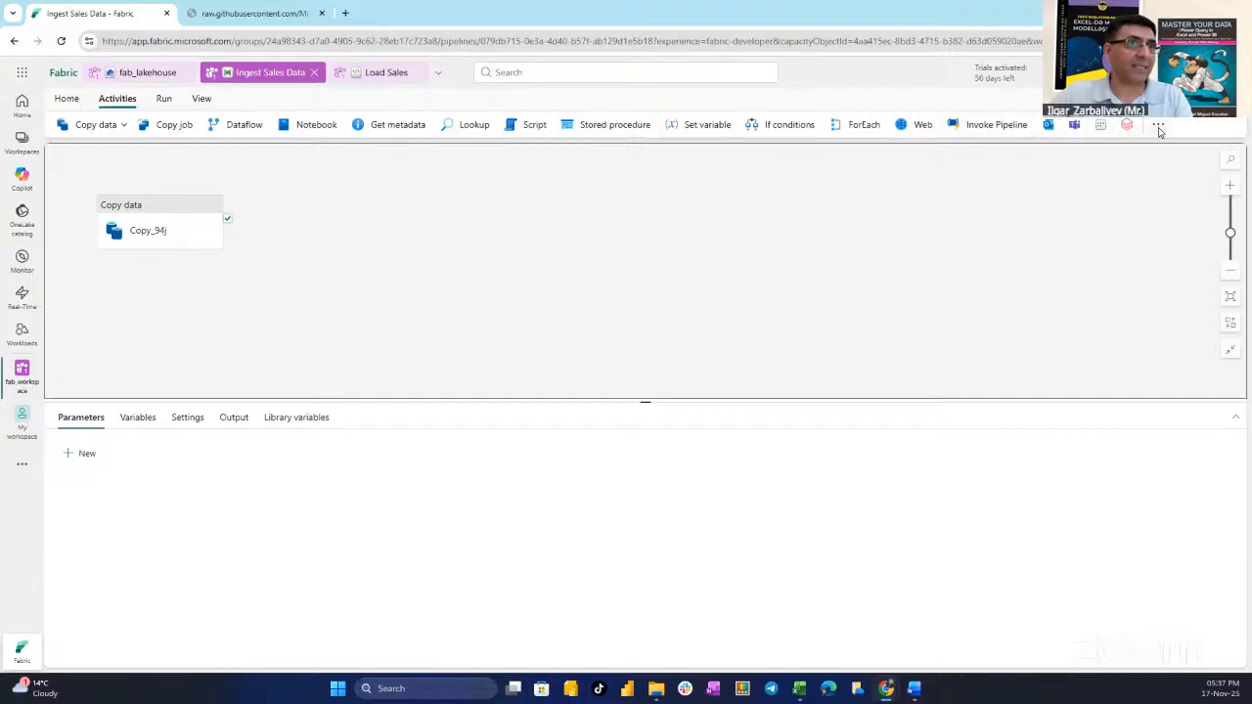
{"action": "left_click", "coordinate": [1158, 127]}
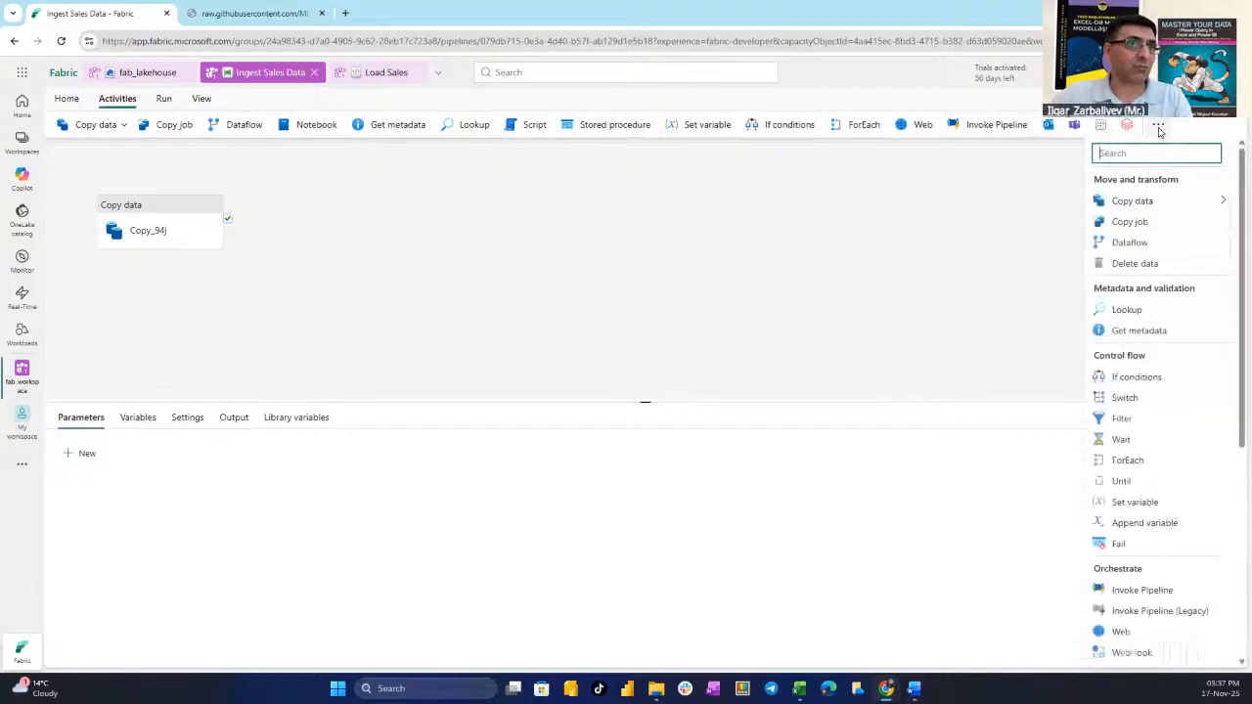
{"action": "left_click", "coordinate": [1135, 265]}
Step: Place the Delete data activity ahead of Copy_94j and link its On completion output to the Copy data activity
{"action": "left_click", "coordinate": [167, 206]}
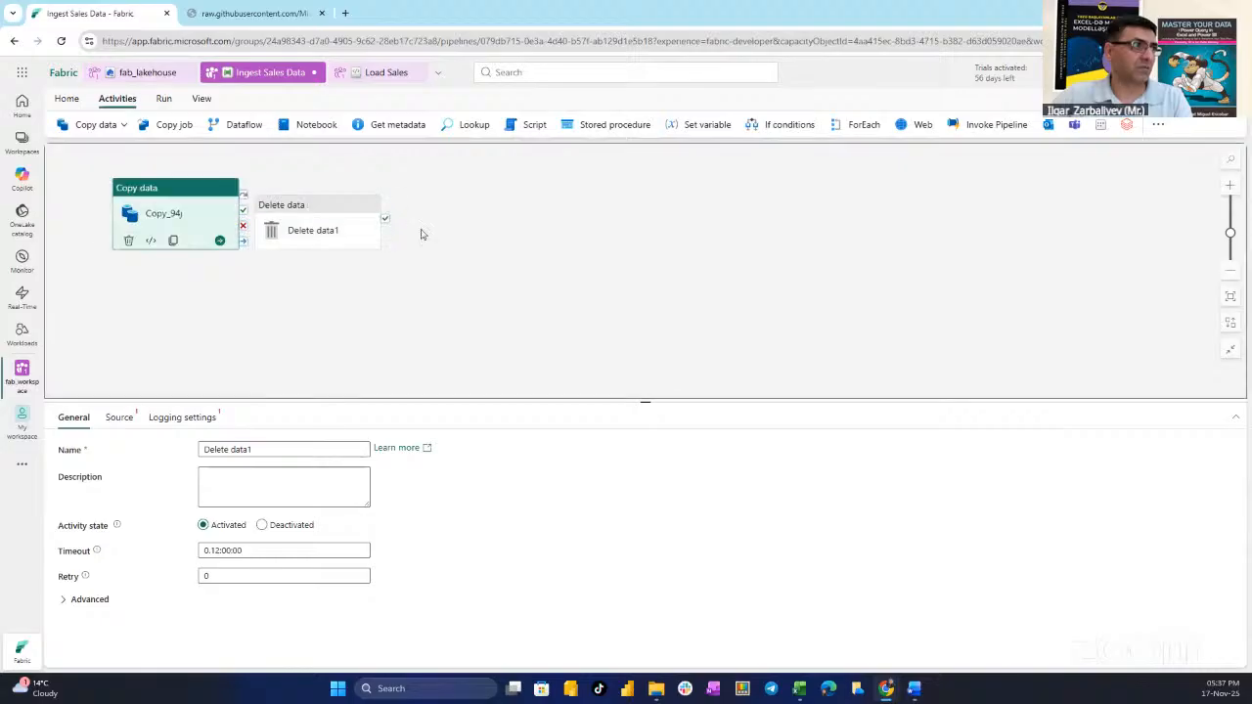
{"action": "left_click_drag", "start_coordinate": [422, 235], "coordinate": [457, 230]}
{"action": "left_click_drag", "start_coordinate": [293, 203], "coordinate": [132, 172]}
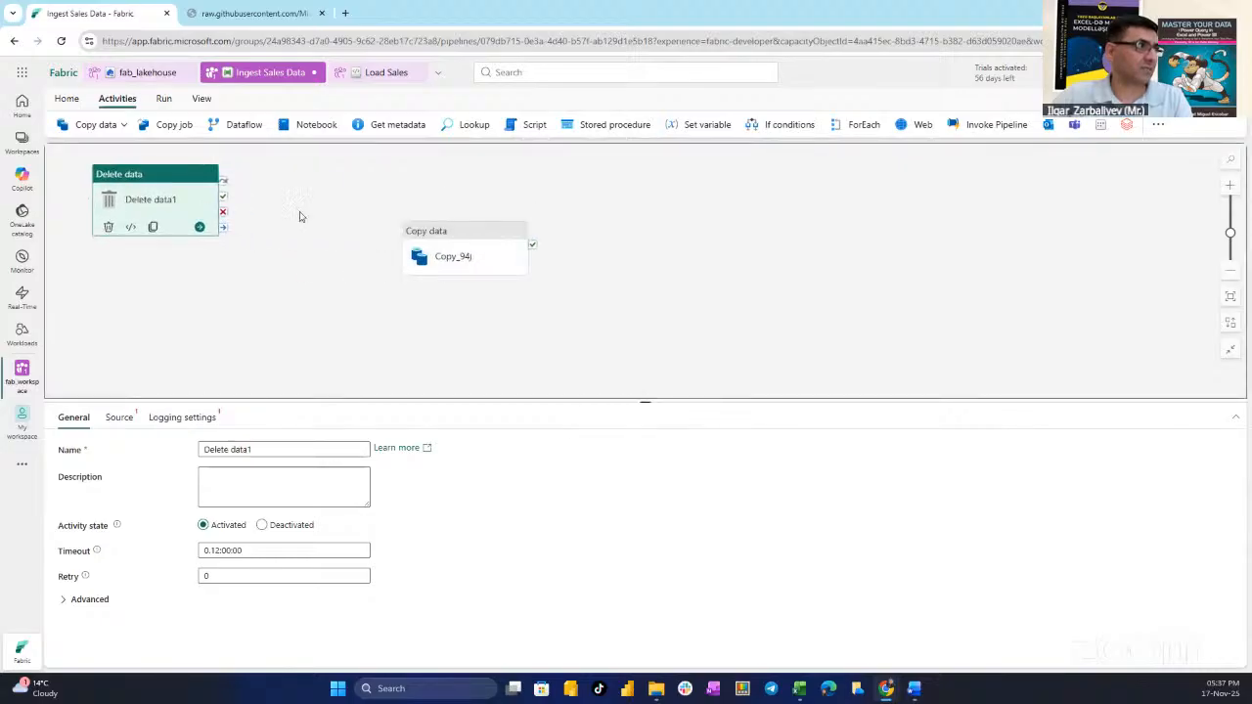
{"action": "left_click_drag", "start_coordinate": [442, 240], "coordinate": [324, 227]}
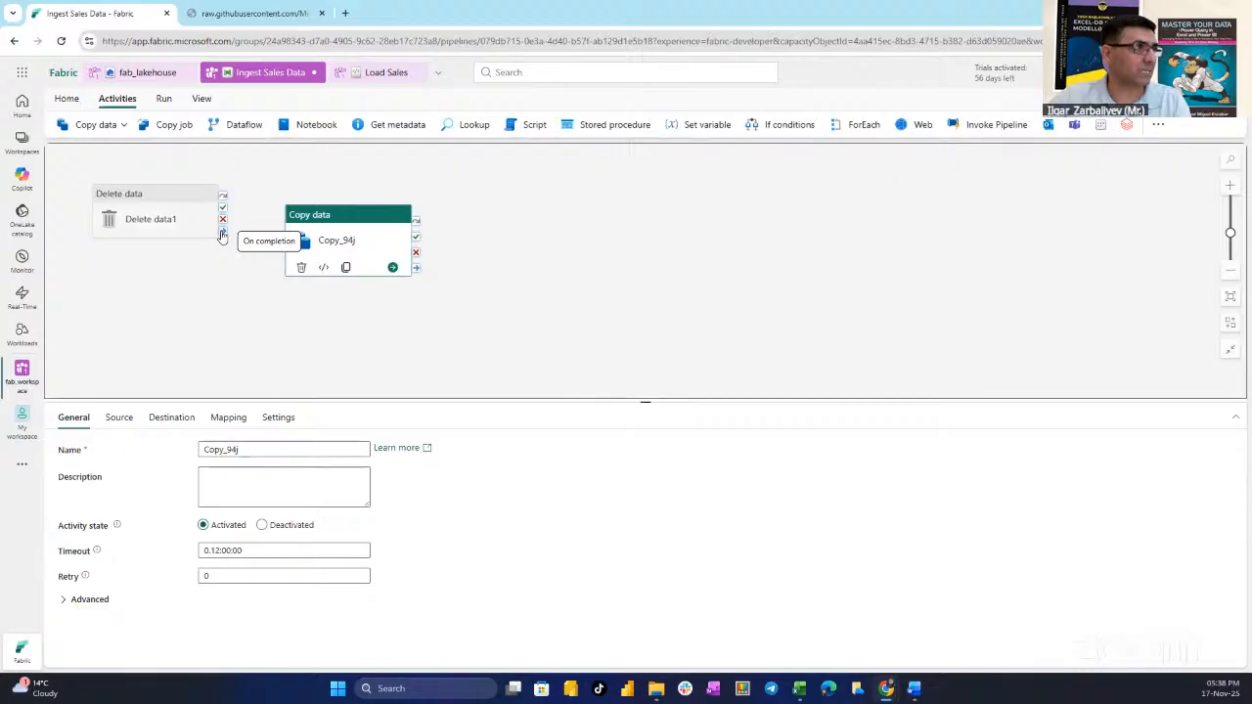
{"action": "left_click_drag", "start_coordinate": [223, 236], "coordinate": [293, 264]}
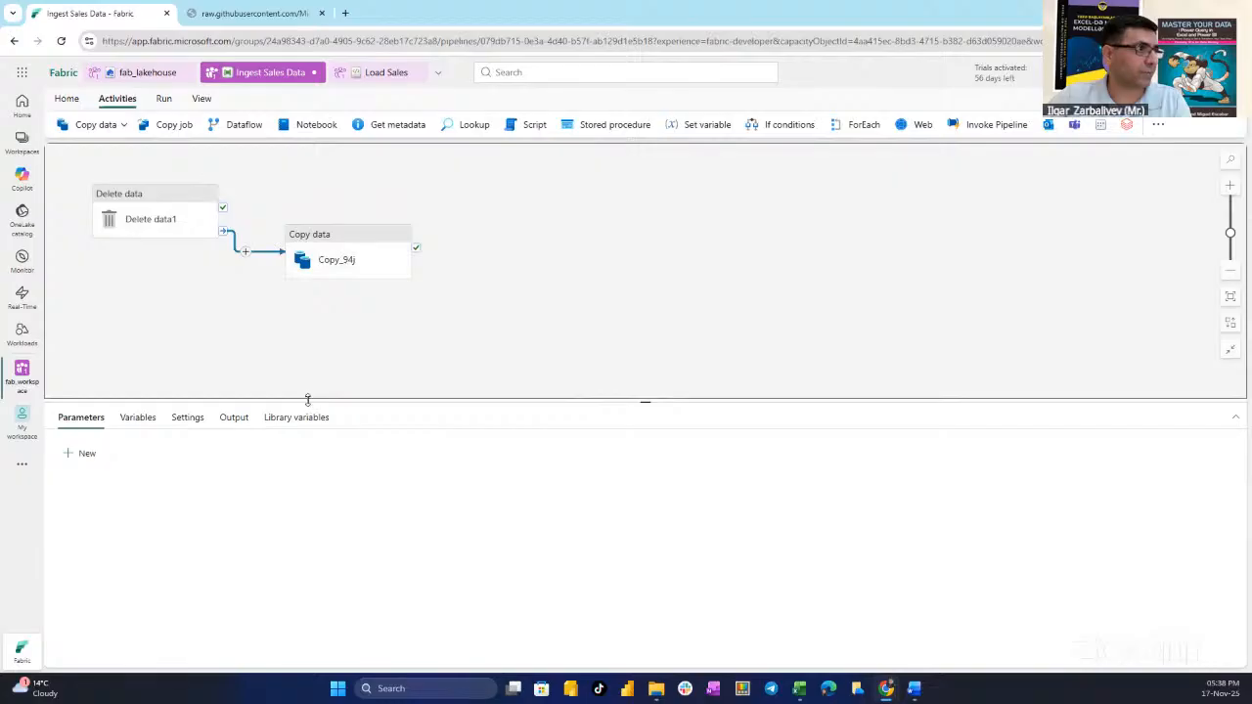
Step: Rename the Delete data activity as Delete old files
{"action": "left_click_drag", "start_coordinate": [307, 399], "coordinate": [307, 320]}
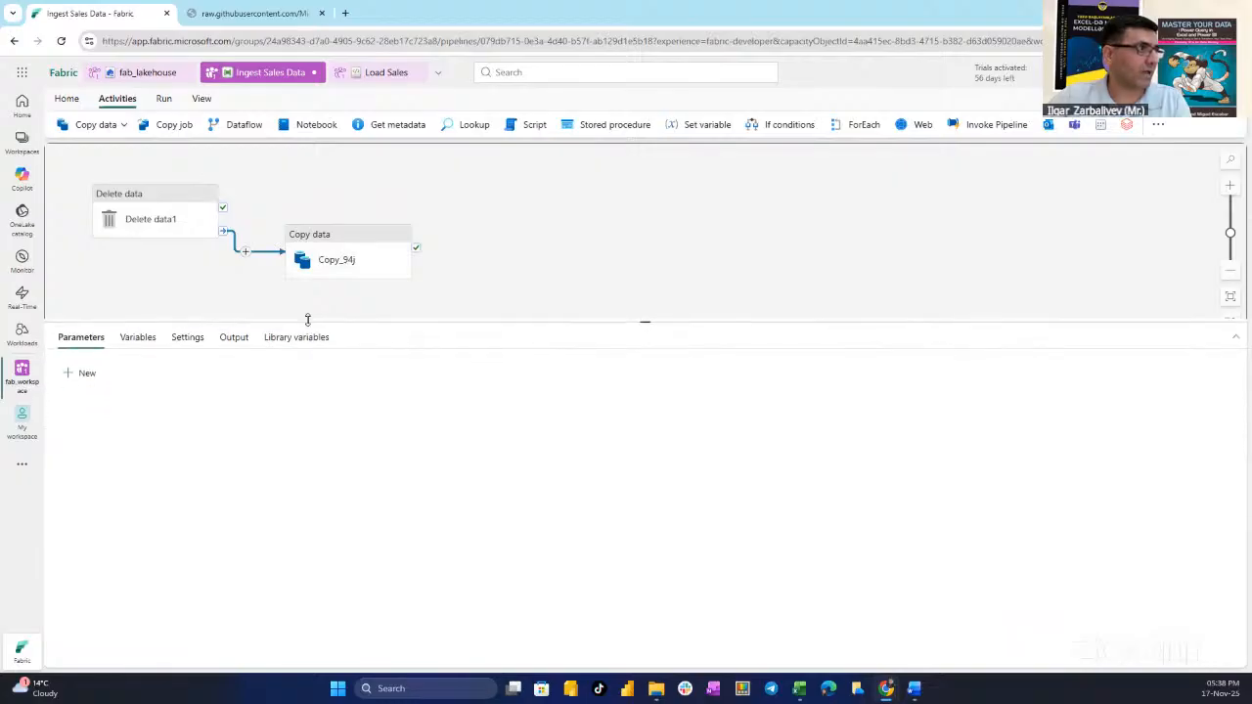
{"action": "left_click", "coordinate": [140, 195]}
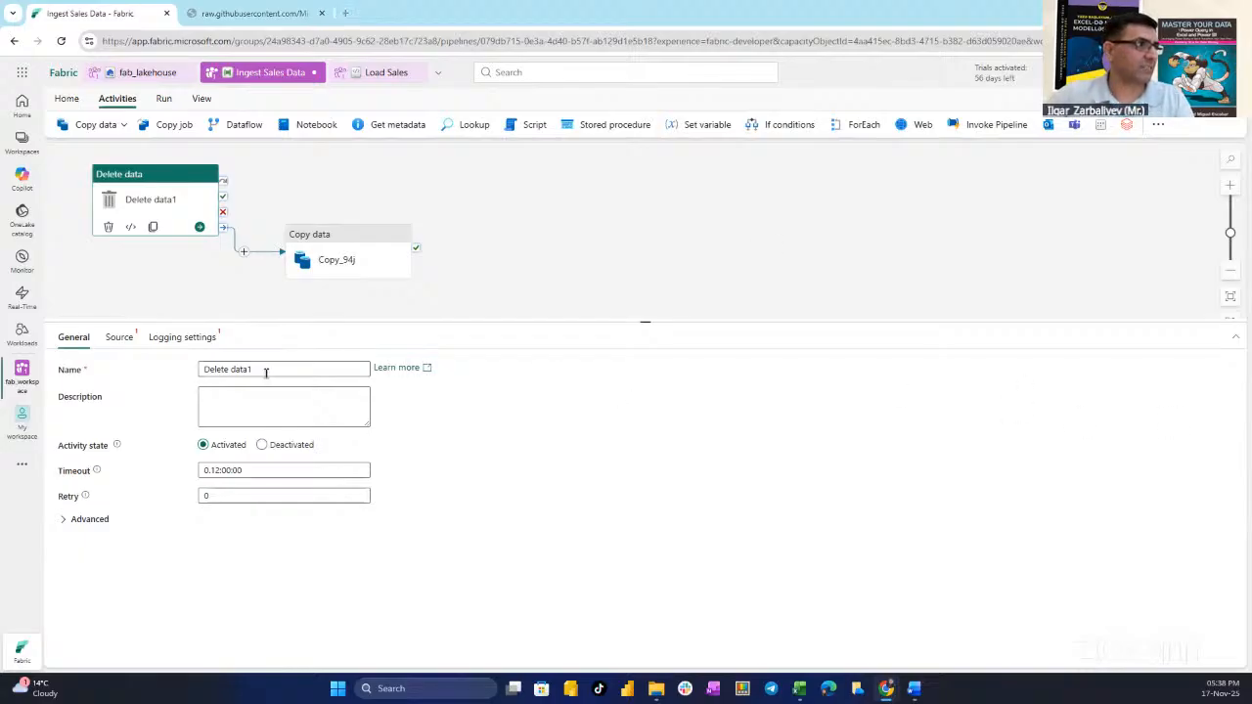
{"action": "left_click_drag", "start_coordinate": [265, 369], "coordinate": [171, 369]}
{"action": "type", "text": "Delete old files"}
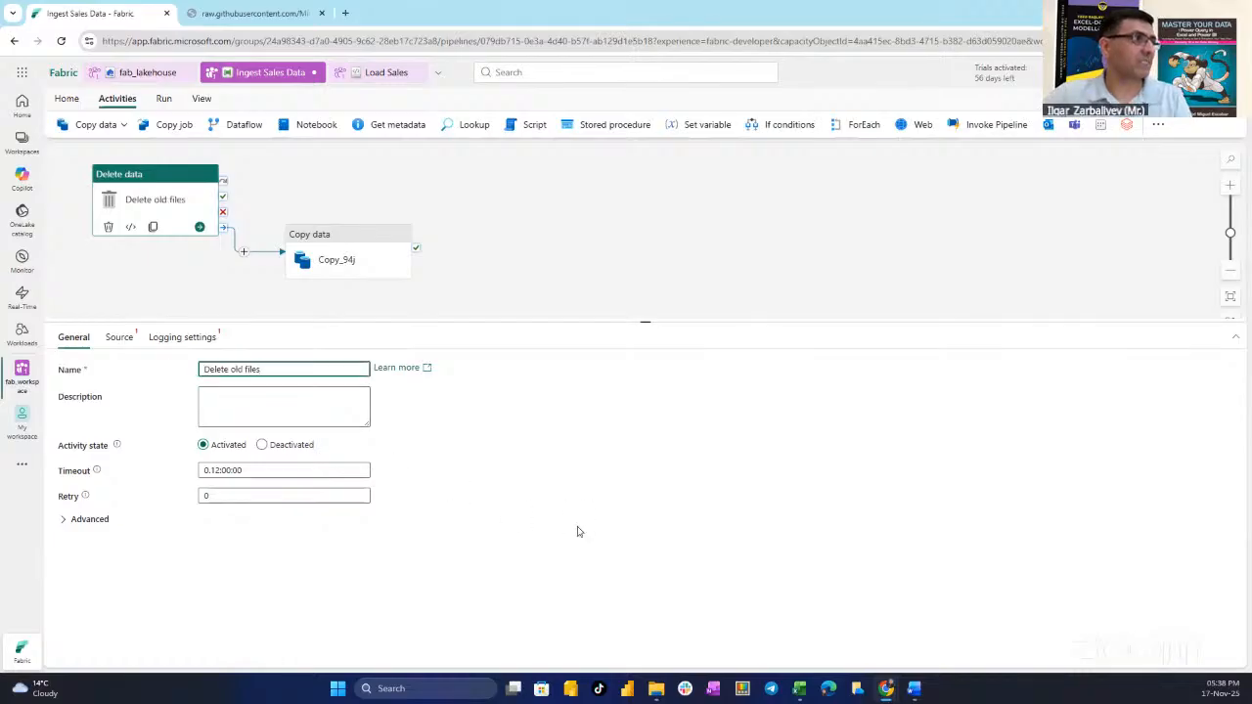
{"action": "left_click", "coordinate": [63, 519]}
{"action": "left_click", "coordinate": [62, 520]}
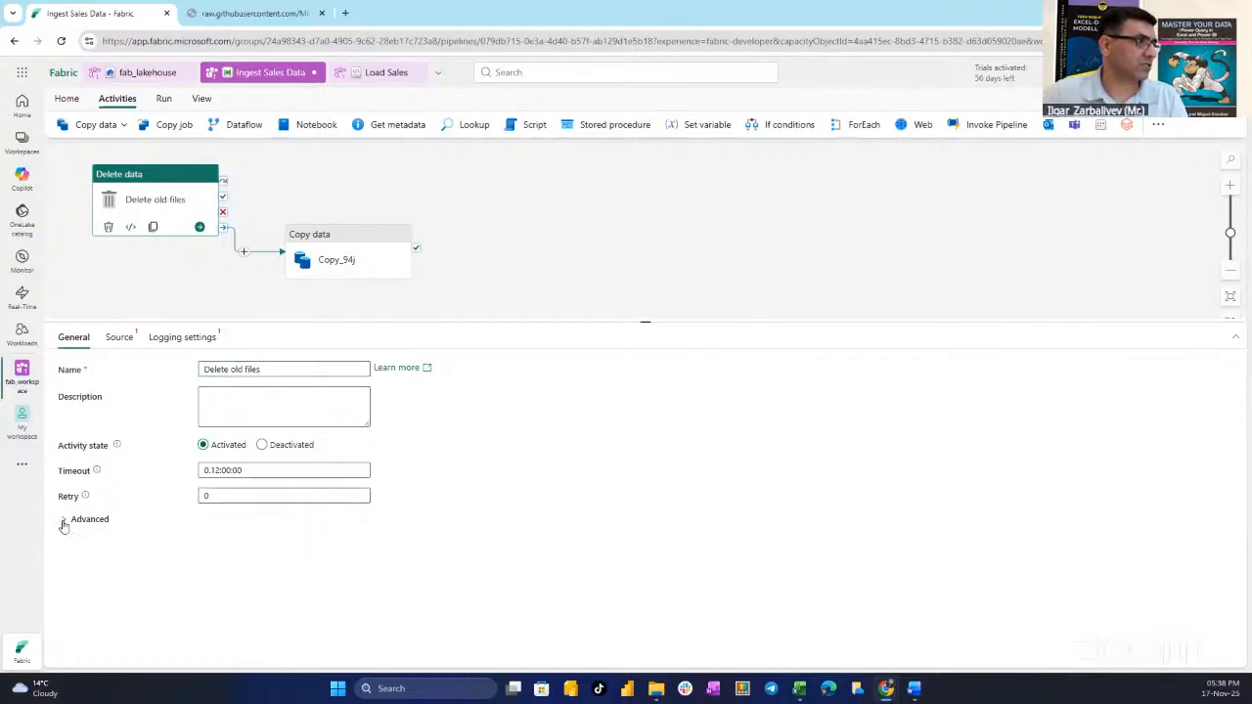
Step: Set the Delete old files source to the Test info (2) connection and the fab_lakehouse lakehouse
{"action": "left_click", "coordinate": [117, 338]}
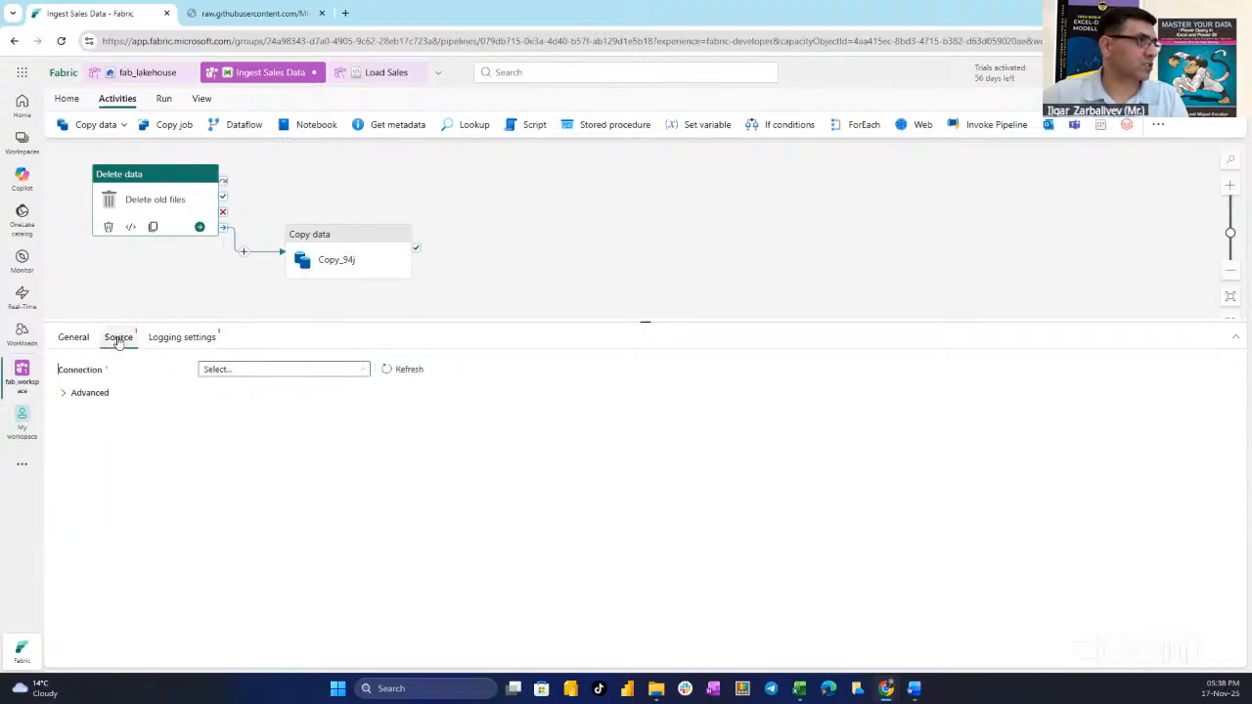
{"action": "left_click", "coordinate": [267, 371]}
{"action": "scroll", "coordinate": [284, 558], "scroll_direction": "down", "scroll_amount": 5}
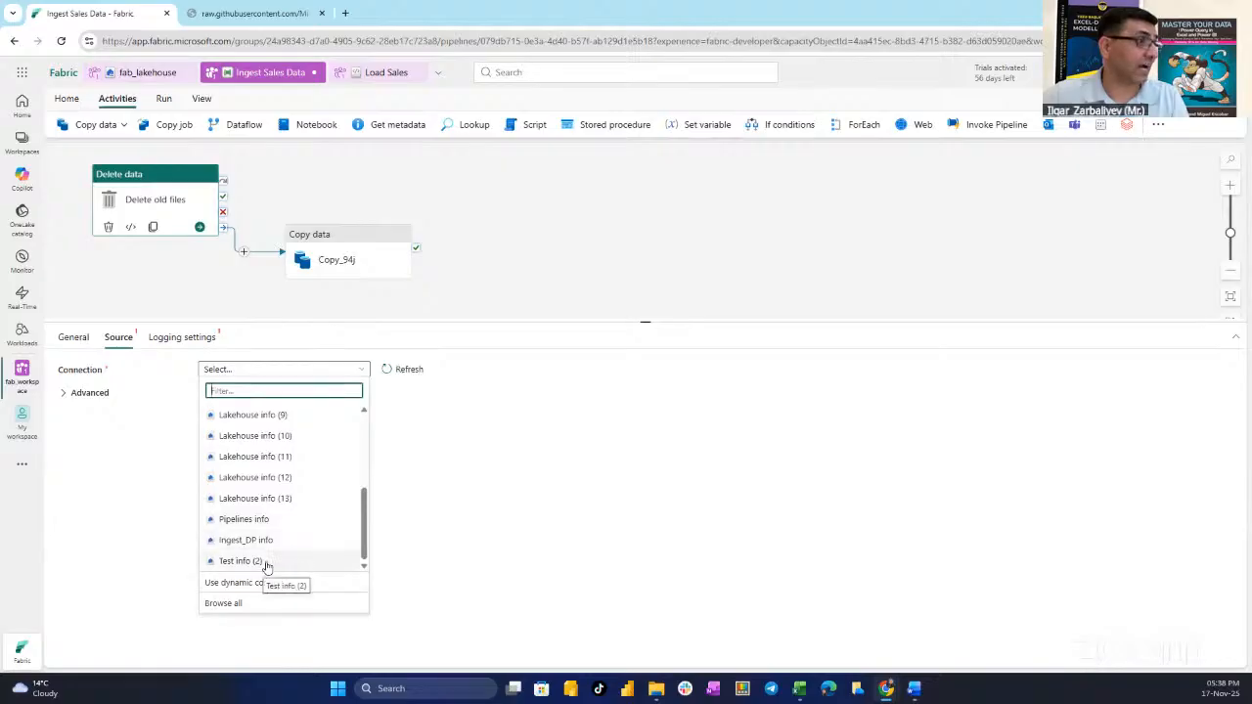
{"action": "left_click", "coordinate": [266, 563]}
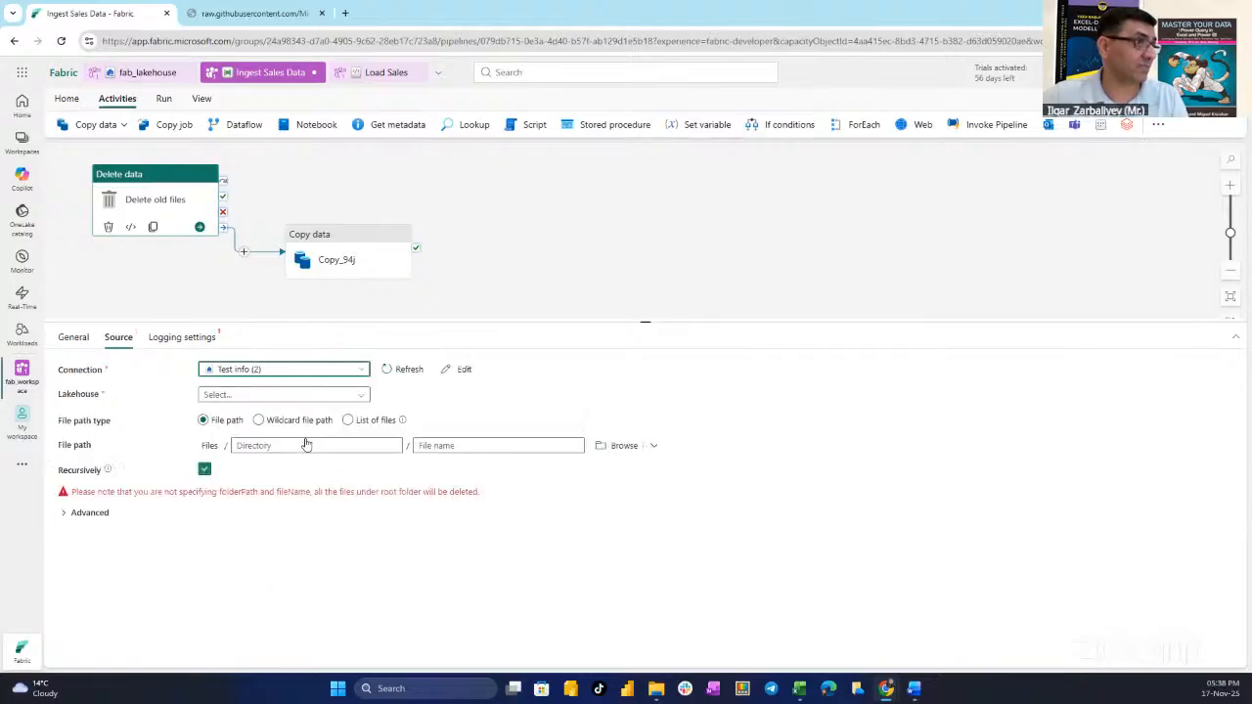
{"action": "left_click", "coordinate": [261, 396]}
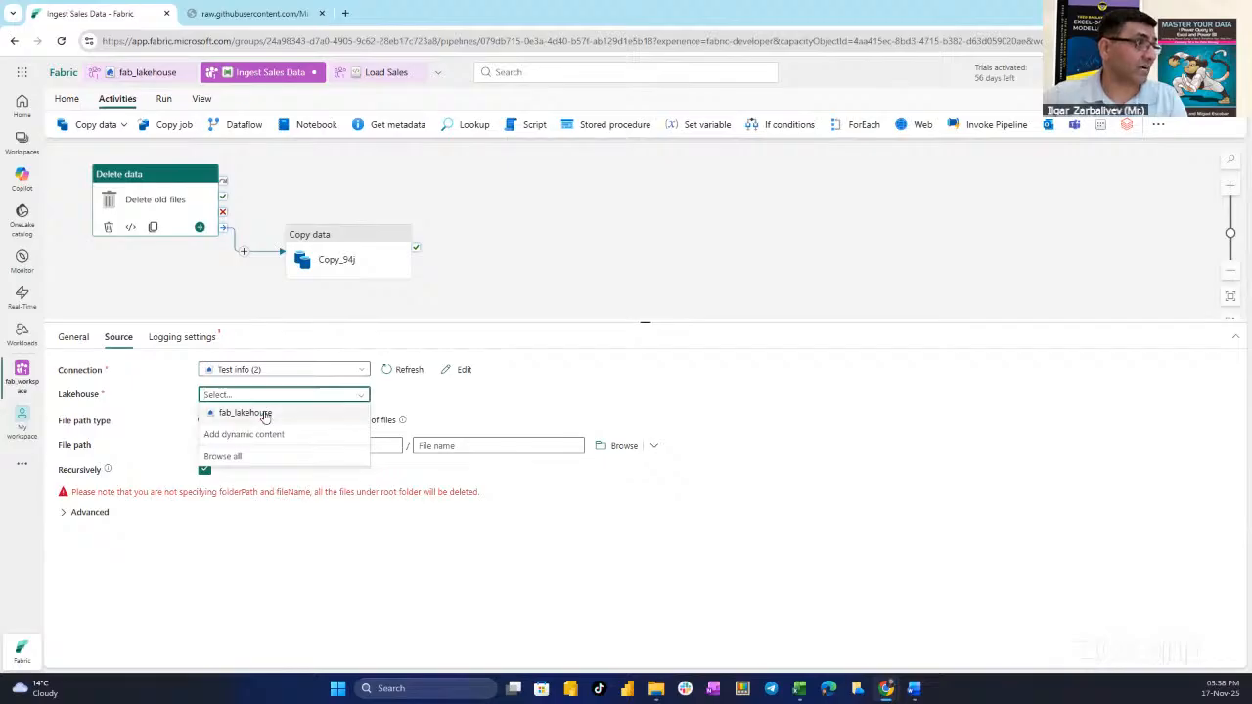
{"action": "left_click", "coordinate": [264, 414]}
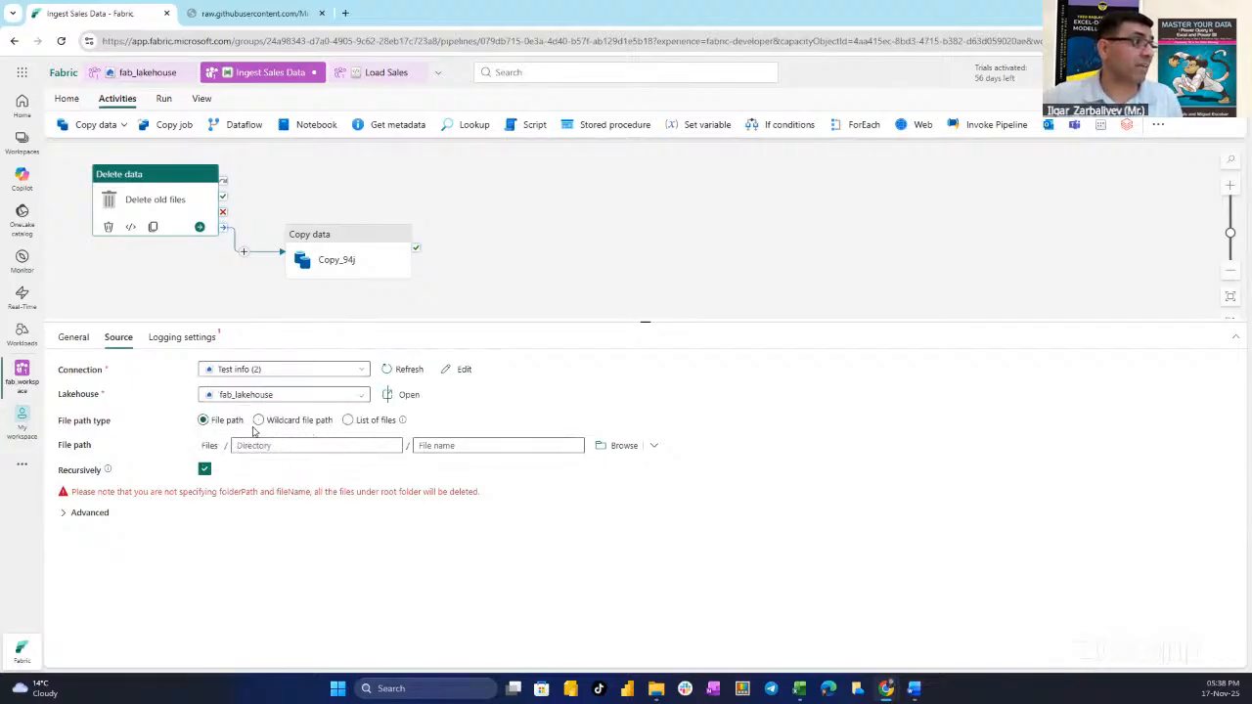
Step: Target files by wildcard file path, with new_data as the folder and *.csv as the wildcard file name
{"action": "left_click", "coordinate": [259, 421]}
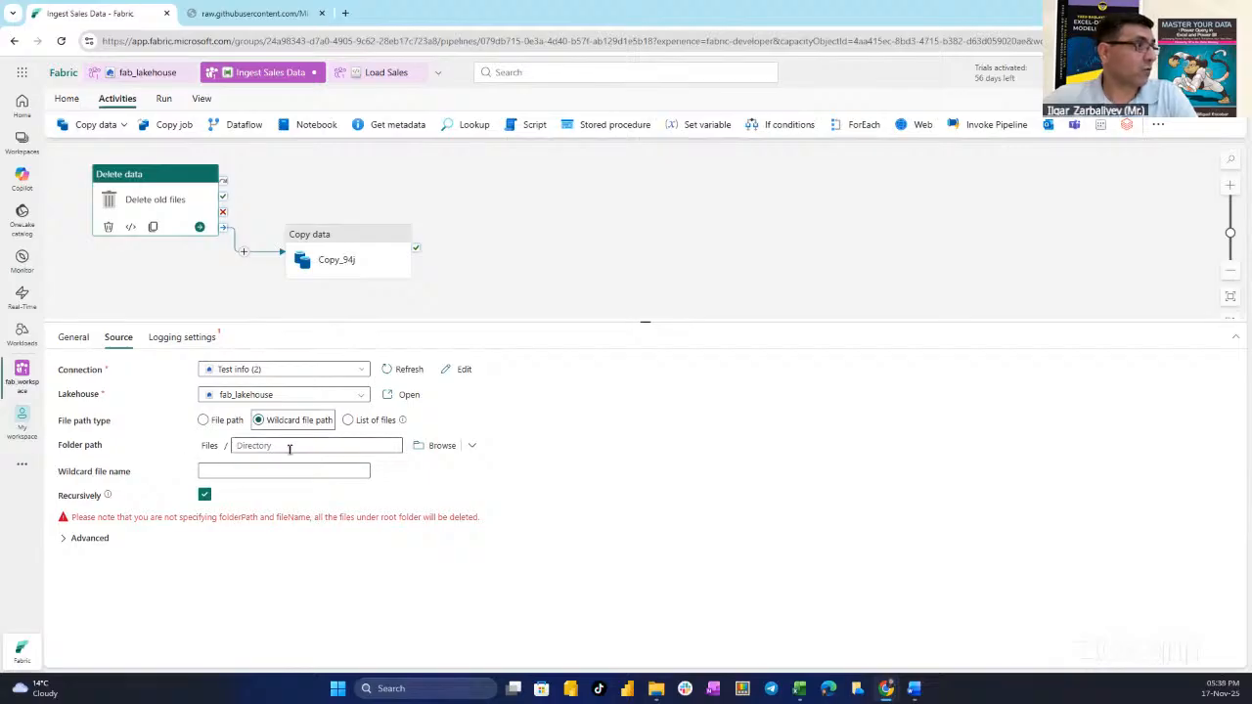
{"action": "left_click", "coordinate": [440, 448]}
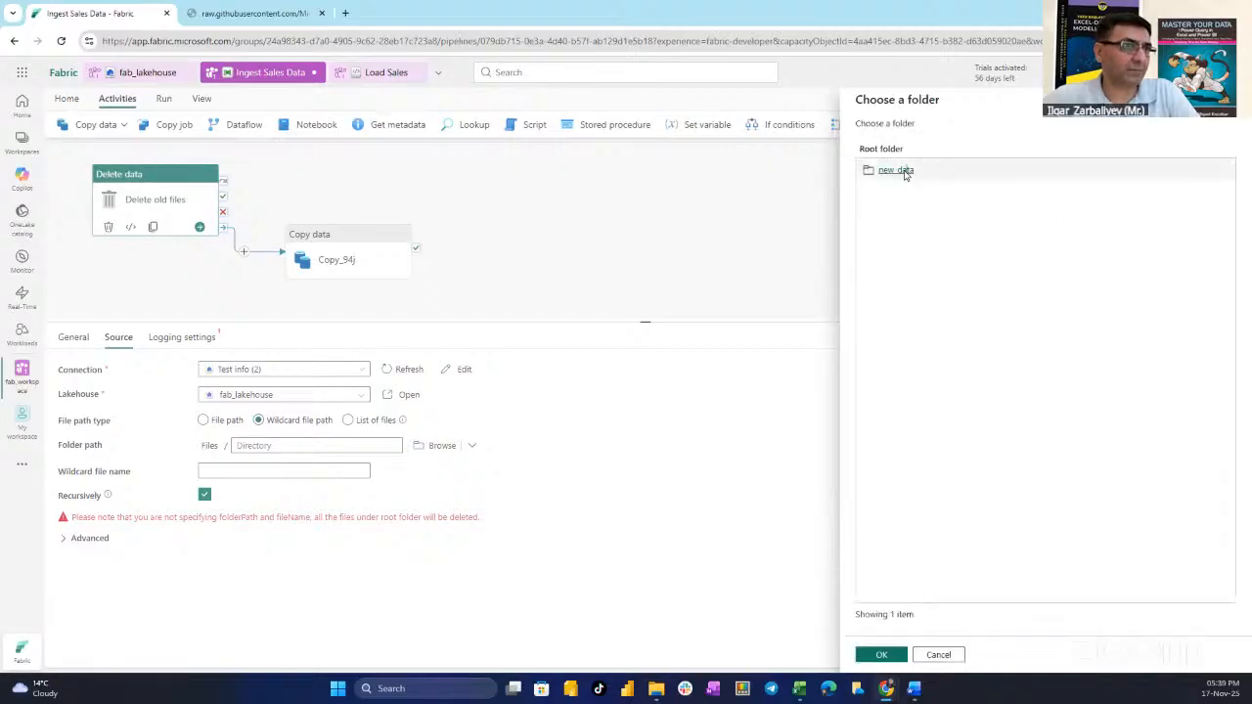
{"action": "left_click", "coordinate": [898, 171]}
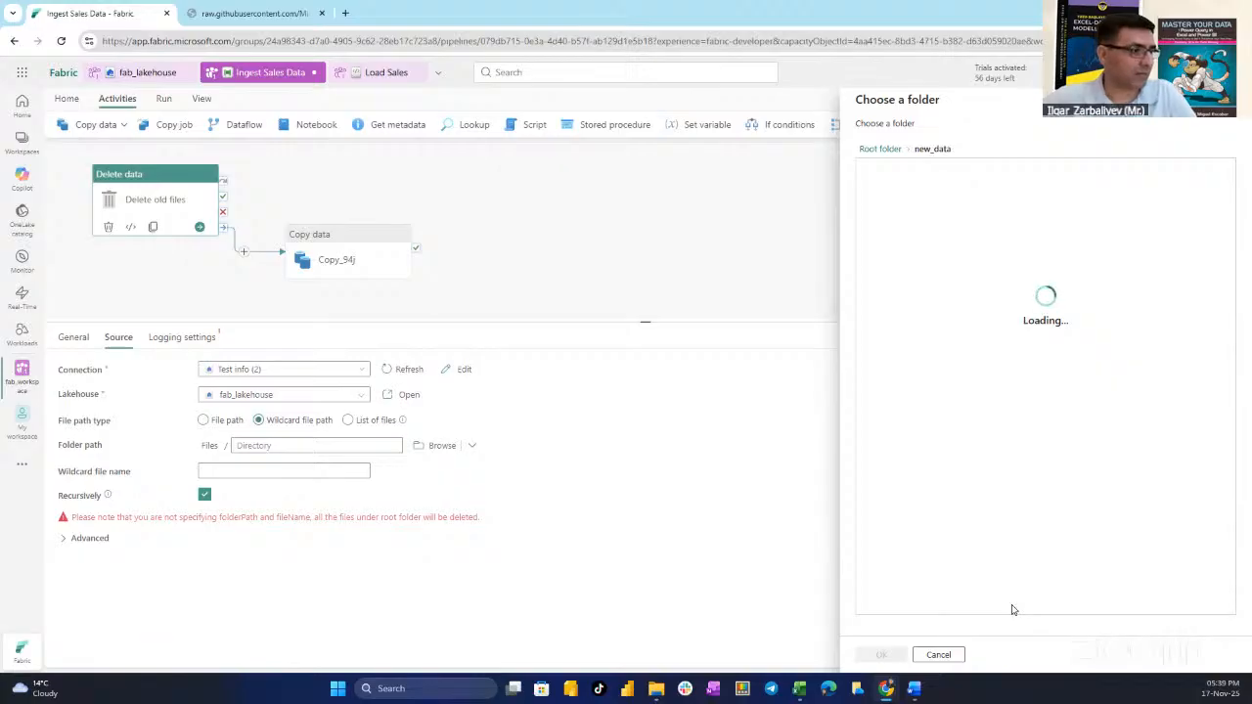
{"action": "left_click", "coordinate": [884, 654]}
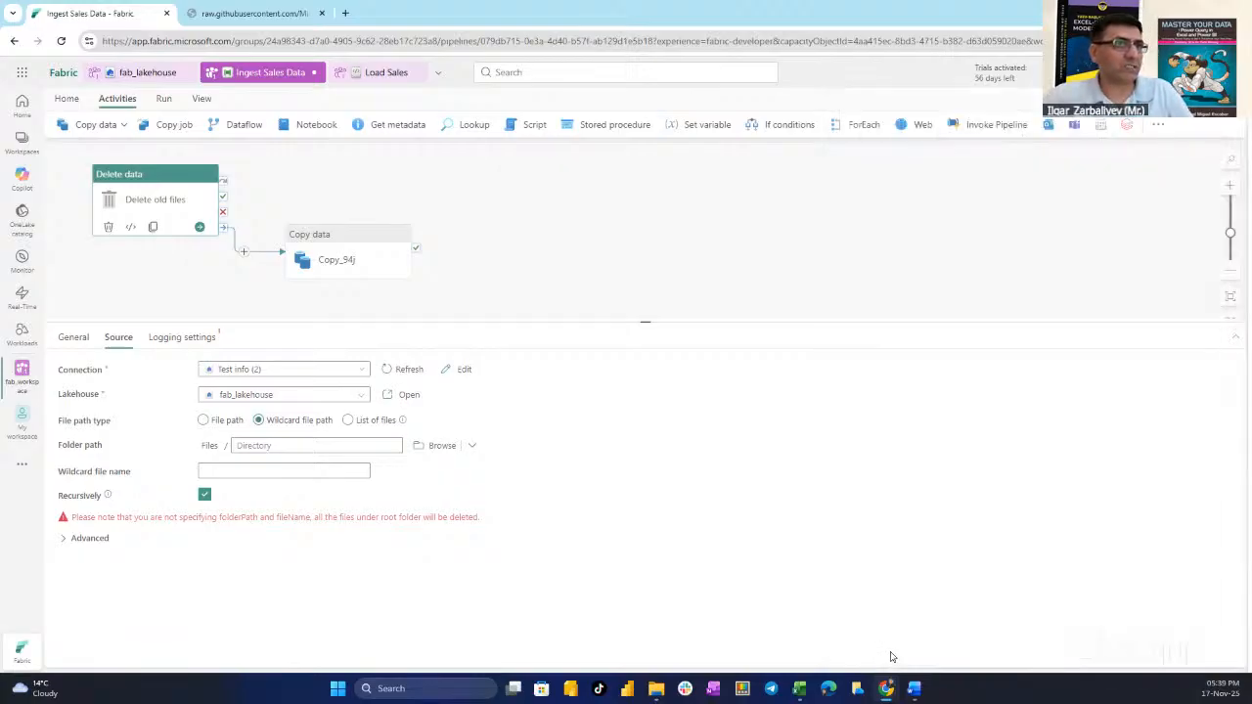
{"action": "left_click", "coordinate": [221, 468]}
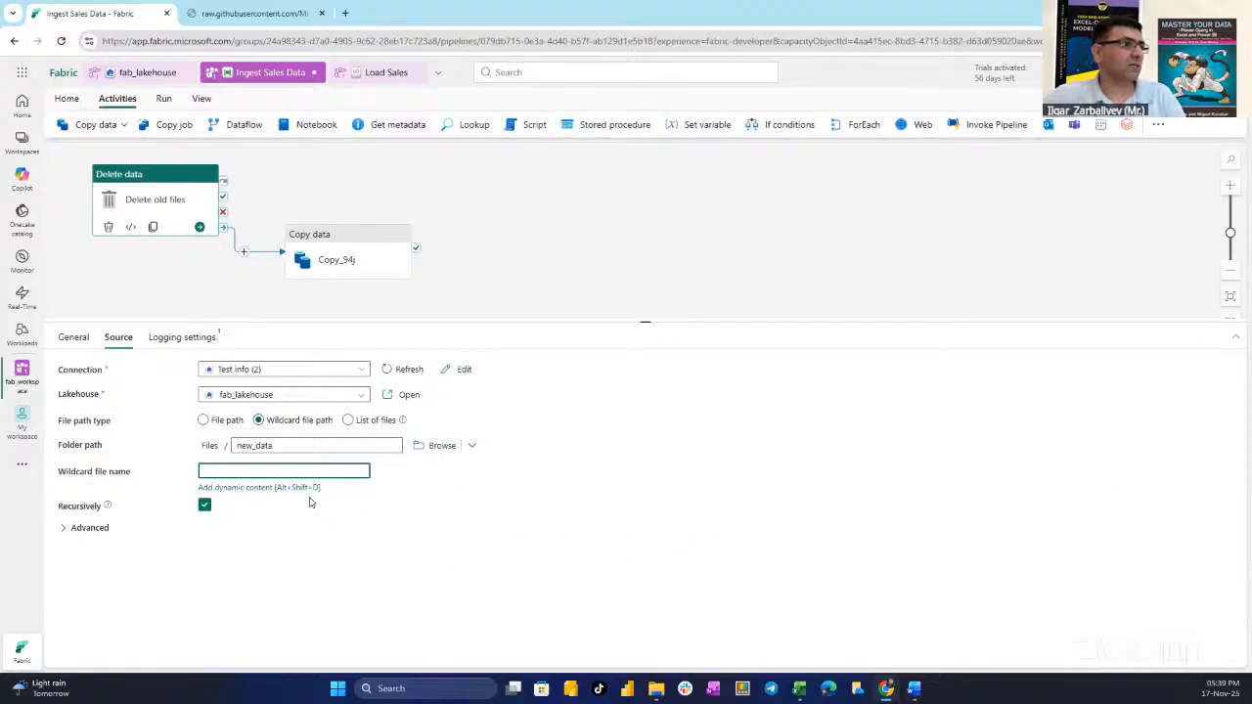
{"action": "type", "text": "*"}
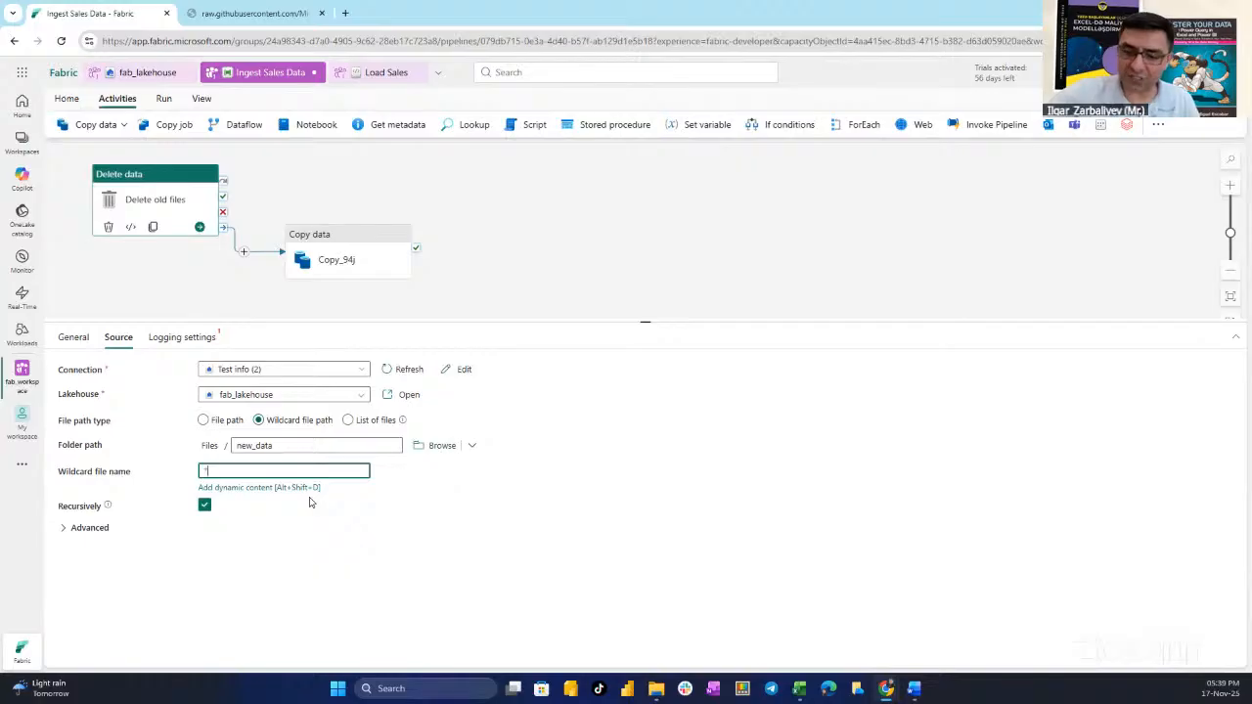
{"action": "type", "text": ".cs"}
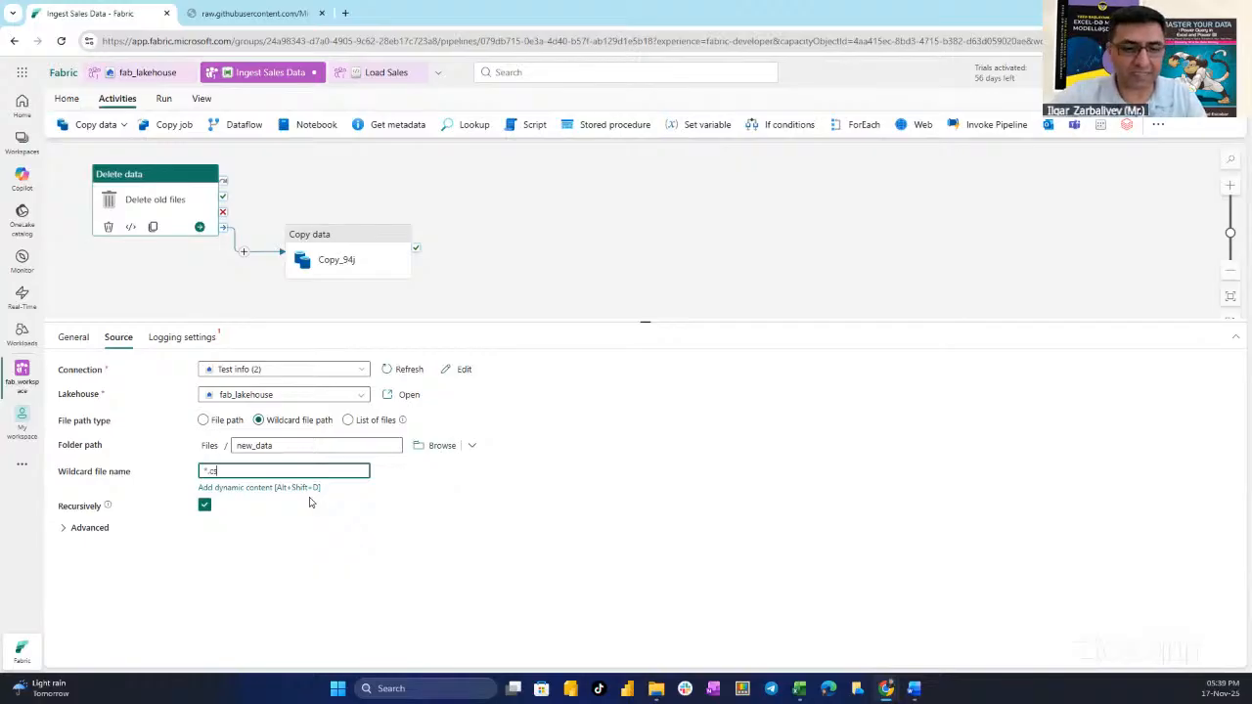
{"action": "type", "text": "v"}
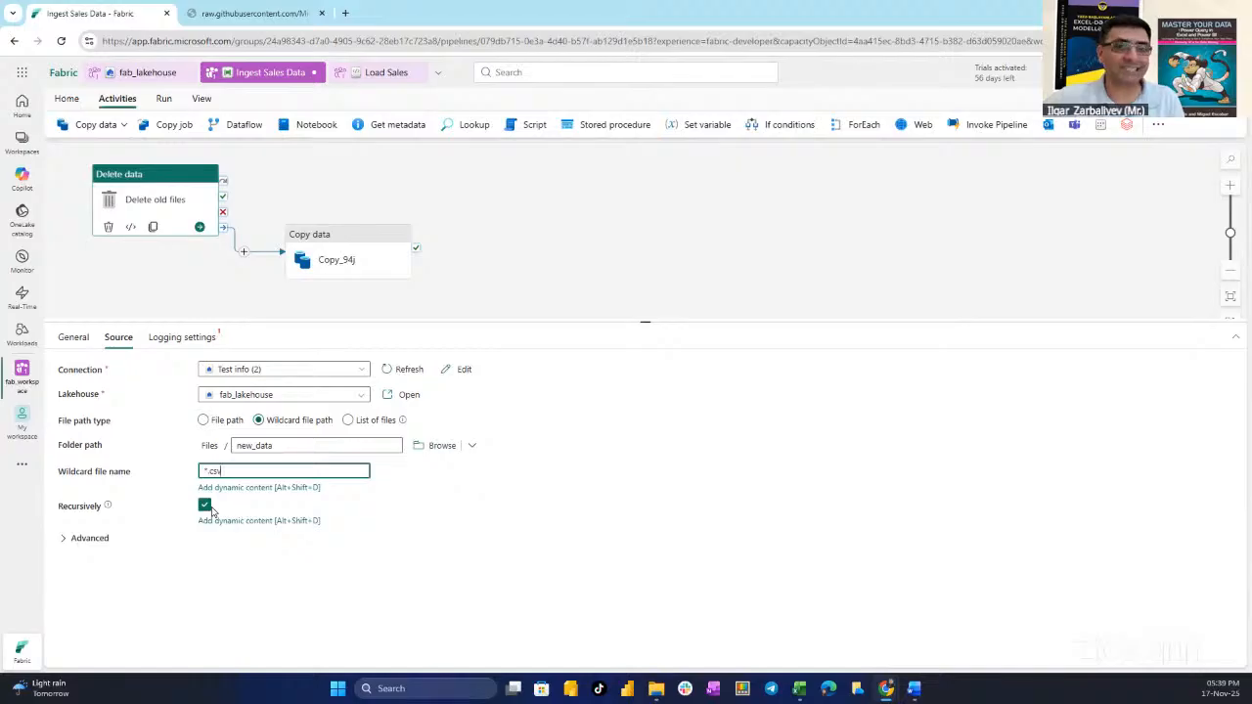
Step: Disable logging for the Delete old files activity
{"action": "left_click", "coordinate": [196, 336]}
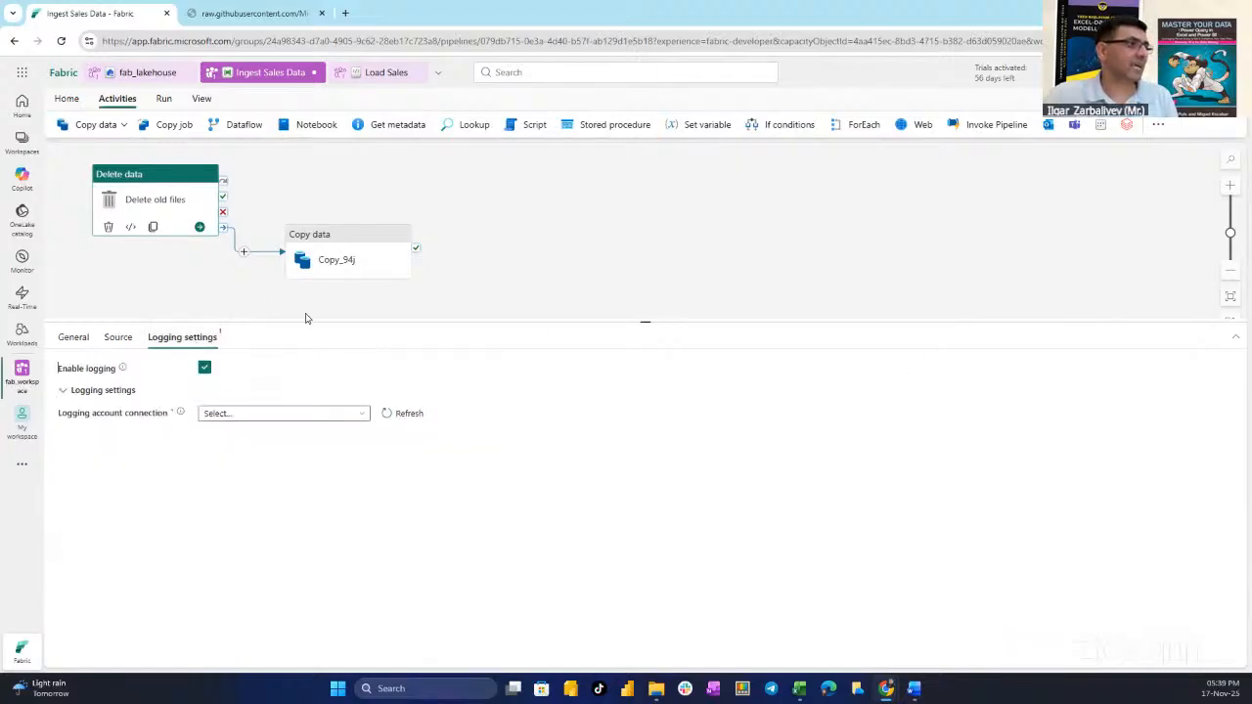
{"action": "left_click", "coordinate": [206, 369]}
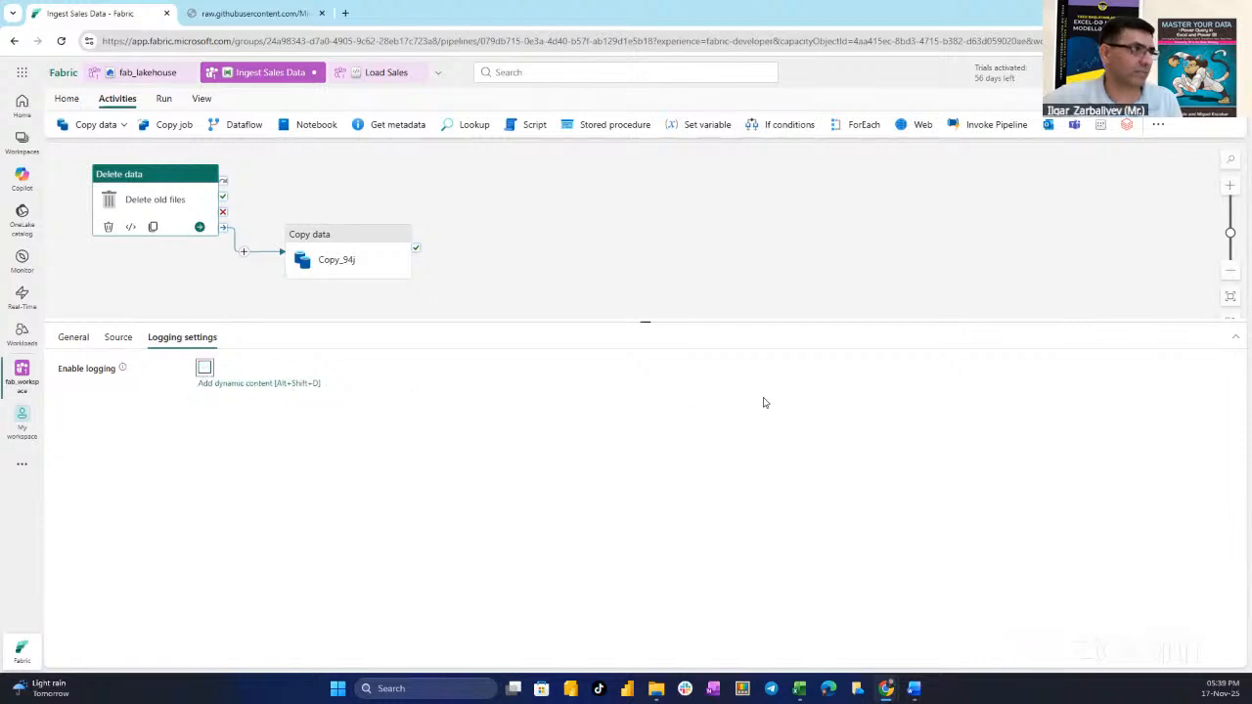
{"action": "left_click", "coordinate": [599, 240]}
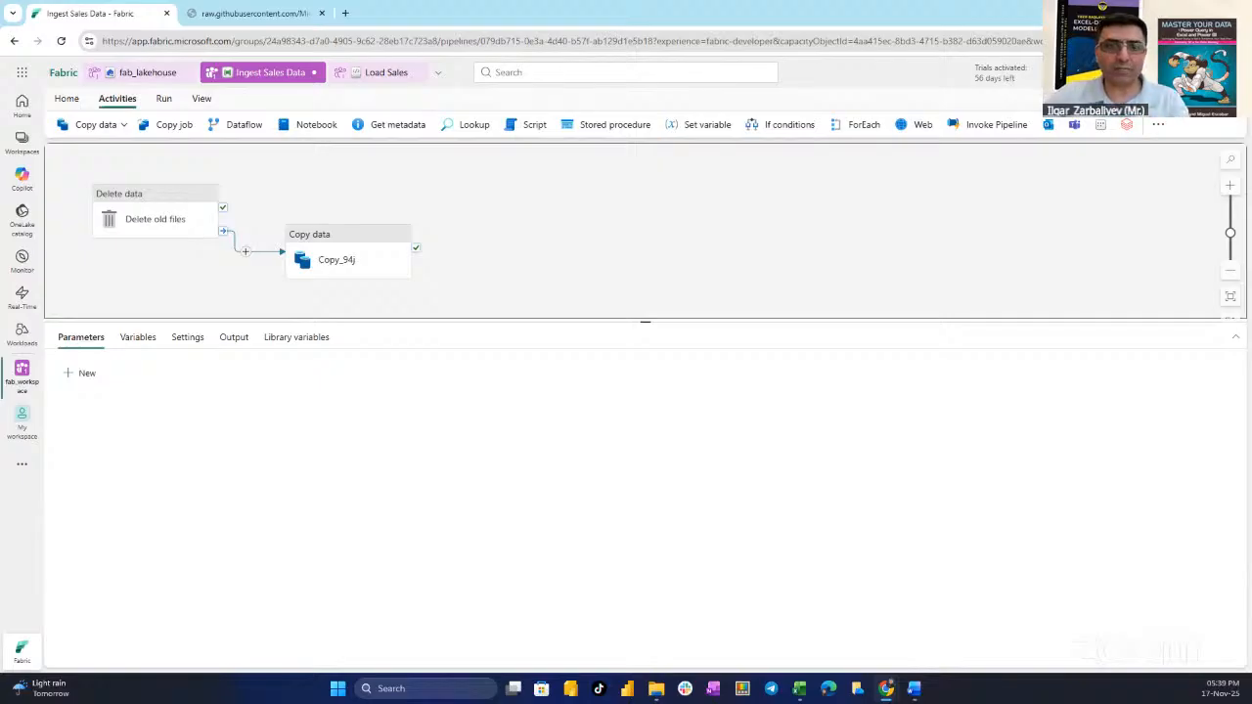
Step: Add a Notebook activity after Copy_94j and link the Copy data activity's On completion output to it
{"action": "left_click", "coordinate": [311, 125]}
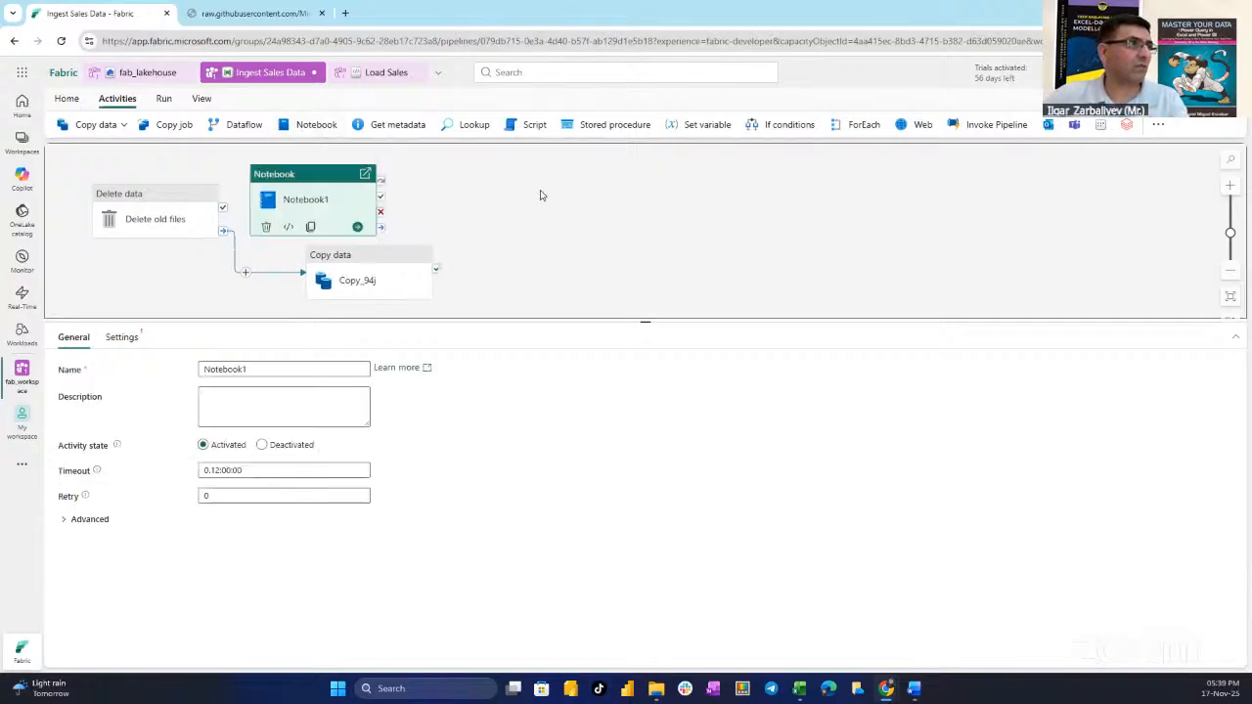
{"action": "left_click_drag", "start_coordinate": [319, 185], "coordinate": [606, 214]}
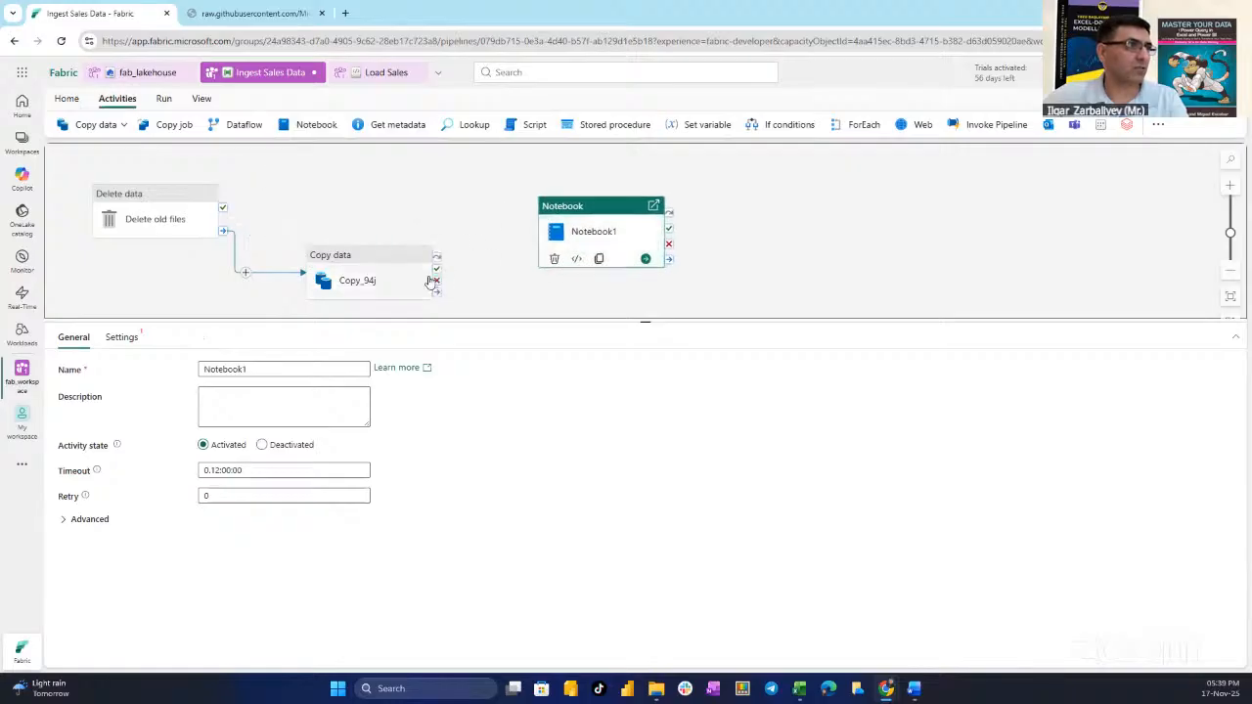
{"action": "left_click_drag", "start_coordinate": [438, 296], "coordinate": [526, 211]}
Step: Arrange the Delete data, Copy data and Notebook activities close together in execution order on the canvas
{"action": "left_click_drag", "start_coordinate": [360, 261], "coordinate": [318, 245]}
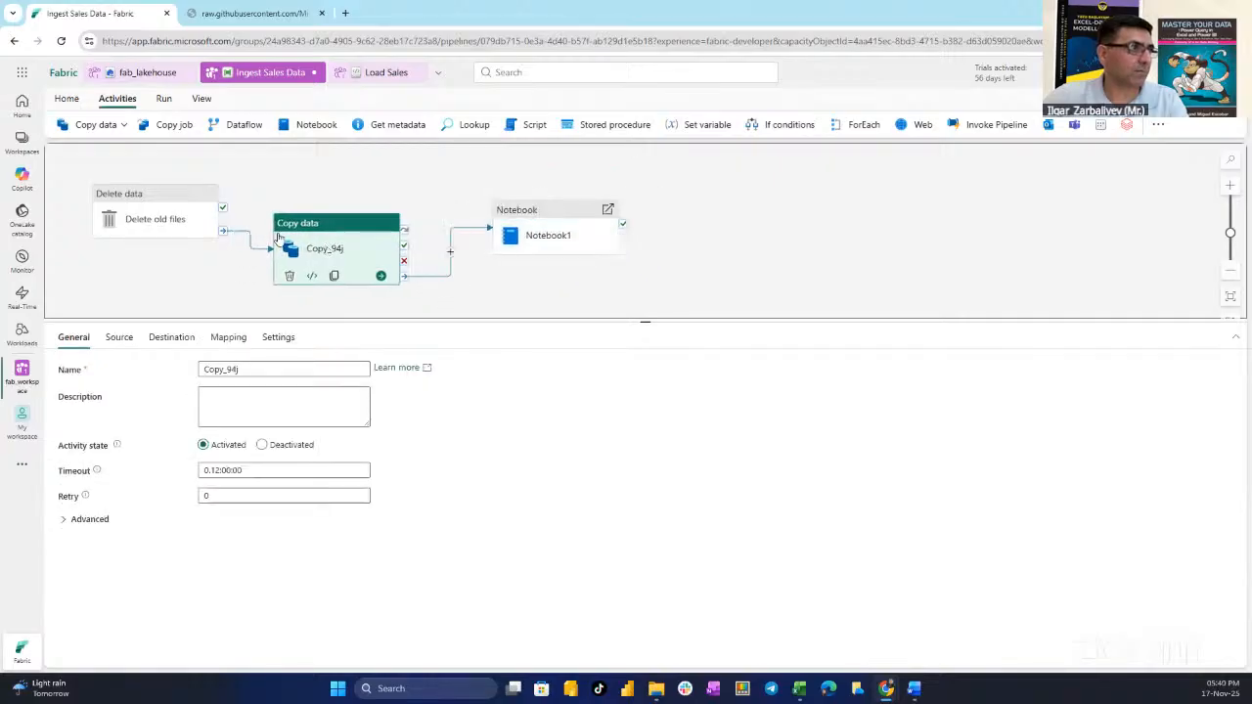
{"action": "left_click_drag", "start_coordinate": [175, 203], "coordinate": [179, 187]}
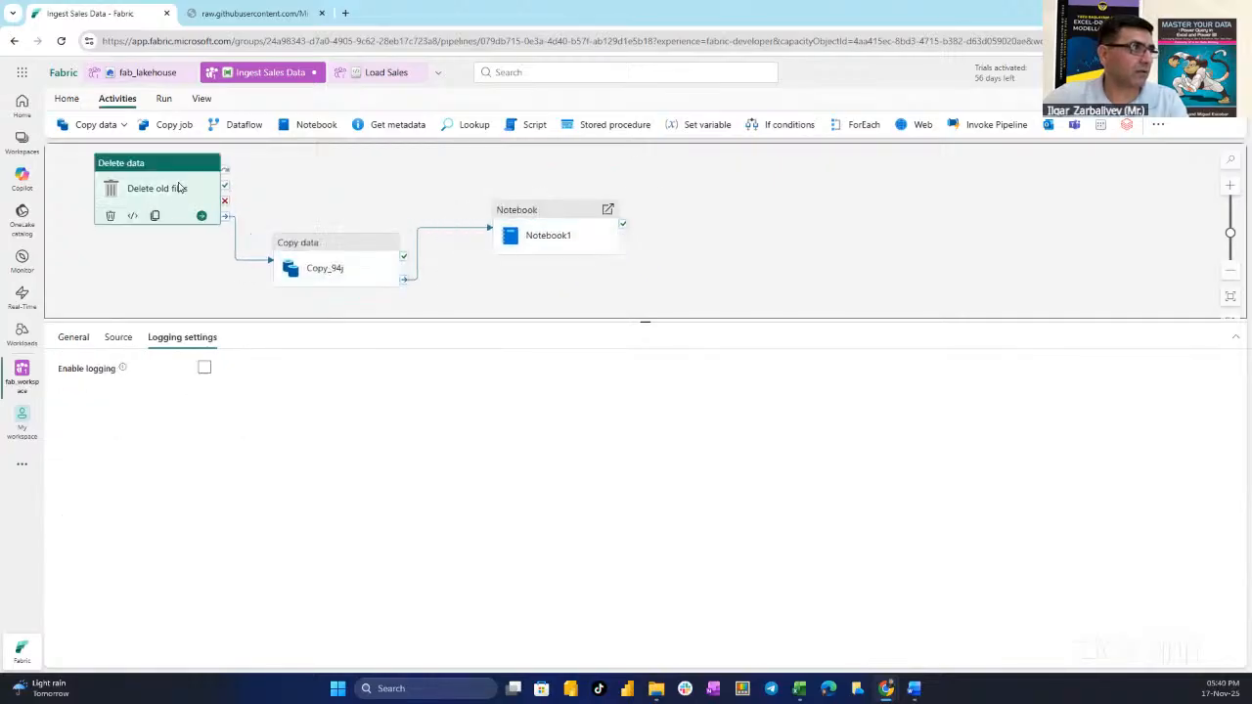
{"action": "left_click_drag", "start_coordinate": [302, 247], "coordinate": [286, 236]}
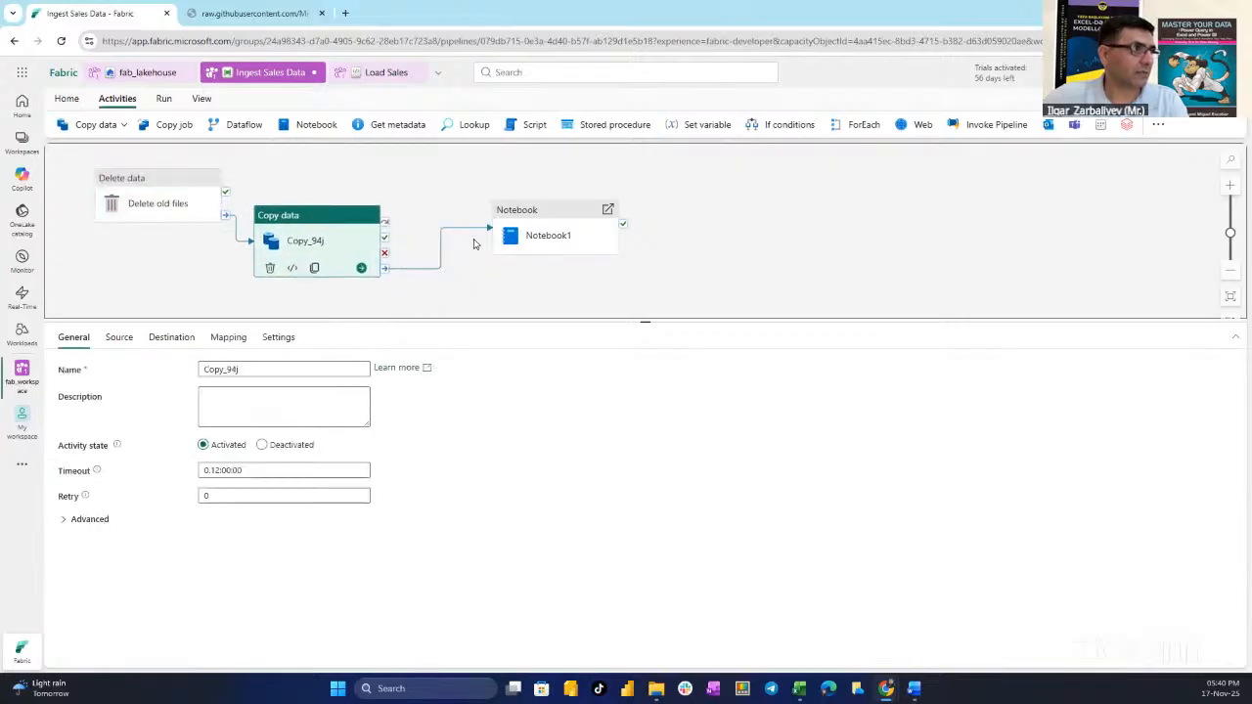
{"action": "left_click_drag", "start_coordinate": [533, 235], "coordinate": [455, 197]}
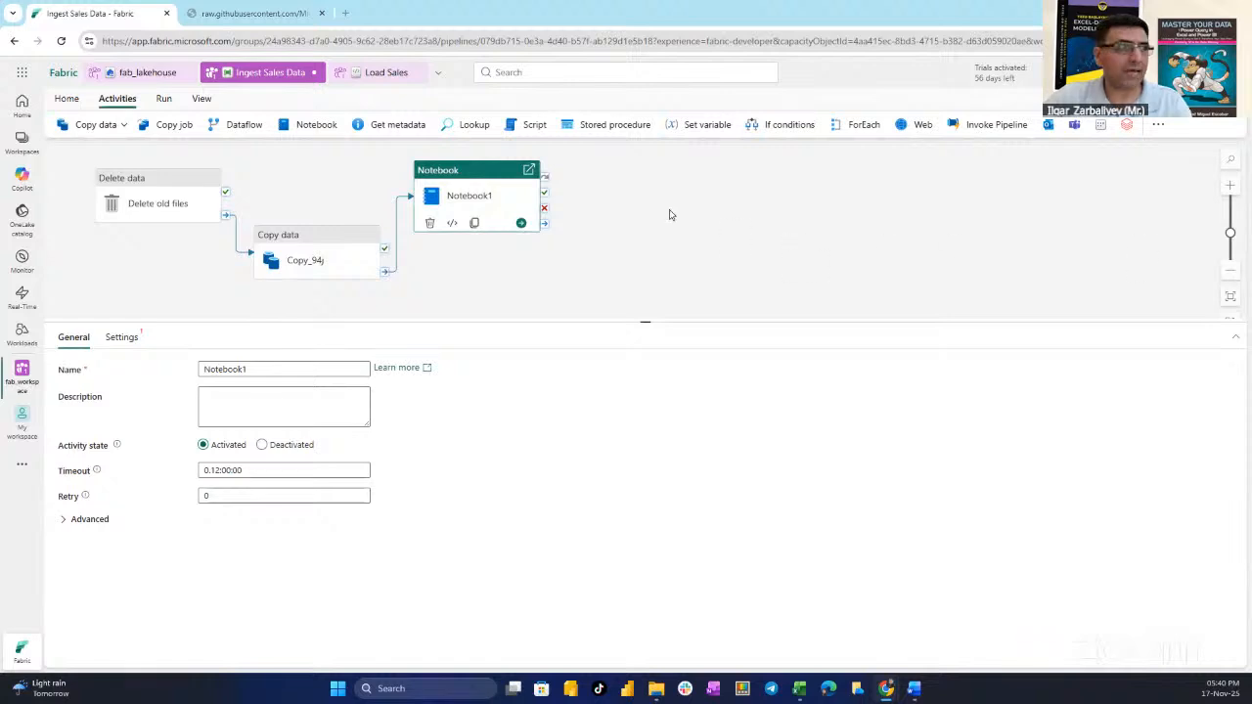
Step: Rename the Notebook activity as Load Sales notebook
{"action": "double_click", "coordinate": [258, 369]}
{"action": "type", "text": "Load Sales notebook"}
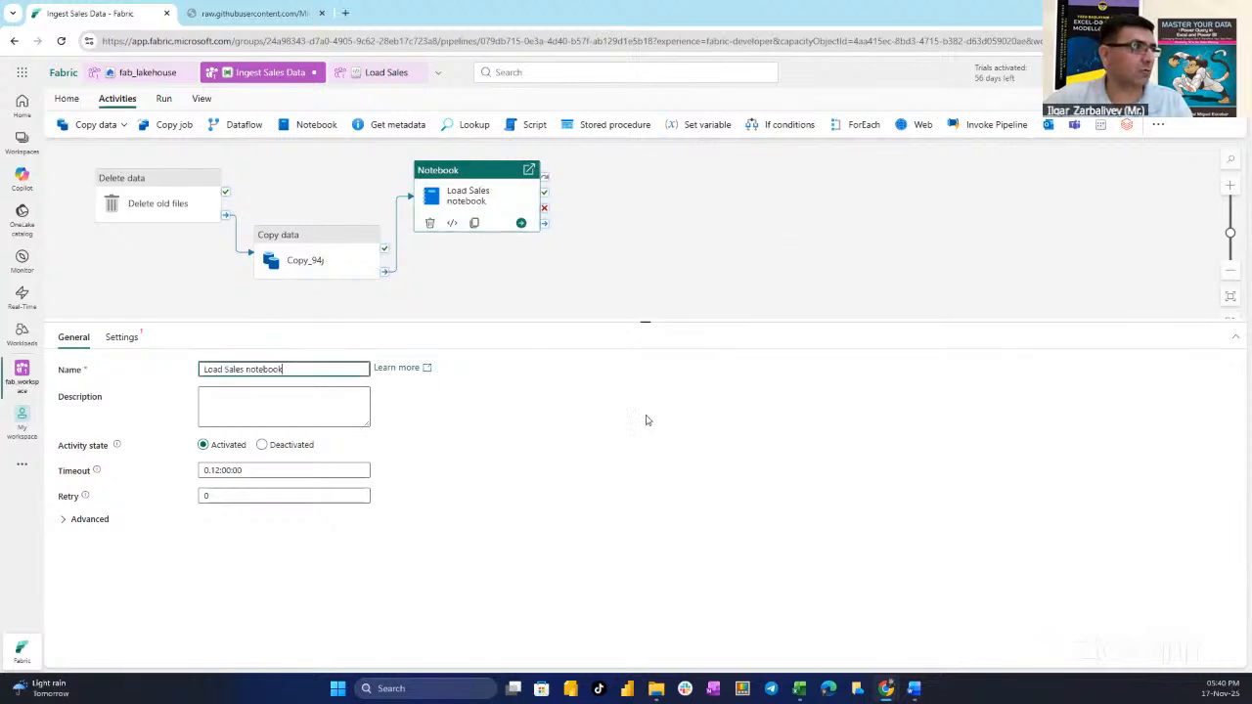
{"action": "left_click", "coordinate": [63, 520]}
{"action": "left_click", "coordinate": [63, 520]}
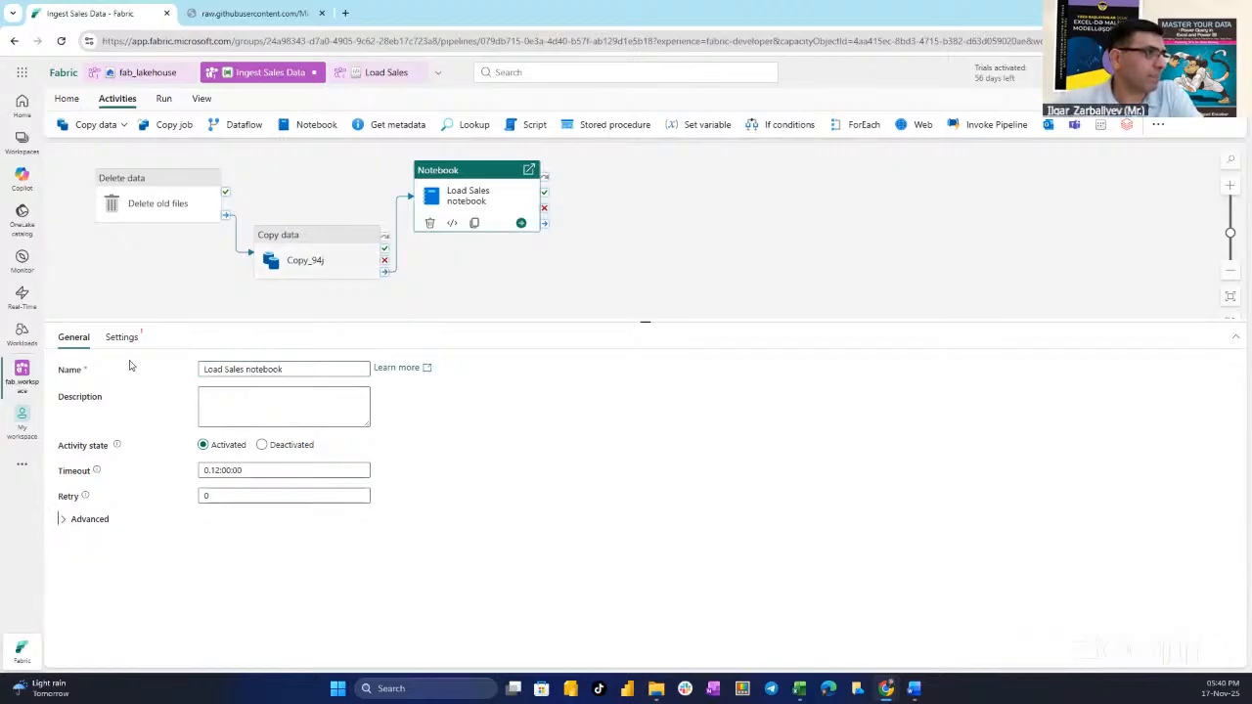
Step: Set the Notebook activity to run the Load Sales notebook from fab_workspace
{"action": "left_click", "coordinate": [121, 337]}
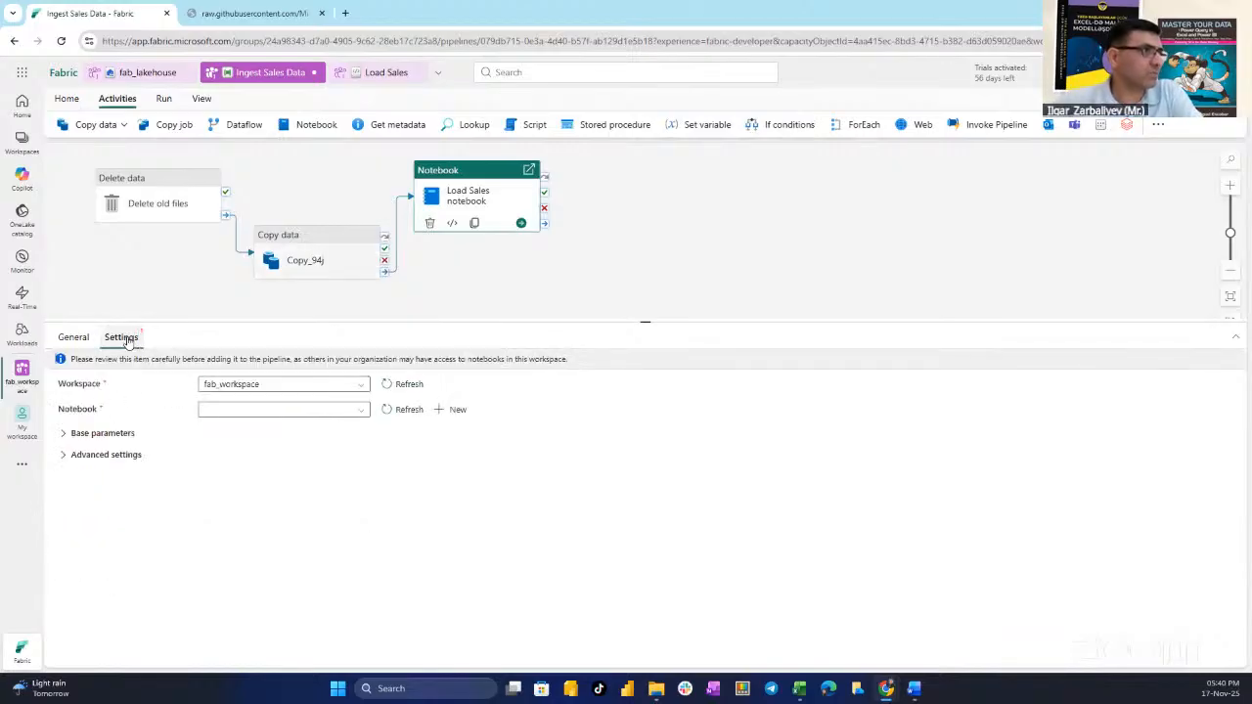
{"action": "left_click", "coordinate": [358, 411]}
{"action": "left_click", "coordinate": [305, 432]}
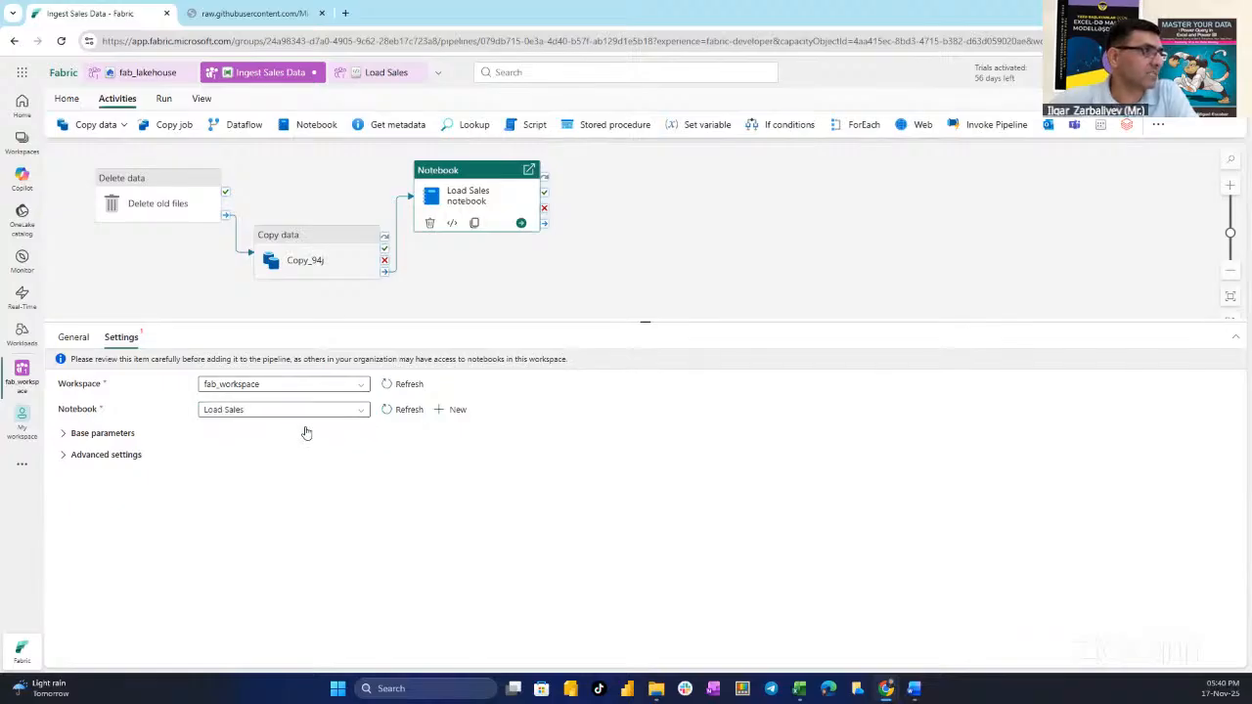
Step: Add a base parameter named table_name of type String with the value new_sales to the Notebook activity
{"action": "left_click", "coordinate": [61, 433]}
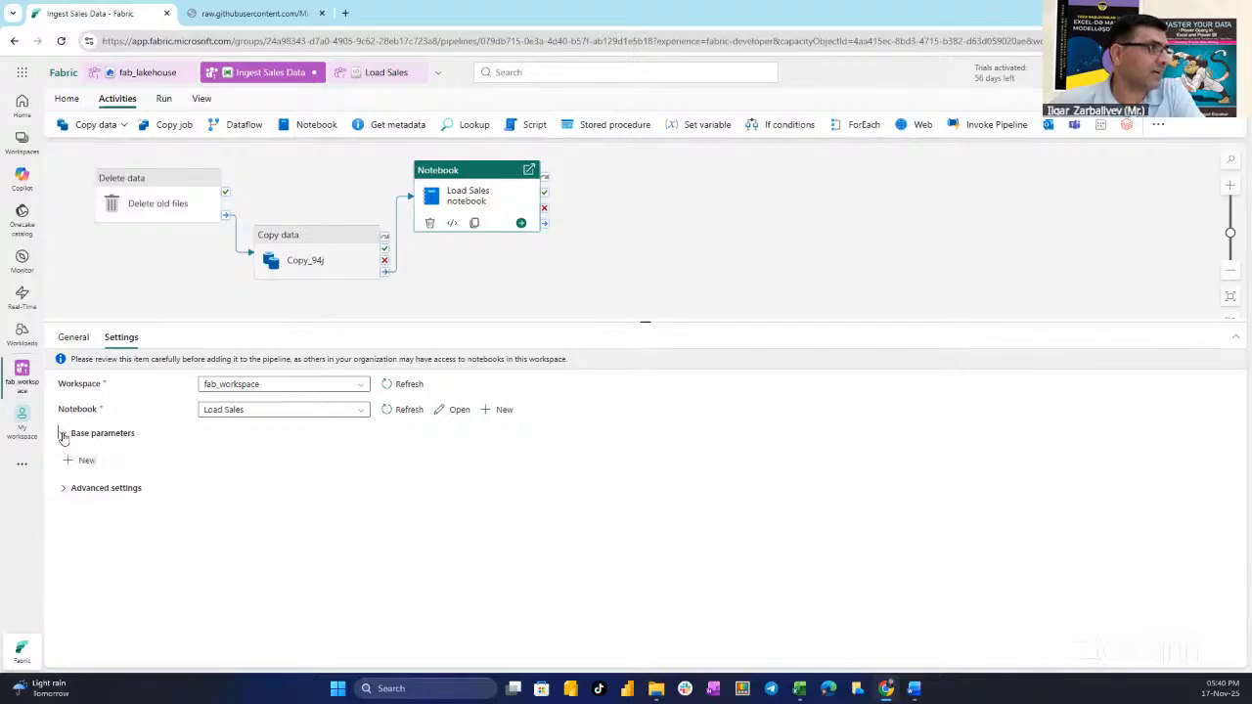
{"action": "left_click", "coordinate": [66, 462]}
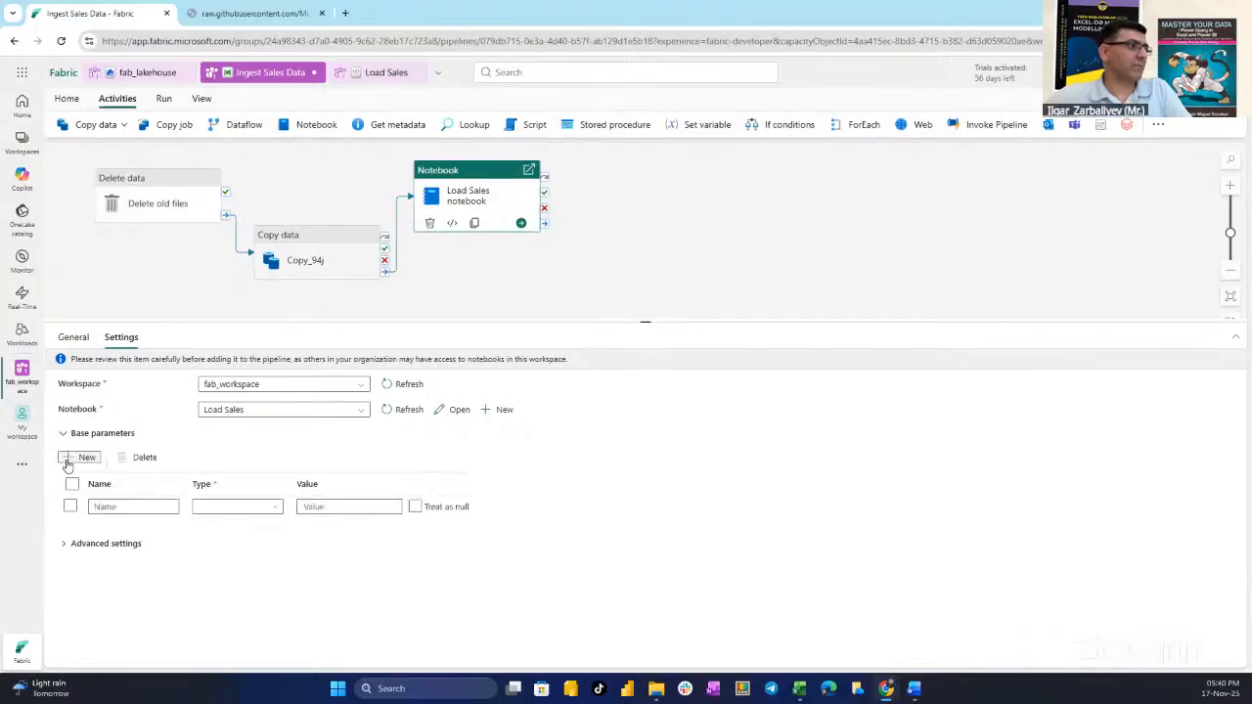
{"action": "left_click", "coordinate": [135, 505]}
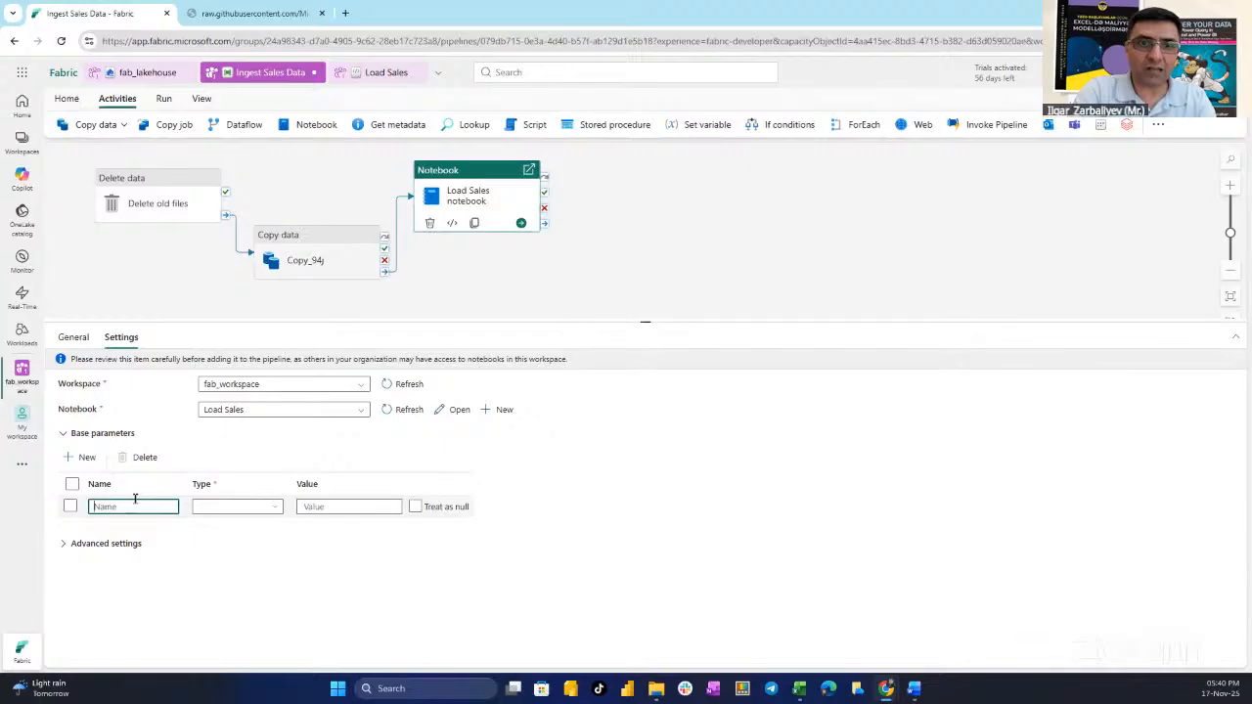
{"action": "type", "text": "table_nam"}
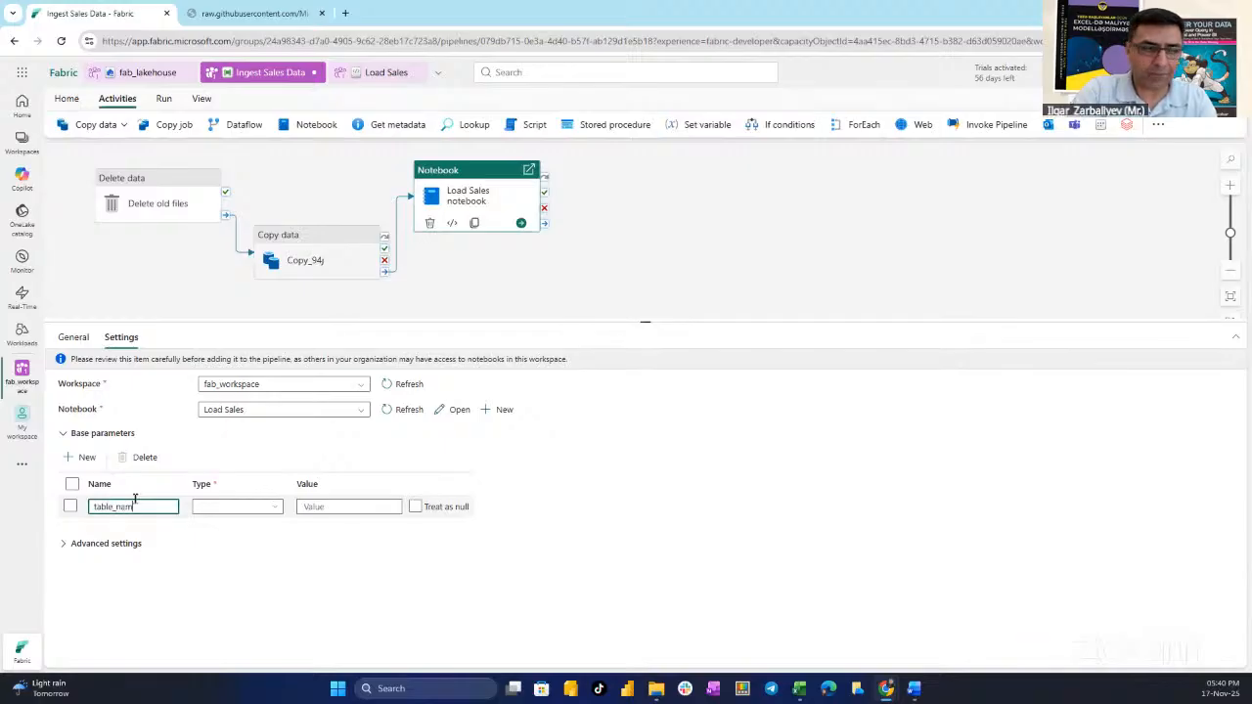
{"action": "type", "text": "e"}
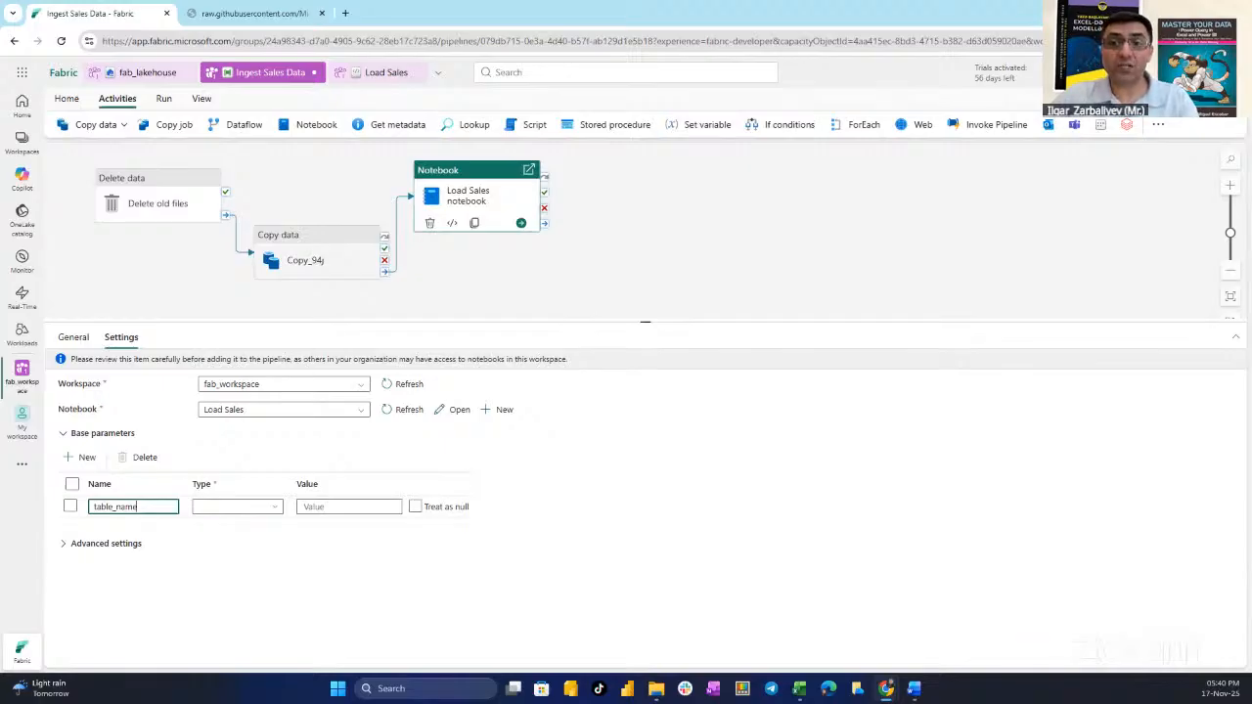
{"action": "left_click", "coordinate": [240, 507]}
{"action": "left_click", "coordinate": [241, 552]}
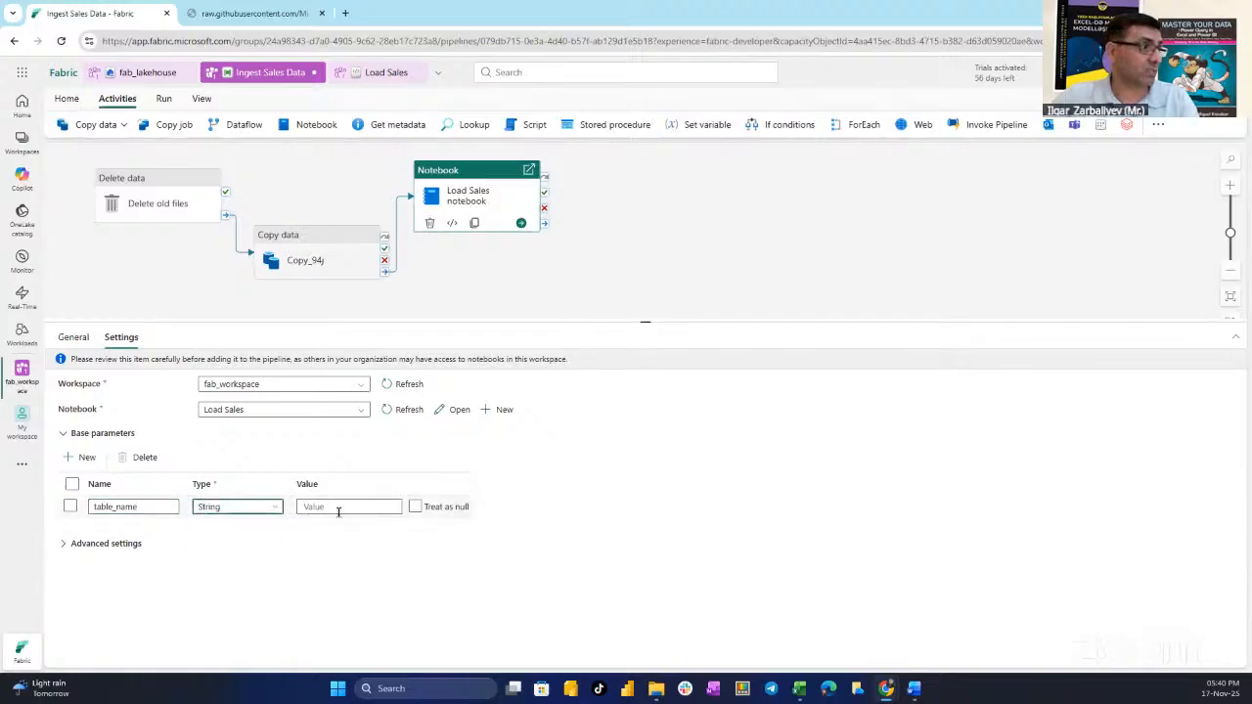
{"action": "left_click", "coordinate": [343, 506]}
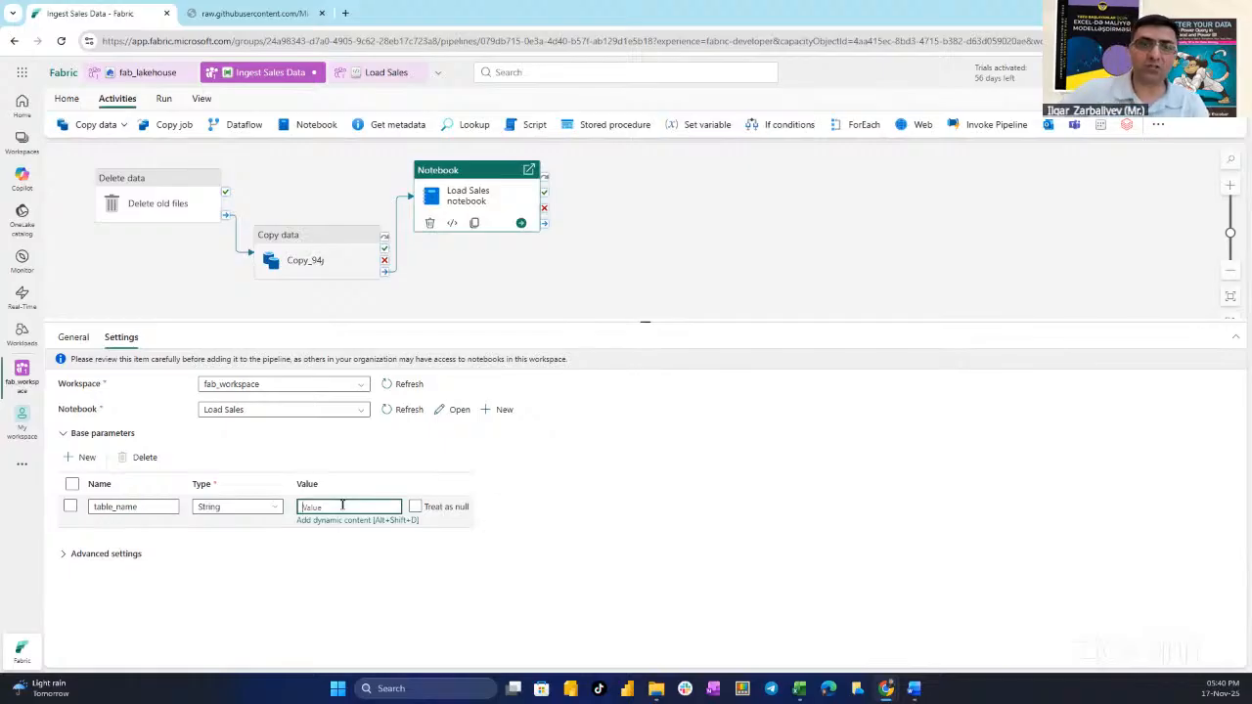
{"action": "type", "text": "new_sale"}
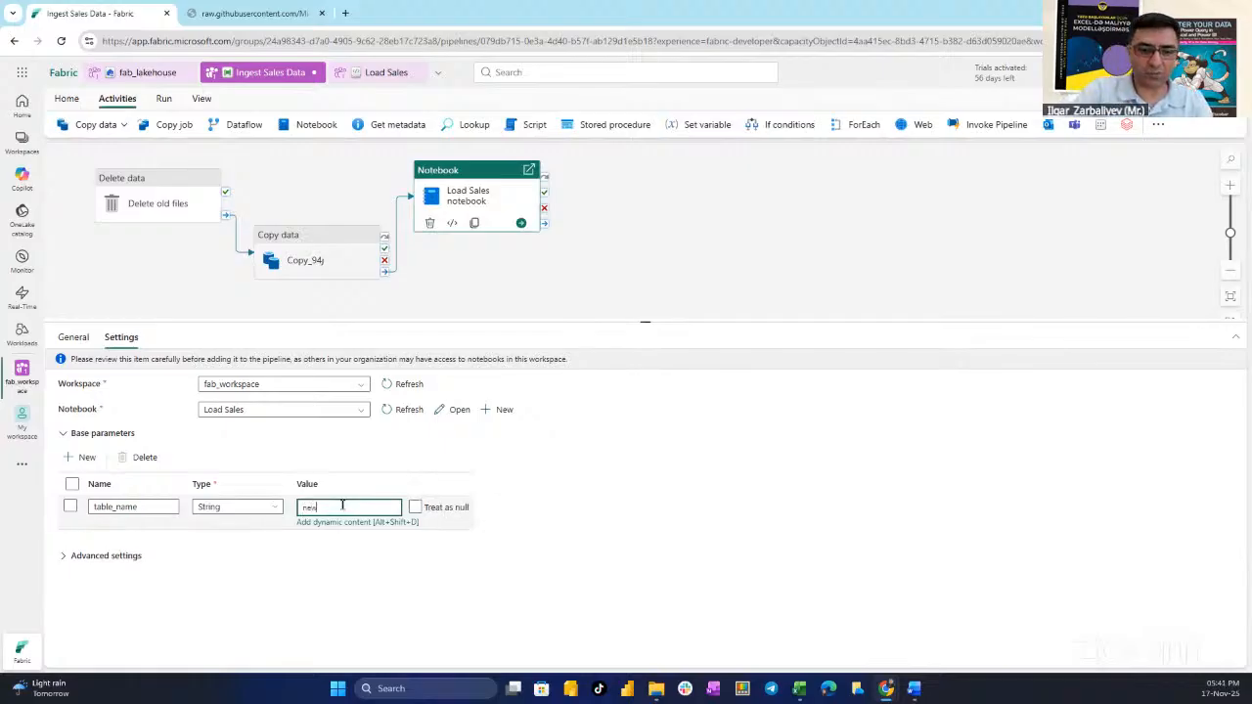
{"action": "type", "text": "s"}
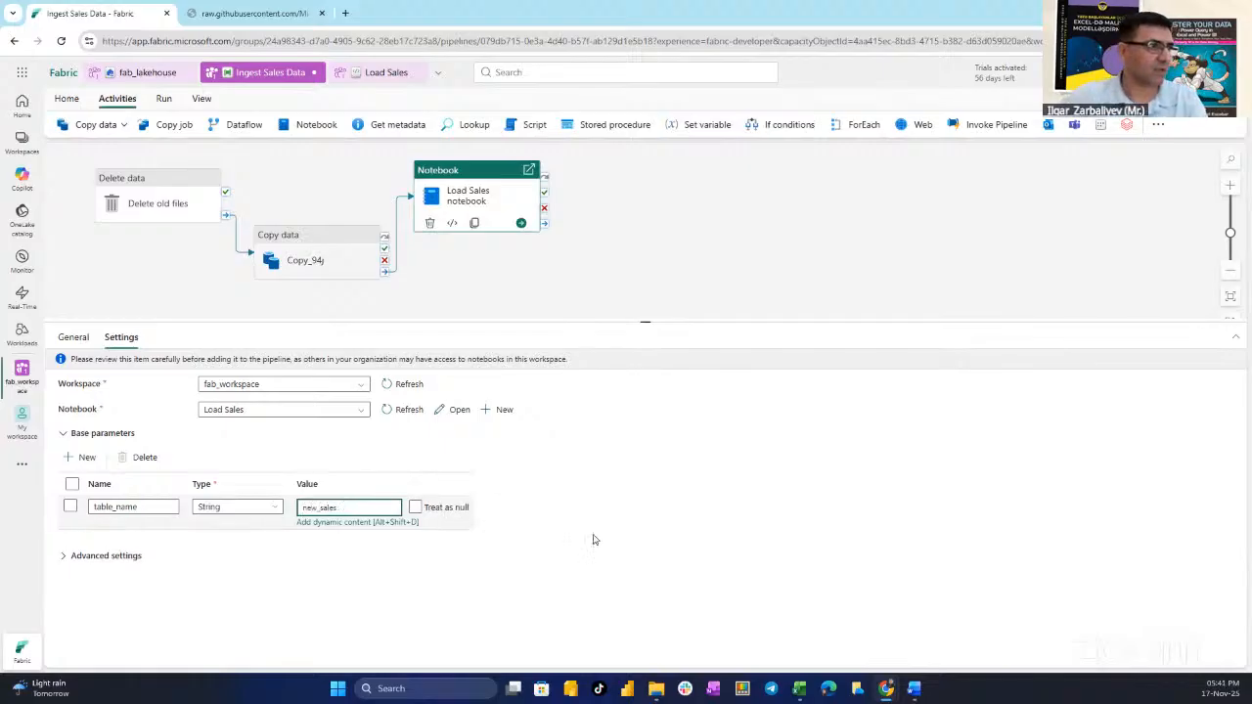
{"action": "left_click", "coordinate": [611, 542]}
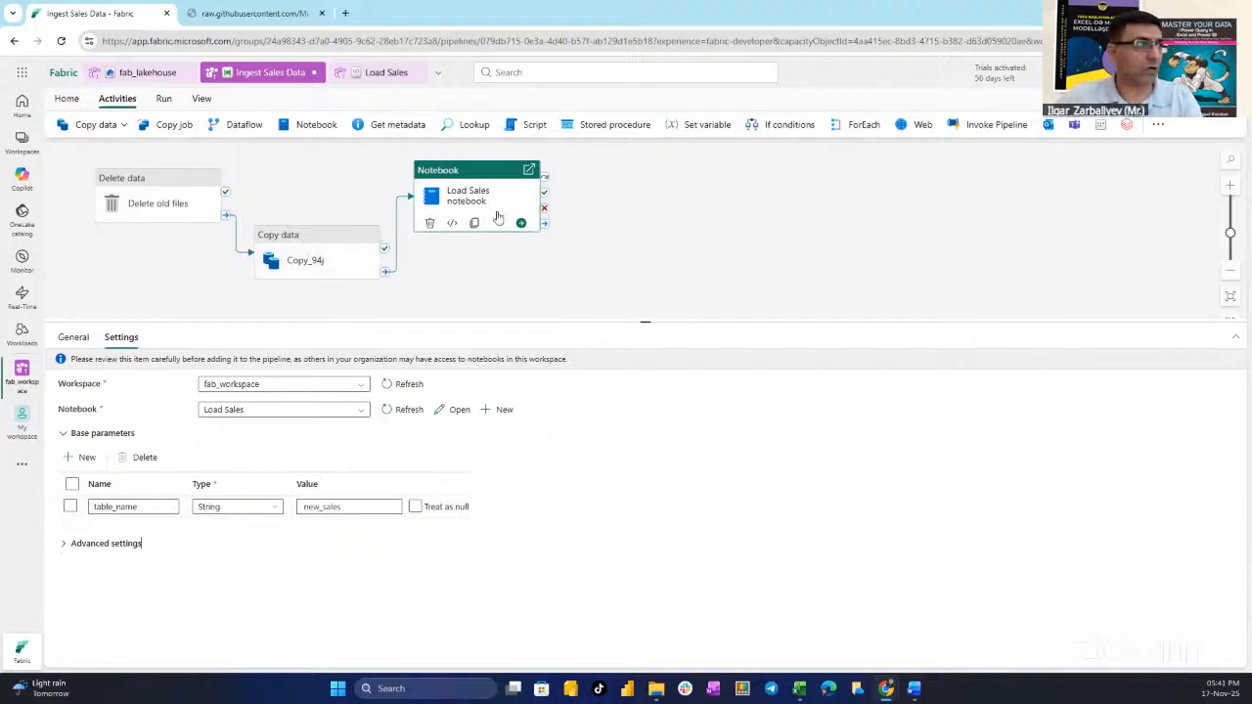
Step: Save and run the Ingest Sales Data pipeline, and check the new_sales table in fab_lakehouse
{"action": "left_click", "coordinate": [72, 102]}
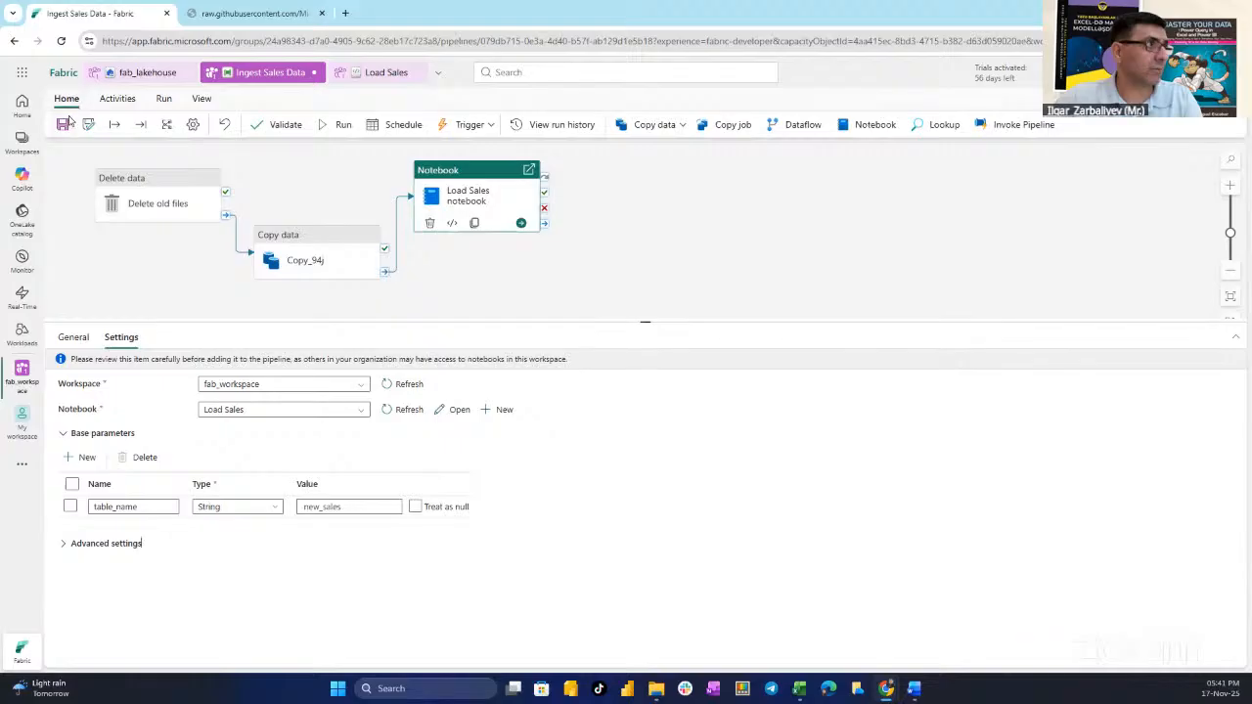
{"action": "left_click", "coordinate": [64, 127]}
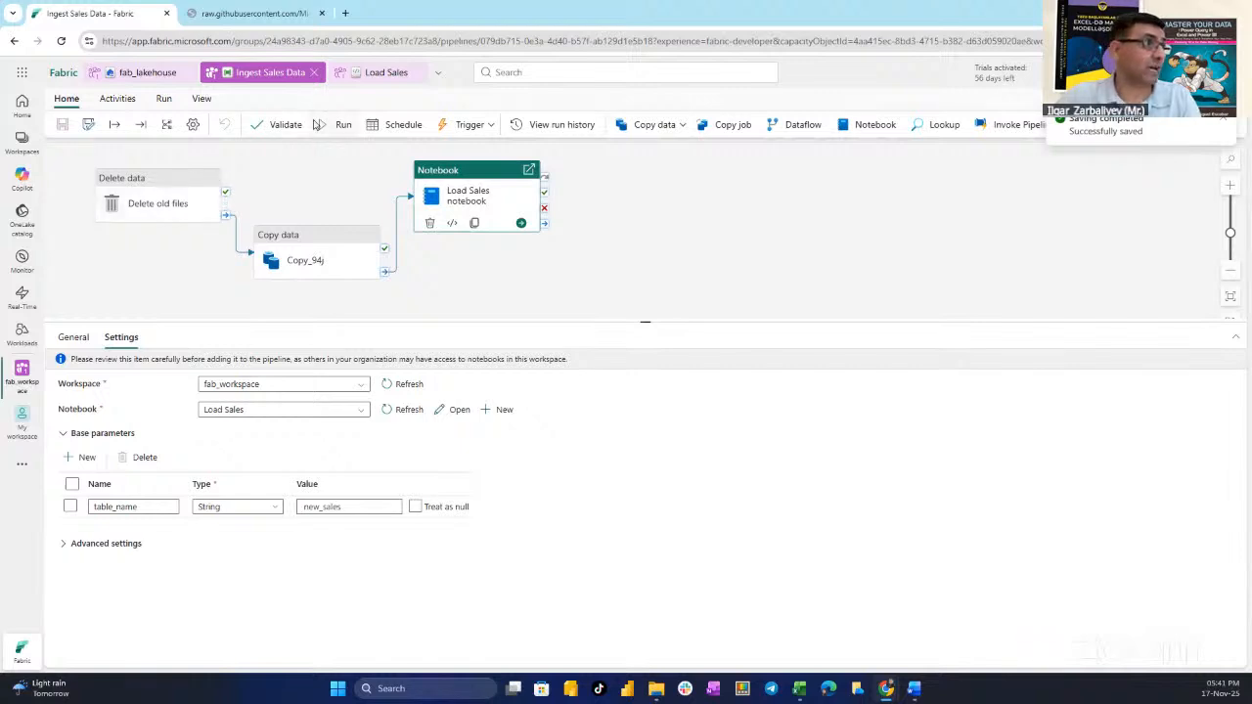
{"action": "left_click", "coordinate": [337, 125]}
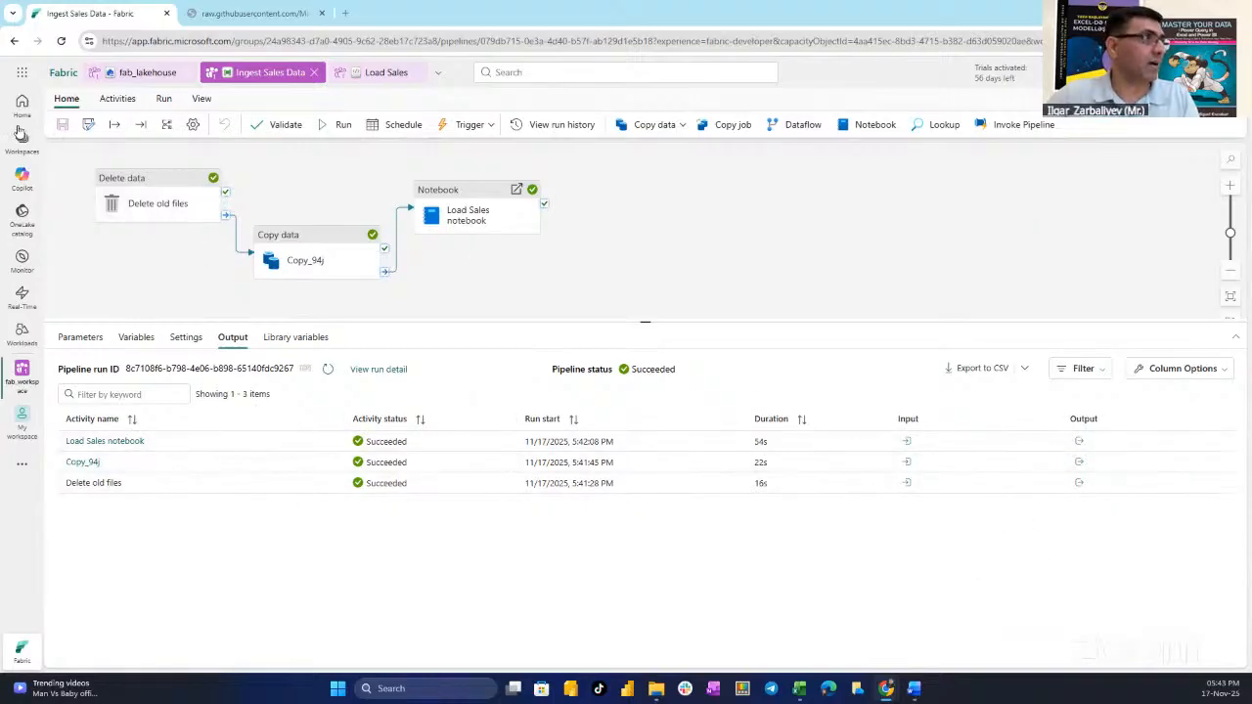
{"action": "left_click", "coordinate": [153, 78]}
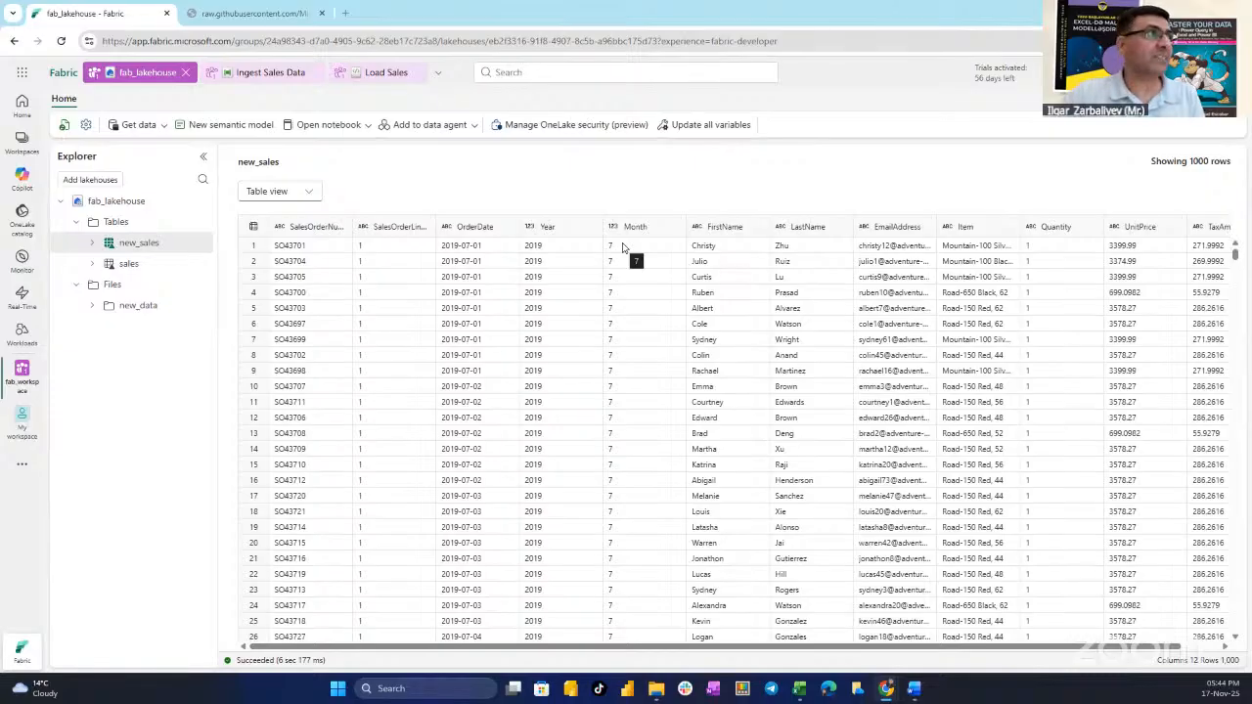
Step: Open the Azerbaijan Power BI & Microsoft Fabric Community page on Meetup and look through its upcoming events
{"action": "left_click", "coordinate": [344, 14]}
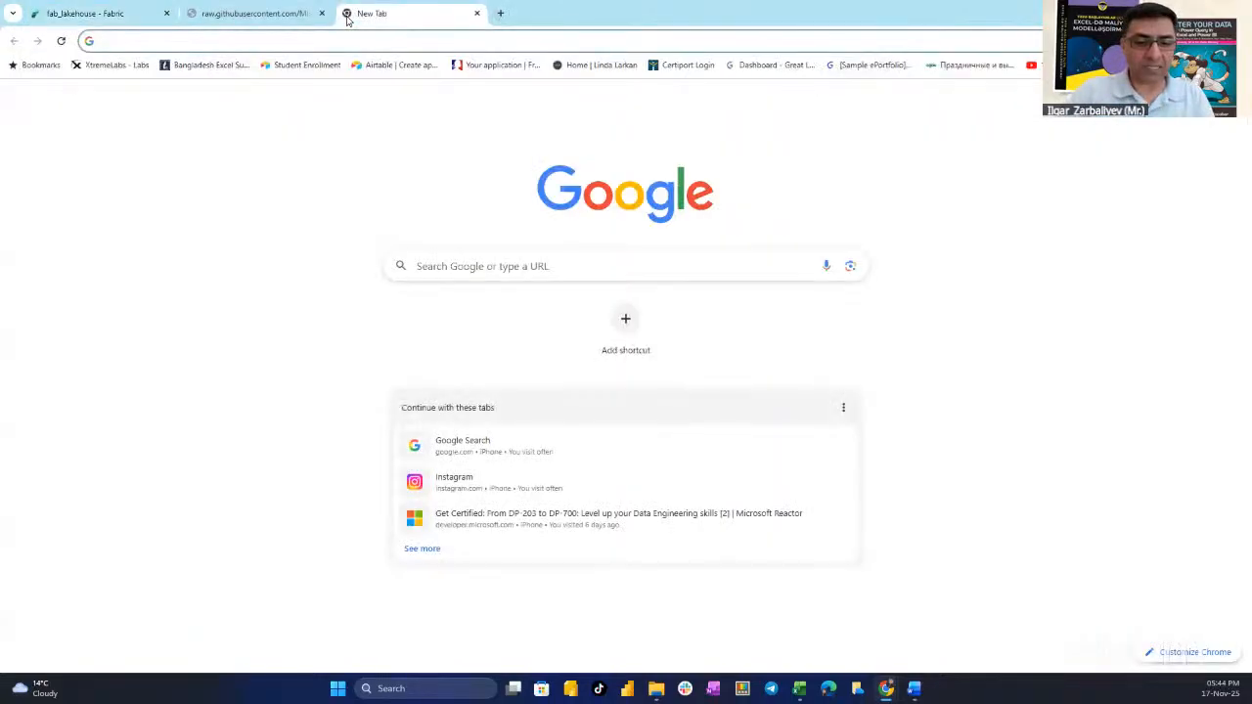
{"action": "type", "text": "meet"}
{"action": "key", "text": "Return"}
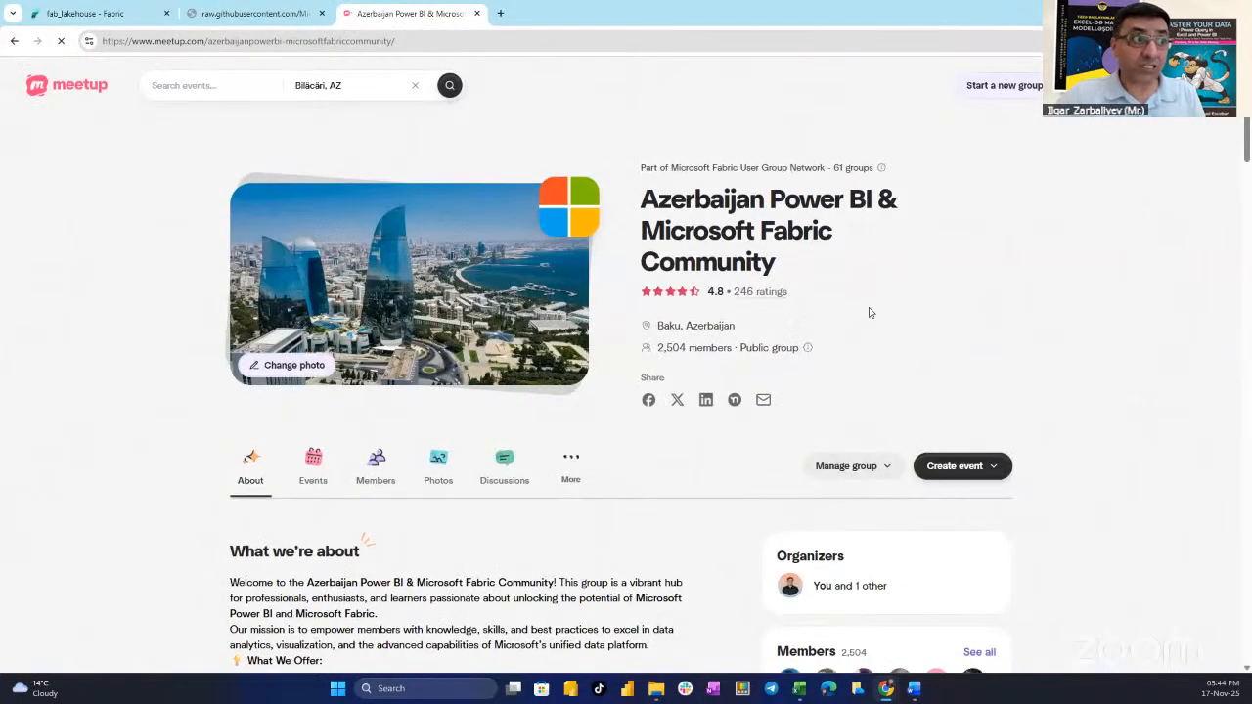
{"action": "scroll", "coordinate": [517, 483], "scroll_direction": "down", "scroll_amount": 4}
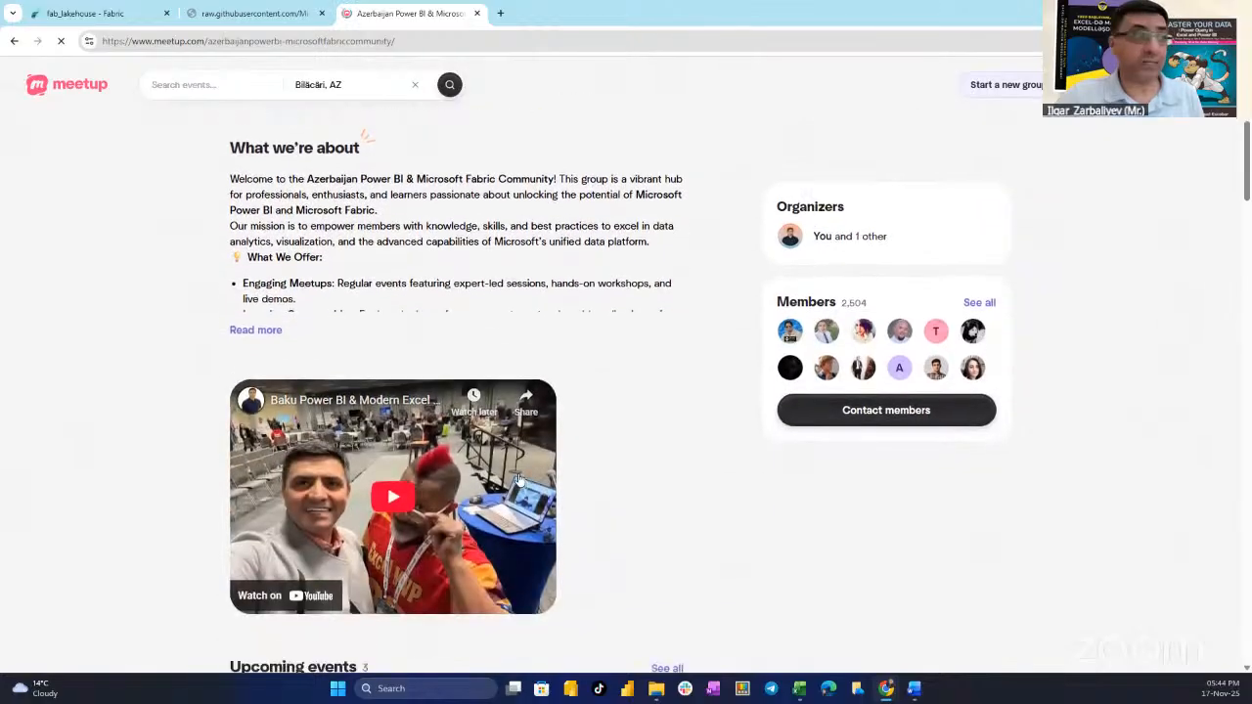
{"action": "scroll", "coordinate": [519, 479], "scroll_direction": "down", "scroll_amount": 3}
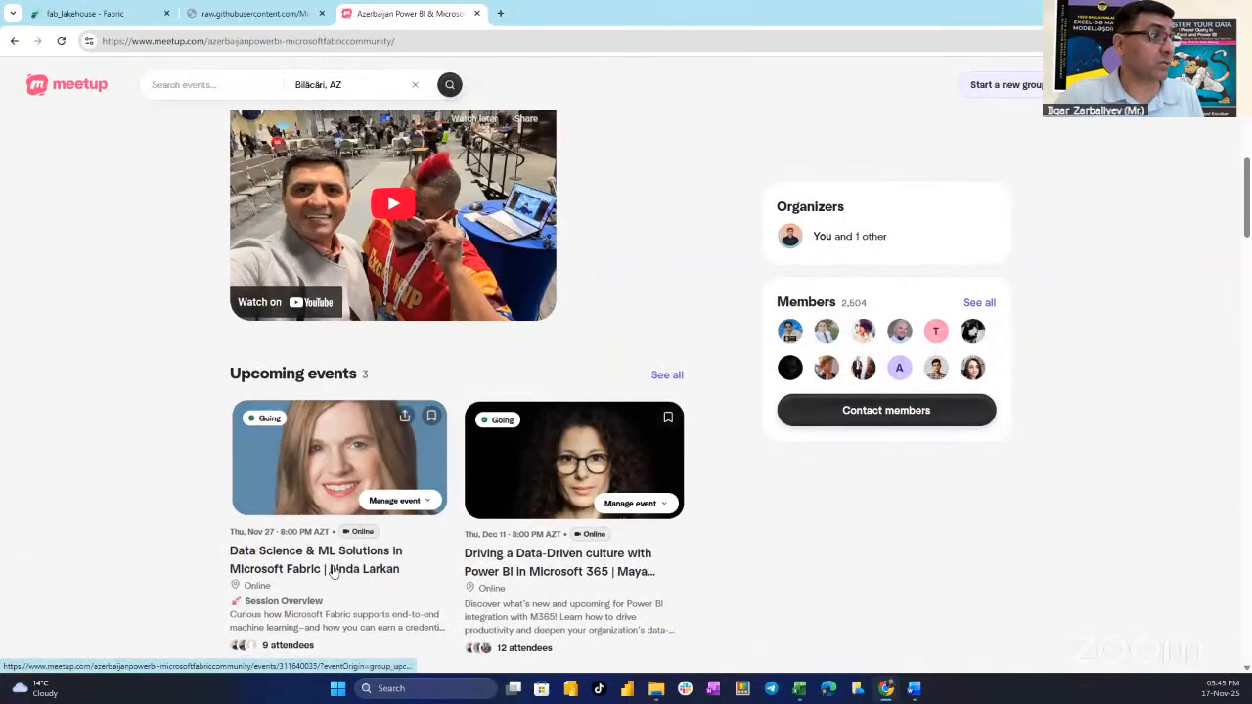
{"action": "scroll", "coordinate": [334, 570], "scroll_direction": "down", "scroll_amount": 1}
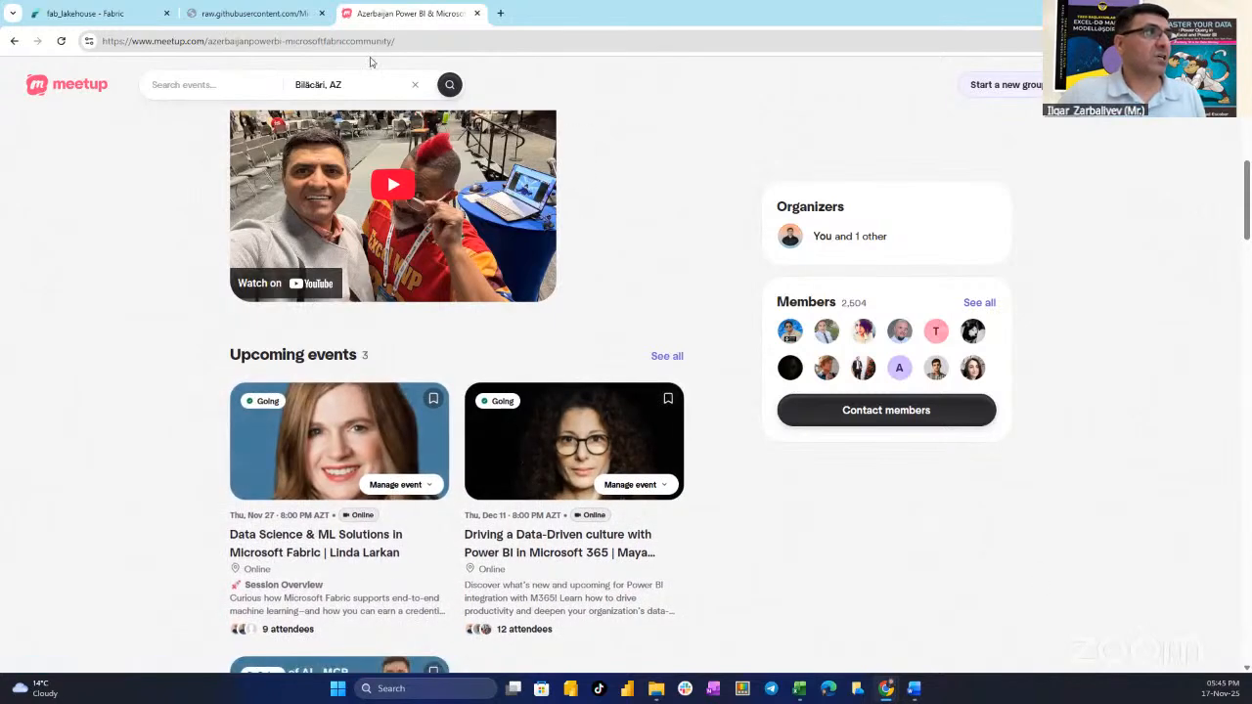
Step: View the presenter's YouTube channel page, close it and return to the new_sales table in fab_lakehouse
{"action": "left_click", "coordinate": [501, 15]}
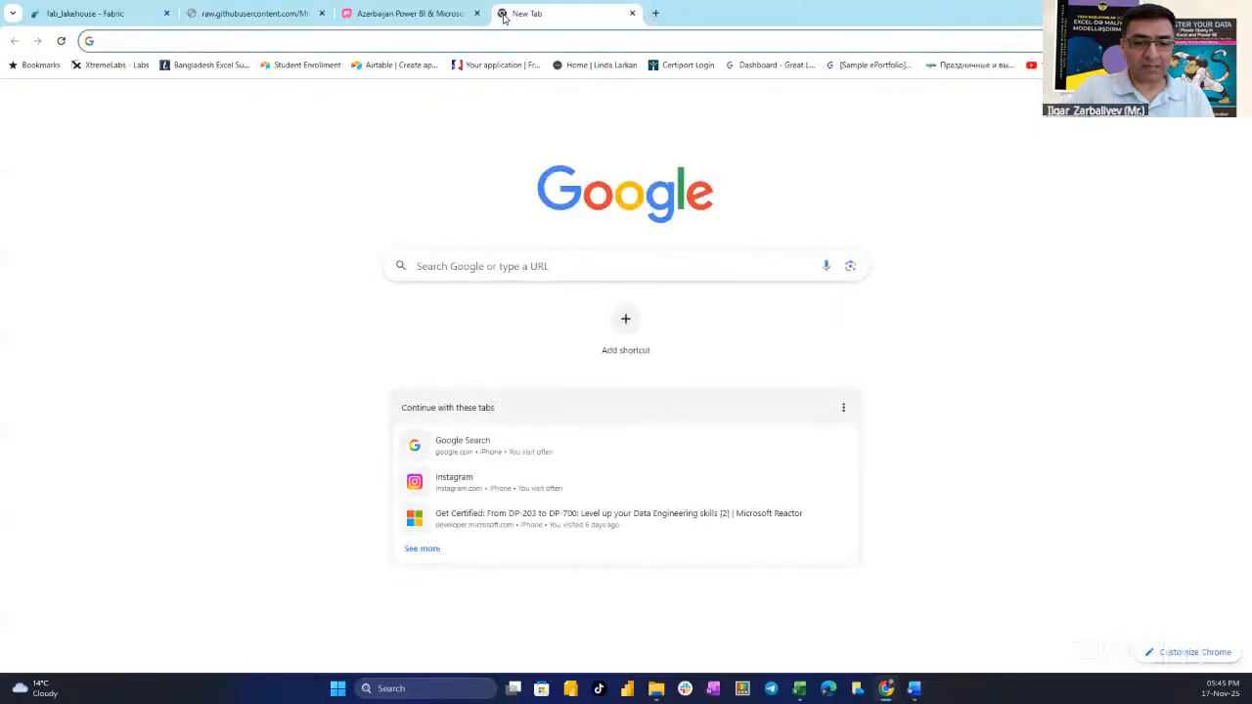
{"action": "type", "text": "youtube.com"}
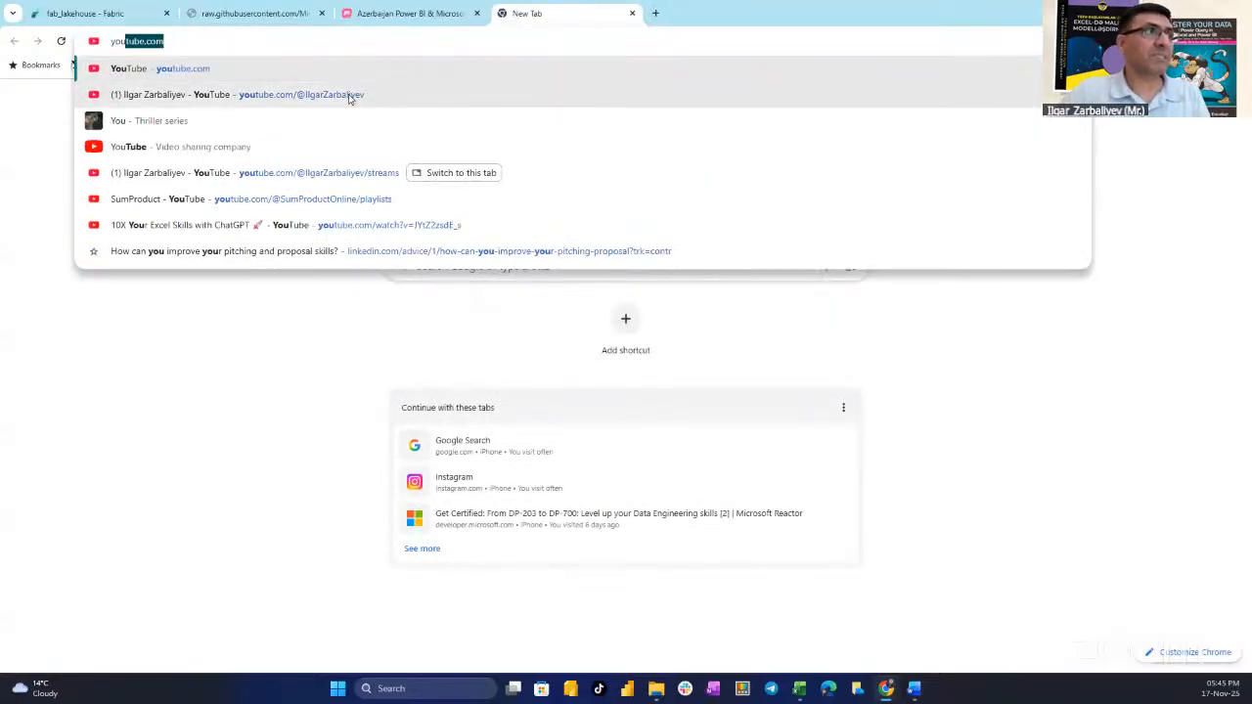
{"action": "left_click", "coordinate": [349, 95]}
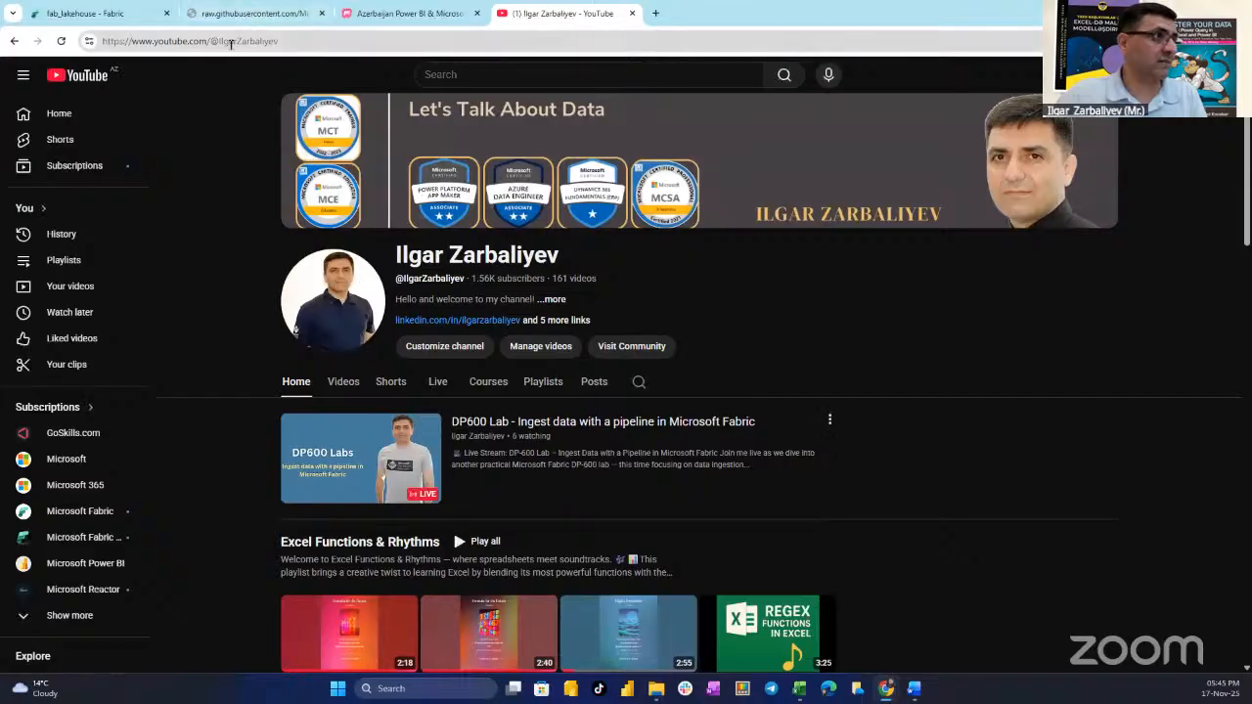
{"action": "left_click", "coordinate": [632, 13]}
{"action": "left_click", "coordinate": [86, 11]}
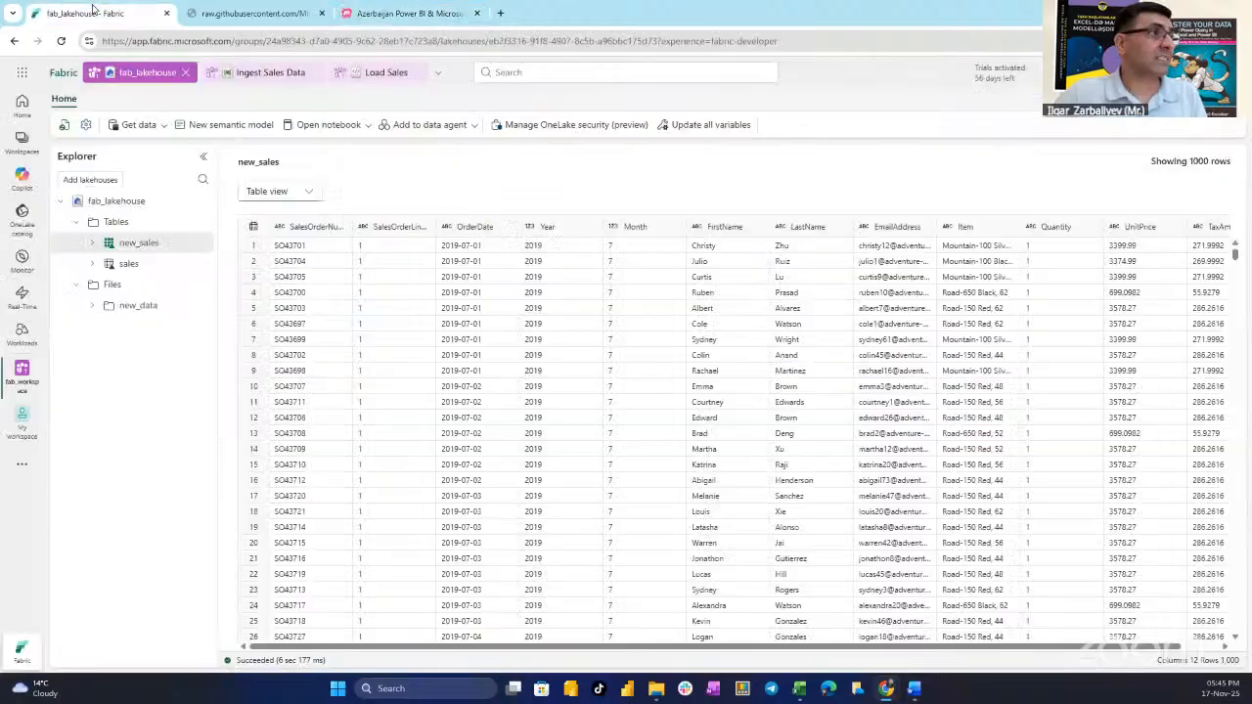